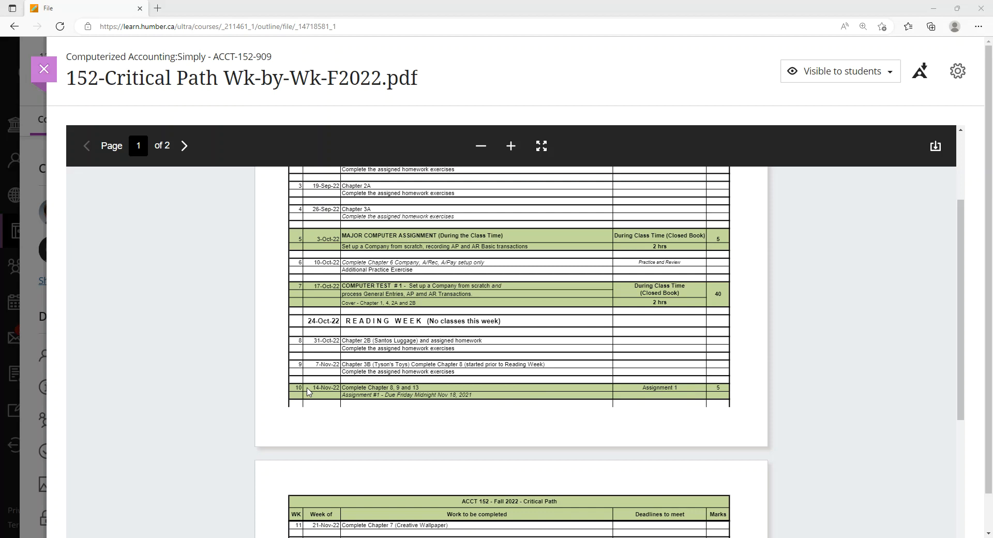
Highlight the Chapter 8 and Chapter 13 references in the week 10 row of the critical path schedule
{"action": "double_click", "coordinate": [417, 387]}
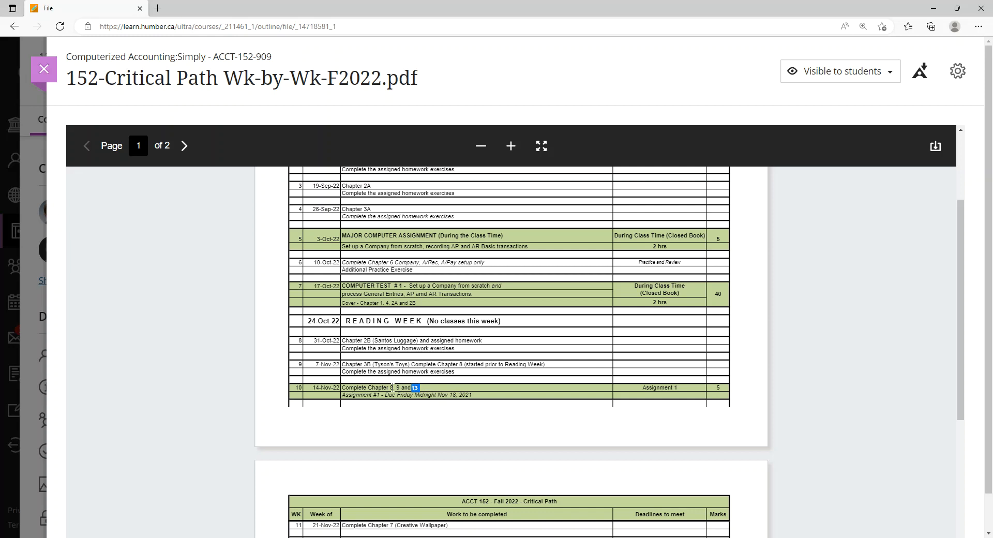
{"action": "left_click_drag", "start_coordinate": [392, 388], "coordinate": [369, 384]}
{"action": "double_click", "coordinate": [397, 387]}
{"action": "left_click_drag", "start_coordinate": [393, 386], "coordinate": [341, 387]}
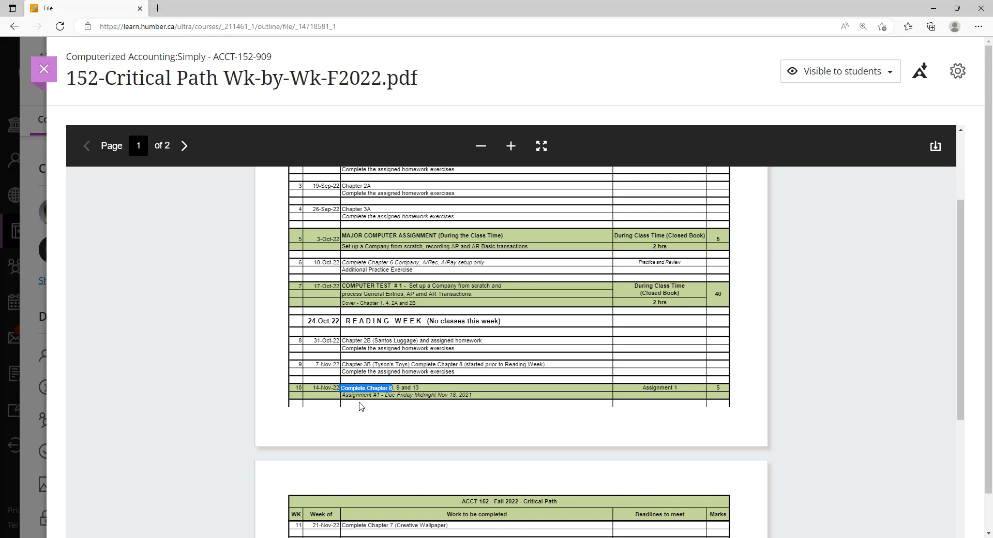
Switch to the Top Hat Computerized Accounting course and display the Chapter 8 INVENTORY & SERVICES reading in full screen
{"action": "left_click", "coordinate": [214, 537]}
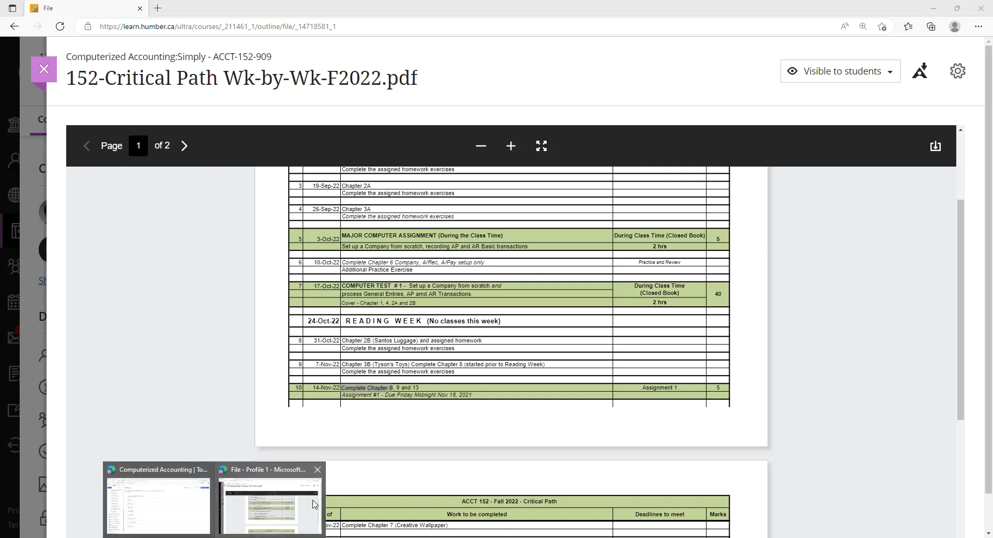
{"action": "left_click", "coordinate": [158, 499]}
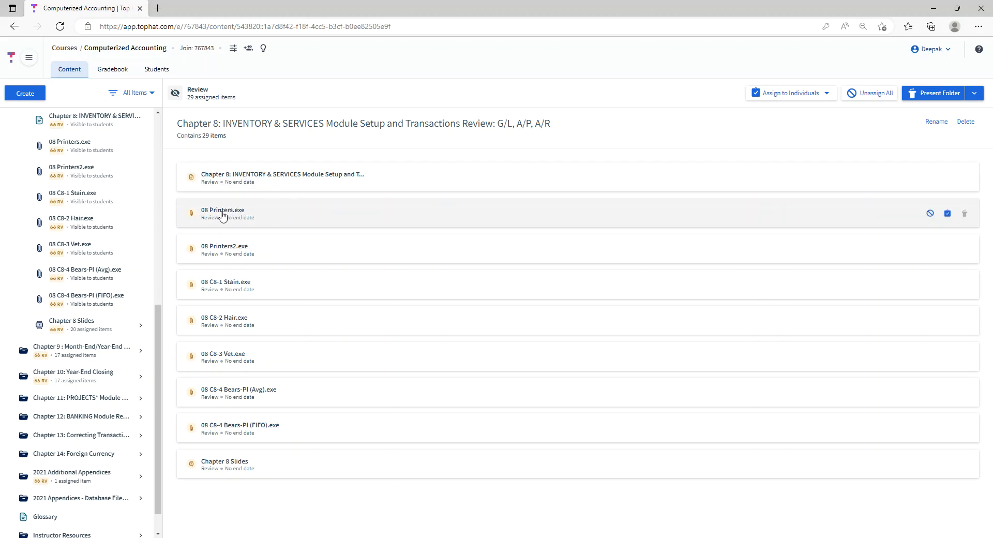
{"action": "left_click", "coordinate": [393, 182]}
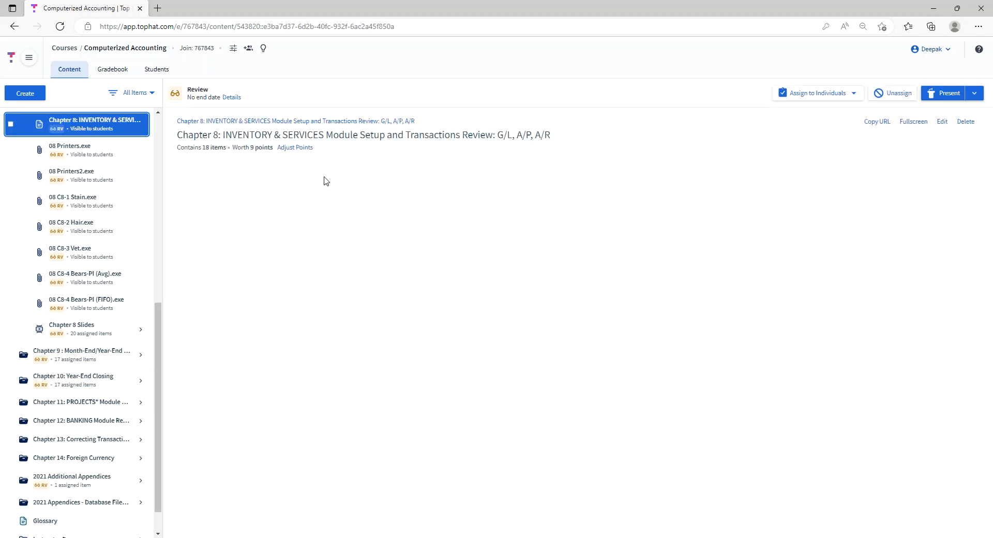
{"action": "left_click", "coordinate": [915, 122]}
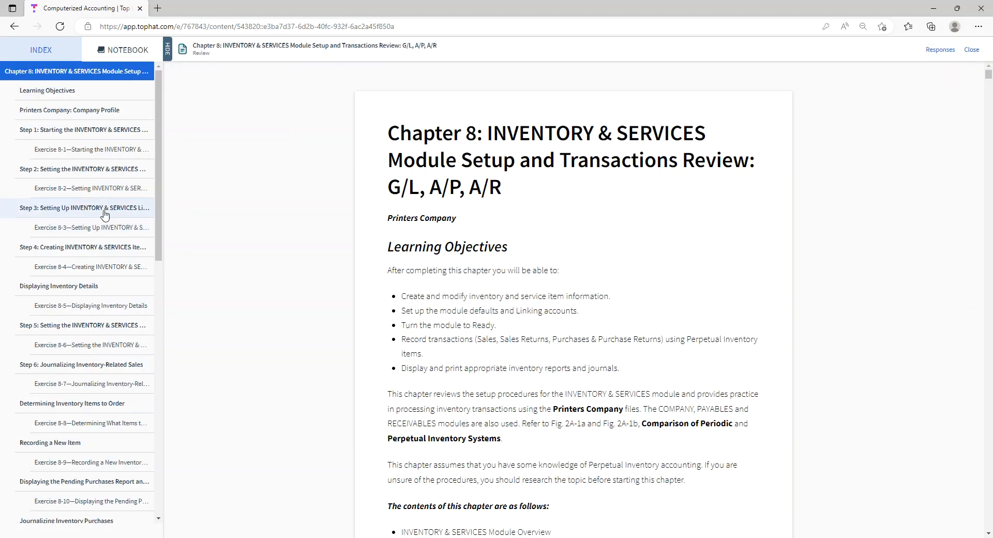
Find the starting exercise for the 08 Printers2 file in Exercise 8-1 and go to Exercise 8-7
{"action": "left_click", "coordinate": [59, 155]}
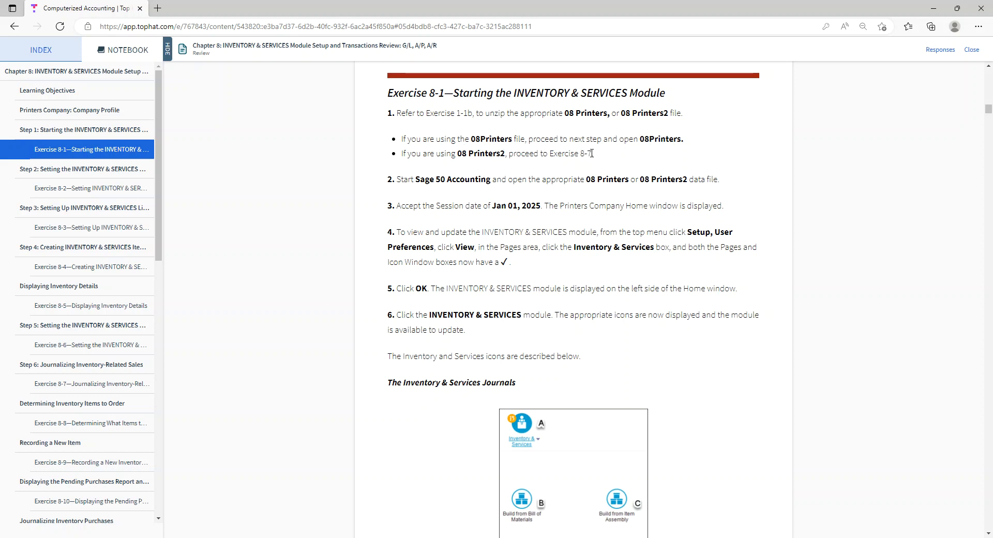
{"action": "left_click_drag", "start_coordinate": [591, 153], "coordinate": [578, 154]}
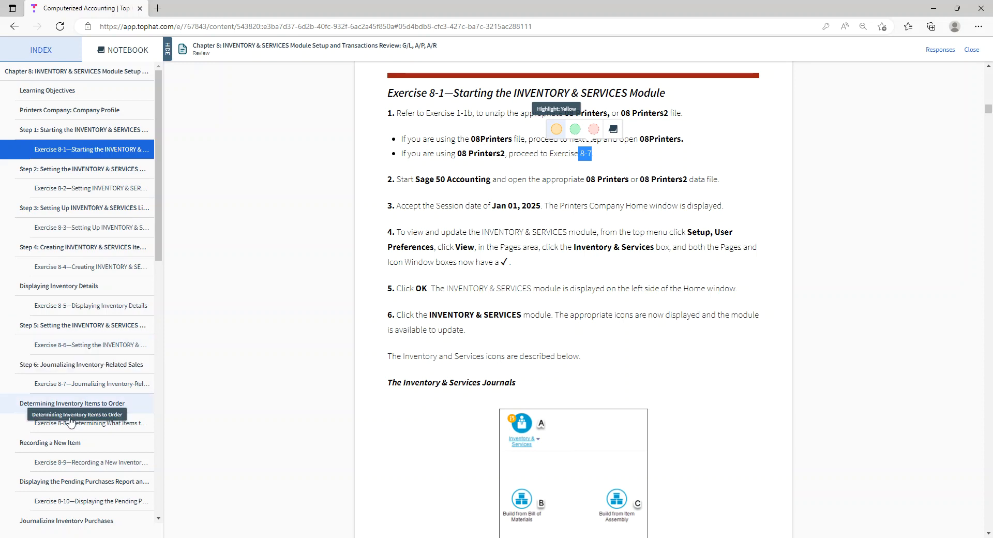
{"action": "left_click", "coordinate": [86, 384]}
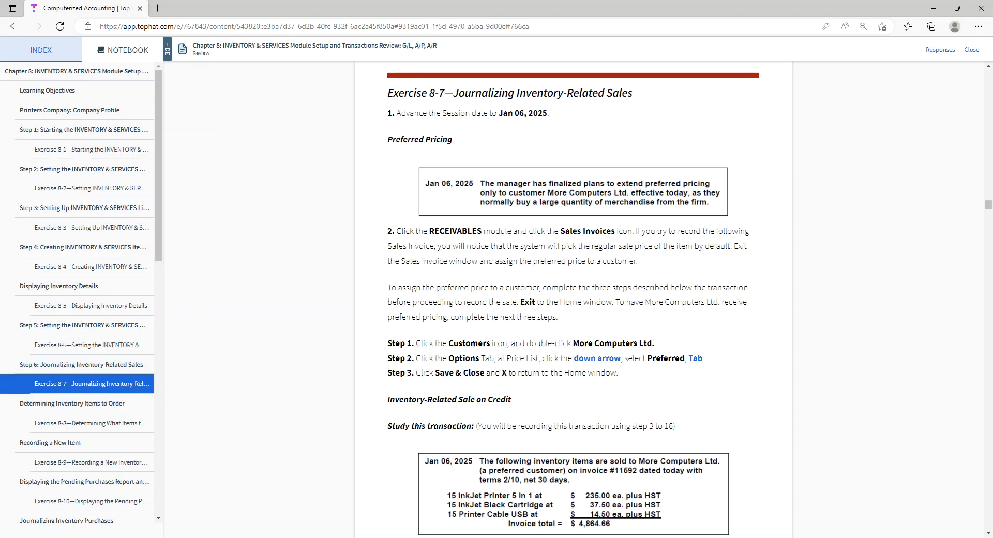
Read the preferred pricing setup and the inventory-related sale on credit to More Computers Ltd. in Exercise 8-7
{"action": "scroll", "coordinate": [530, 358], "scroll_direction": "down", "scroll_amount": 1}
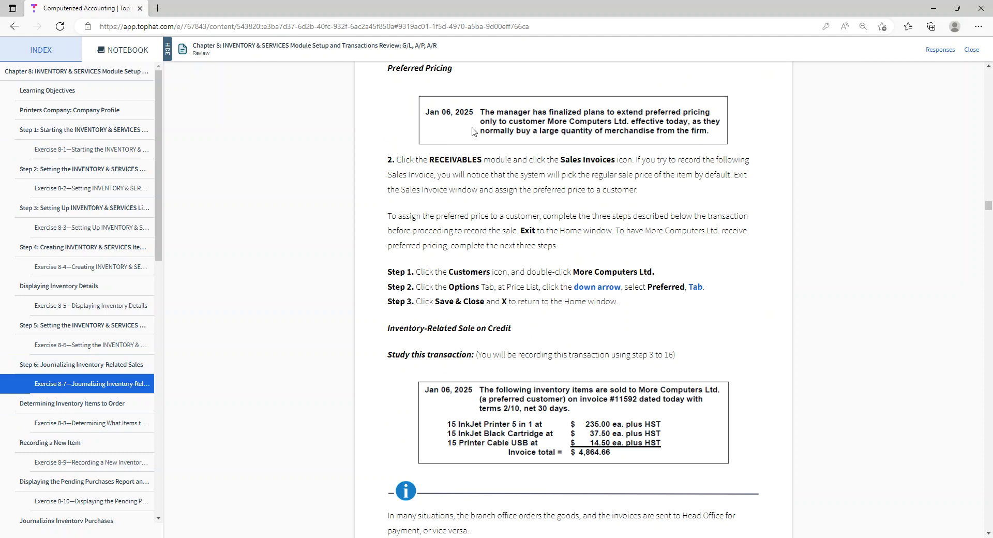
{"action": "scroll", "coordinate": [517, 177], "scroll_direction": "down", "scroll_amount": 3}
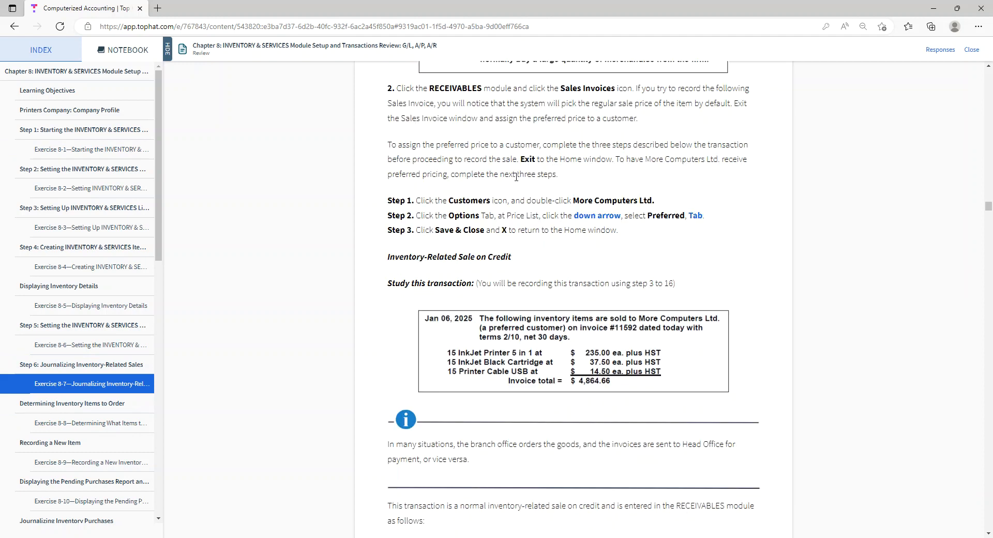
{"action": "scroll", "coordinate": [516, 178], "scroll_direction": "up", "scroll_amount": 4}
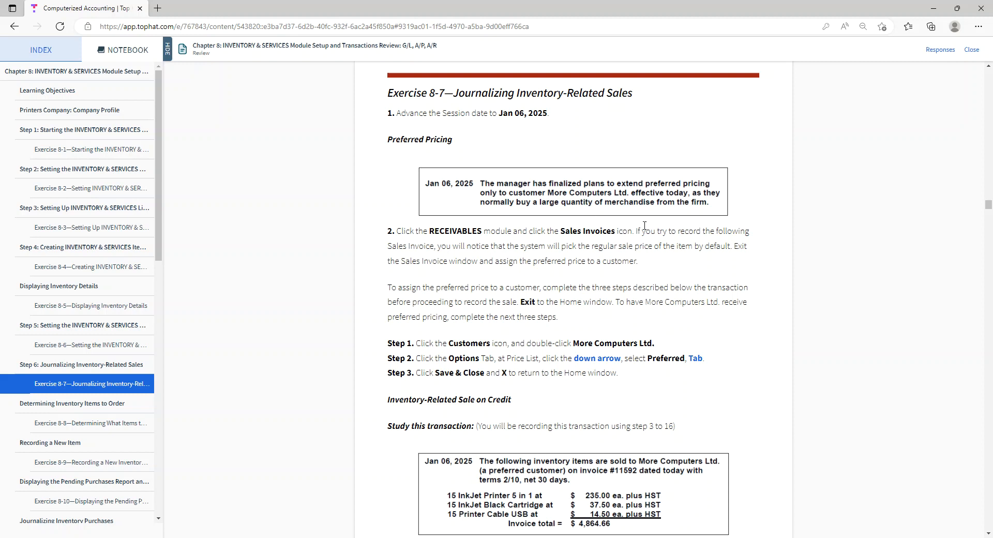
{"action": "scroll", "coordinate": [435, 420], "scroll_direction": "down", "scroll_amount": 2}
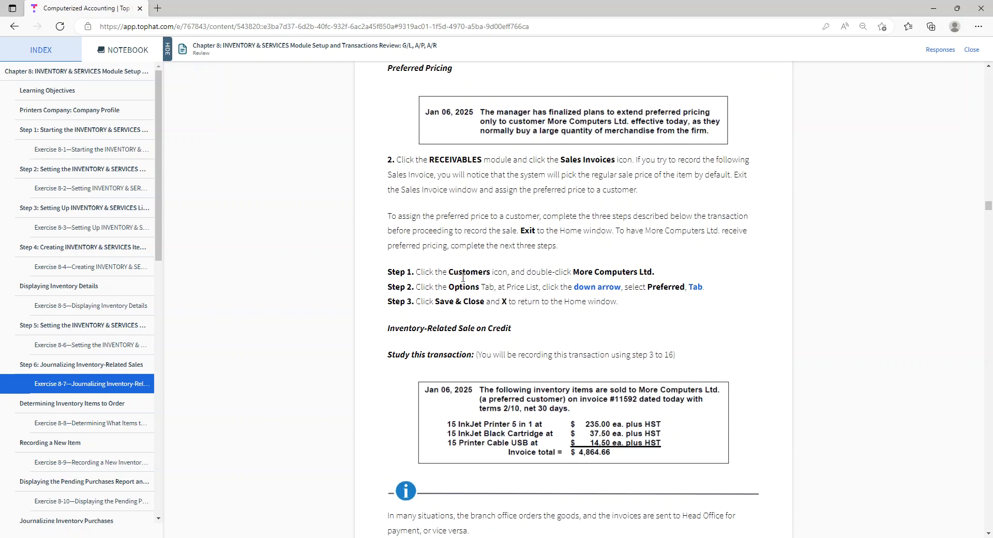
{"action": "scroll", "coordinate": [478, 285], "scroll_direction": "down", "scroll_amount": 4}
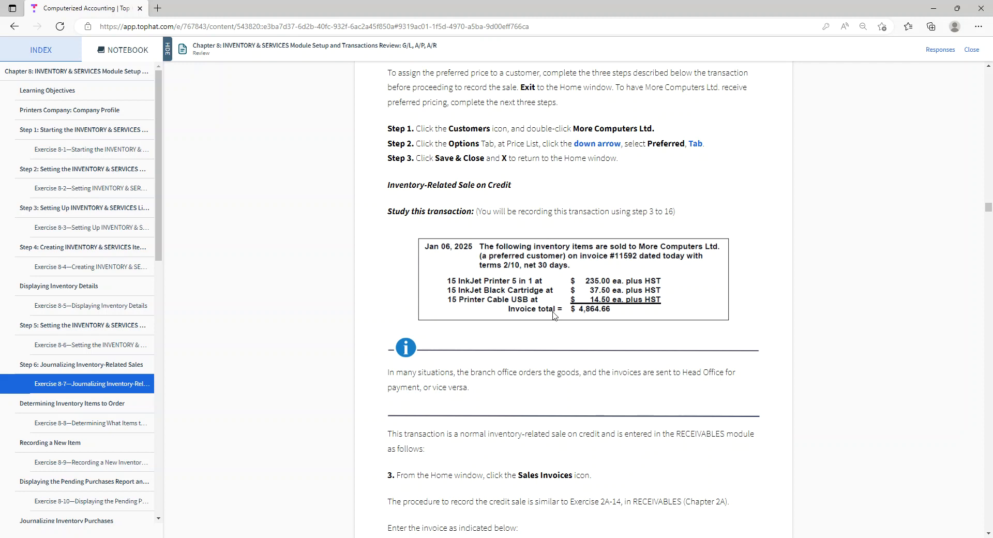
{"action": "scroll", "coordinate": [562, 322], "scroll_direction": "down", "scroll_amount": 5}
{"action": "scroll", "coordinate": [563, 324], "scroll_direction": "down", "scroll_amount": 1}
{"action": "scroll", "coordinate": [424, 291], "scroll_direction": "down", "scroll_amount": 15}
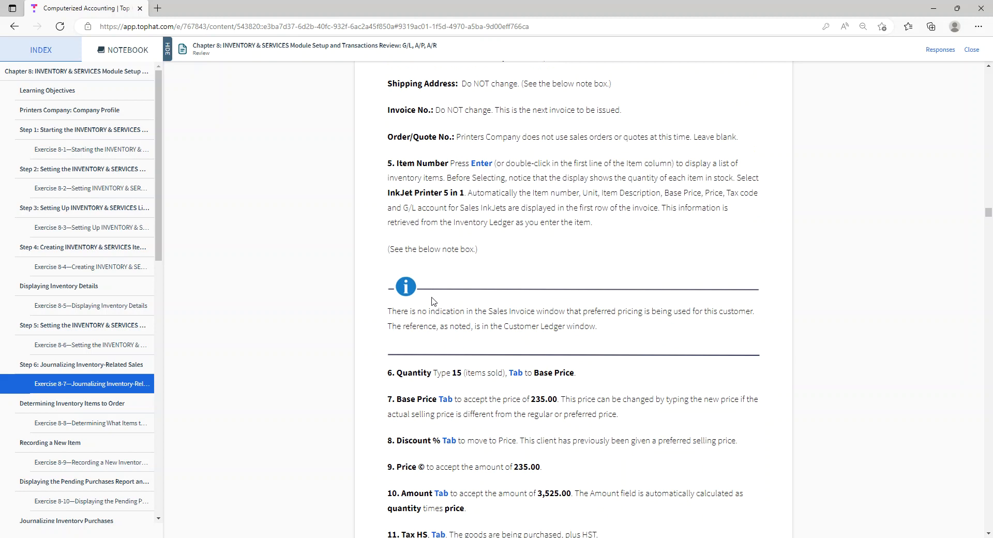
Review the Sales Invoice and Sales Journal Entry figures and the posting instructions at the end of Exercise 8-7
{"action": "scroll", "coordinate": [450, 308], "scroll_direction": "down", "scroll_amount": 3}
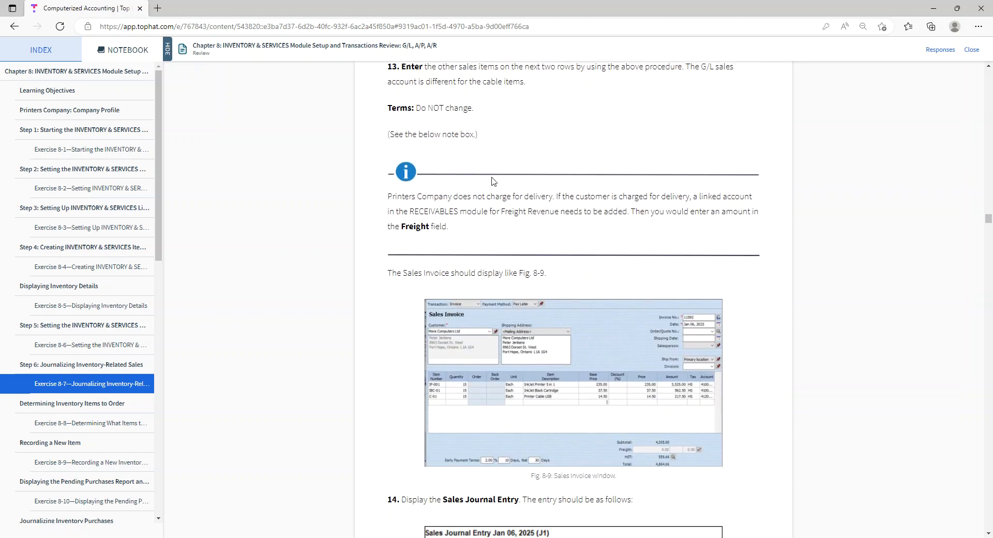
{"action": "scroll", "coordinate": [533, 291], "scroll_direction": "down", "scroll_amount": 1}
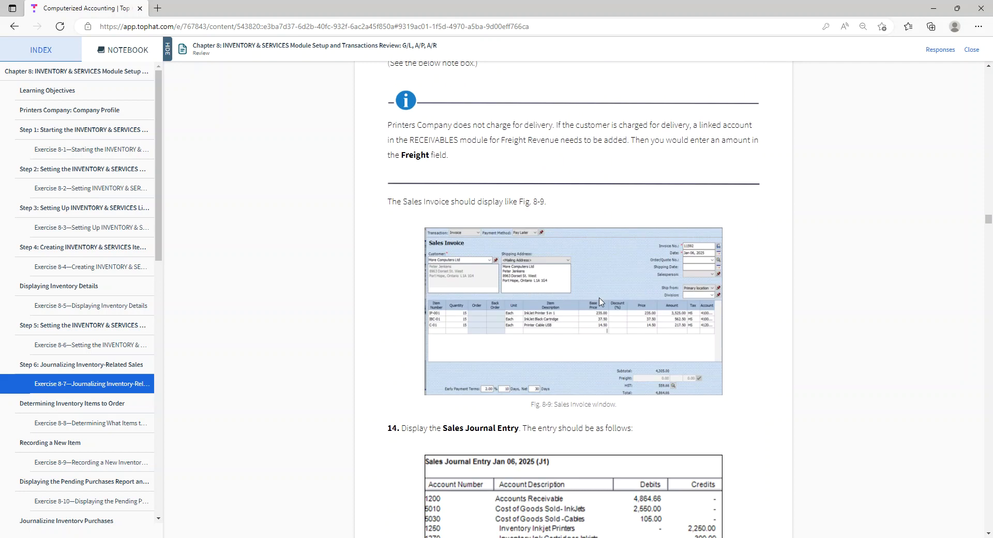
{"action": "scroll", "coordinate": [649, 328], "scroll_direction": "down", "scroll_amount": 2}
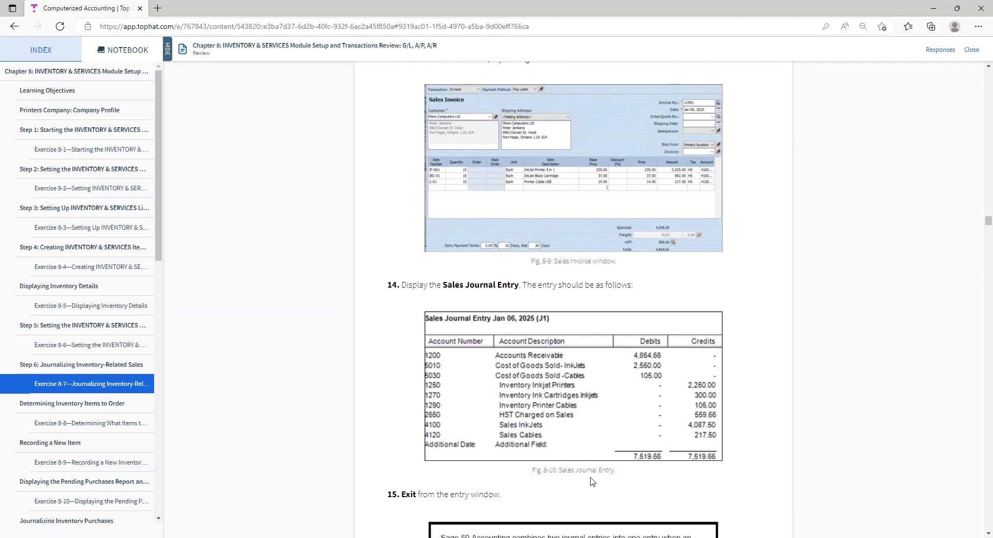
{"action": "scroll", "coordinate": [597, 474], "scroll_direction": "down", "scroll_amount": 1}
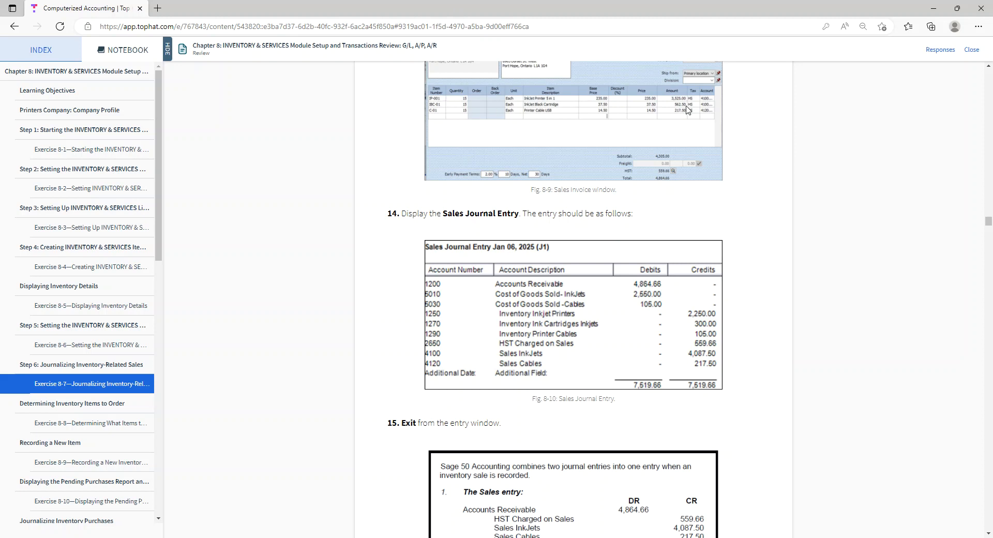
{"action": "scroll", "coordinate": [680, 325], "scroll_direction": "down", "scroll_amount": 2}
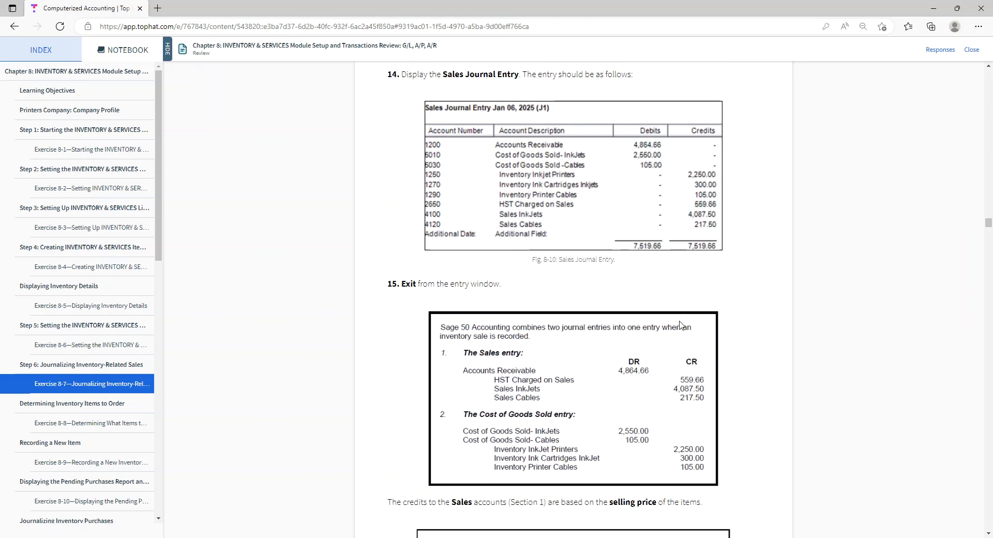
{"action": "scroll", "coordinate": [681, 324], "scroll_direction": "down", "scroll_amount": 14}
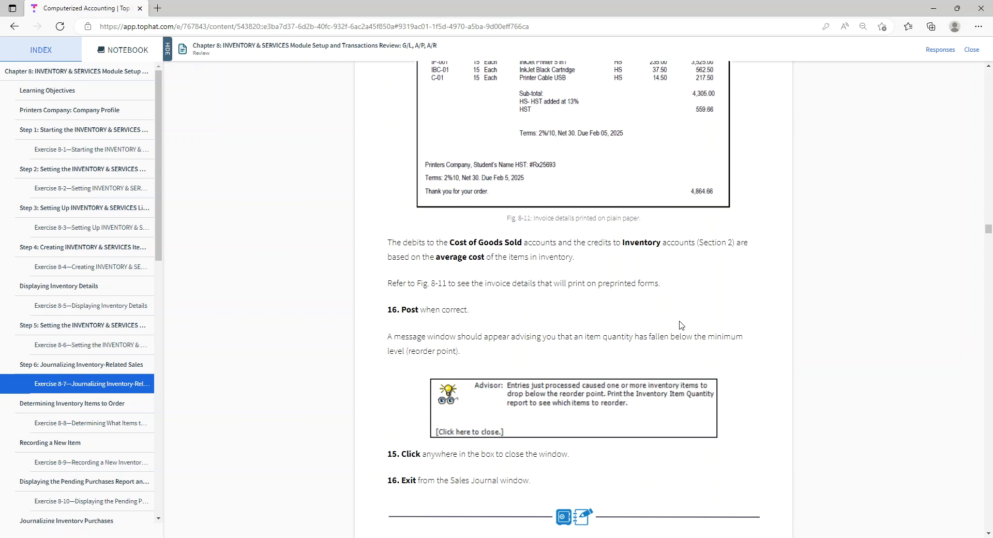
Review Exercise 8-8 on determining items to order and Exercise 8-9 on recording a new inventory item with its Purchase Order
{"action": "scroll", "coordinate": [680, 325], "scroll_direction": "down", "scroll_amount": 5}
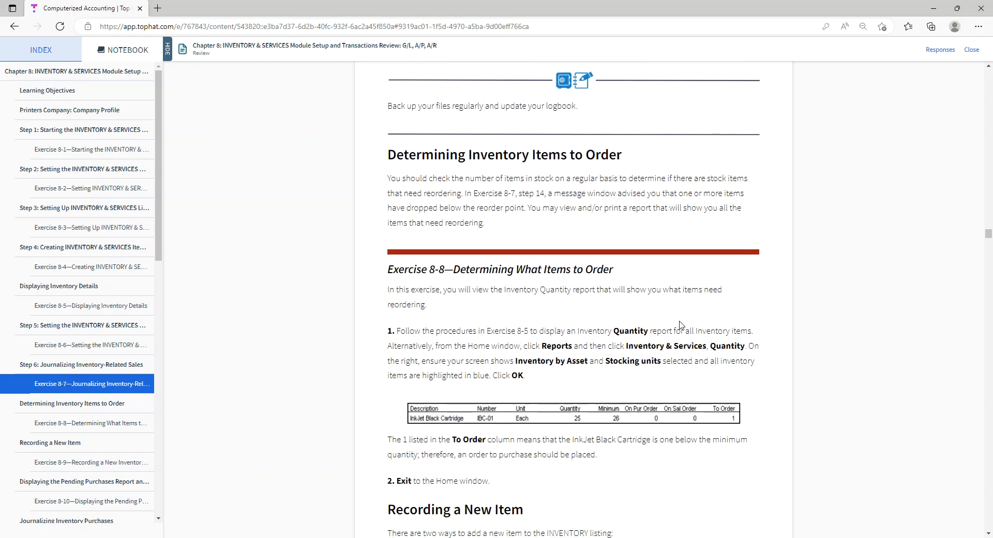
{"action": "scroll", "coordinate": [138, 309], "scroll_direction": "down", "scroll_amount": 1}
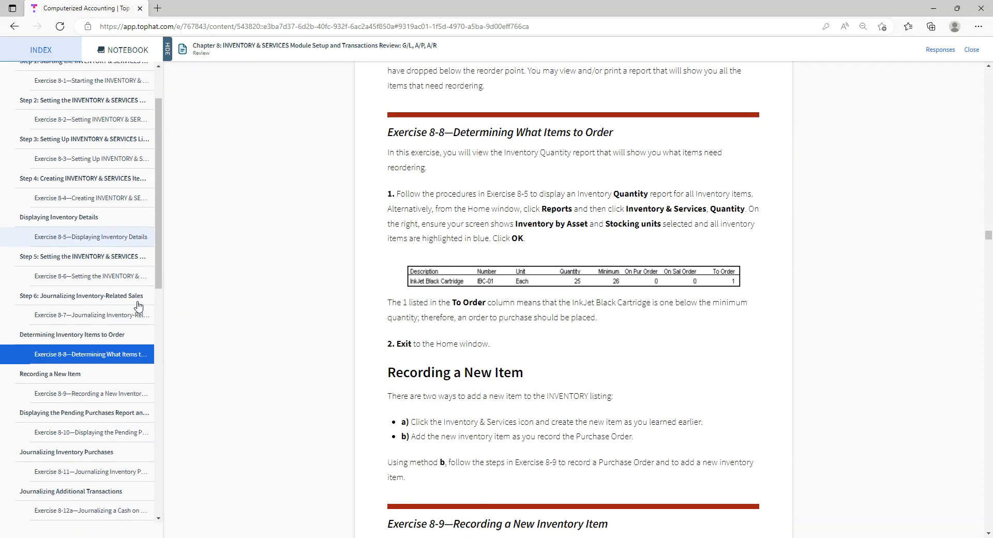
{"action": "scroll", "coordinate": [446, 345], "scroll_direction": "down", "scroll_amount": 5}
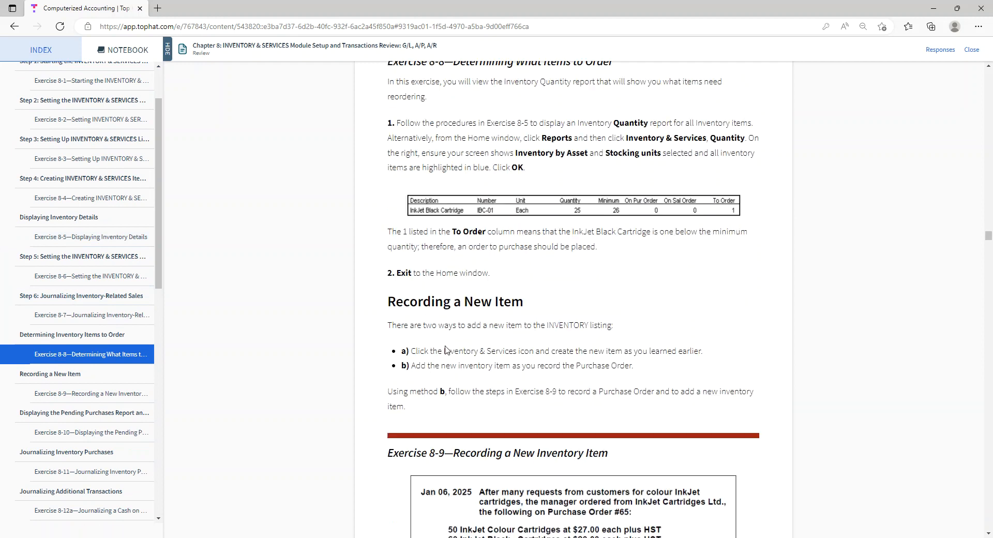
{"action": "scroll", "coordinate": [446, 350], "scroll_direction": "down", "scroll_amount": 6}
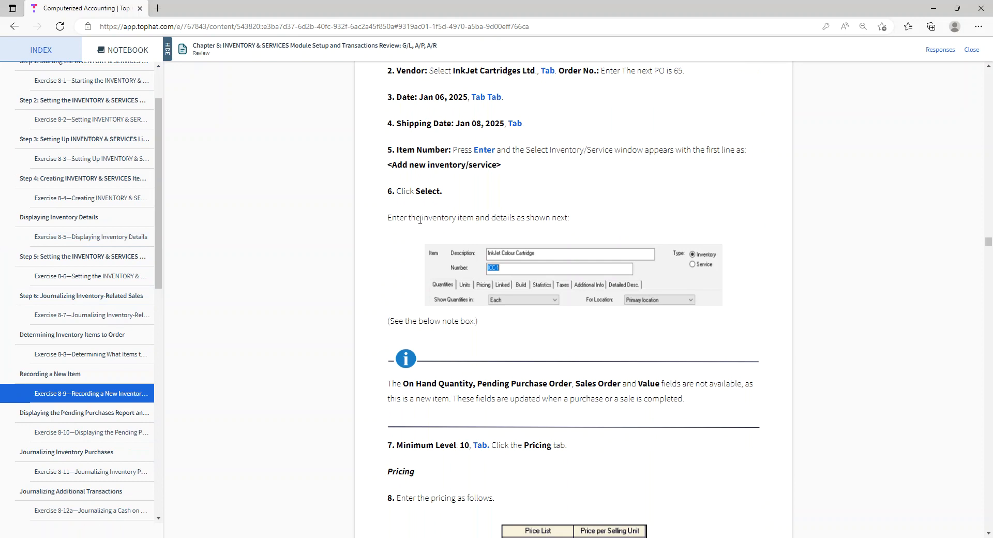
{"action": "scroll", "coordinate": [505, 259], "scroll_direction": "down", "scroll_amount": 1}
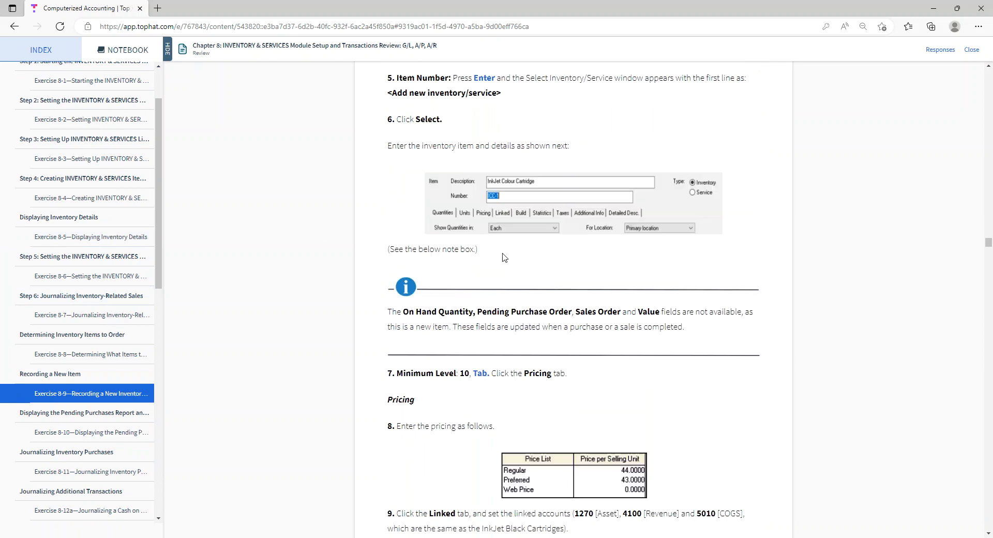
{"action": "scroll", "coordinate": [504, 253], "scroll_direction": "down", "scroll_amount": 3}
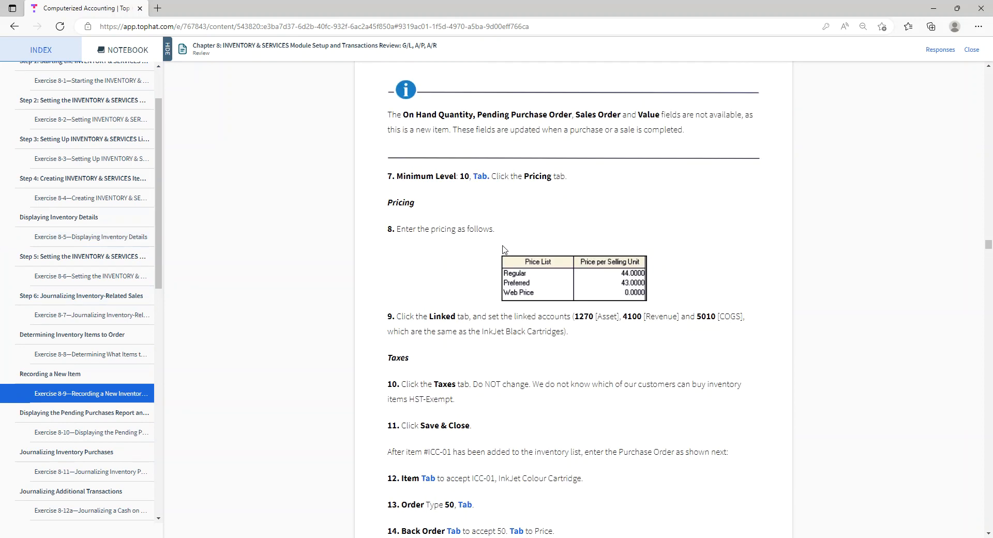
{"action": "scroll", "coordinate": [504, 249], "scroll_direction": "down", "scroll_amount": 5}
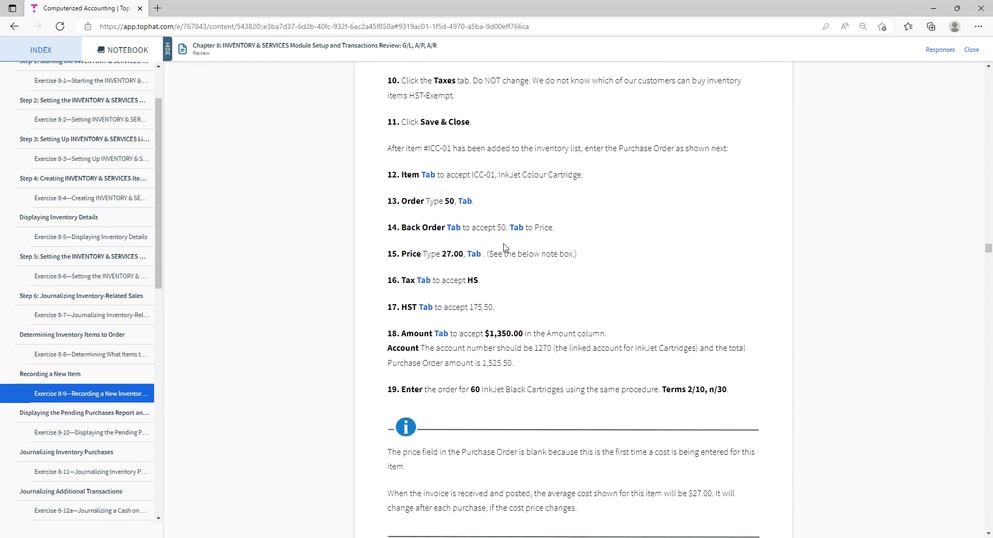
{"action": "scroll", "coordinate": [506, 241], "scroll_direction": "down", "scroll_amount": 1}
{"action": "scroll", "coordinate": [523, 220], "scroll_direction": "down", "scroll_amount": 1}
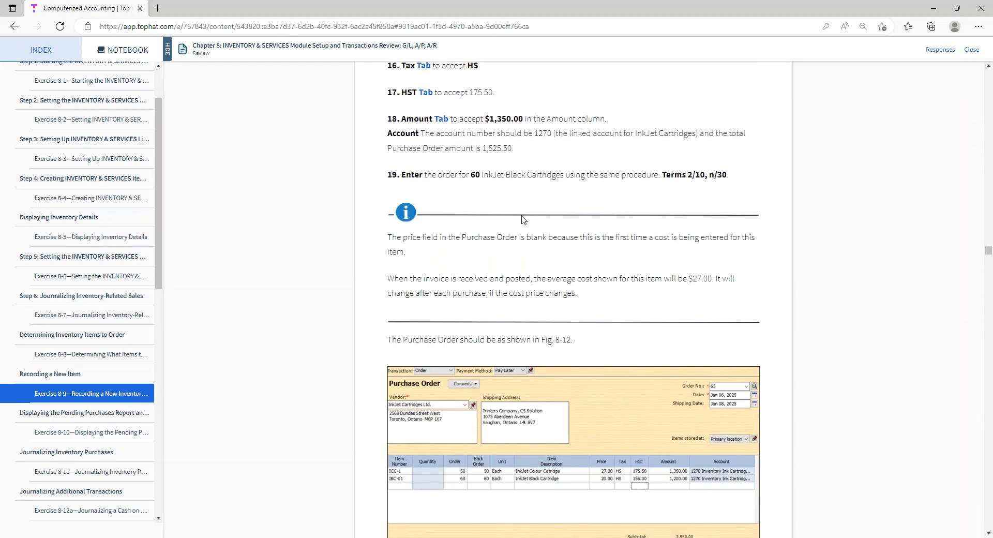
{"action": "scroll", "coordinate": [523, 219], "scroll_direction": "down", "scroll_amount": 5}
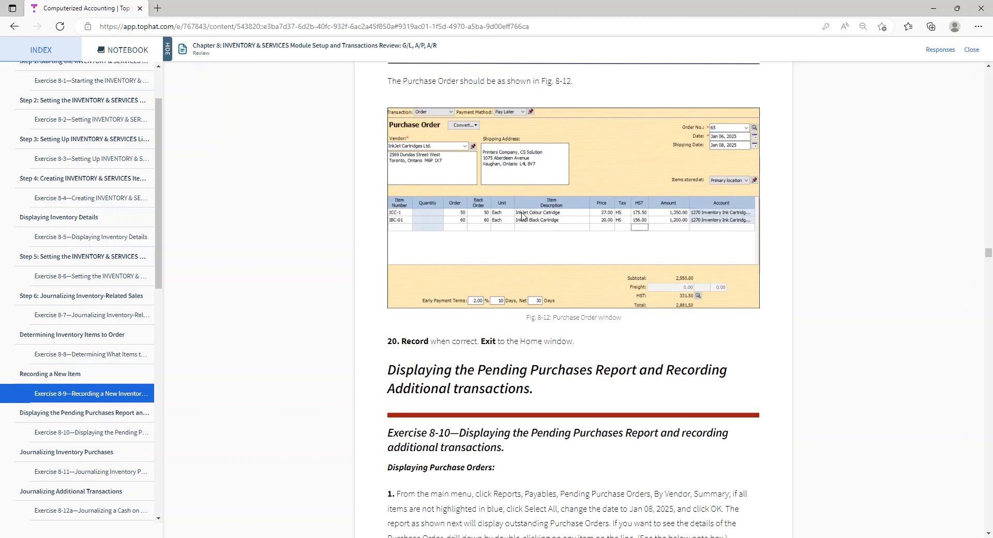
Review the pending purchases report and additional transactions in Exercise 8-10, and the inventory purchase invoice in Exercise 8-11
{"action": "scroll", "coordinate": [455, 218], "scroll_direction": "down", "scroll_amount": 7}
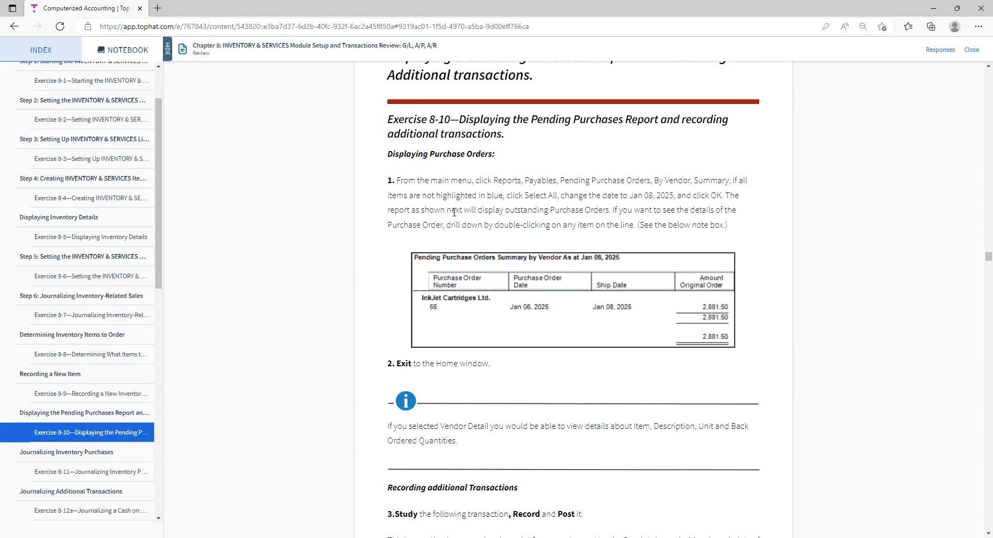
{"action": "scroll", "coordinate": [454, 212], "scroll_direction": "down", "scroll_amount": 6}
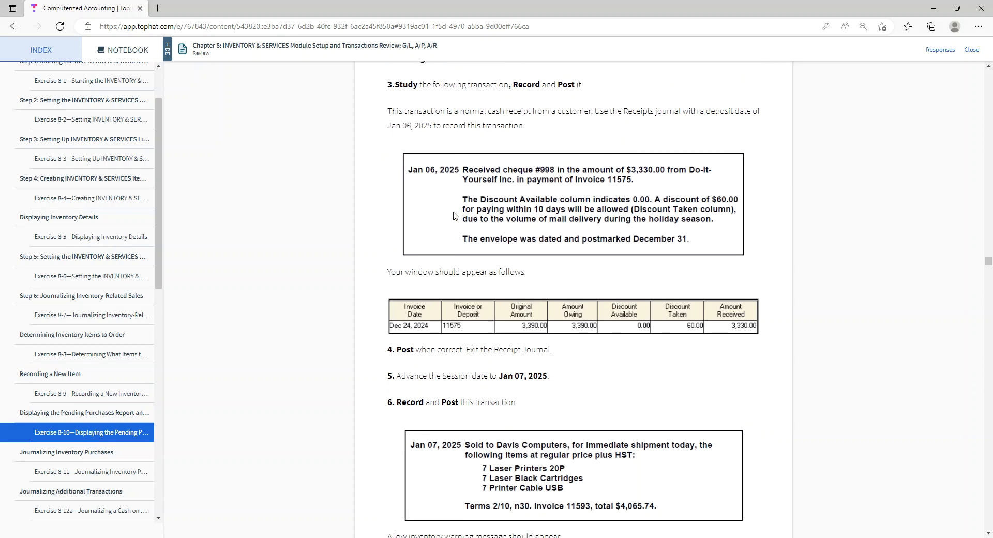
{"action": "scroll", "coordinate": [454, 216], "scroll_direction": "down", "scroll_amount": 7}
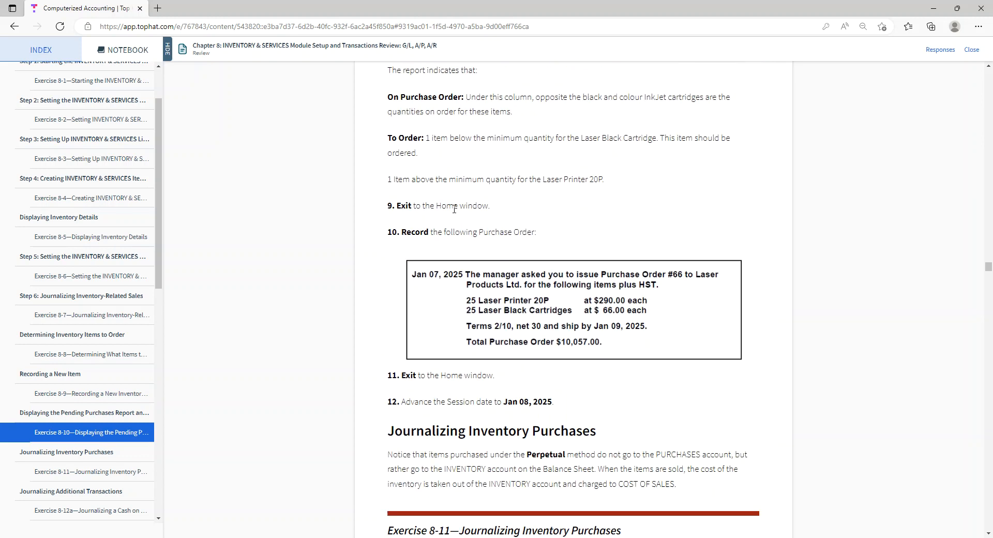
{"action": "scroll", "coordinate": [454, 215], "scroll_direction": "down", "scroll_amount": 4}
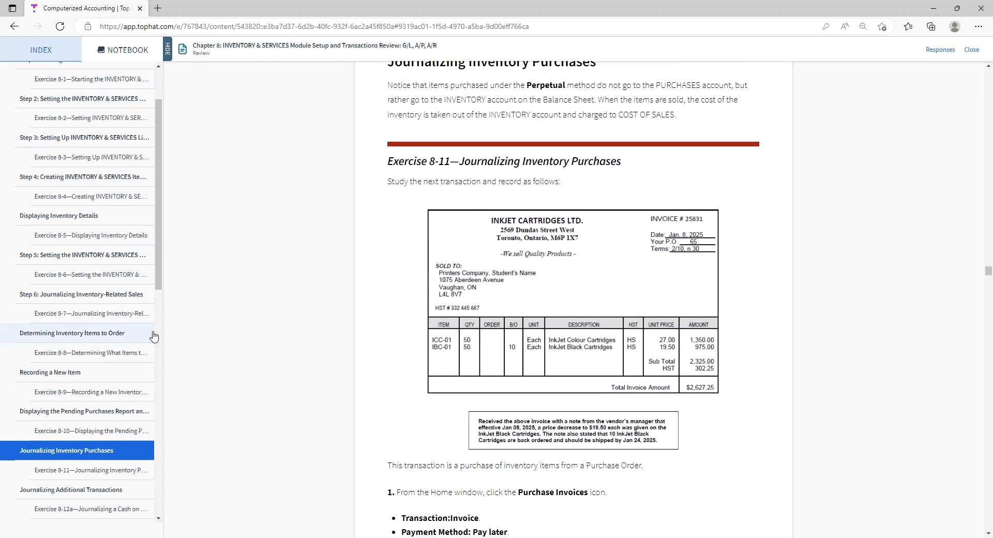
{"action": "scroll", "coordinate": [148, 324], "scroll_direction": "down", "scroll_amount": 1}
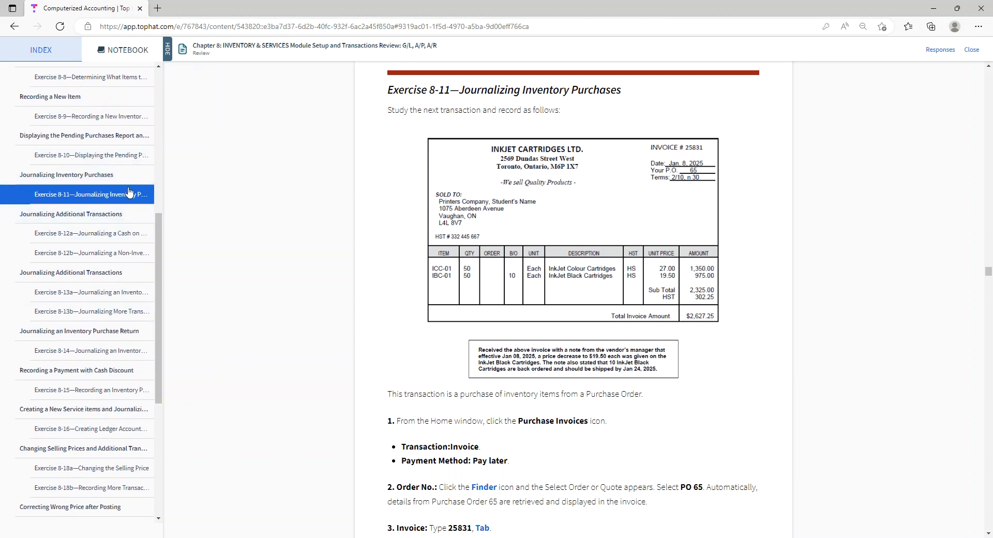
Open Exercise 8-13a on journalizing an inventory sales return and review the transaction and its Sales Invoice example
{"action": "scroll", "coordinate": [108, 248], "scroll_direction": "down", "scroll_amount": 3}
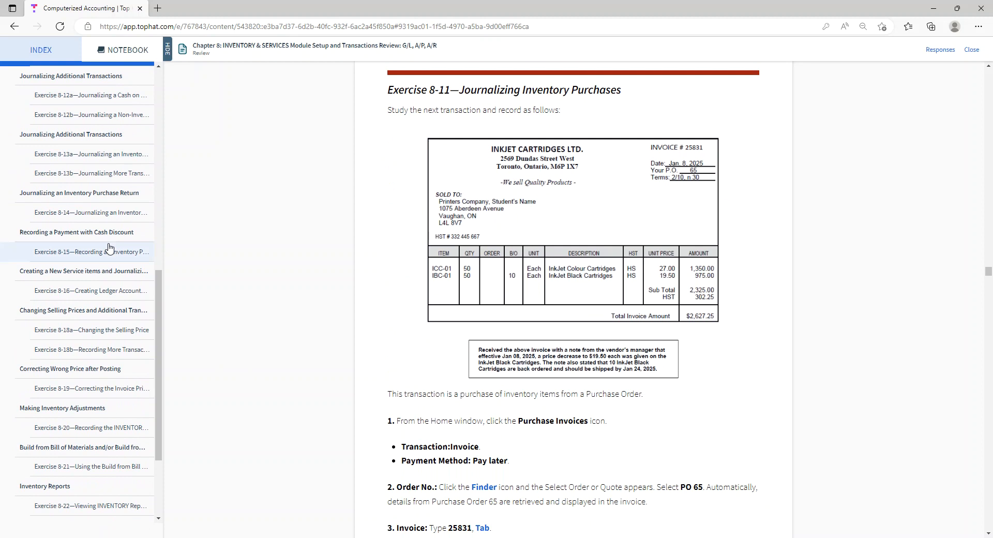
{"action": "left_click", "coordinate": [109, 252]}
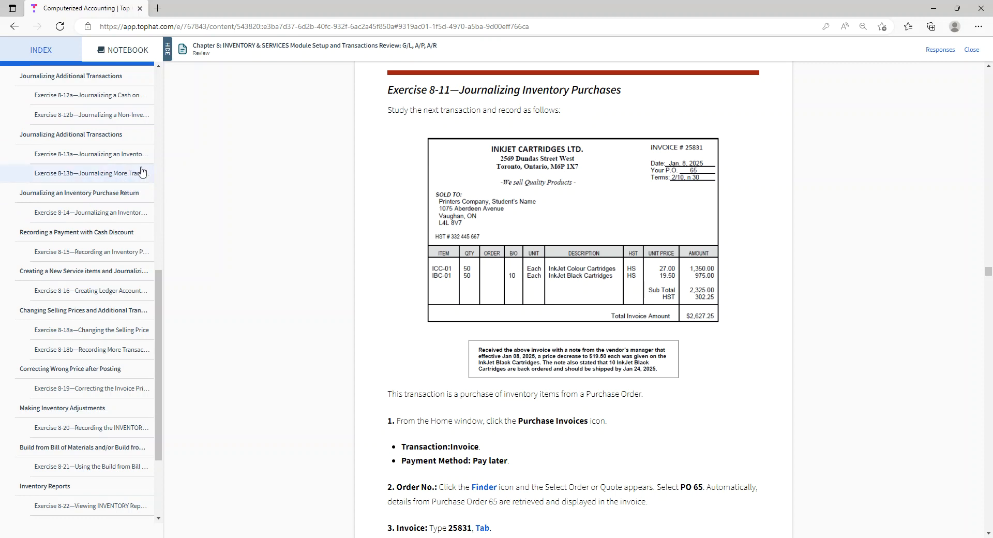
{"action": "left_click", "coordinate": [128, 134]}
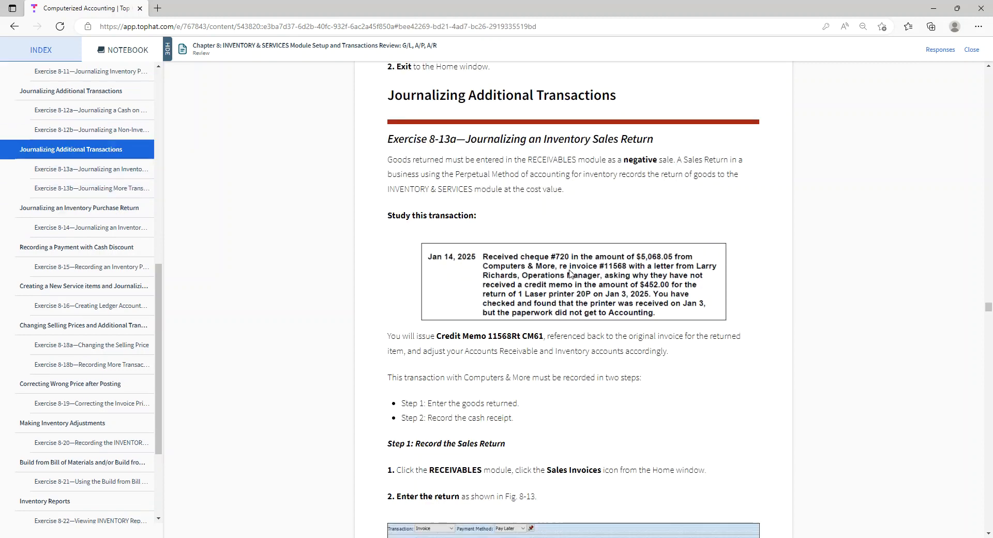
{"action": "scroll", "coordinate": [546, 326], "scroll_direction": "down", "scroll_amount": 5}
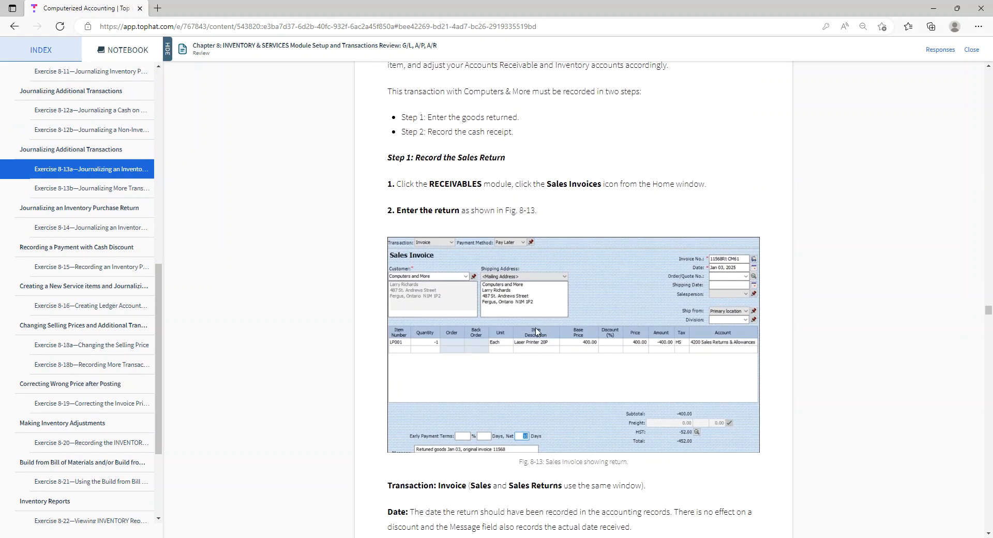
{"action": "scroll", "coordinate": [536, 331], "scroll_direction": "down", "scroll_amount": 3}
{"action": "scroll", "coordinate": [532, 327], "scroll_direction": "up", "scroll_amount": 8}
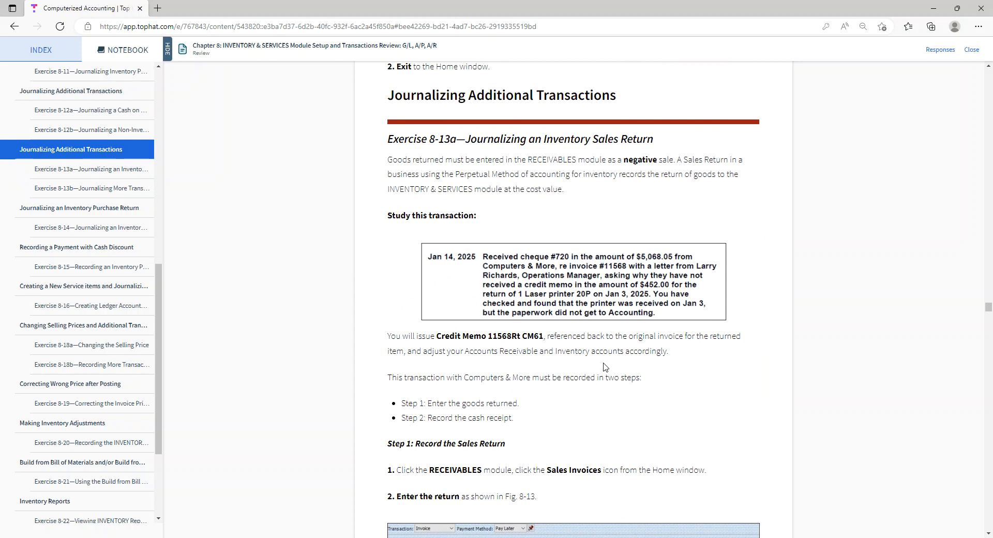
{"action": "scroll", "coordinate": [604, 366], "scroll_direction": "down", "scroll_amount": 1}
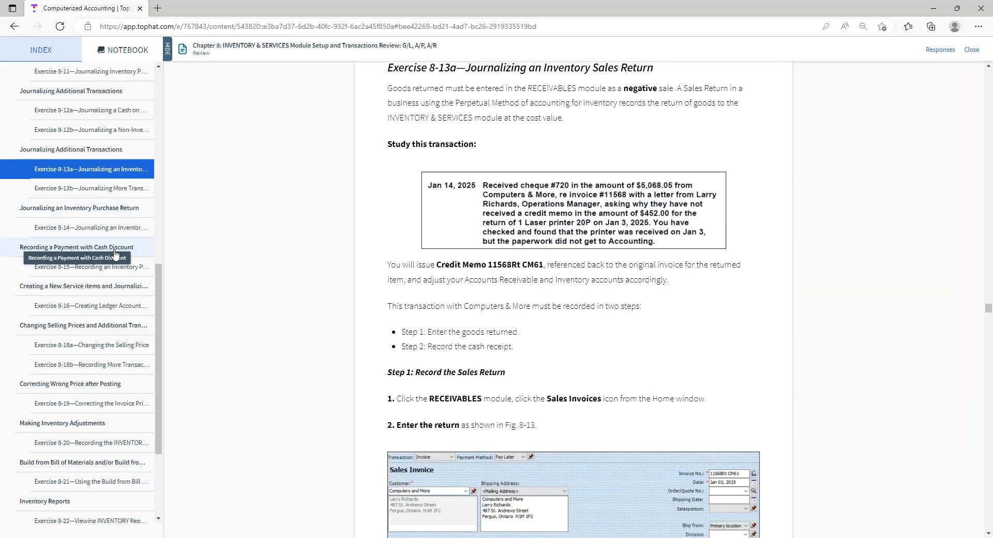
Review Exercise 8-16 on creating ledger accounts and service items, and Exercise 8-19 on correcting the invoice price after posting
{"action": "scroll", "coordinate": [111, 254], "scroll_direction": "down", "scroll_amount": 1}
{"action": "scroll", "coordinate": [106, 184], "scroll_direction": "down", "scroll_amount": 1}
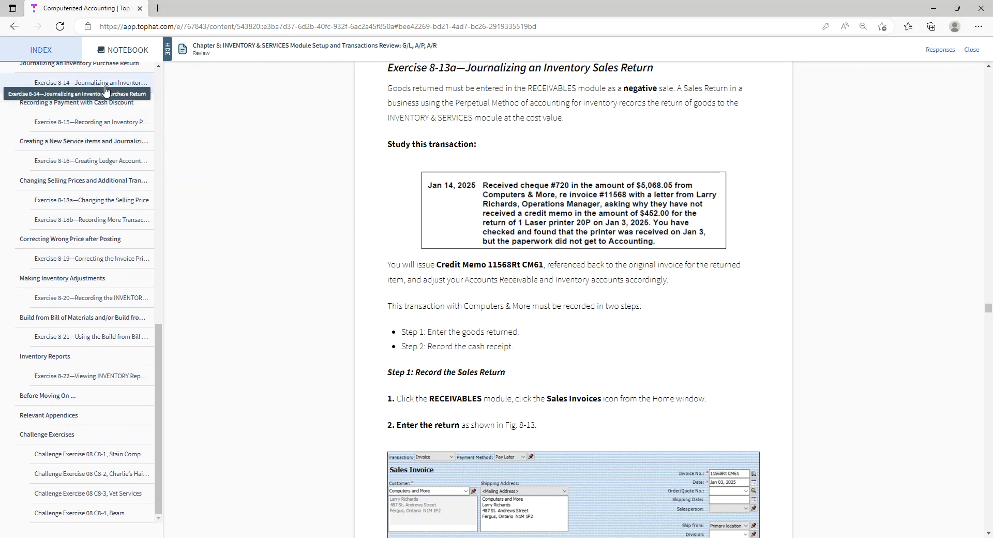
{"action": "left_click", "coordinate": [73, 145]}
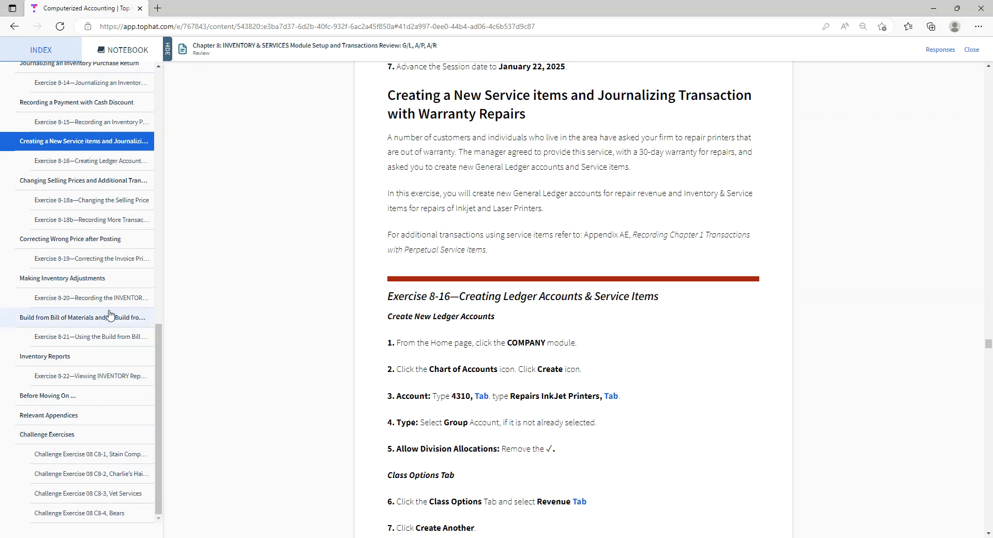
{"action": "left_click", "coordinate": [114, 269]}
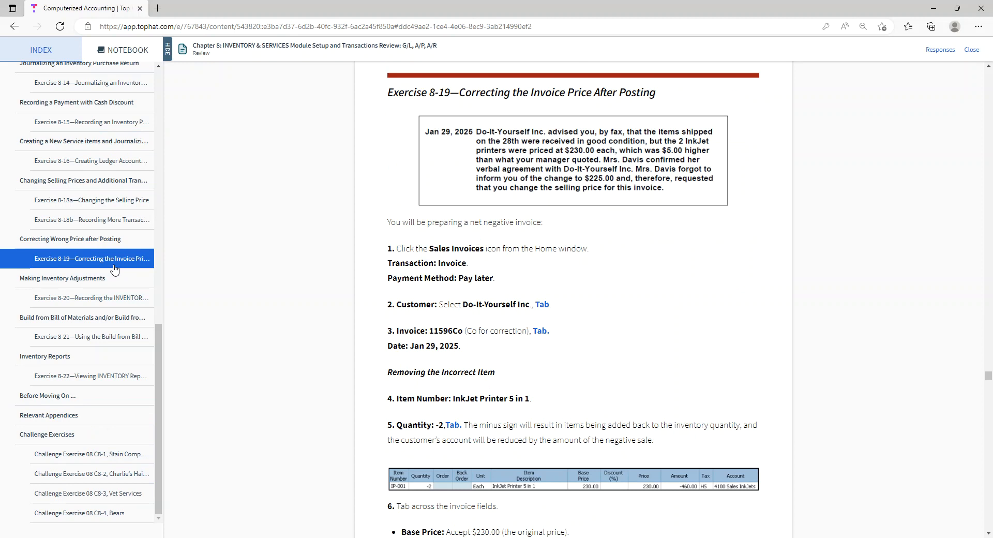
Open Exercise 8-20 on inventory adjustments and compare the Inventory Quantity report with the counted Inventory Report
{"action": "left_click", "coordinate": [101, 299]}
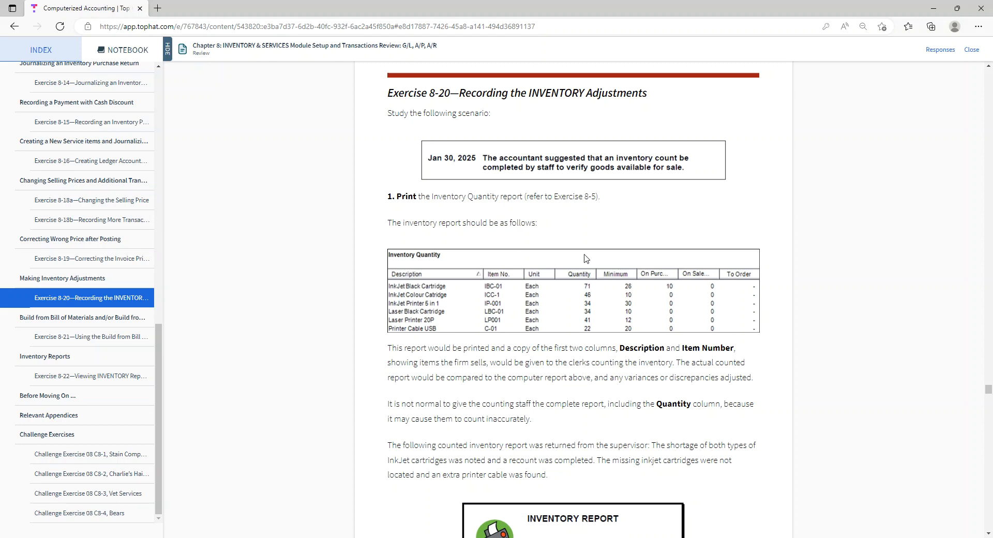
{"action": "scroll", "coordinate": [621, 263], "scroll_direction": "down", "scroll_amount": 5}
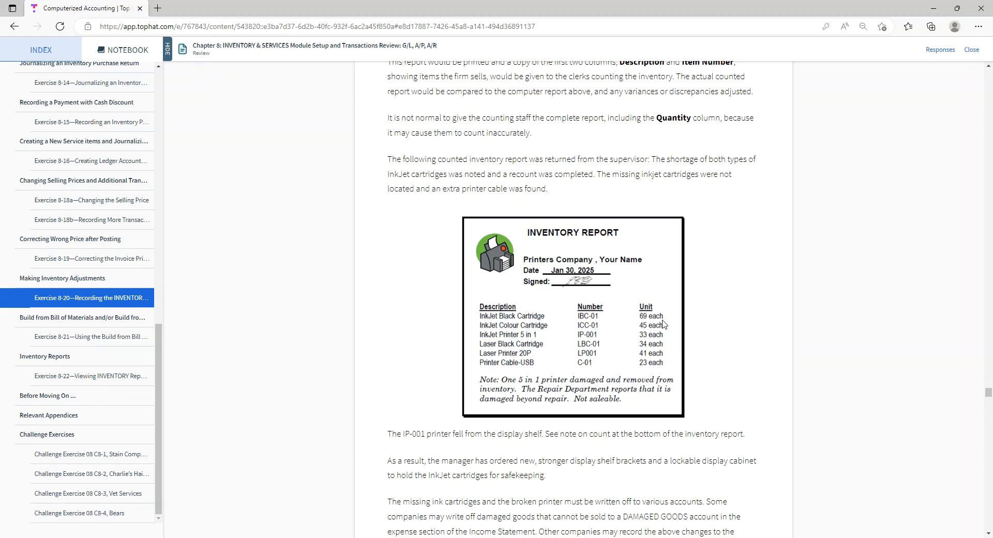
{"action": "scroll", "coordinate": [665, 323], "scroll_direction": "up", "scroll_amount": 3}
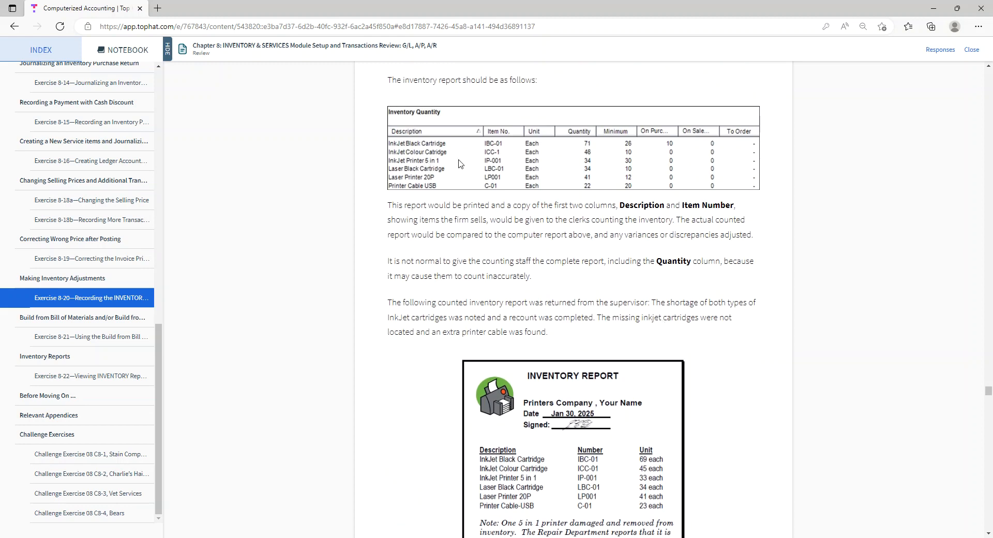
{"action": "scroll", "coordinate": [572, 370], "scroll_direction": "down", "scroll_amount": 2}
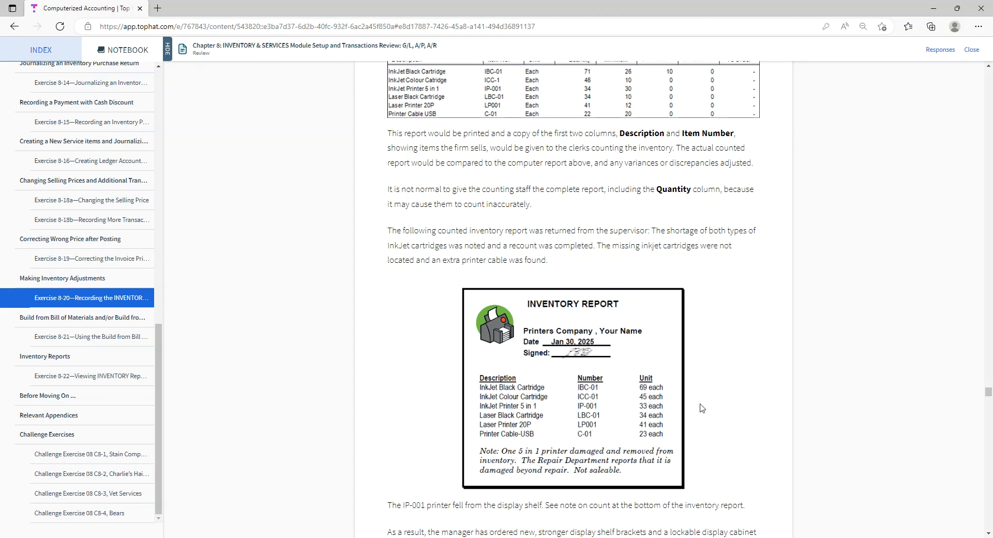
{"action": "scroll", "coordinate": [702, 408], "scroll_direction": "down", "scroll_amount": 1}
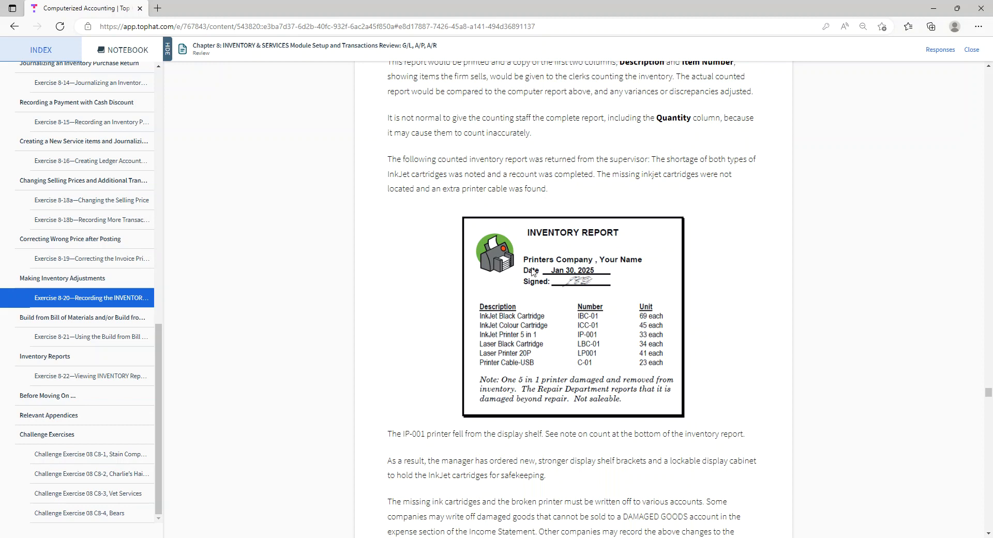
{"action": "scroll", "coordinate": [558, 344], "scroll_direction": "up", "scroll_amount": 2}
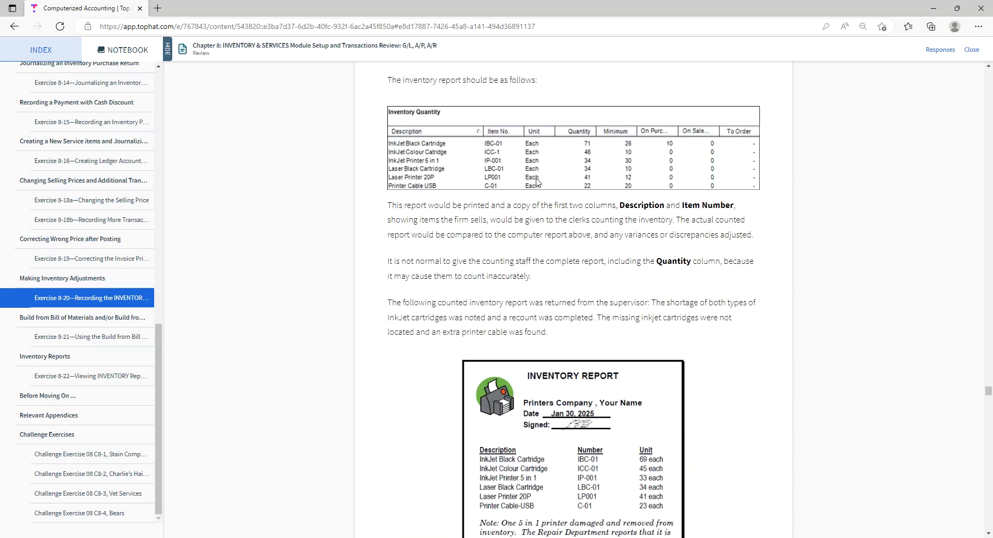
{"action": "scroll", "coordinate": [554, 423], "scroll_direction": "down", "scroll_amount": 3}
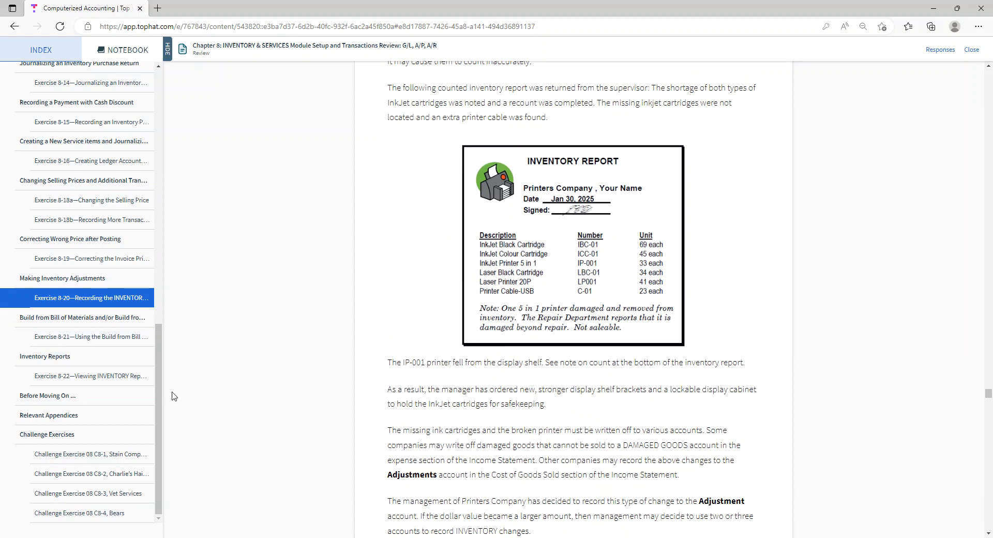
Open Exercise 8-21 on the Build from Bill of Materials Journal and review the InkJet Package Deal item setup
{"action": "left_click", "coordinate": [67, 336]}
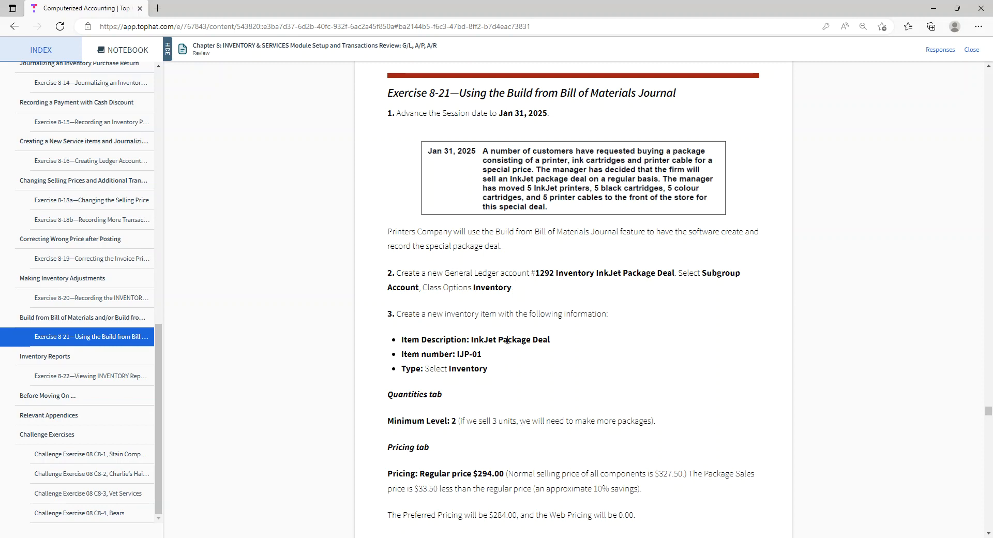
{"action": "scroll", "coordinate": [512, 336], "scroll_direction": "down", "scroll_amount": 5}
{"action": "scroll", "coordinate": [508, 352], "scroll_direction": "down", "scroll_amount": 1}
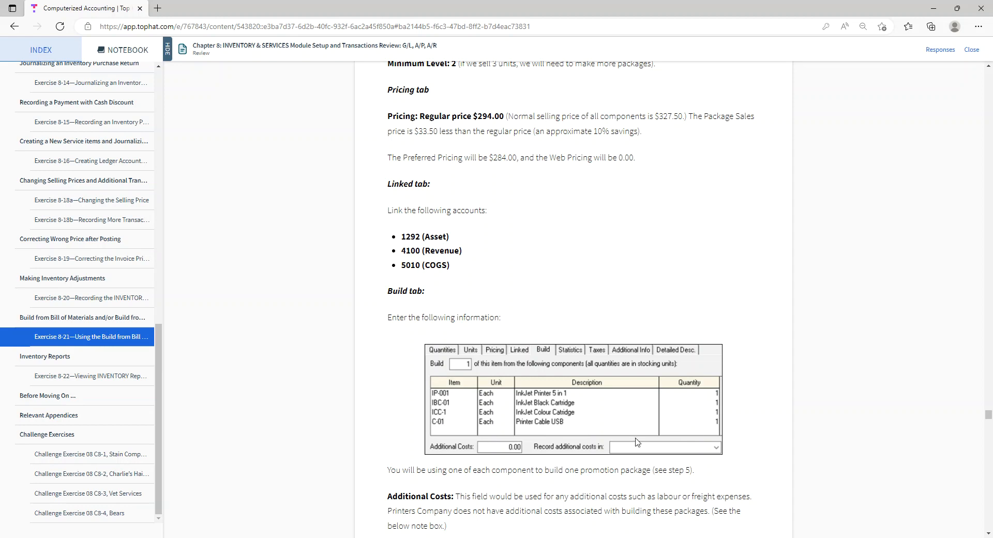
{"action": "scroll", "coordinate": [637, 441], "scroll_direction": "down", "scroll_amount": 1}
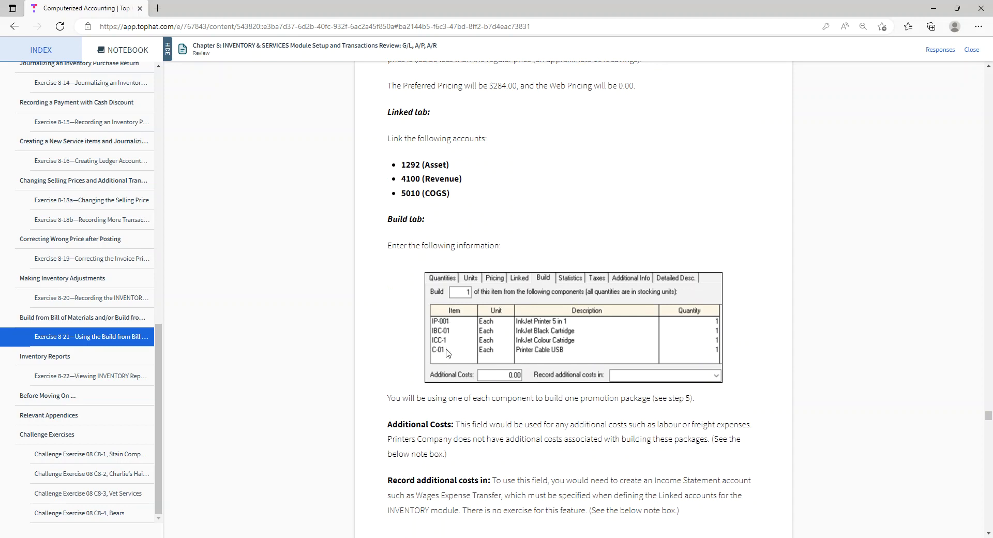
{"action": "scroll", "coordinate": [448, 354], "scroll_direction": "down", "scroll_amount": 1}
{"action": "scroll", "coordinate": [448, 350], "scroll_direction": "down", "scroll_amount": 3}
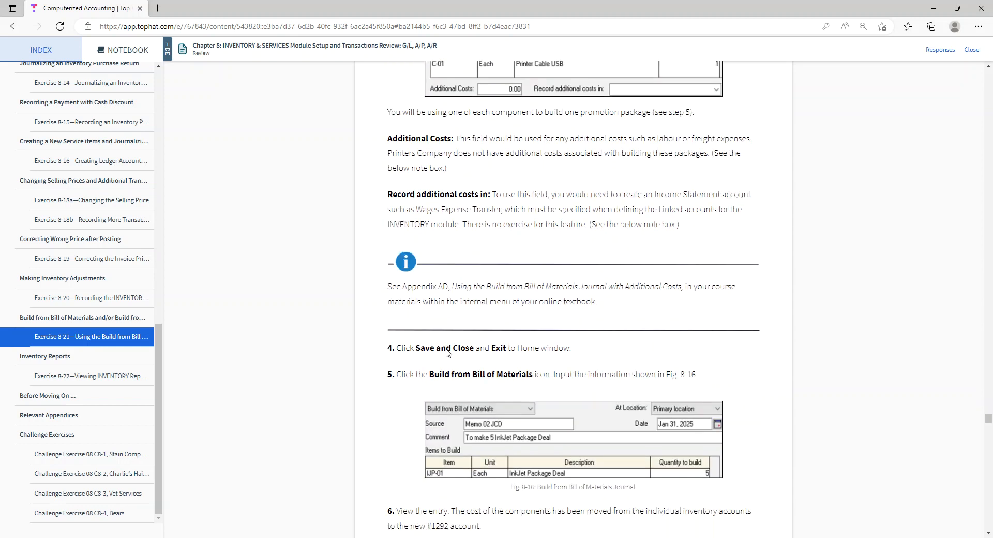
Compare the package's component list with the Build from Bill of Materials figure and its journal entry in Exercise 8-21
{"action": "scroll", "coordinate": [448, 350], "scroll_direction": "up", "scroll_amount": 3}
{"action": "scroll", "coordinate": [377, 209], "scroll_direction": "down", "scroll_amount": 4}
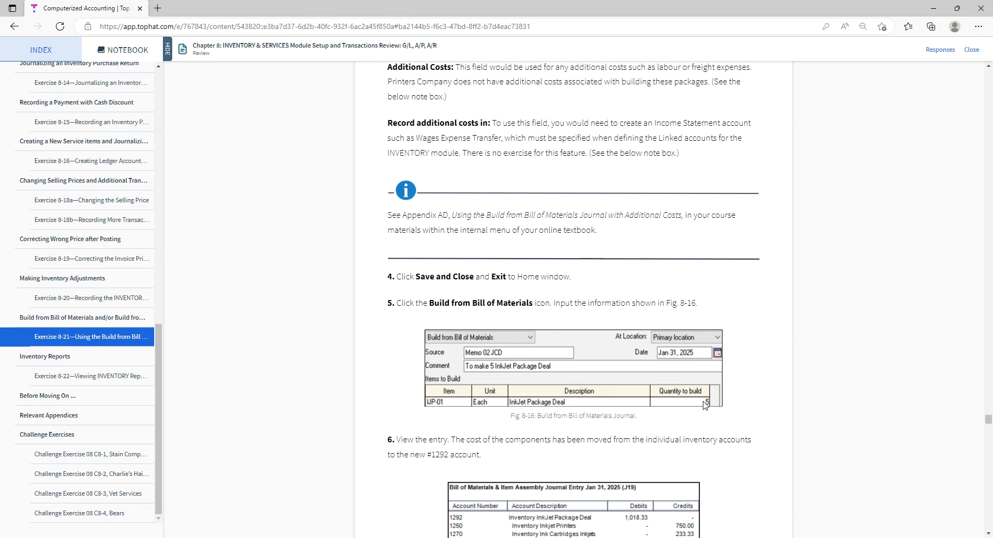
{"action": "scroll", "coordinate": [705, 405], "scroll_direction": "up", "scroll_amount": 3}
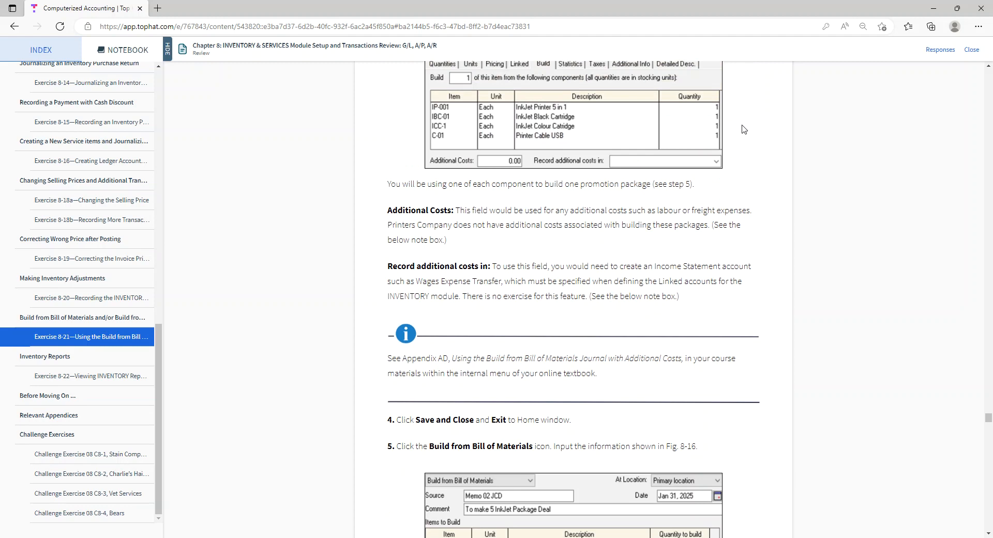
{"action": "scroll", "coordinate": [671, 276], "scroll_direction": "down", "scroll_amount": 3}
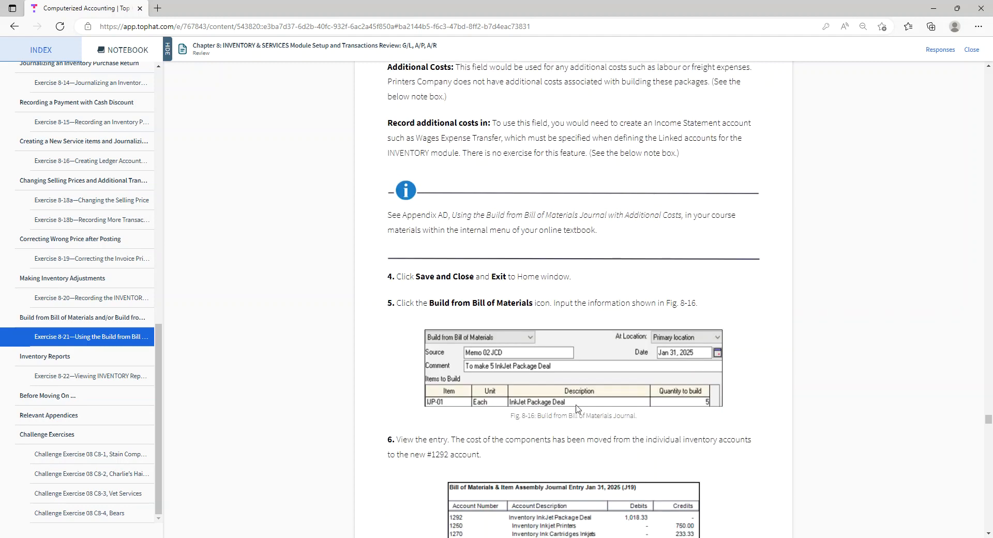
{"action": "scroll", "coordinate": [560, 417], "scroll_direction": "down", "scroll_amount": 2}
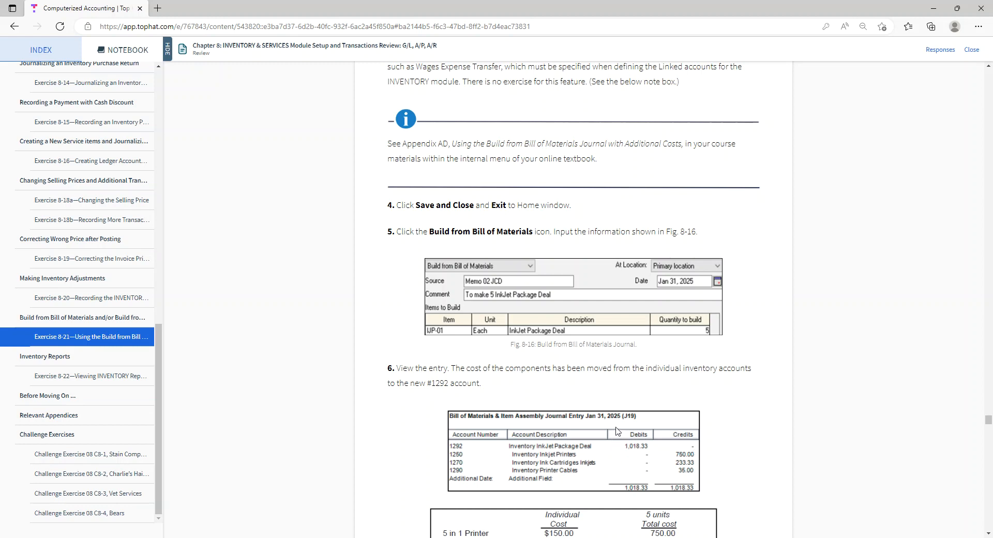
{"action": "scroll", "coordinate": [616, 431], "scroll_direction": "down", "scroll_amount": 1}
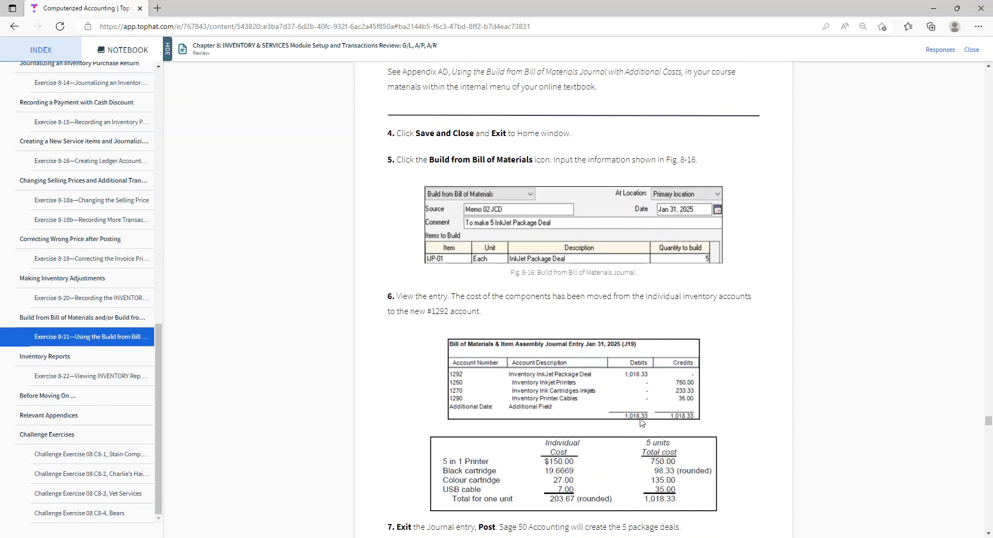
Recheck the InkJet Package Deal's pricing, linked accounts and component costs, and read the posting instructions in Exercise 8-21
{"action": "scroll", "coordinate": [506, 294], "scroll_direction": "up", "scroll_amount": 15}
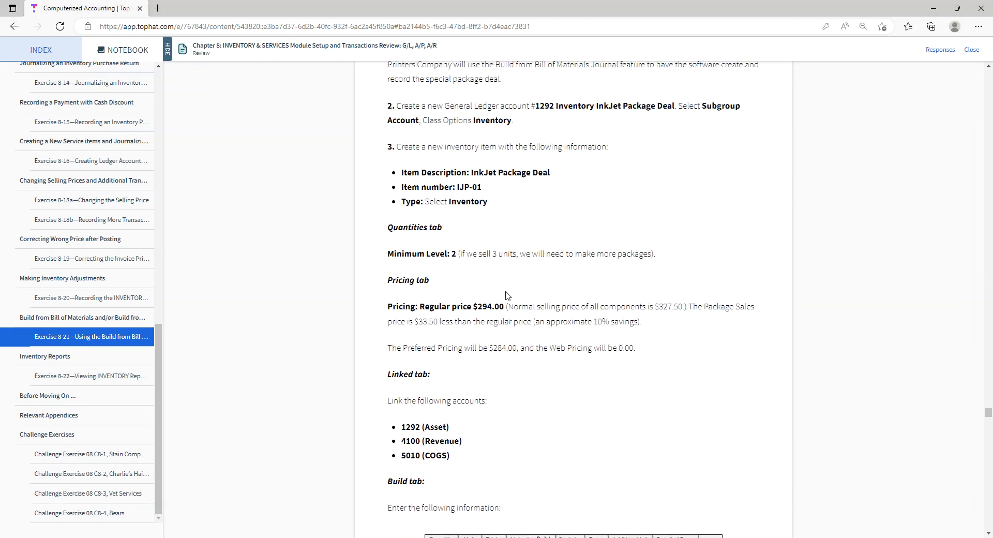
{"action": "scroll", "coordinate": [505, 294], "scroll_direction": "down", "scroll_amount": 1}
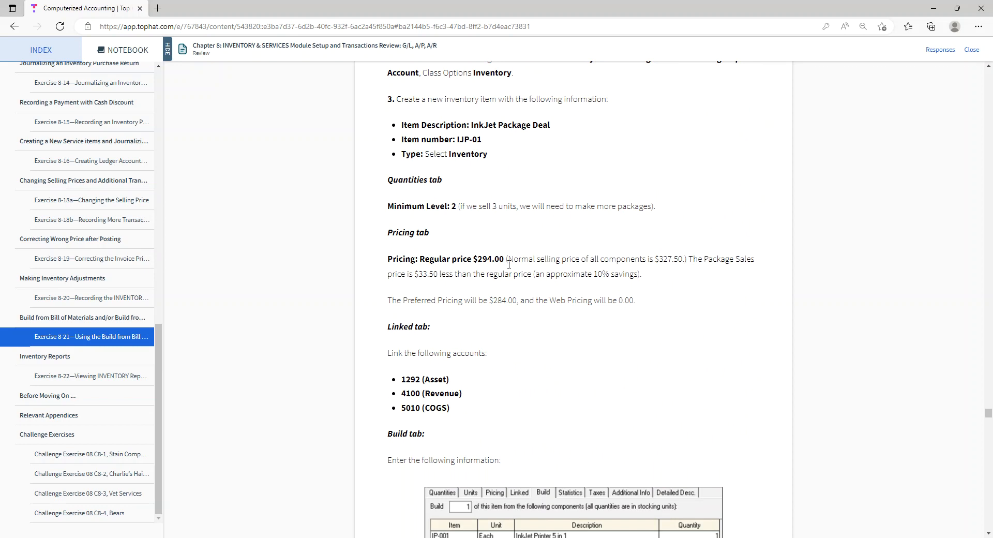
{"action": "scroll", "coordinate": [509, 264], "scroll_direction": "down", "scroll_amount": 3}
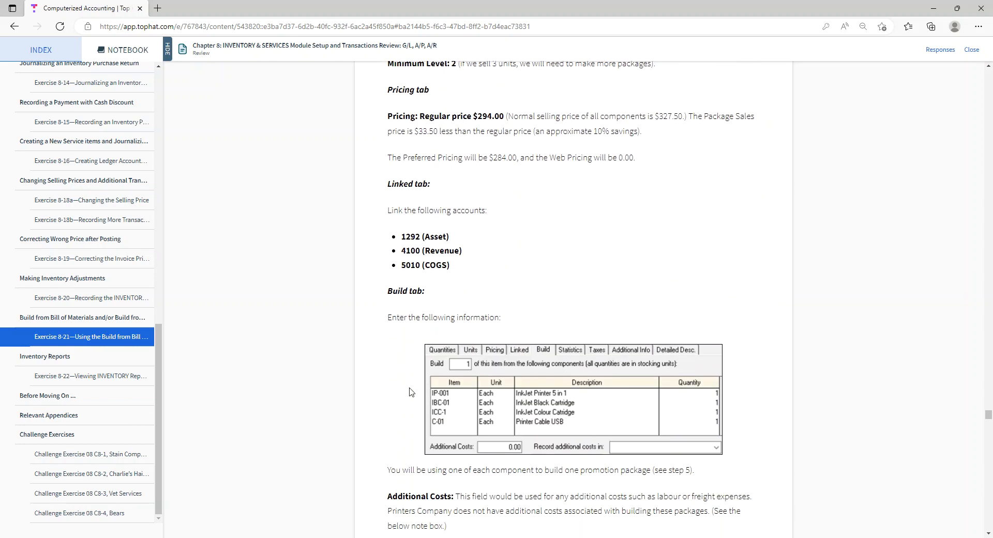
{"action": "scroll", "coordinate": [598, 386], "scroll_direction": "down", "scroll_amount": 9}
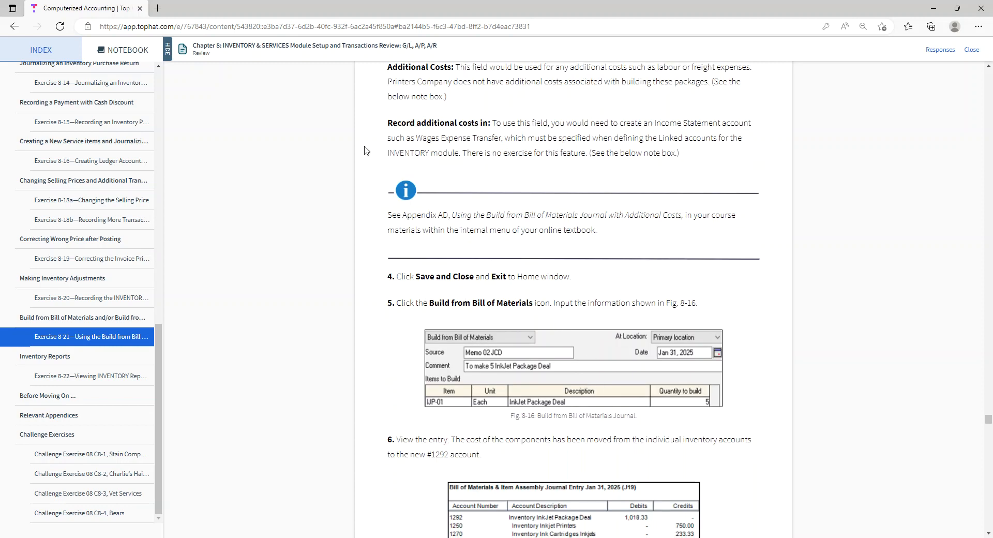
{"action": "scroll", "coordinate": [462, 324], "scroll_direction": "down", "scroll_amount": 4}
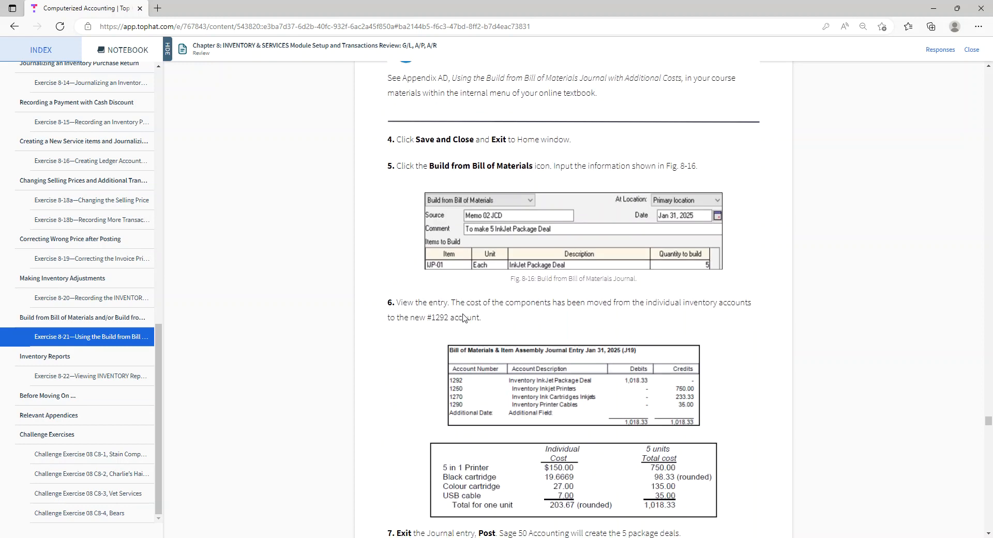
{"action": "scroll", "coordinate": [463, 317], "scroll_direction": "down", "scroll_amount": 3}
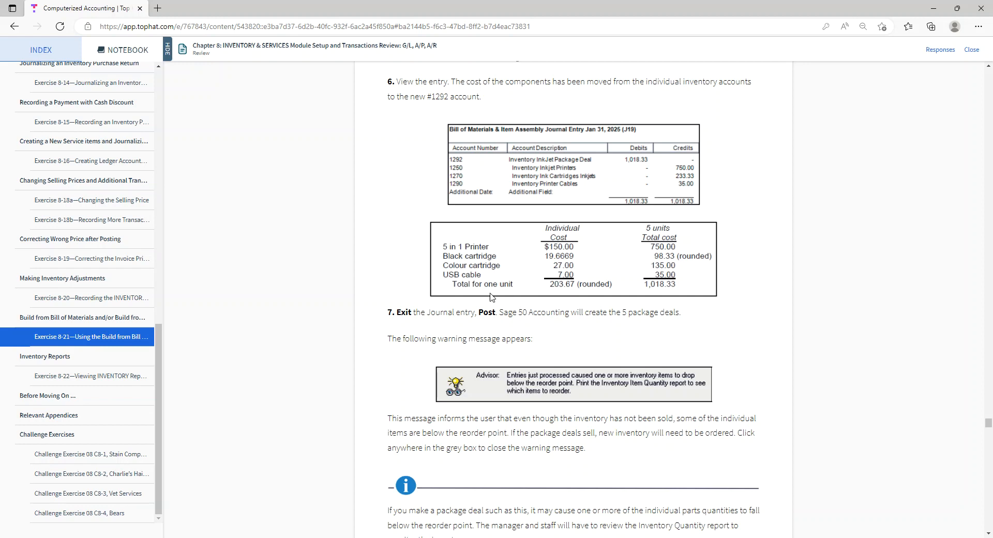
{"action": "scroll", "coordinate": [489, 299], "scroll_direction": "up", "scroll_amount": 10}
{"action": "scroll", "coordinate": [489, 299], "scroll_direction": "up", "scroll_amount": 6}
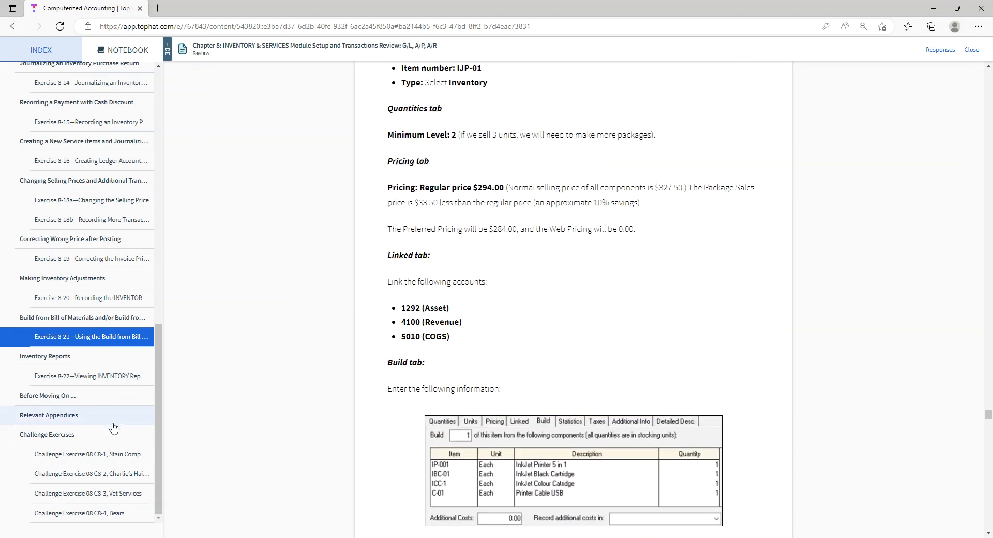
Open Exercise 8-22 on viewing inventory reports and review the reports to print and the Before Moving On questions
{"action": "left_click", "coordinate": [84, 377]}
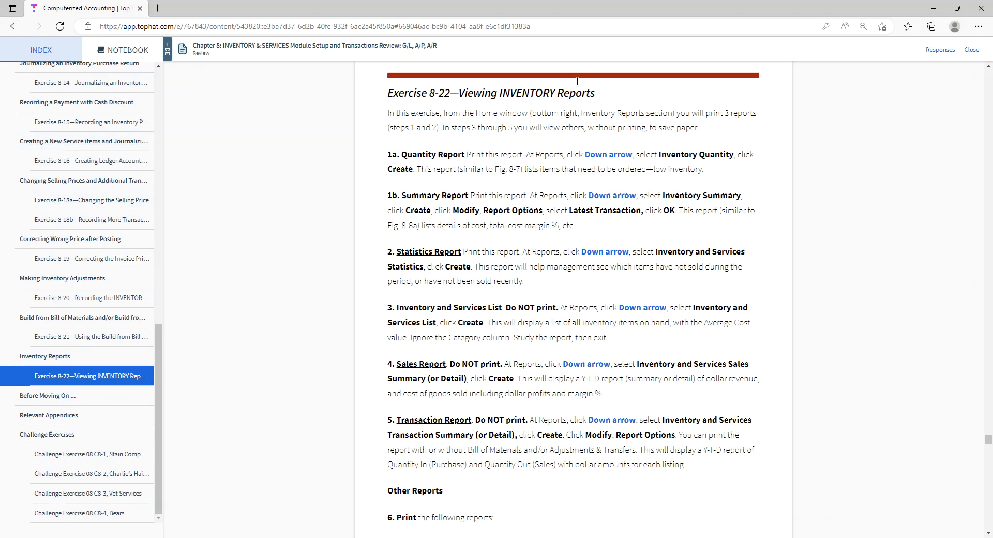
{"action": "scroll", "coordinate": [647, 266], "scroll_direction": "down", "scroll_amount": 8}
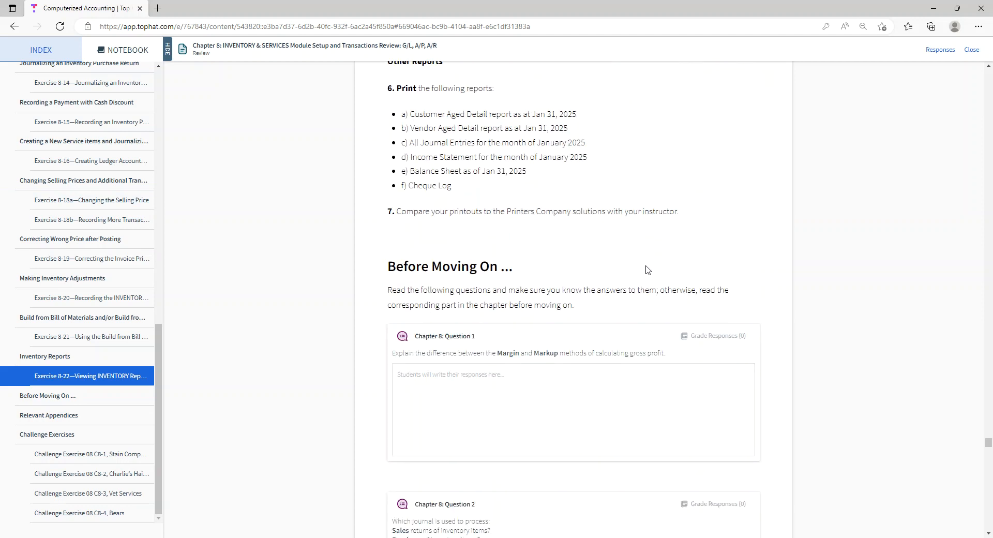
{"action": "scroll", "coordinate": [608, 253], "scroll_direction": "down", "scroll_amount": 3}
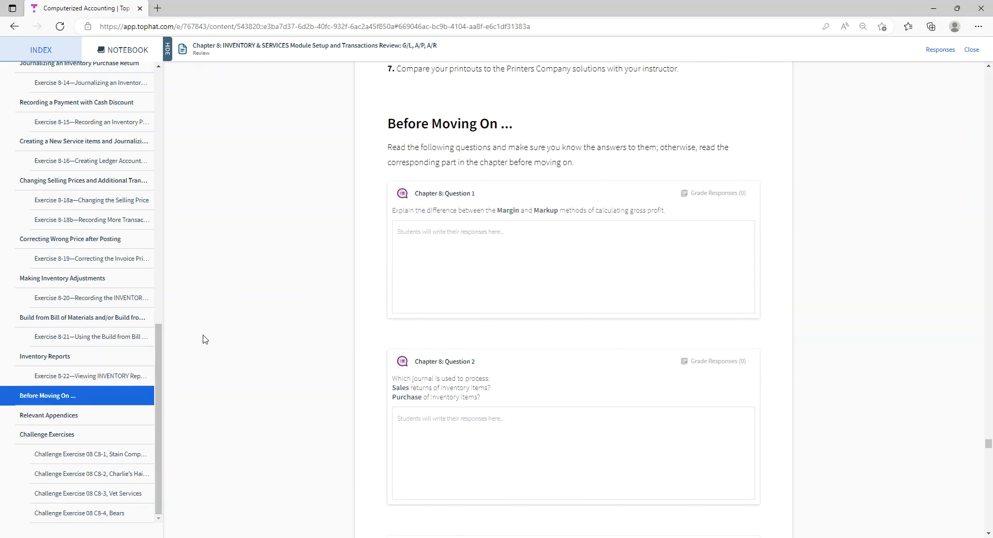
Highlight "All Journal Entries for the month of January 2025" in Exercise 8-22's list of reports to print
{"action": "scroll", "coordinate": [204, 339], "scroll_direction": "up", "scroll_amount": 8}
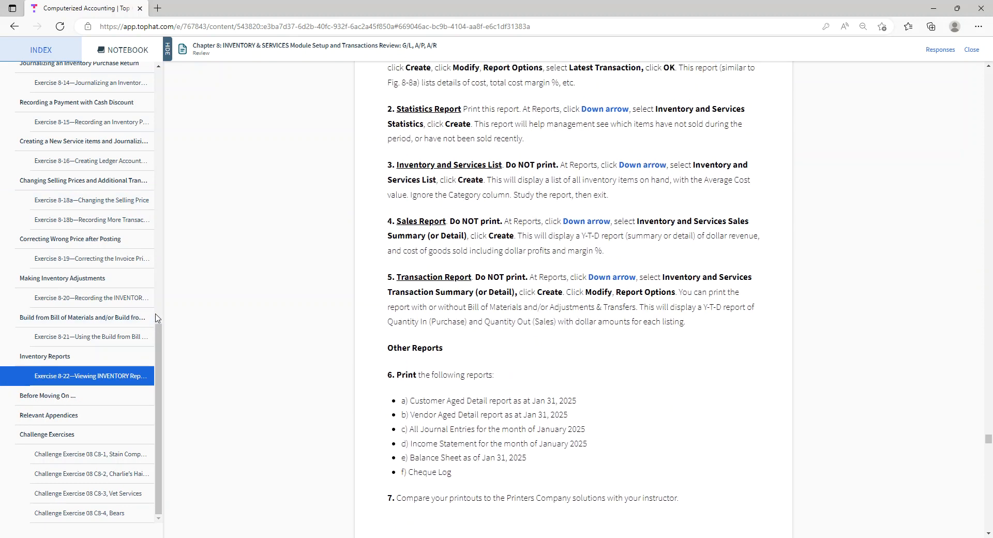
{"action": "left_click_drag", "start_coordinate": [409, 430], "coordinate": [613, 439]}
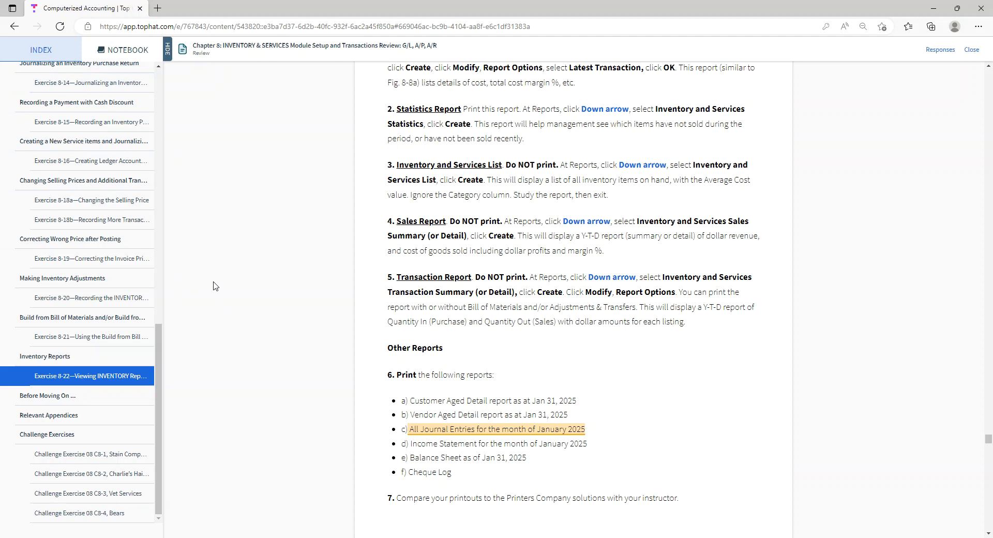
{"action": "scroll", "coordinate": [225, 277], "scroll_direction": "down", "scroll_amount": 15}
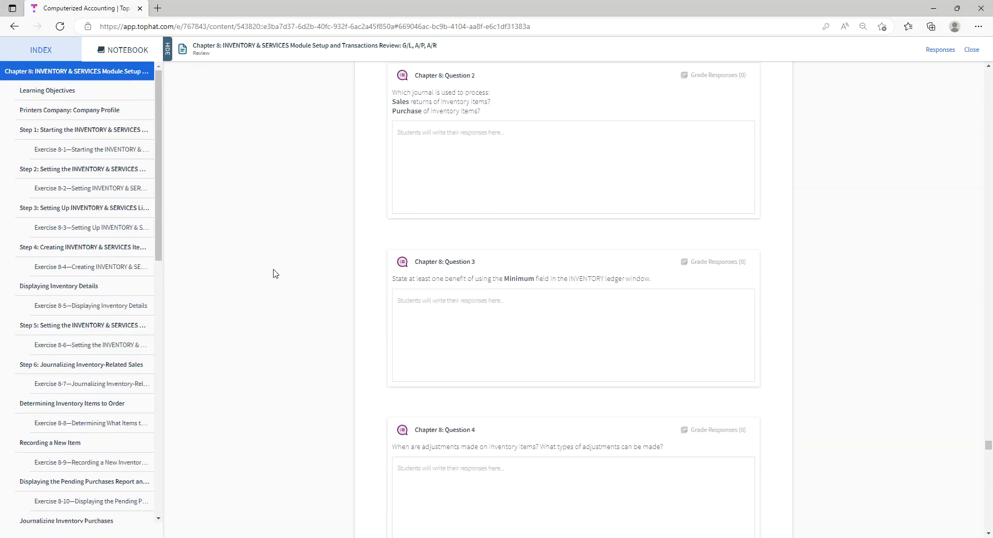
Exit the Chapter 8 reading view, open the Chapter 9: Month-End/Year-End Processing page and review Exercise 9-1 with its Kafa Sweaters trial balance
{"action": "left_click", "coordinate": [968, 52]}
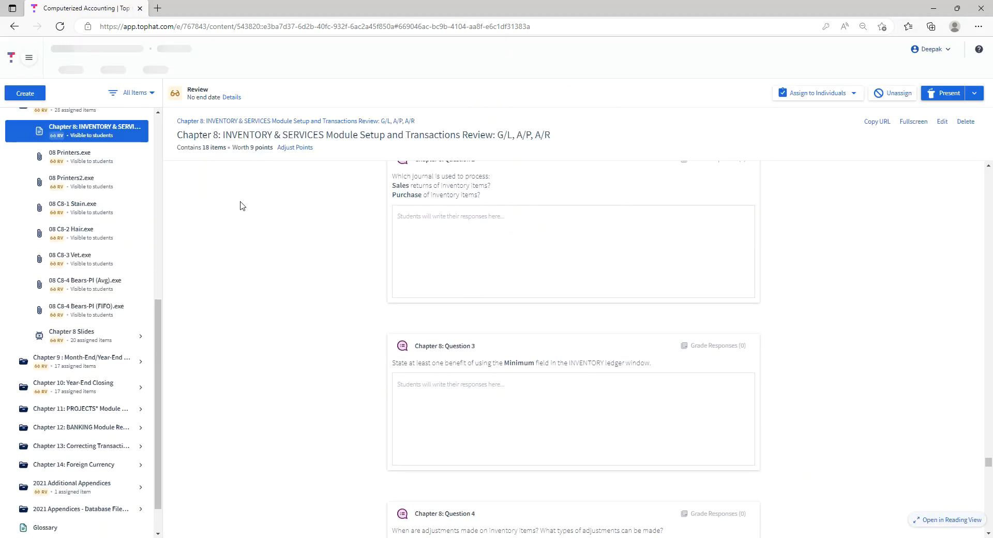
{"action": "left_click", "coordinate": [66, 363]}
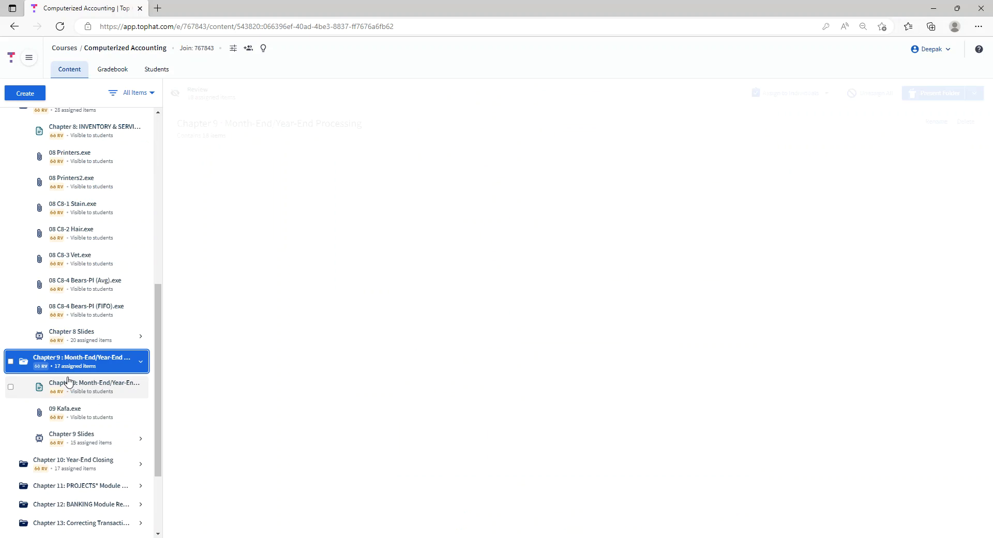
{"action": "left_click", "coordinate": [85, 396]}
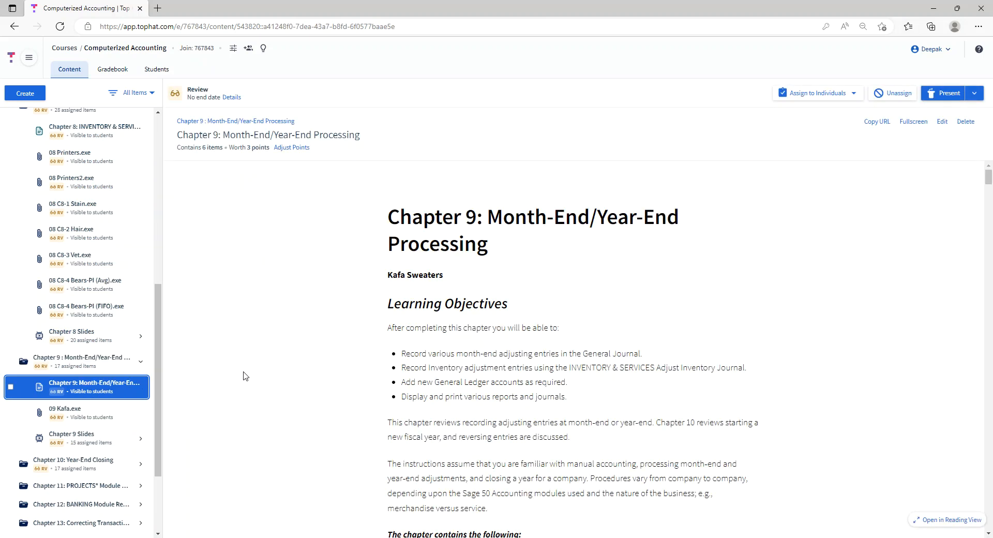
{"action": "scroll", "coordinate": [246, 375], "scroll_direction": "down", "scroll_amount": 3}
{"action": "scroll", "coordinate": [260, 356], "scroll_direction": "down", "scroll_amount": 5}
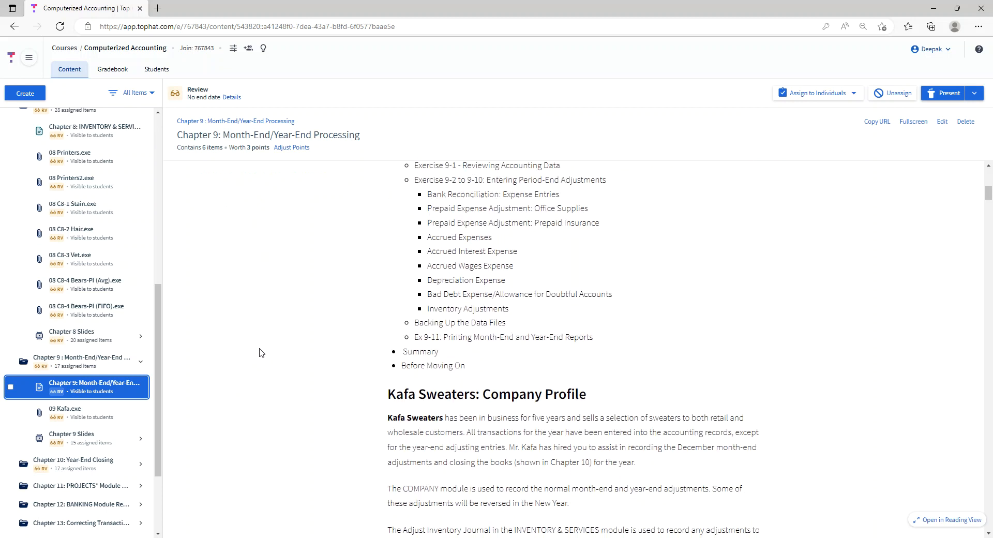
{"action": "scroll", "coordinate": [357, 352], "scroll_direction": "down", "scroll_amount": 6}
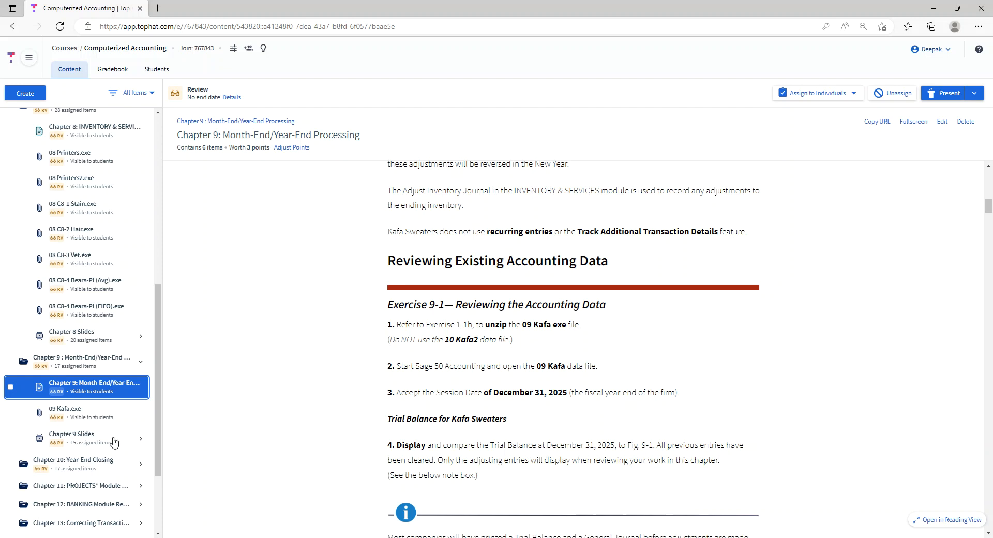
{"action": "scroll", "coordinate": [522, 399], "scroll_direction": "down", "scroll_amount": 4}
{"action": "scroll", "coordinate": [521, 399], "scroll_direction": "down", "scroll_amount": 11}
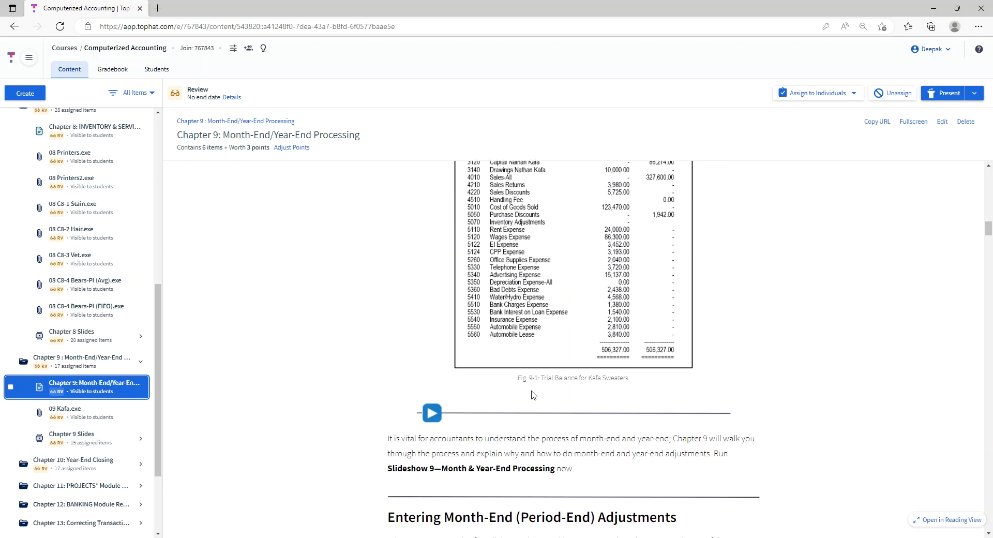
Mark the period-end adjustment topics in Chapter 9's contents list, then single out Inventory Adjustments
{"action": "scroll", "coordinate": [535, 389], "scroll_direction": "up", "scroll_amount": 15}
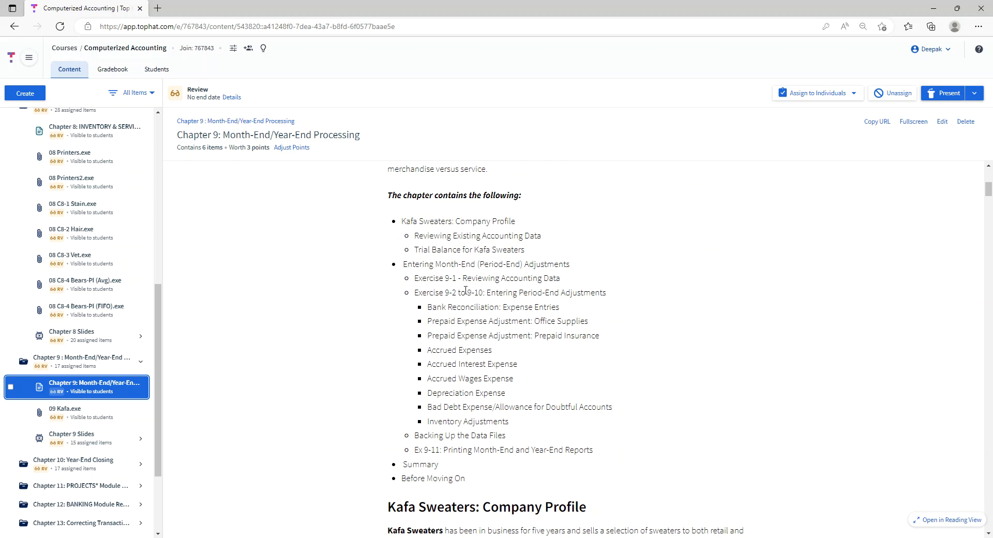
{"action": "left_click_drag", "start_coordinate": [428, 308], "coordinate": [589, 420]}
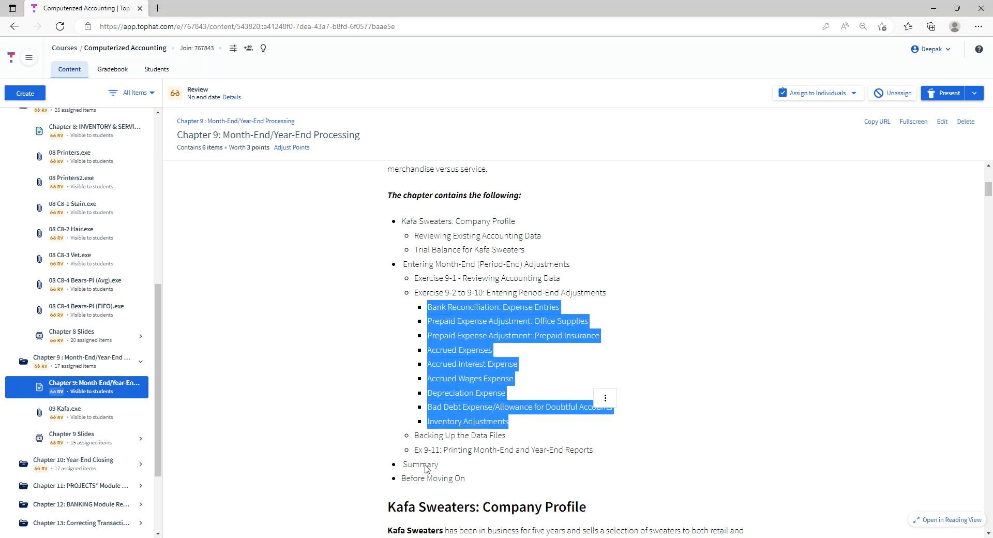
{"action": "left_click", "coordinate": [429, 429]}
{"action": "left_click_drag", "start_coordinate": [507, 423], "coordinate": [429, 422]}
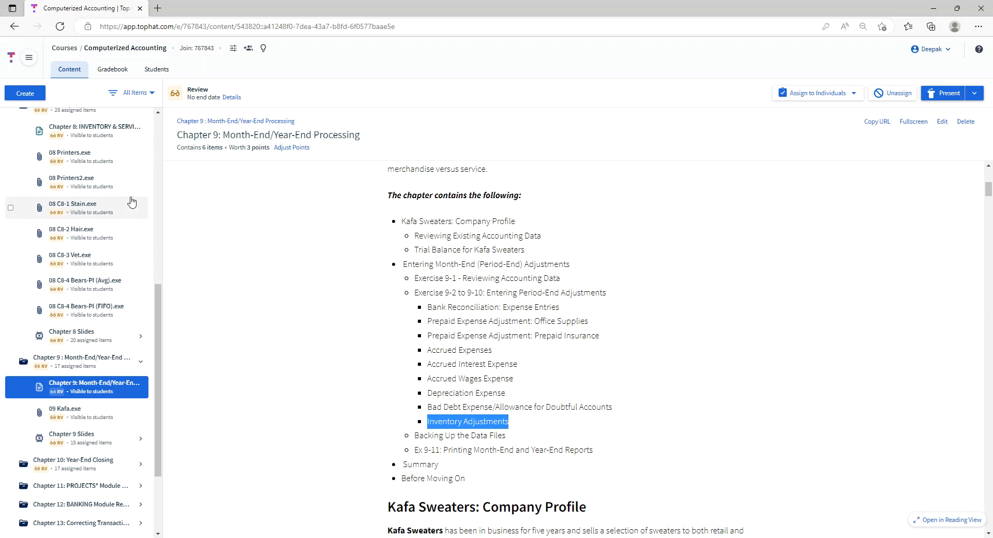
Download the Chapter 8 data file 08 Printers.exe and choose to keep it despite the browser's safety warning
{"action": "left_click", "coordinate": [94, 163]}
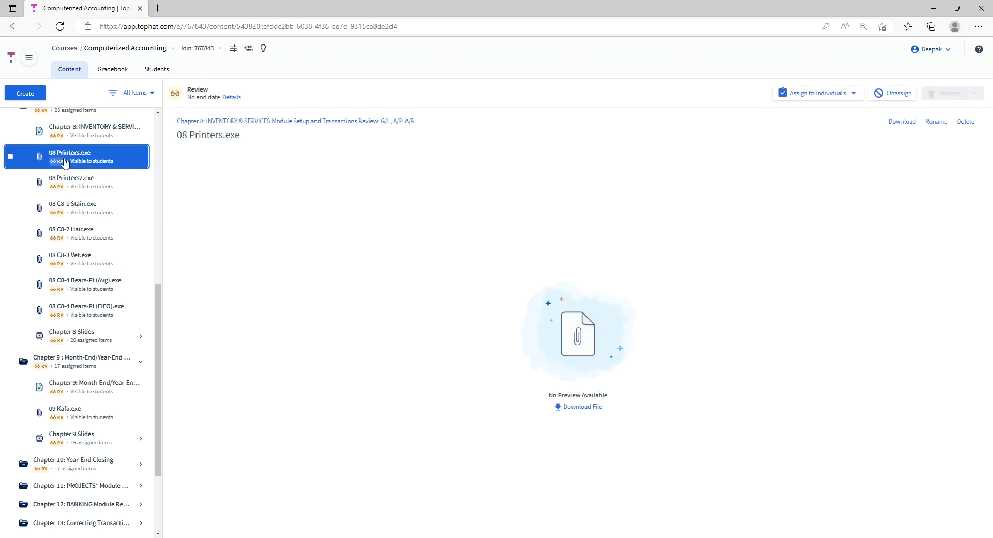
{"action": "left_click", "coordinate": [571, 408]}
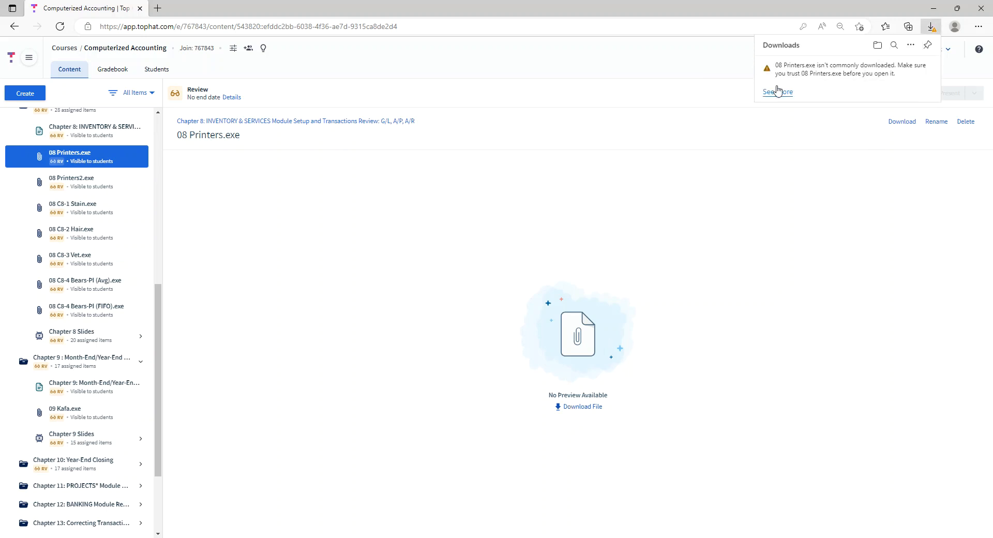
{"action": "mouse_move", "coordinate": [891, 77]}
{"action": "left_click", "coordinate": [922, 73]}
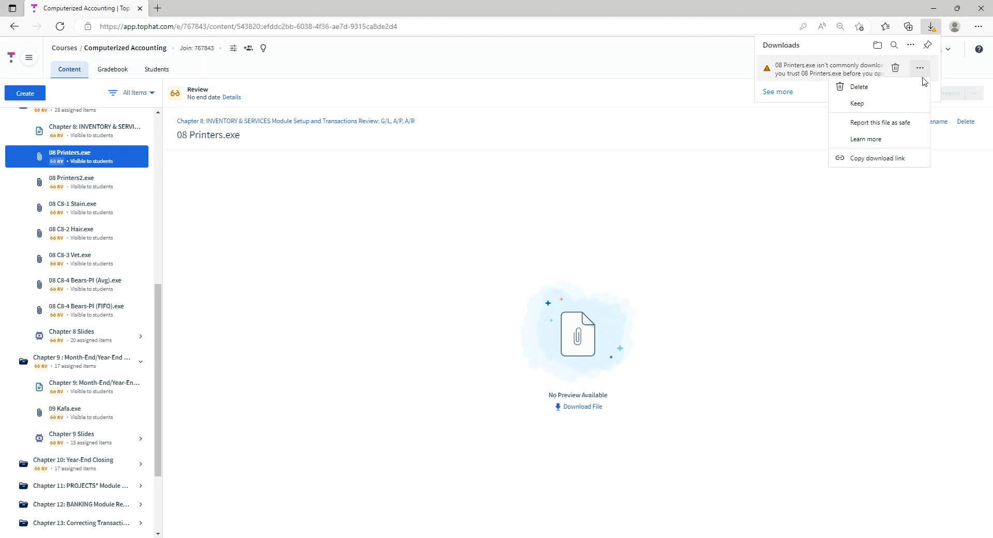
{"action": "left_click", "coordinate": [875, 103]}
{"action": "left_click", "coordinate": [820, 196]}
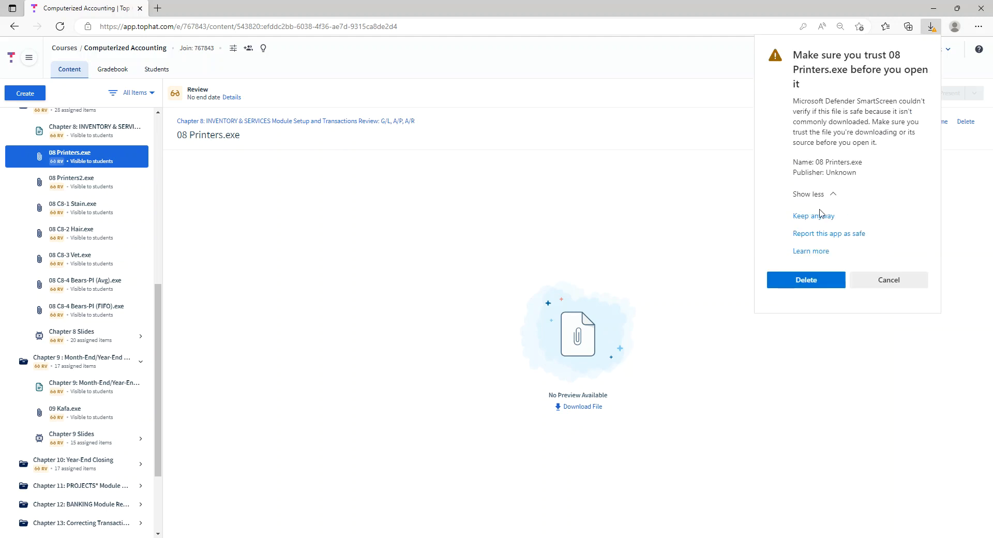
{"action": "left_click", "coordinate": [823, 215]}
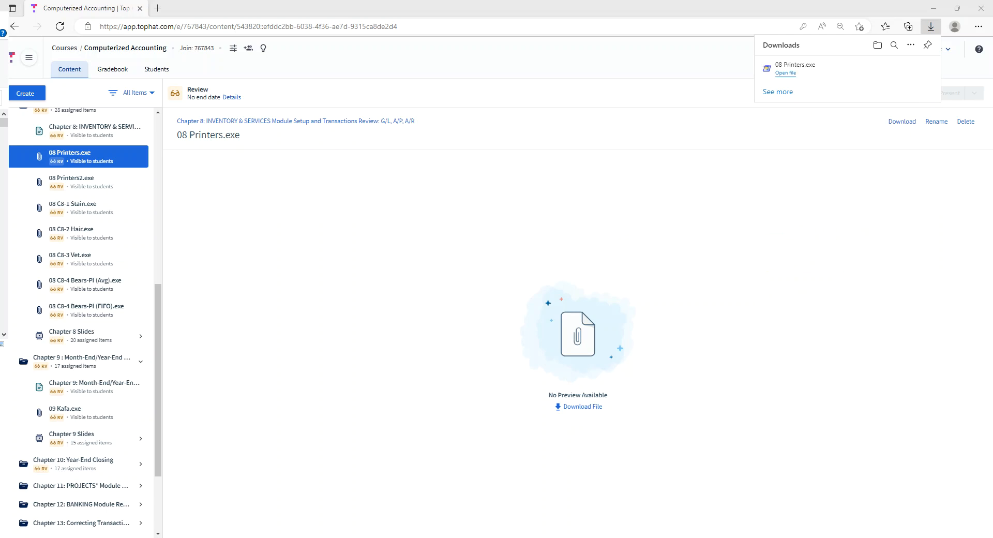
Run the downloaded 08 Printers application from the Downloads folder and allow it past the Windows SmartScreen block
{"action": "left_click_drag", "start_coordinate": [0, 23], "coordinate": [377, 149]}
{"action": "double_click", "coordinate": [311, 272]}
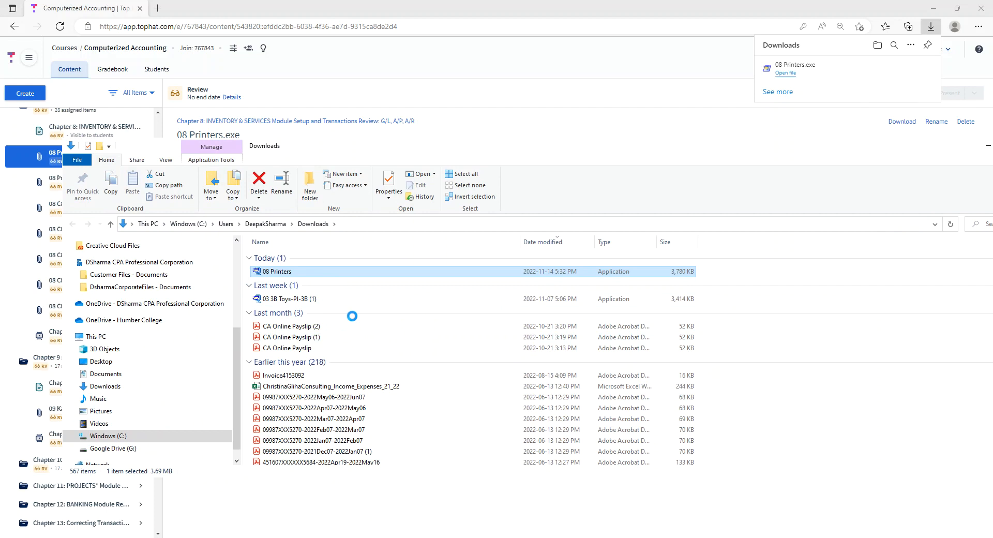
{"action": "right_click", "coordinate": [310, 271]}
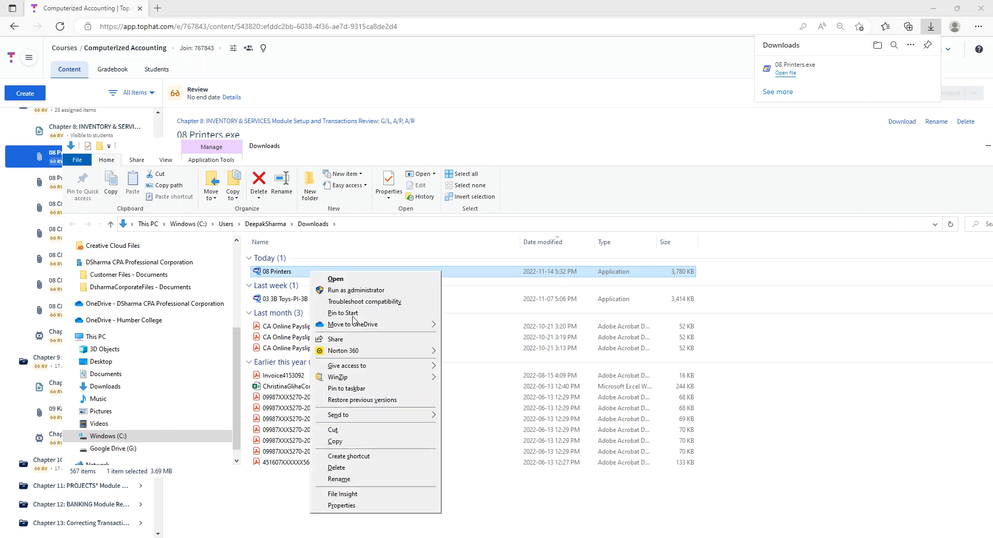
{"action": "double_click", "coordinate": [275, 269]}
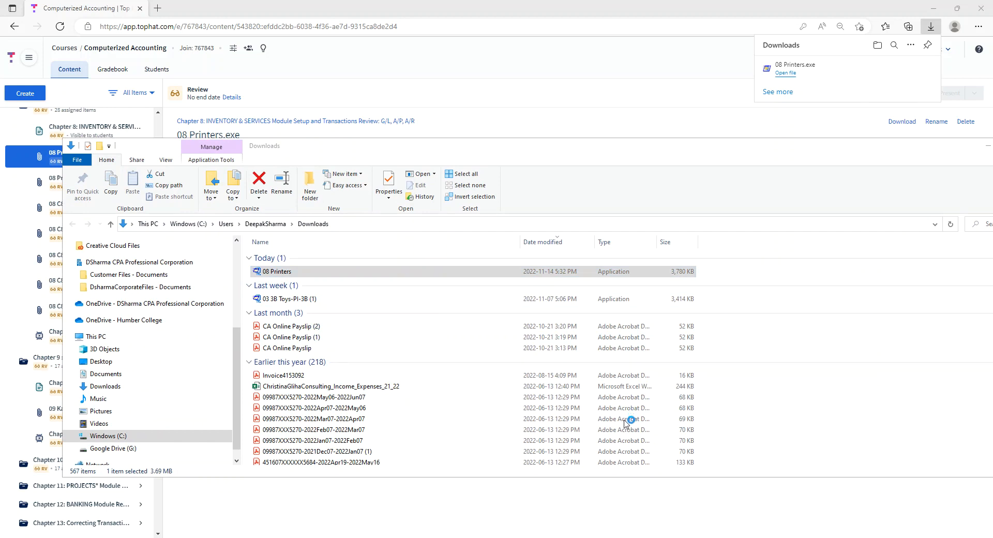
{"action": "left_click", "coordinate": [389, 200]}
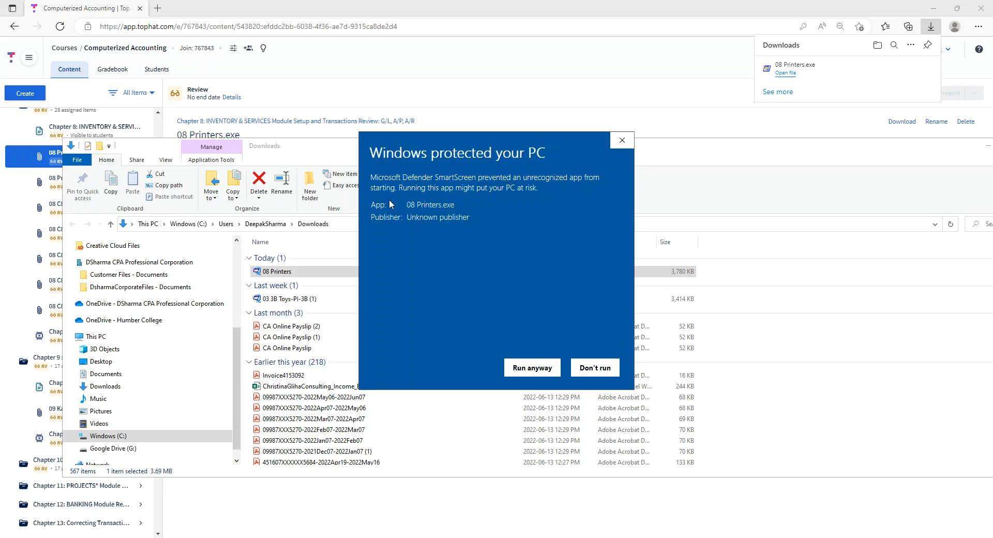
{"action": "left_click", "coordinate": [531, 368]}
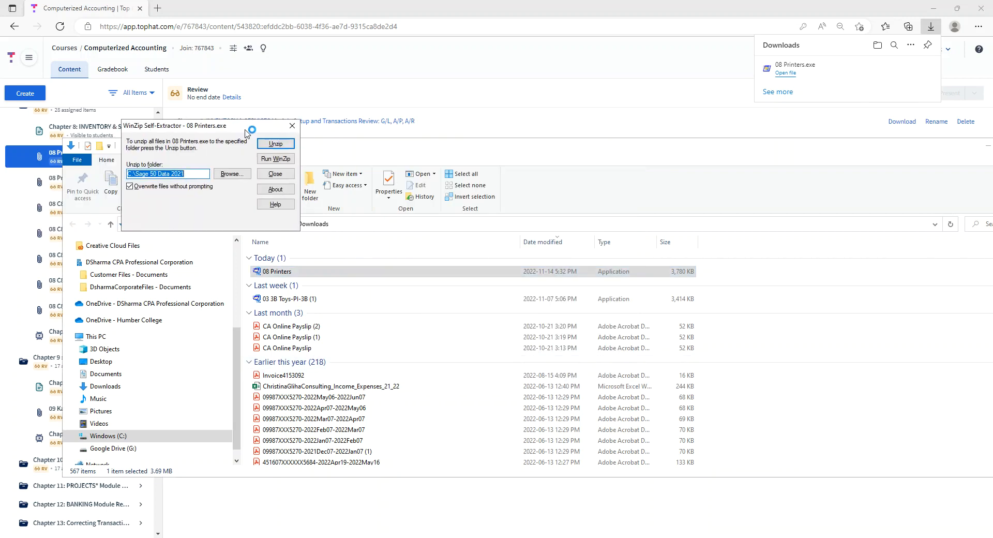
Set the extractor's unzip folder to 1.Chapter Database files & Backups within ACCT 152 - Fall 2022 on the C: drive
{"action": "left_click", "coordinate": [412, 194]}
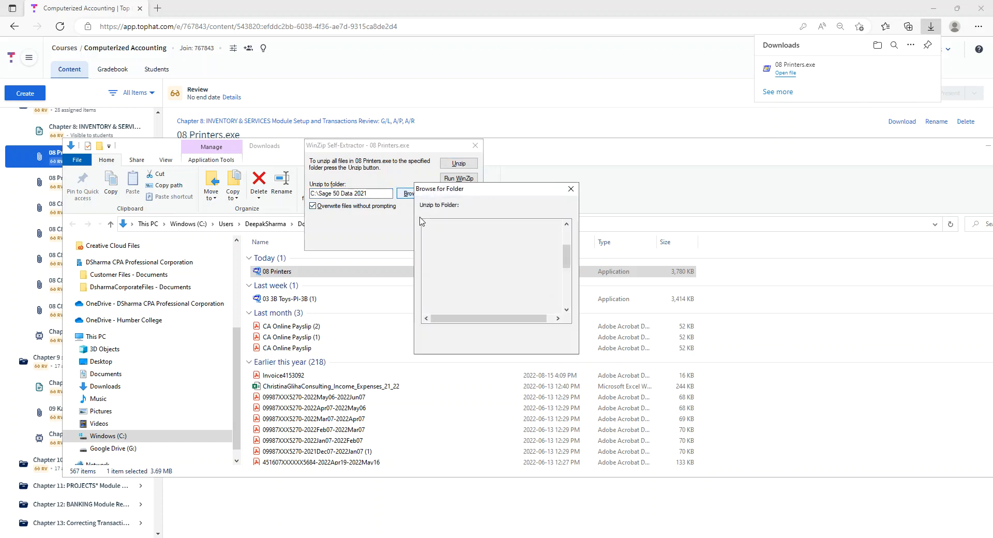
{"action": "mouse_move", "coordinate": [573, 269]}
{"action": "left_mouse_down"}
{"action": "mouse_move", "coordinate": [568, 241]}
{"action": "mouse_move", "coordinate": [563, 281]}
{"action": "mouse_move", "coordinate": [559, 259]}
{"action": "left_mouse_up"}
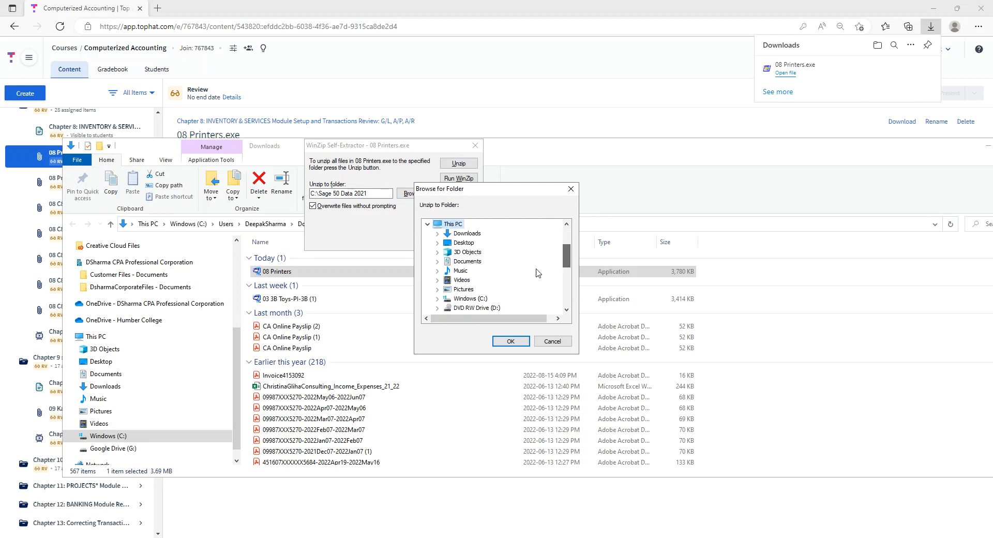
{"action": "left_click", "coordinate": [438, 299]}
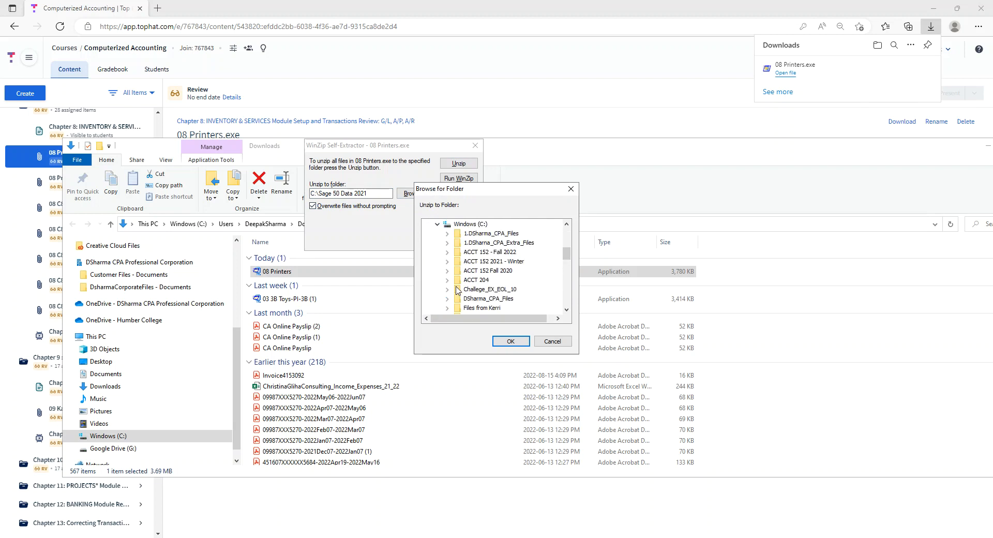
{"action": "left_click", "coordinate": [447, 252]}
{"action": "left_click", "coordinate": [500, 264]}
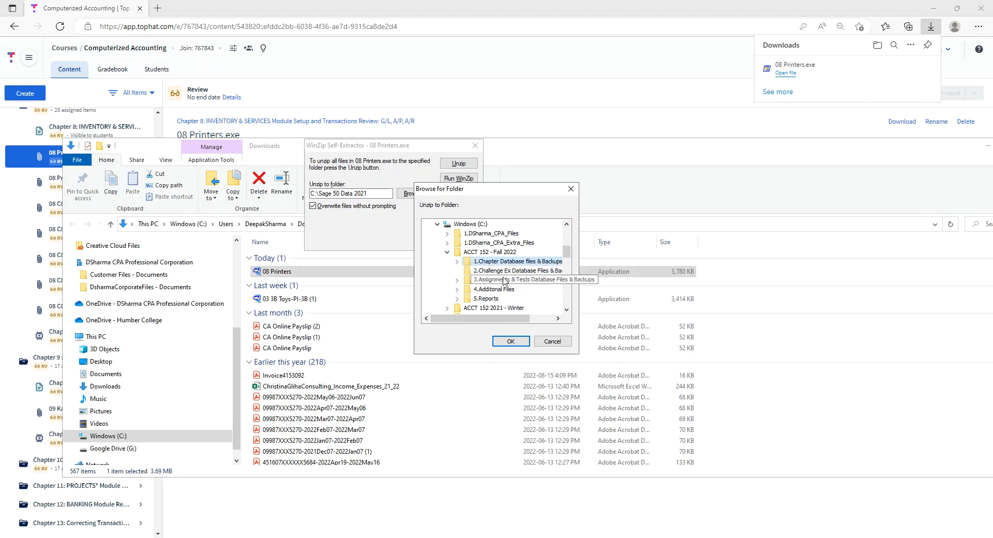
{"action": "left_click", "coordinate": [511, 342]}
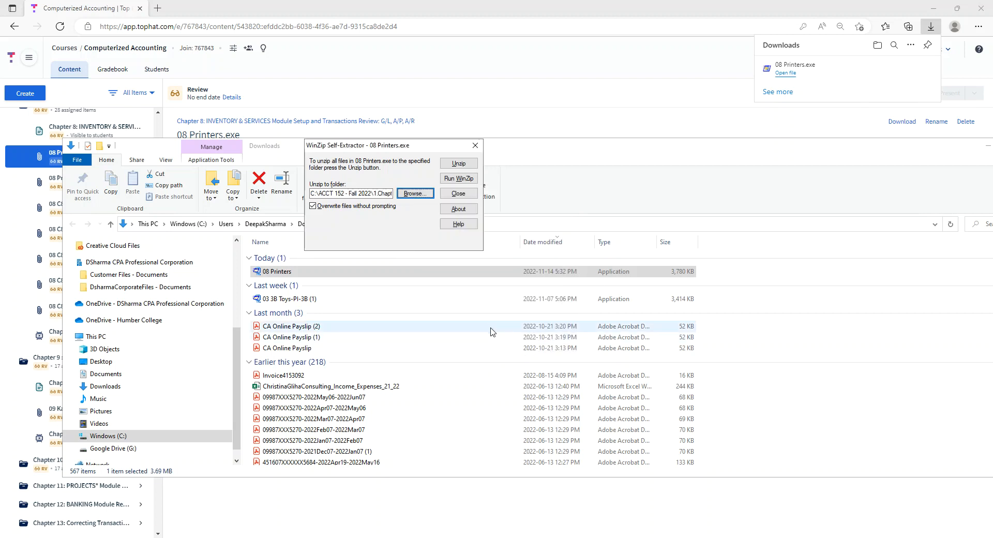
Unzip the 08 Printers files into the chosen folder and close the WinZip Self-Extractor
{"action": "left_click", "coordinate": [459, 163]}
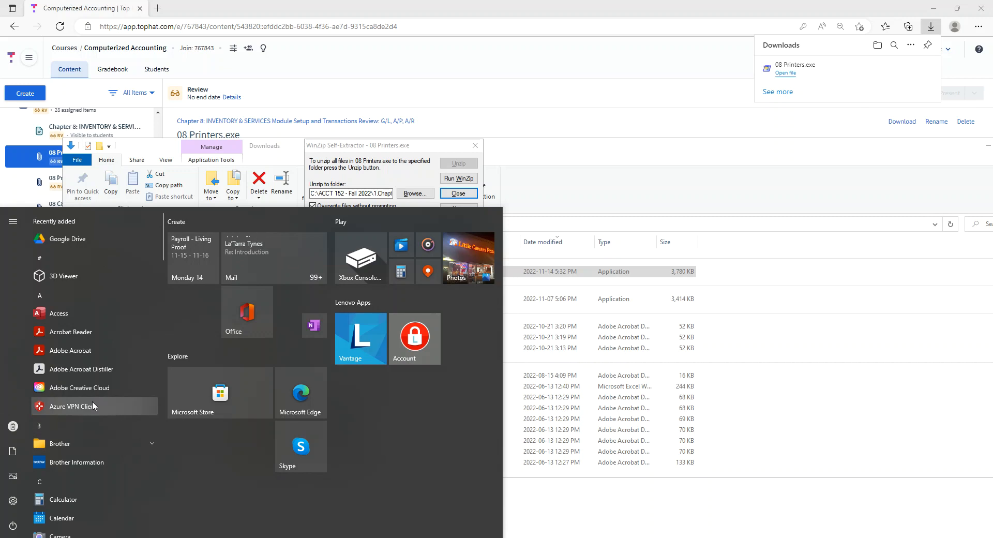
{"action": "key", "text": "Escape"}
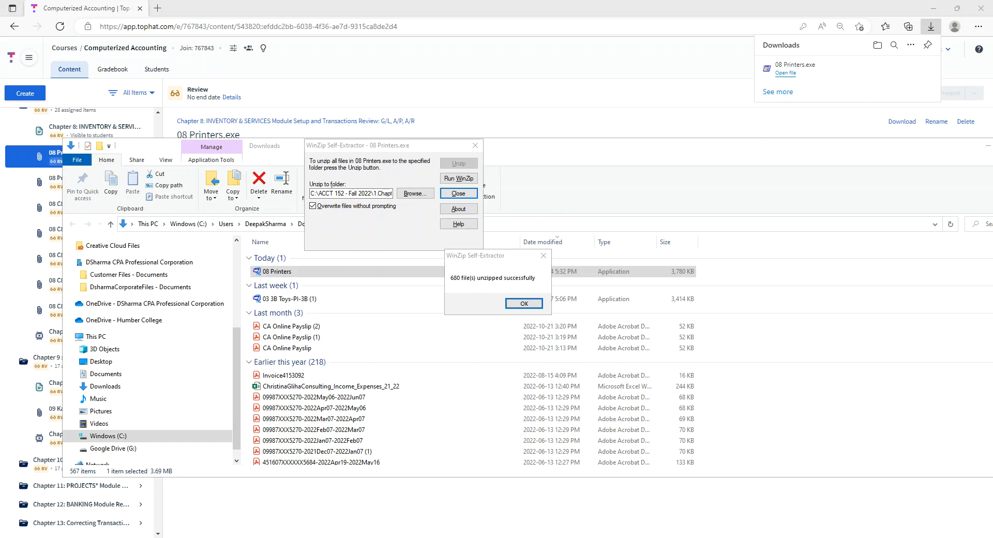
{"action": "left_click", "coordinate": [524, 304]}
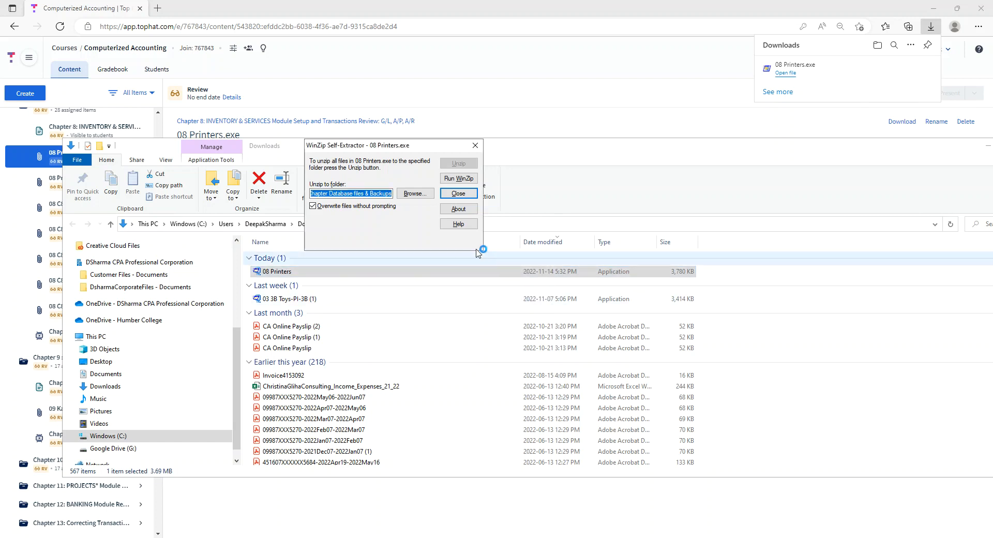
{"action": "left_click", "coordinate": [458, 193]}
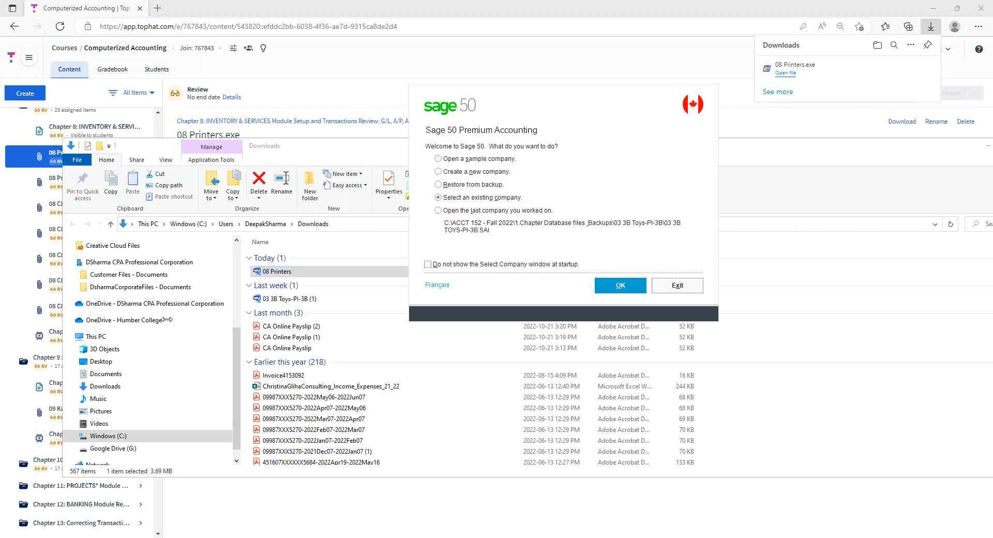
Open the existing company file 08 PRINTERS from the 08 Printers folder, accept Jan 01, 2025 as the session date, and maximize the company window
{"action": "left_click", "coordinate": [616, 285]}
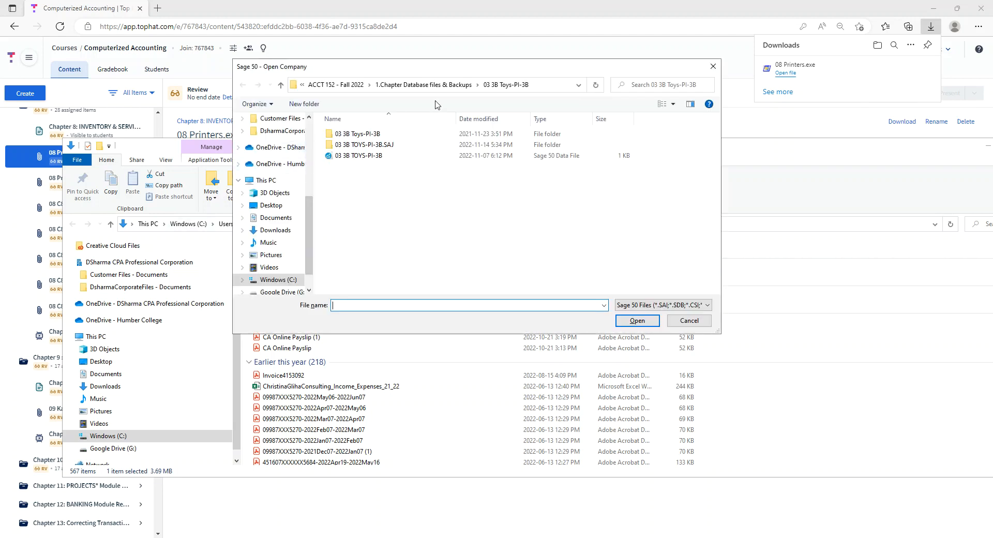
{"action": "left_click", "coordinate": [436, 88]}
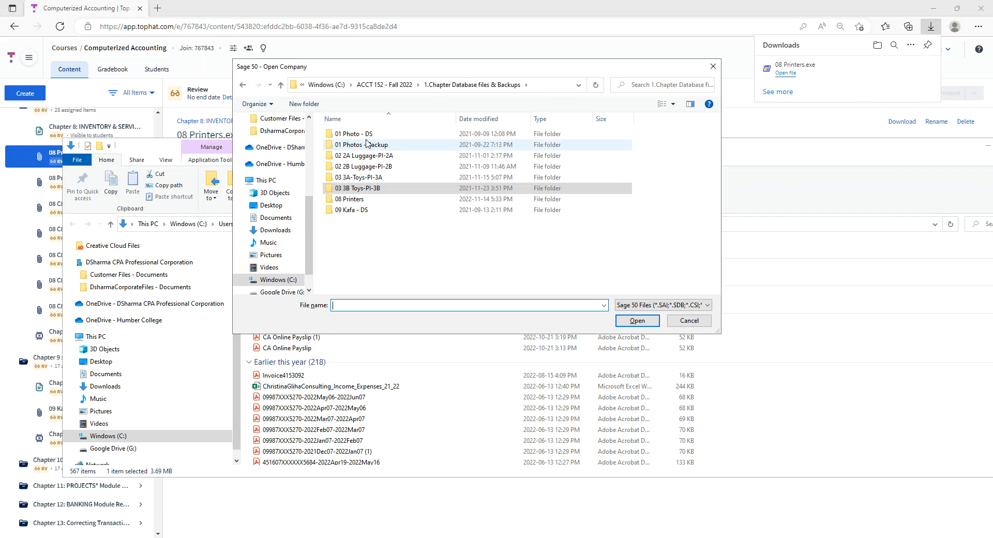
{"action": "double_click", "coordinate": [349, 199]}
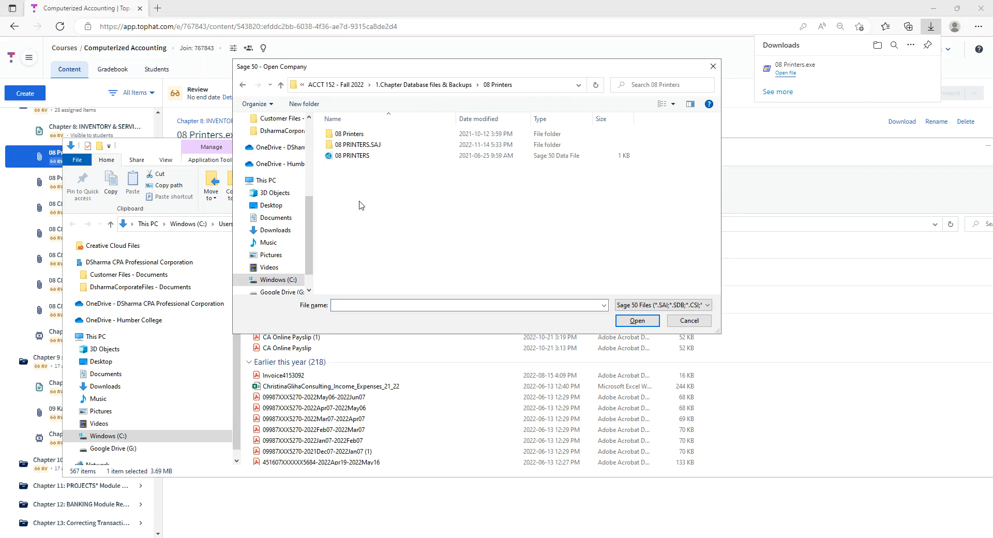
{"action": "double_click", "coordinate": [348, 155]}
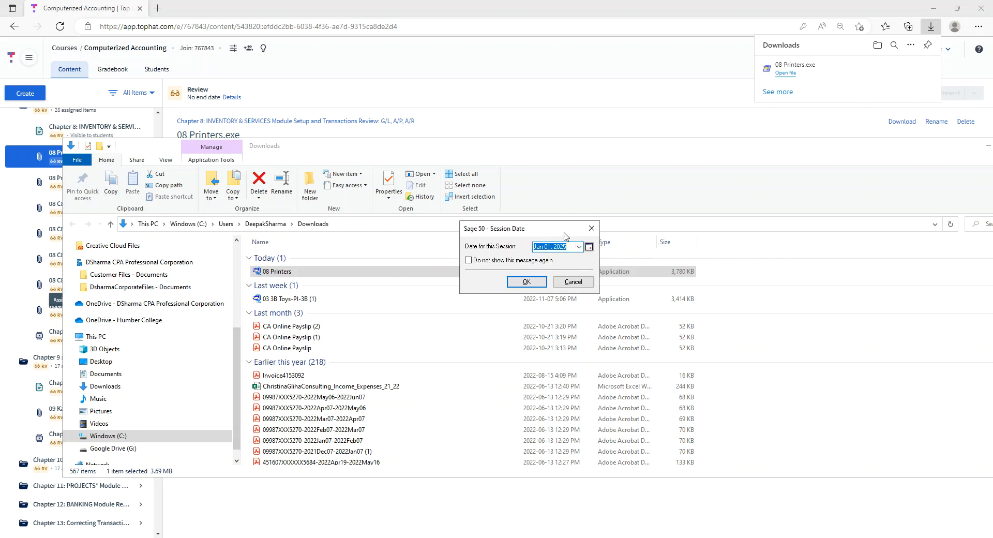
{"action": "left_click", "coordinate": [529, 282]}
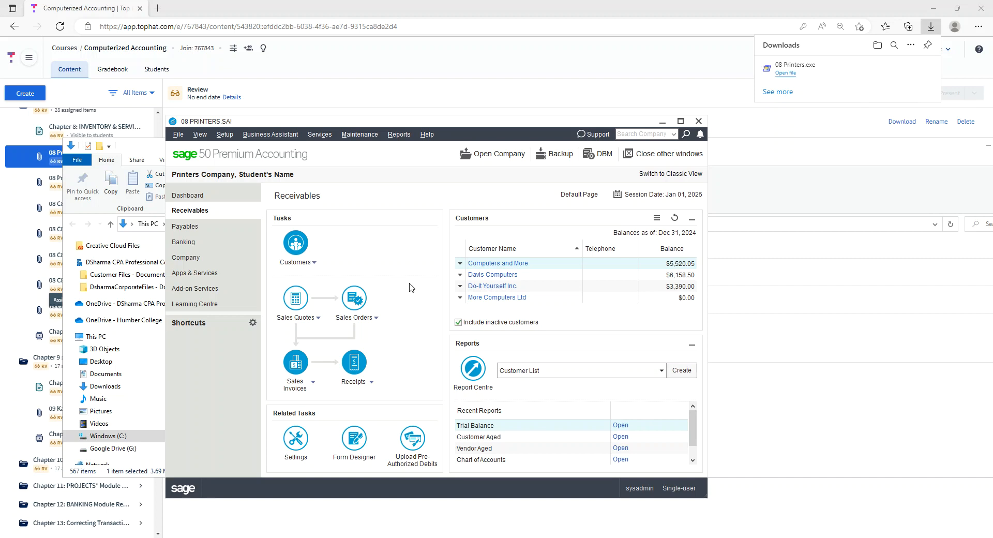
{"action": "left_click", "coordinate": [681, 123]}
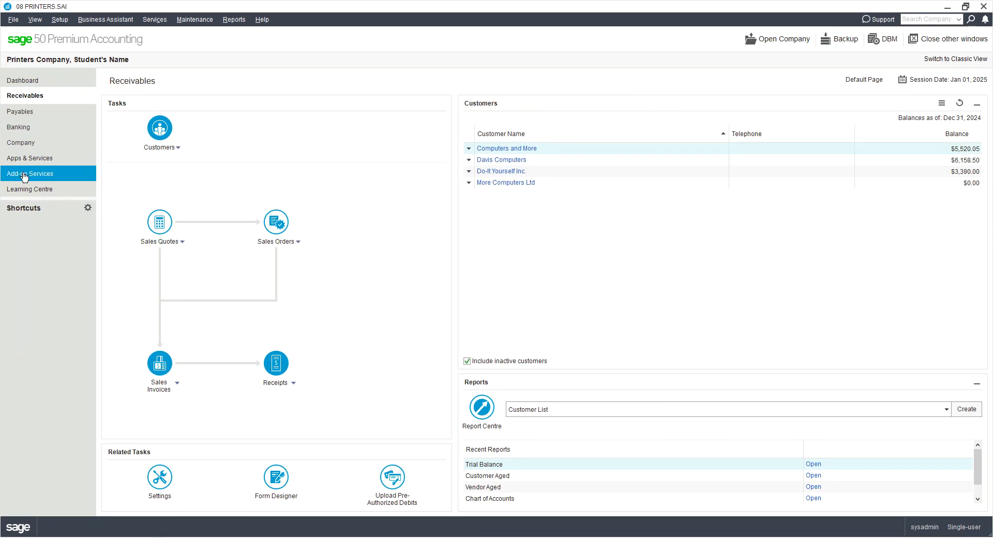
Enable the Inventory & Services page in the View options of the User Preferences and save the change
{"action": "left_click", "coordinate": [58, 21]}
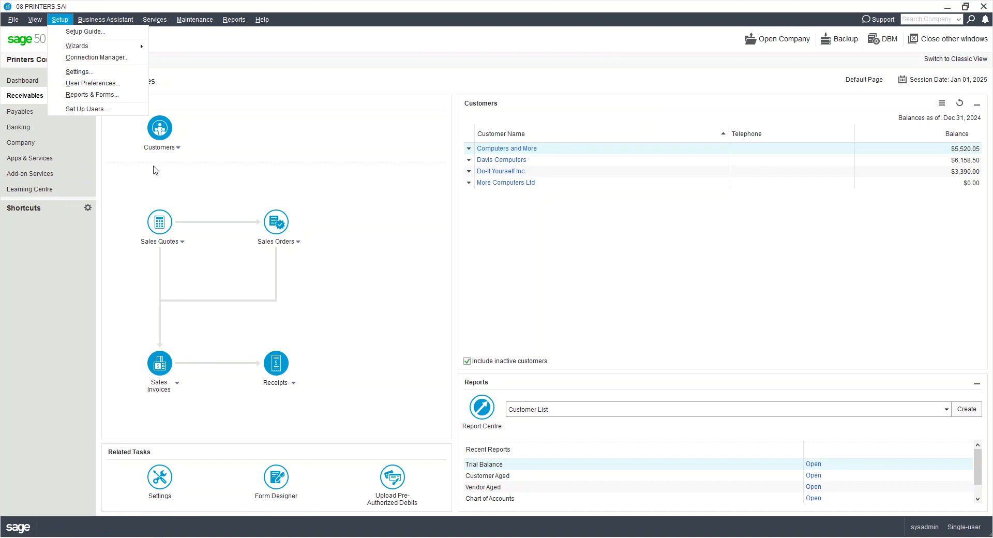
{"action": "mouse_move", "coordinate": [94, 23]}
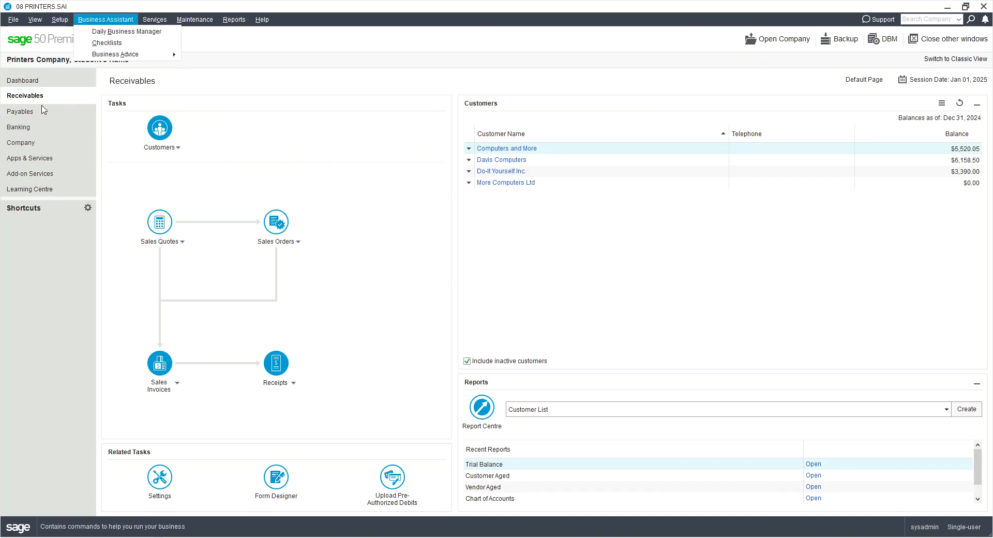
{"action": "mouse_move", "coordinate": [52, 23]}
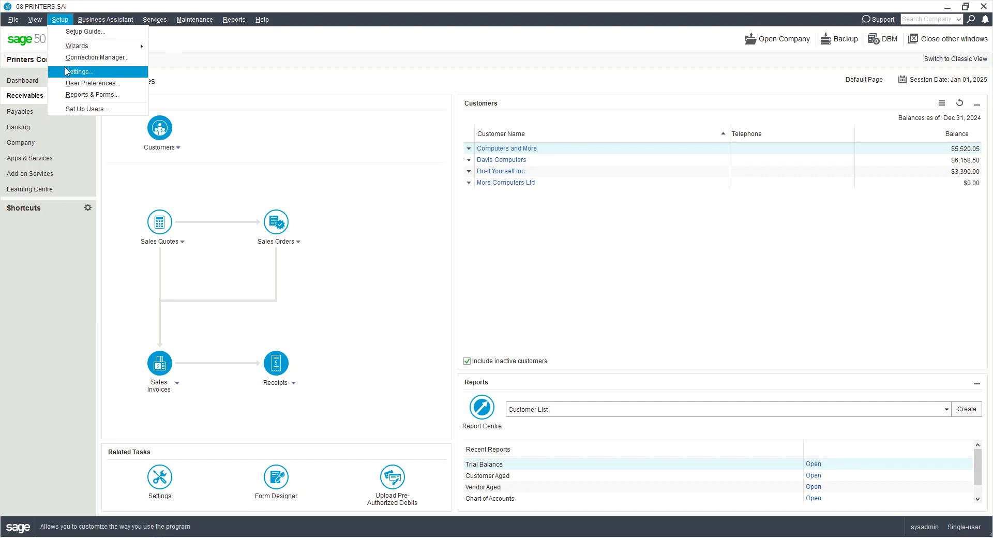
{"action": "left_click", "coordinate": [70, 83]}
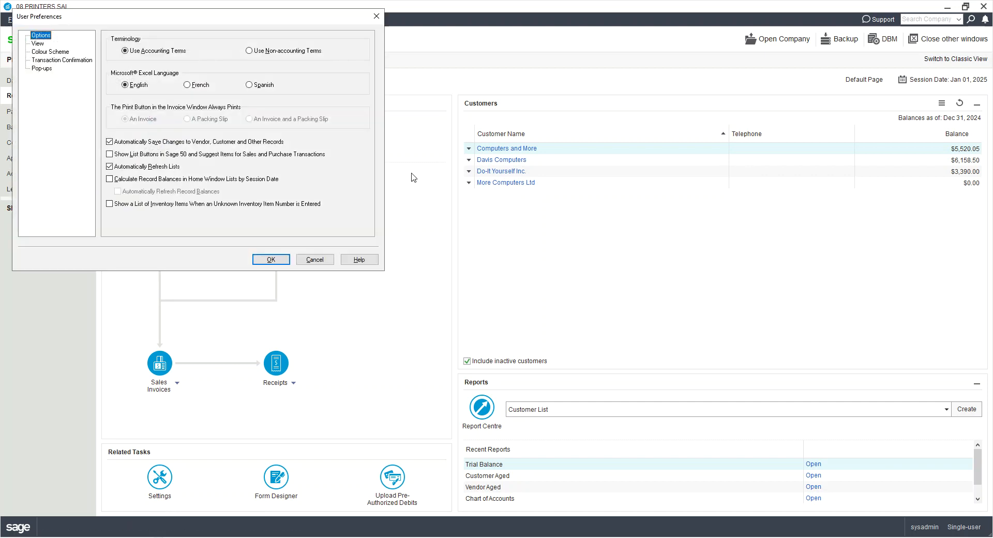
{"action": "left_click", "coordinate": [39, 44]}
{"action": "left_click", "coordinate": [183, 64]}
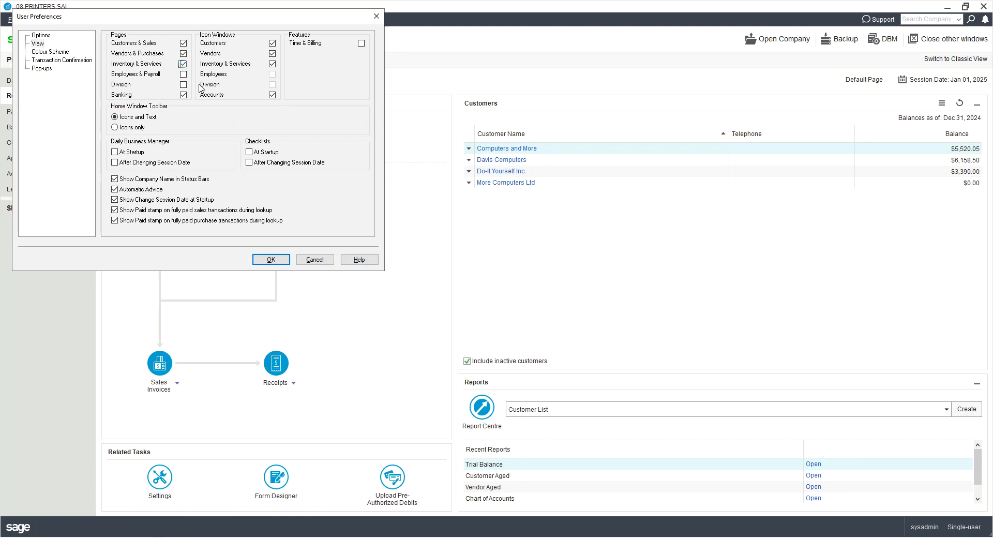
{"action": "left_click", "coordinate": [270, 259]}
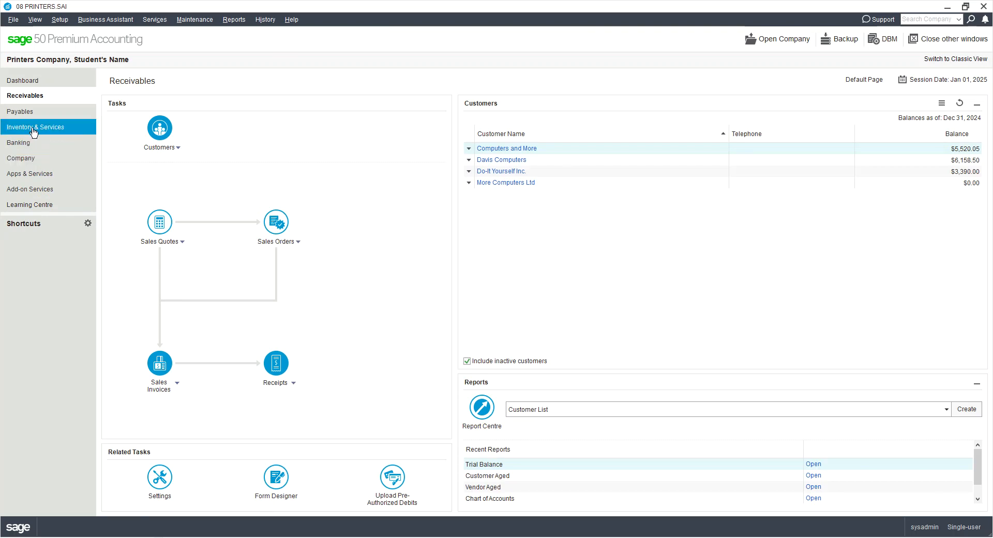
Display the Trial Balance report as at Jan 01, 2025, review it full screen, and close it
{"action": "left_click", "coordinate": [234, 20]}
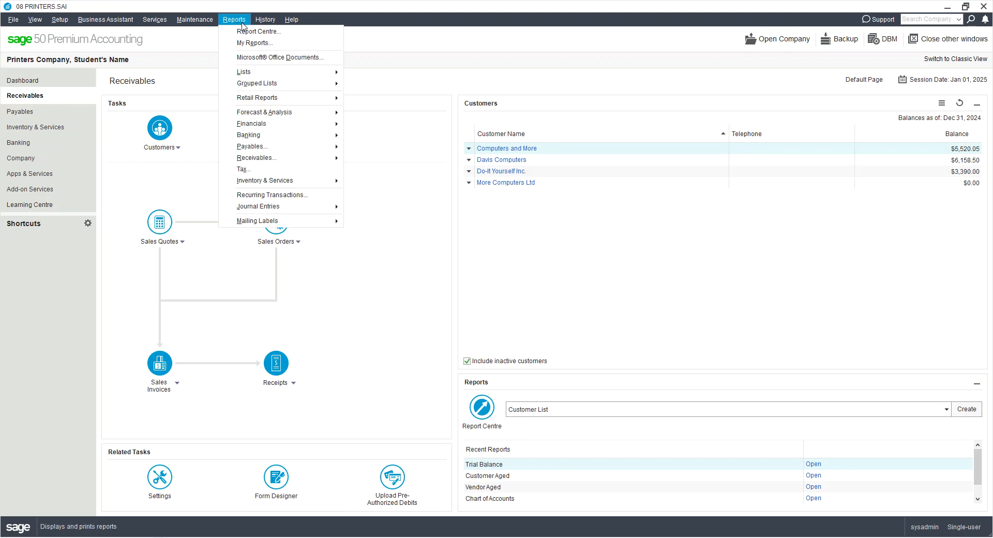
{"action": "mouse_move", "coordinate": [305, 133]}
{"action": "left_click", "coordinate": [384, 146]}
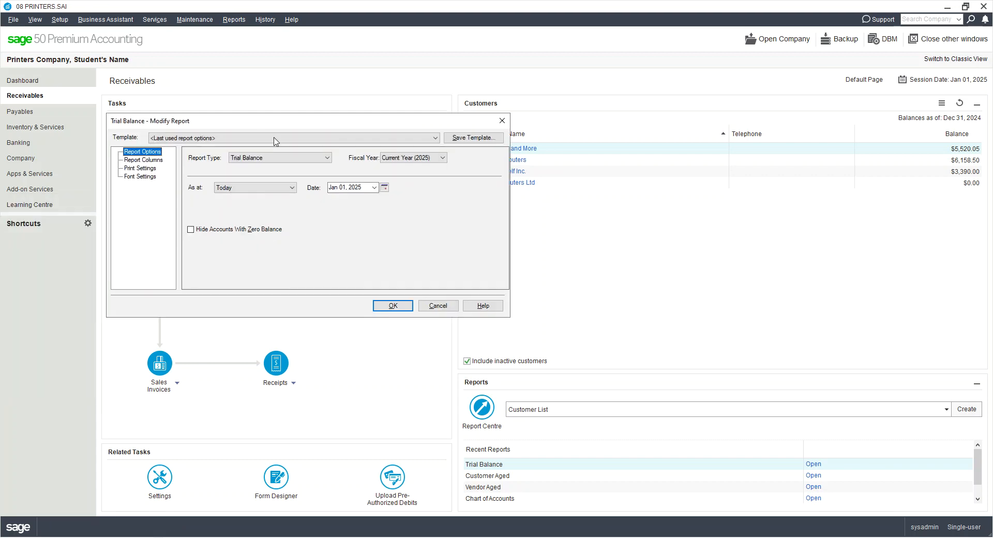
{"action": "left_click", "coordinate": [387, 306]}
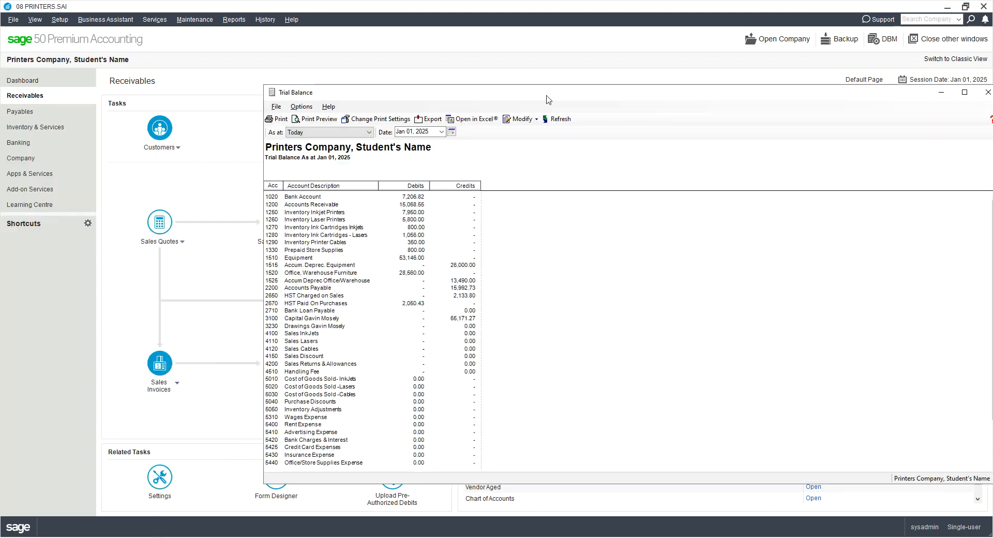
{"action": "double_click", "coordinate": [647, 75]}
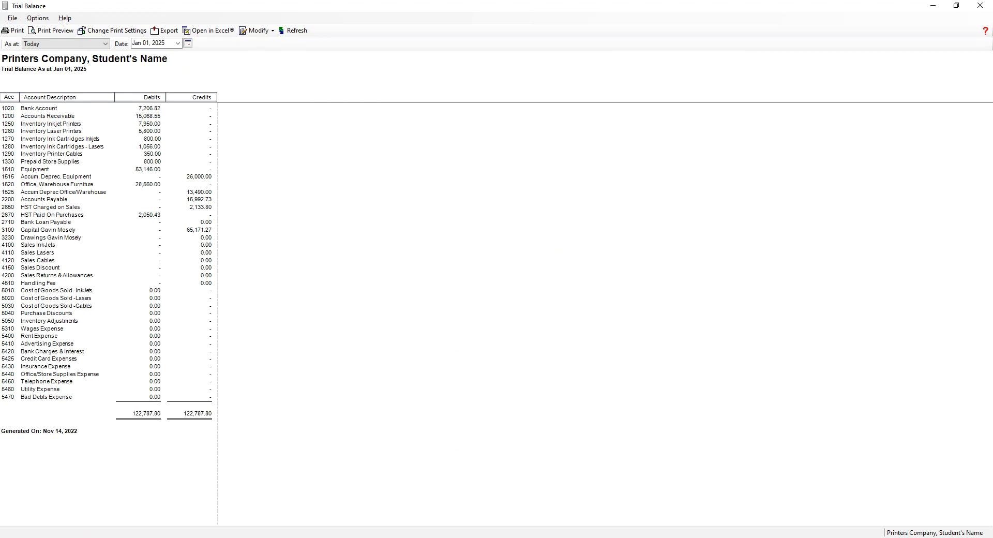
{"action": "left_click", "coordinate": [985, 6]}
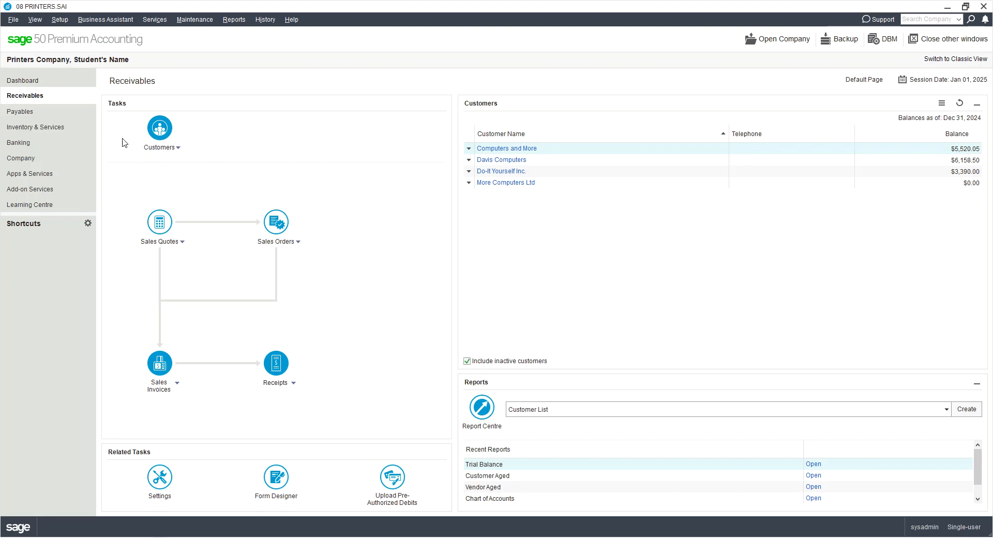
Examine the Options, Price List, Locations, Categories and Names pages of the Inventory & Services settings
{"action": "left_click", "coordinate": [26, 128]}
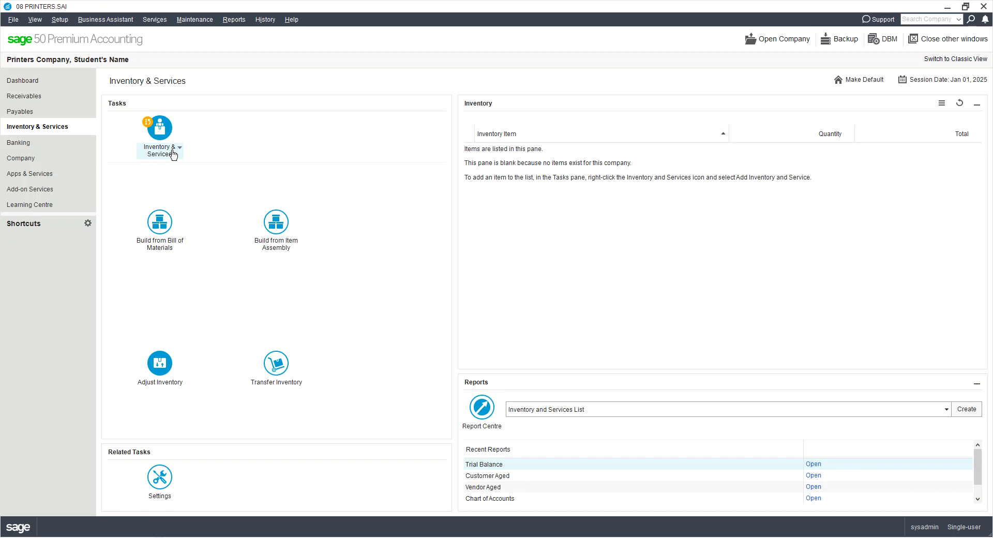
{"action": "left_click", "coordinate": [64, 19]}
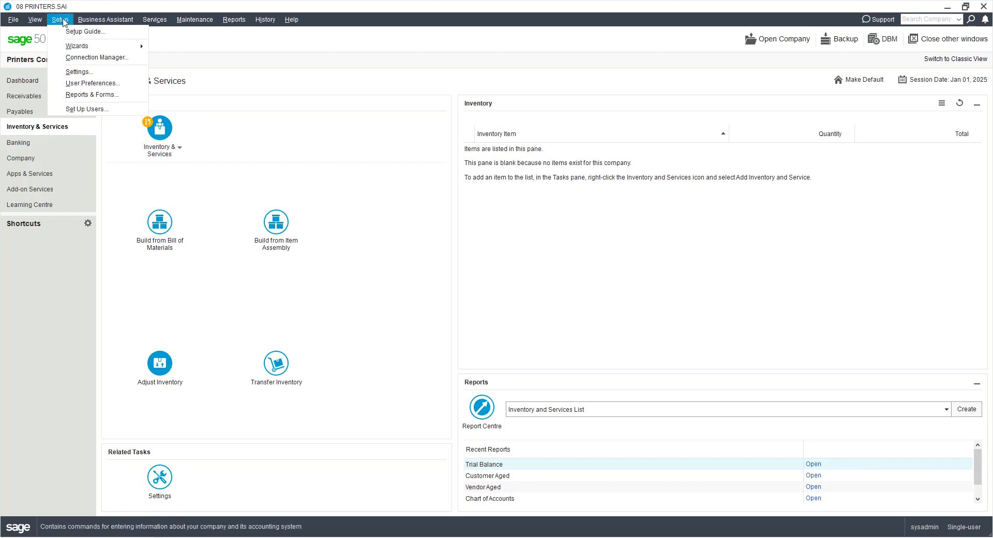
{"action": "left_click", "coordinate": [93, 73]}
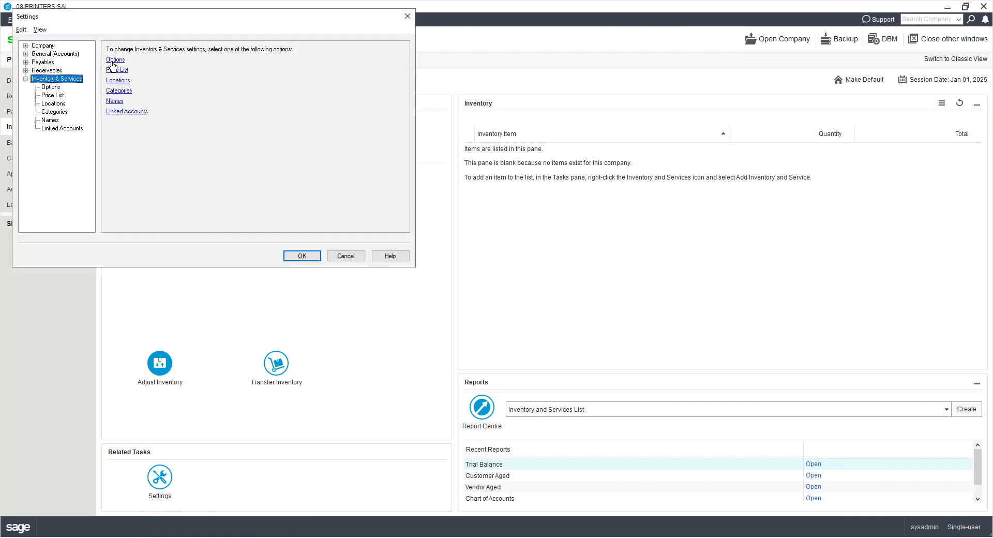
{"action": "left_click", "coordinate": [62, 87]}
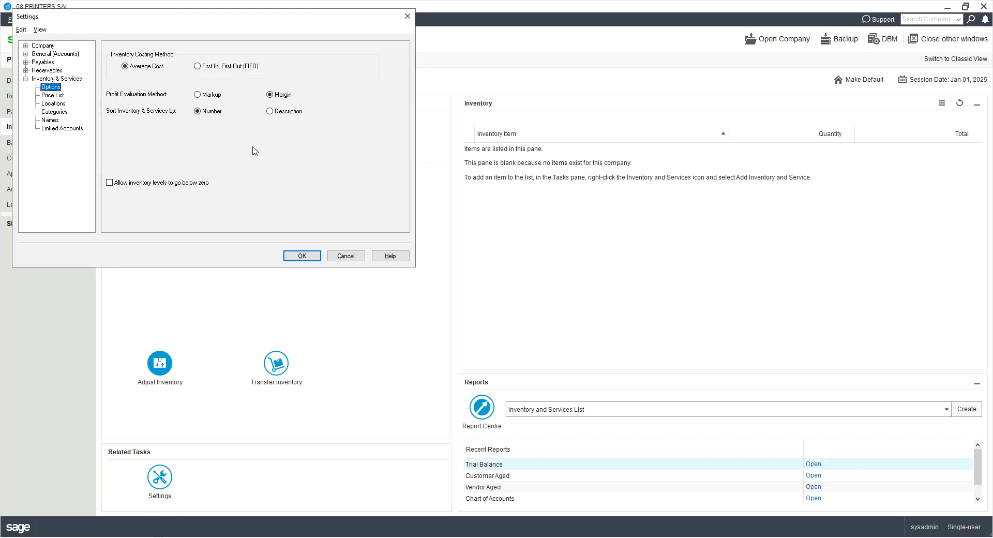
{"action": "left_click", "coordinate": [52, 96]}
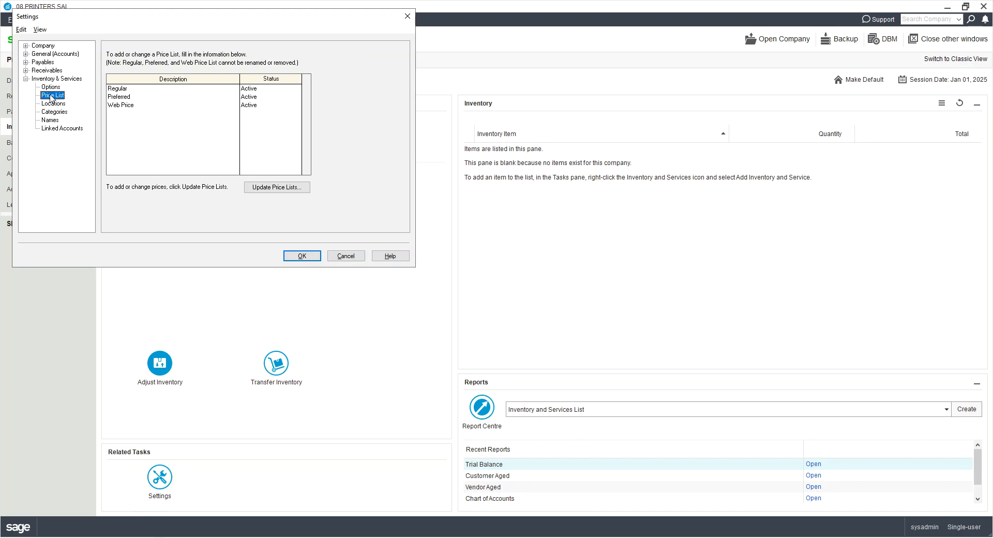
{"action": "left_click", "coordinate": [140, 112]}
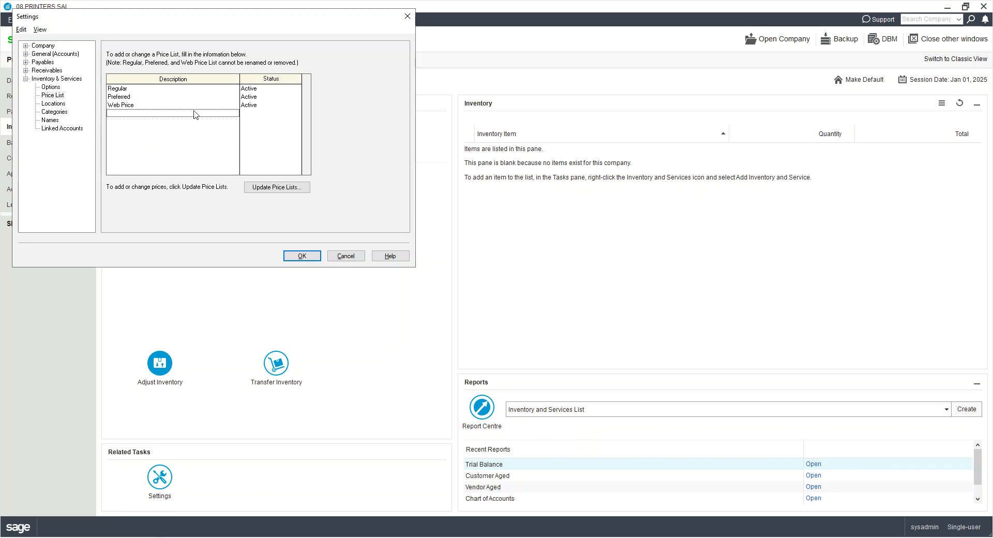
{"action": "left_click", "coordinate": [54, 103]}
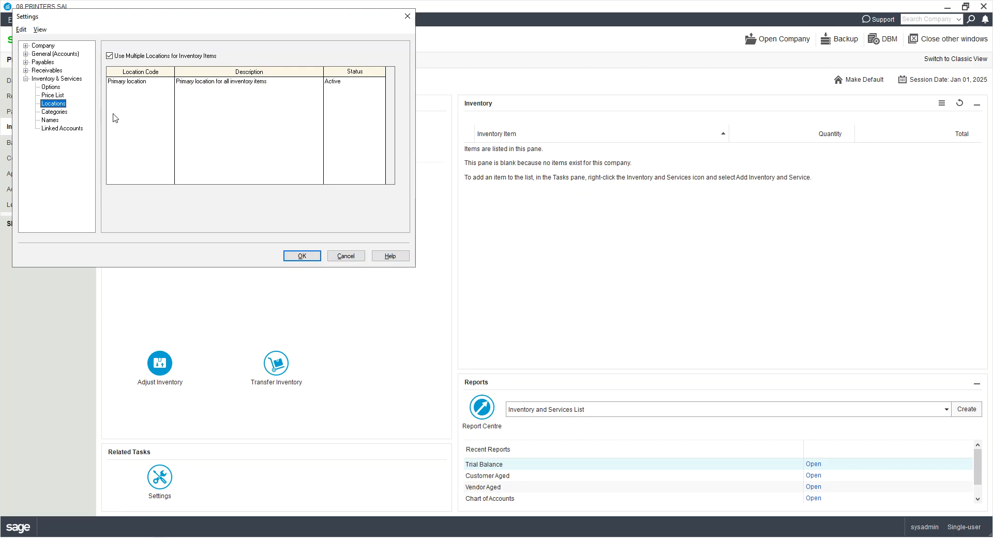
{"action": "left_click", "coordinate": [126, 89]}
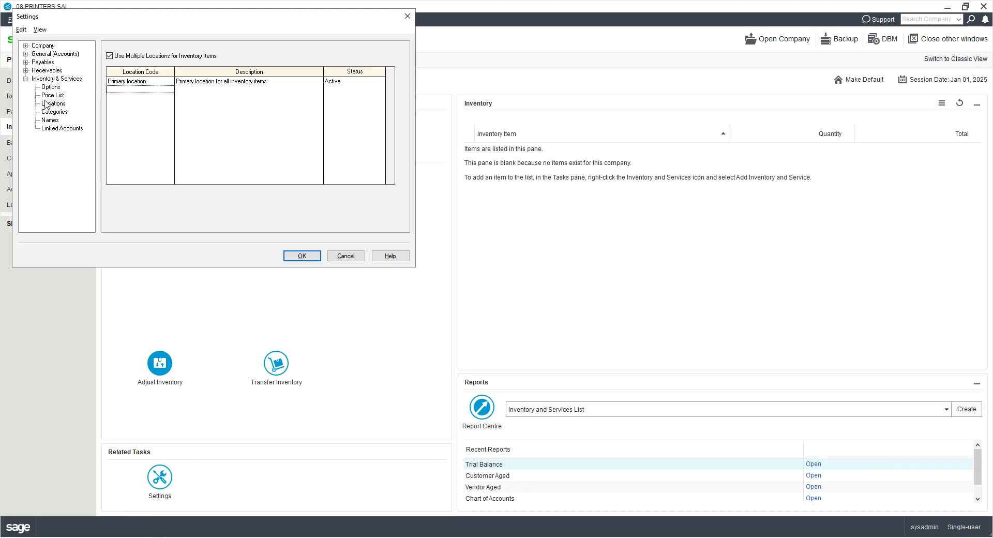
{"action": "left_click", "coordinate": [51, 112]}
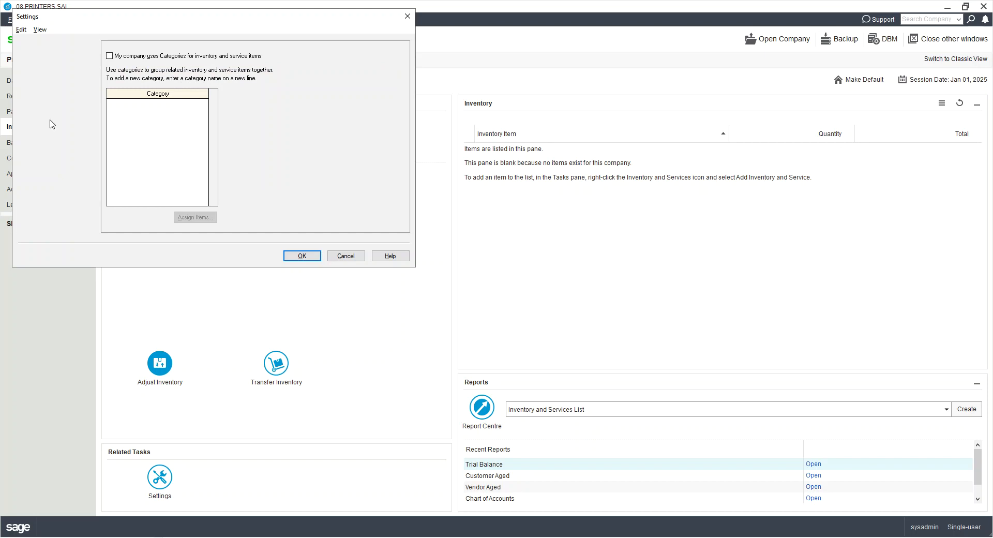
{"action": "left_click", "coordinate": [50, 121]}
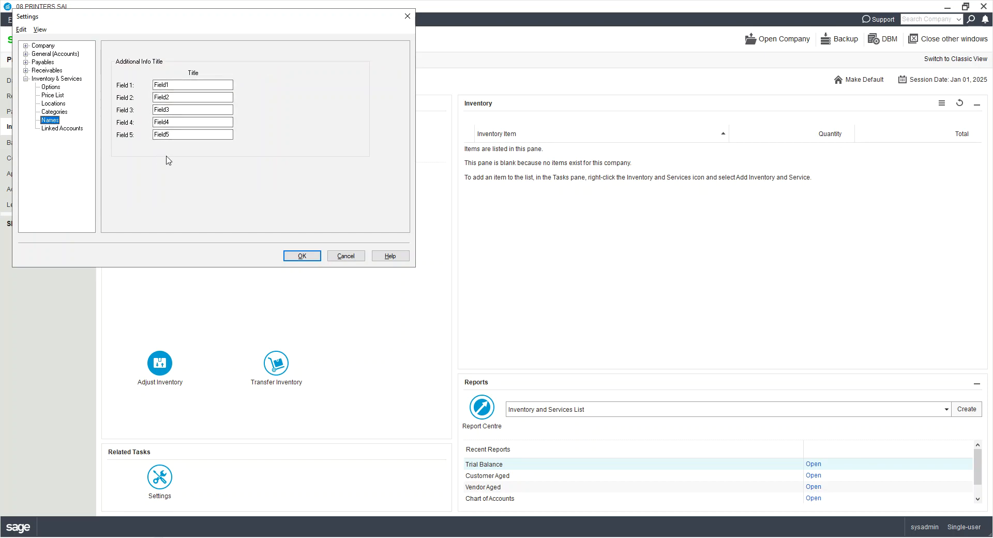
Set the Adjustment Write-off linked account for Inventory & Services to 5050 Inventory Adjustments and save the settings
{"action": "left_click", "coordinate": [61, 129]}
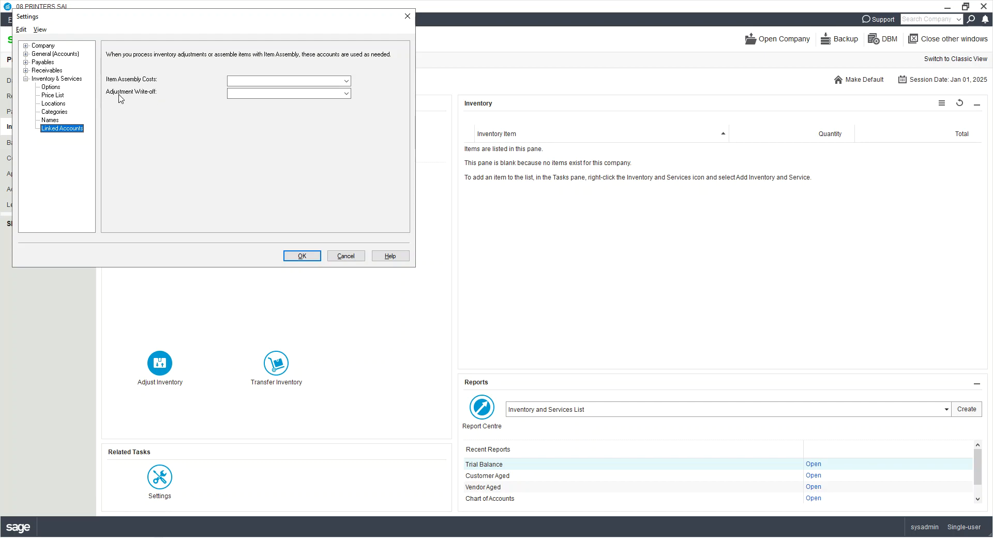
{"action": "left_click", "coordinate": [240, 93]}
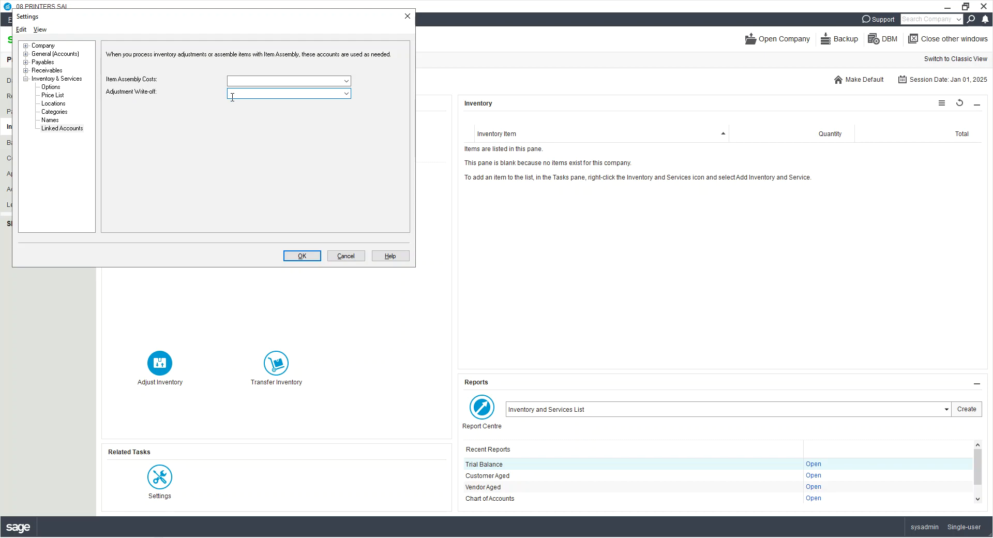
{"action": "type", "text": "5050"}
{"action": "left_click", "coordinate": [346, 93]}
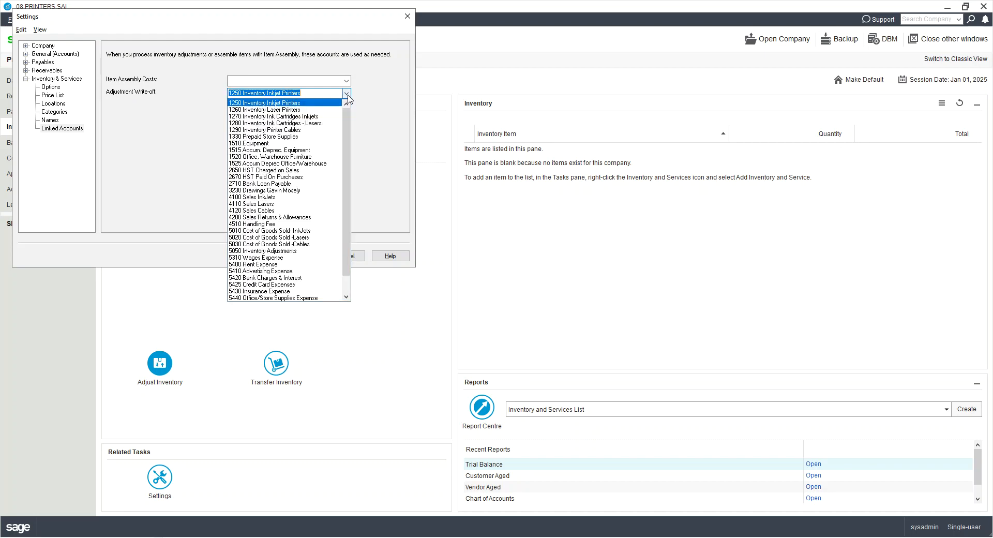
{"action": "scroll", "coordinate": [266, 228], "scroll_direction": "down", "scroll_amount": 1}
{"action": "scroll", "coordinate": [264, 232], "scroll_direction": "up", "scroll_amount": 1}
{"action": "scroll", "coordinate": [256, 300], "scroll_direction": "down", "scroll_amount": 1}
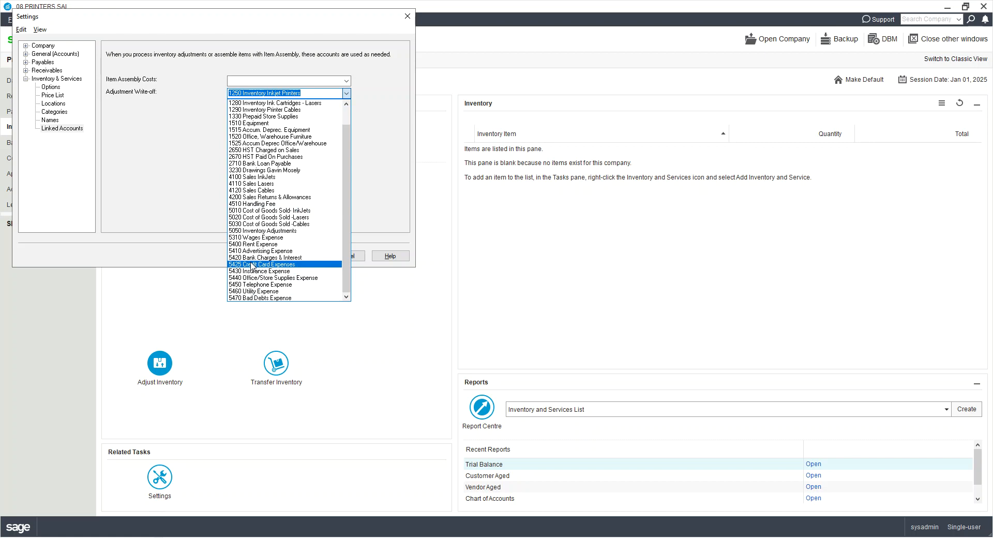
{"action": "left_click", "coordinate": [255, 231]}
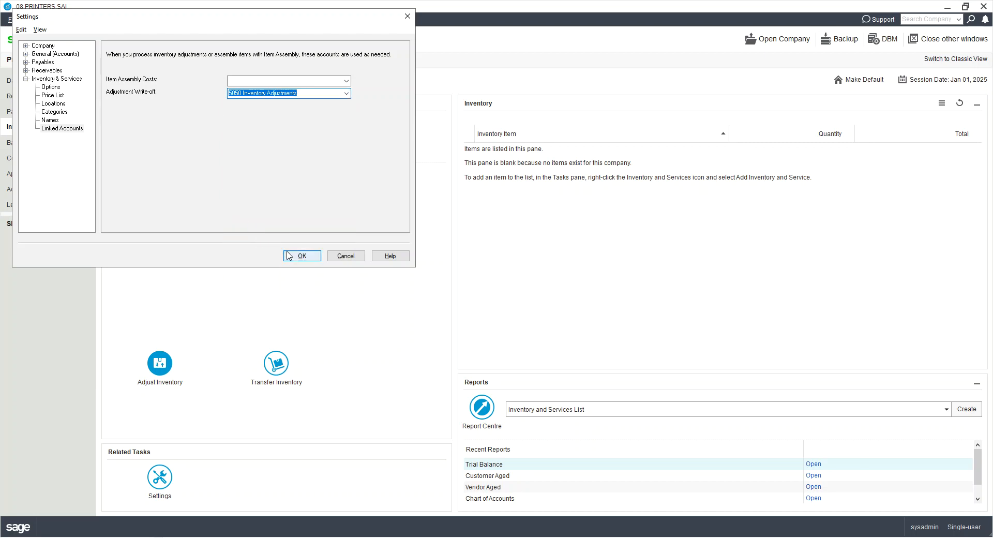
{"action": "left_click", "coordinate": [304, 256]}
{"action": "left_click", "coordinate": [305, 257]}
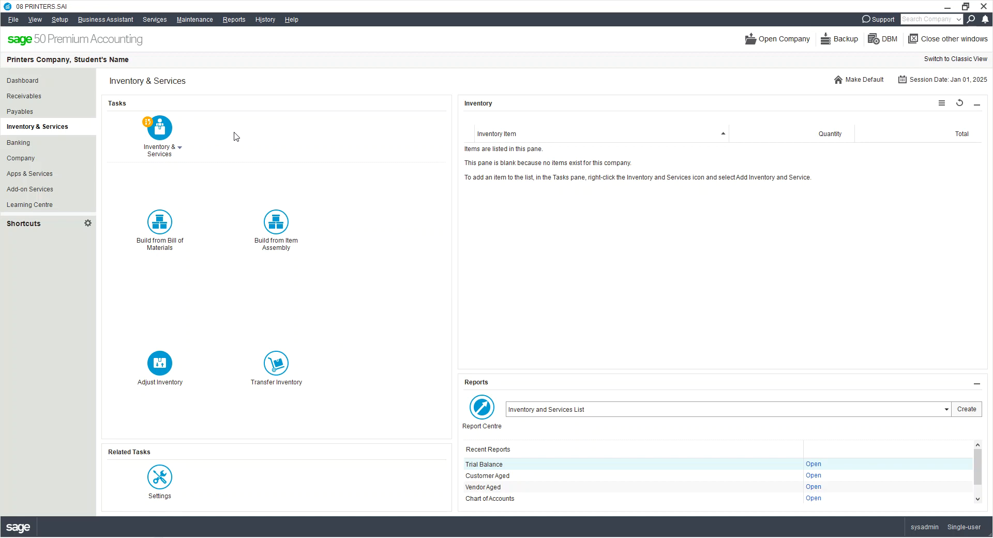
Open the Inventory & Services records and start creating a new inventory item
{"action": "mouse_move", "coordinate": [180, 155]}
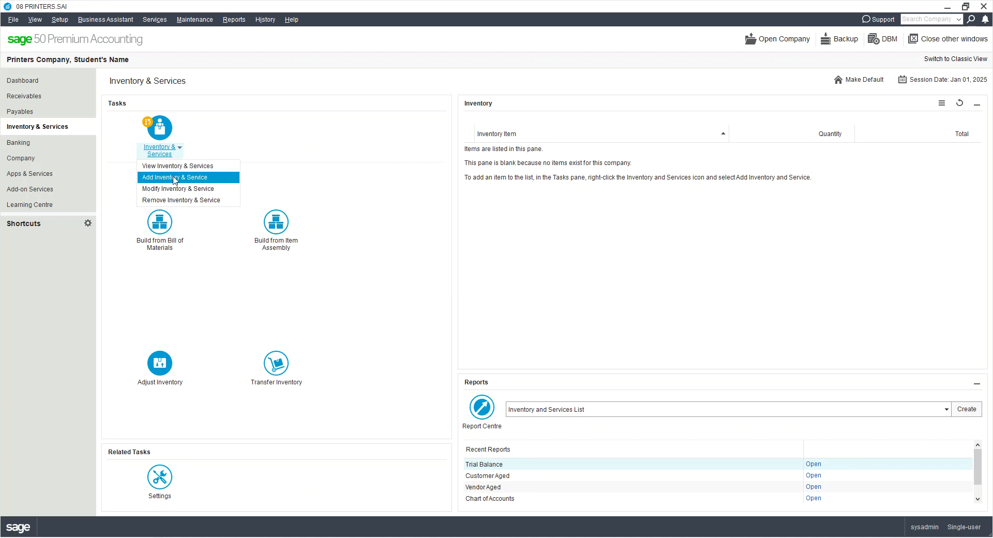
{"action": "left_click", "coordinate": [176, 166]}
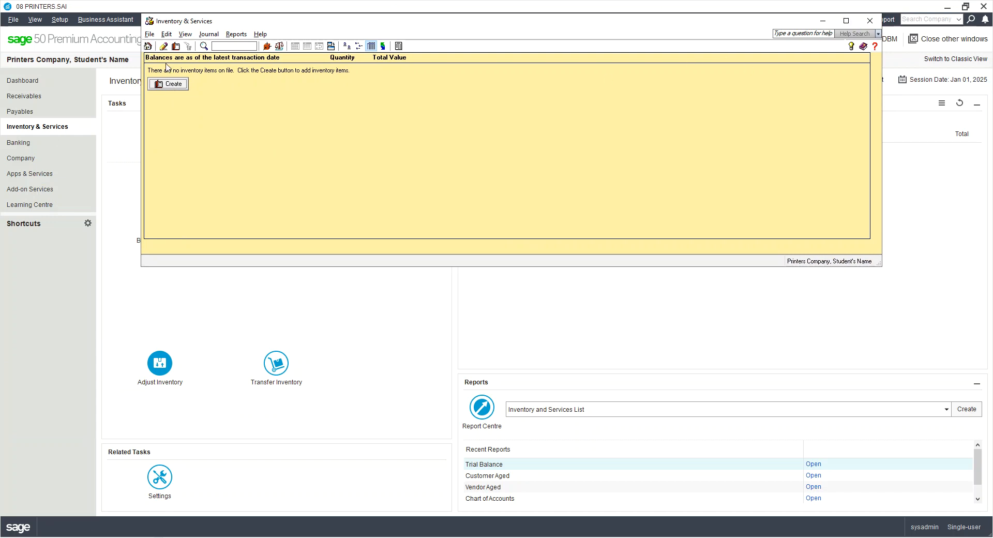
{"action": "left_click", "coordinate": [168, 84]}
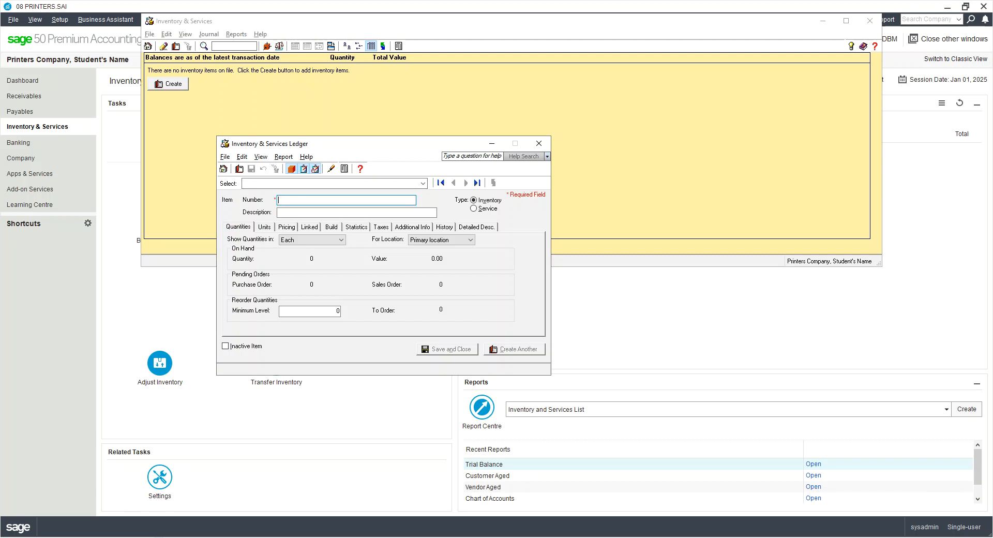
Switch to the Top Hat course, open the Chapter 8 text and examine the Fig. 8-4 summary of inventory items
{"action": "left_click", "coordinate": [162, 499]}
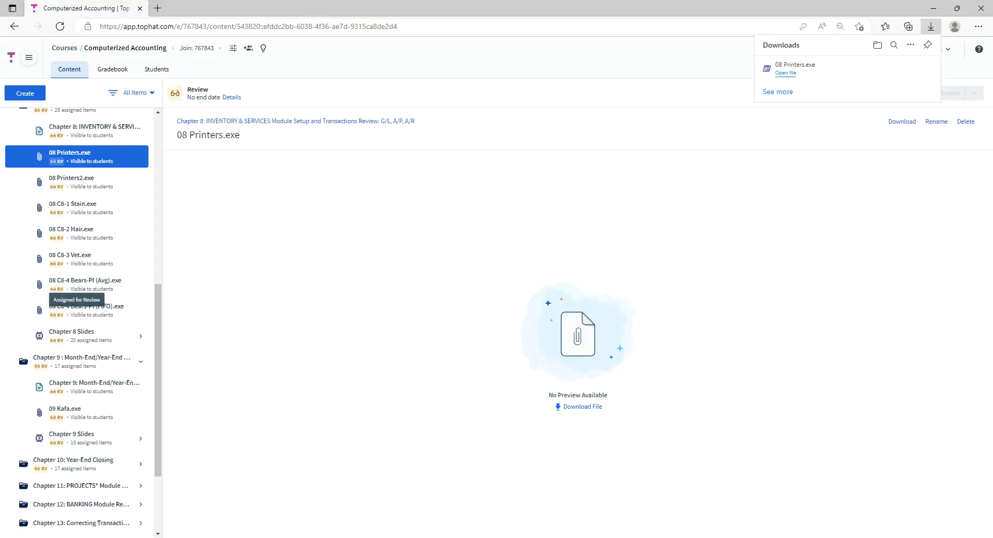
{"action": "left_click", "coordinate": [91, 135]}
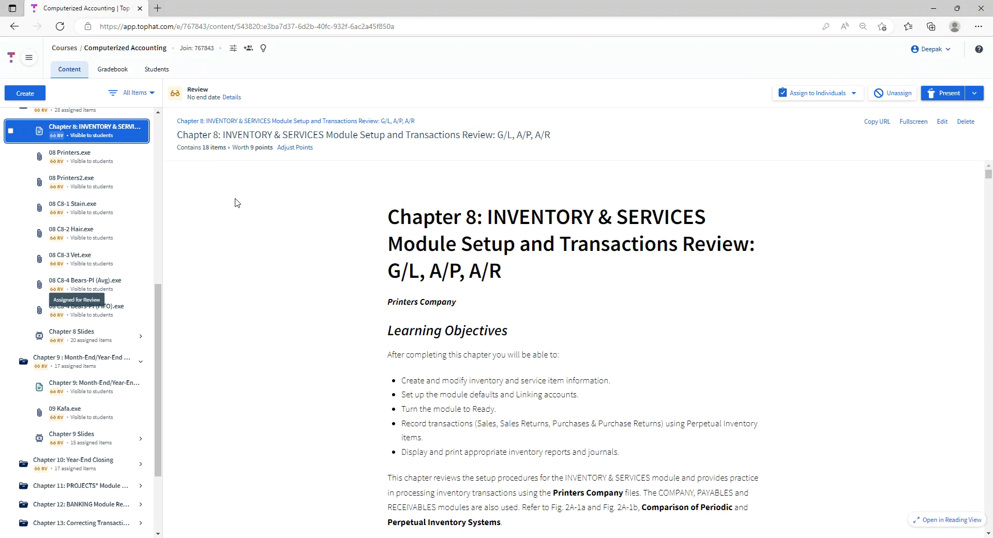
{"action": "scroll", "coordinate": [467, 321], "scroll_direction": "down", "scroll_amount": 15}
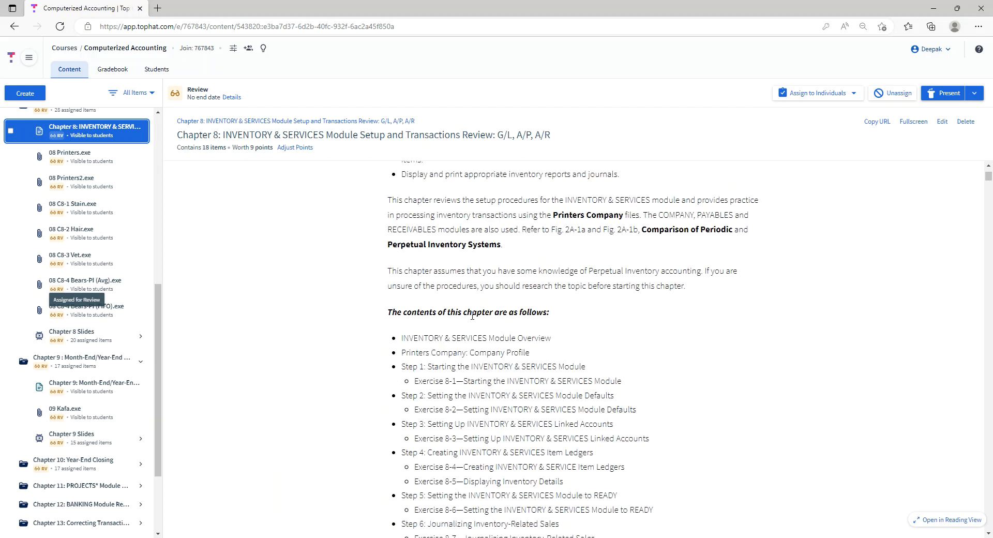
{"action": "scroll", "coordinate": [467, 322], "scroll_direction": "down", "scroll_amount": 20}
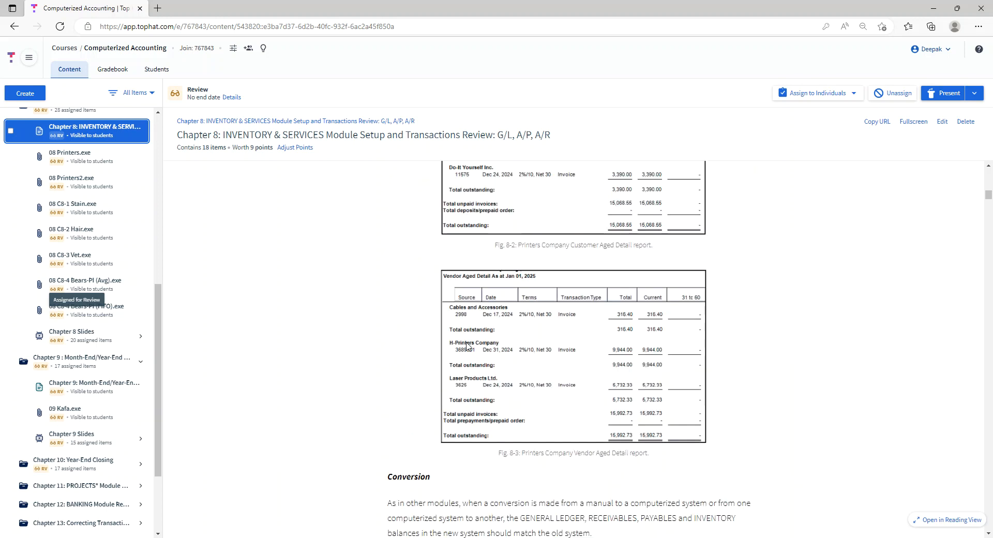
{"action": "scroll", "coordinate": [475, 343], "scroll_direction": "down", "scroll_amount": 20}
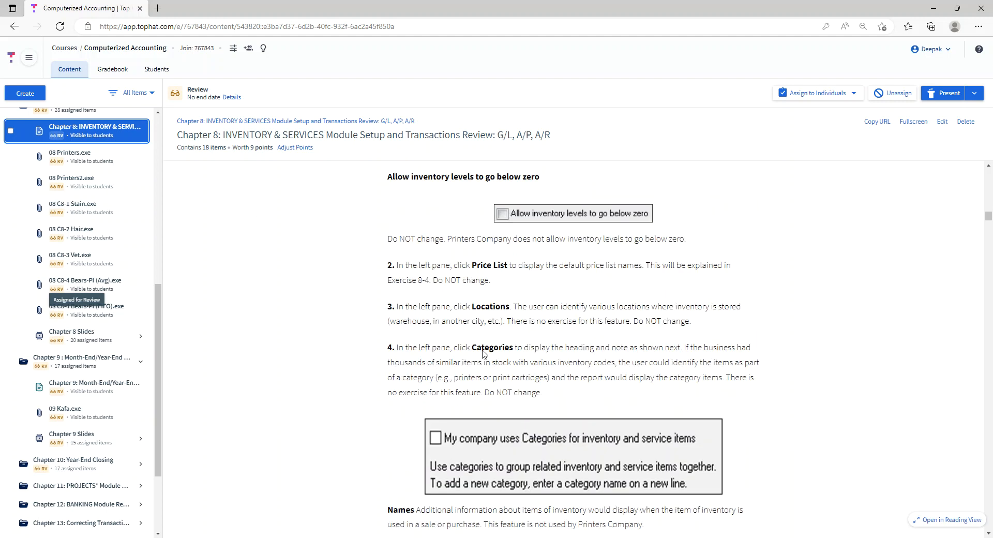
{"action": "scroll", "coordinate": [469, 336], "scroll_direction": "down", "scroll_amount": 20}
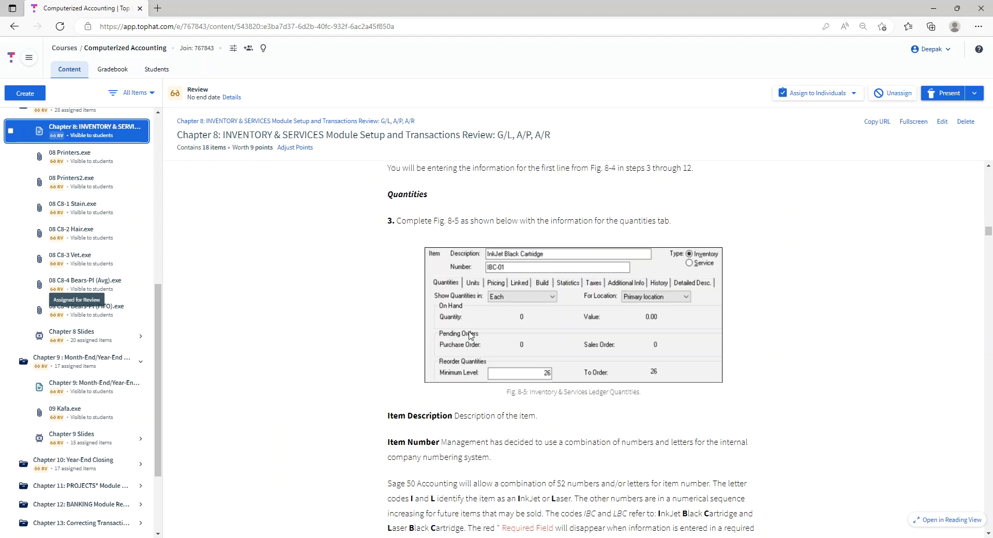
{"action": "scroll", "coordinate": [470, 331], "scroll_direction": "up", "scroll_amount": 6}
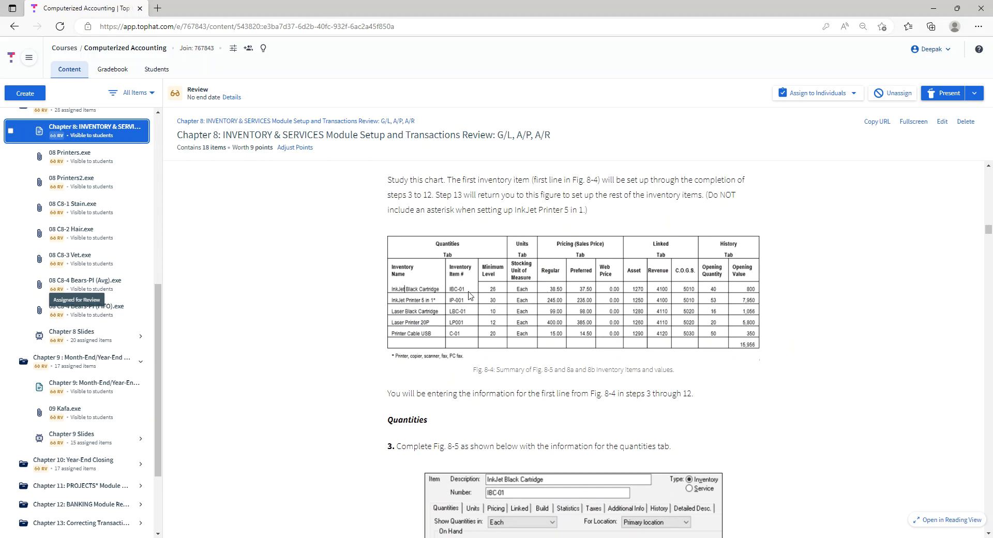
{"action": "left_click_drag", "start_coordinate": [270, 15], "coordinate": [0, 19]}
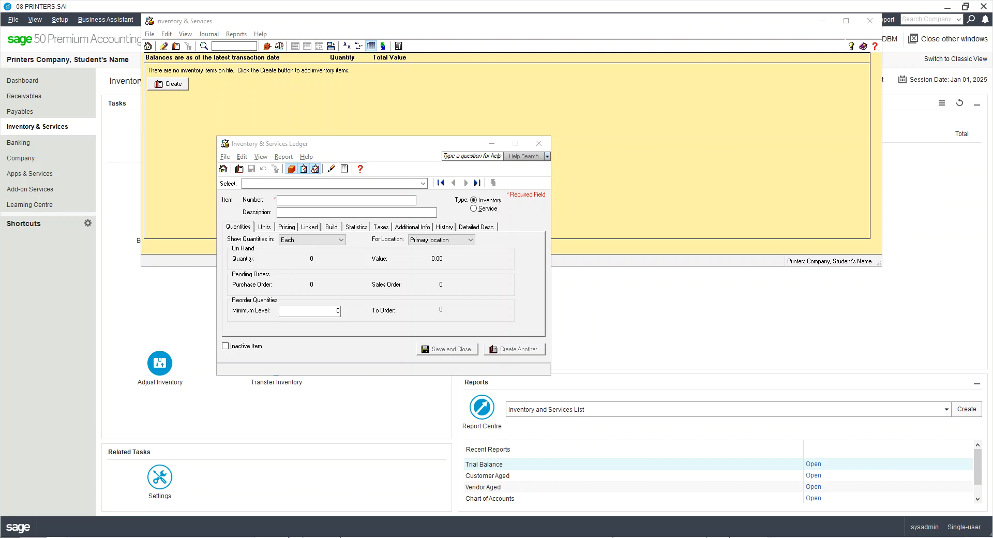
Enter item number IBC-01 with the description Ink-Jet Black Cat and set its minimum level to 26
{"action": "left_click", "coordinate": [318, 201]}
{"action": "type", "text": "IBC-01"}
{"action": "key", "text": "Tab"}
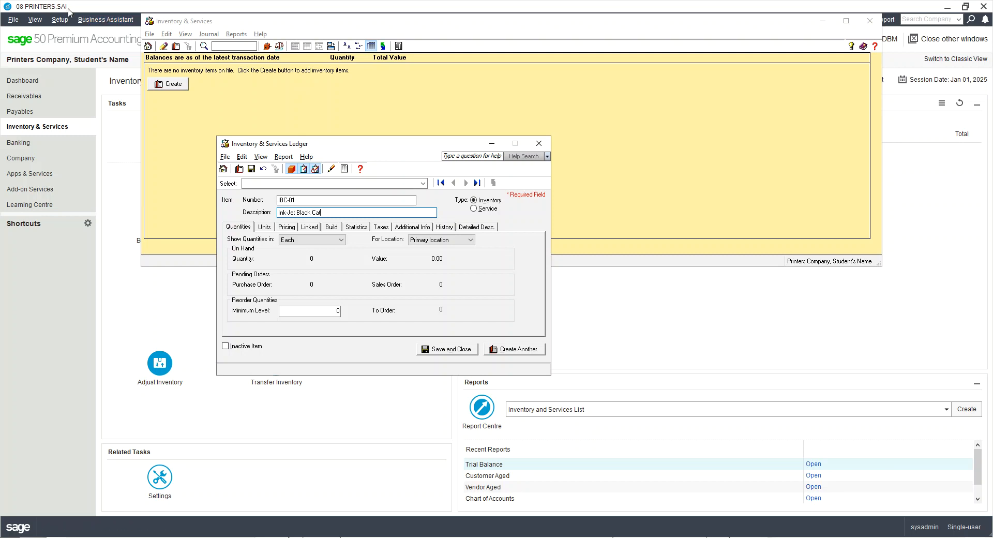
{"action": "left_click", "coordinate": [309, 311]}
{"action": "type", "text": "26"}
Set the item's selling prices to 38.50 Regular, 37.50 Preferred and 0.00 Web Price
{"action": "left_click", "coordinate": [269, 227]}
{"action": "left_click", "coordinate": [287, 227]}
{"action": "left_click", "coordinate": [308, 292]}
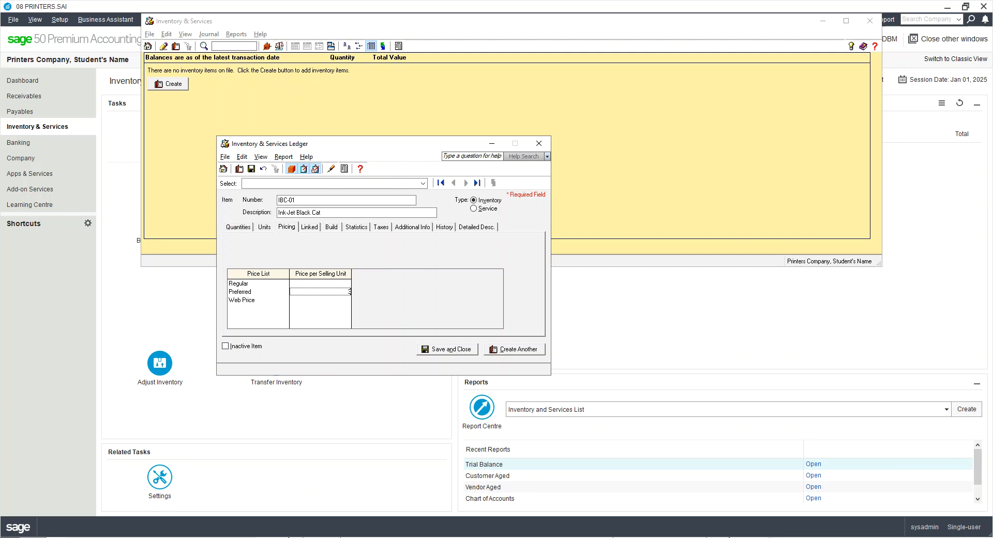
{"action": "key", "text": "Up"}
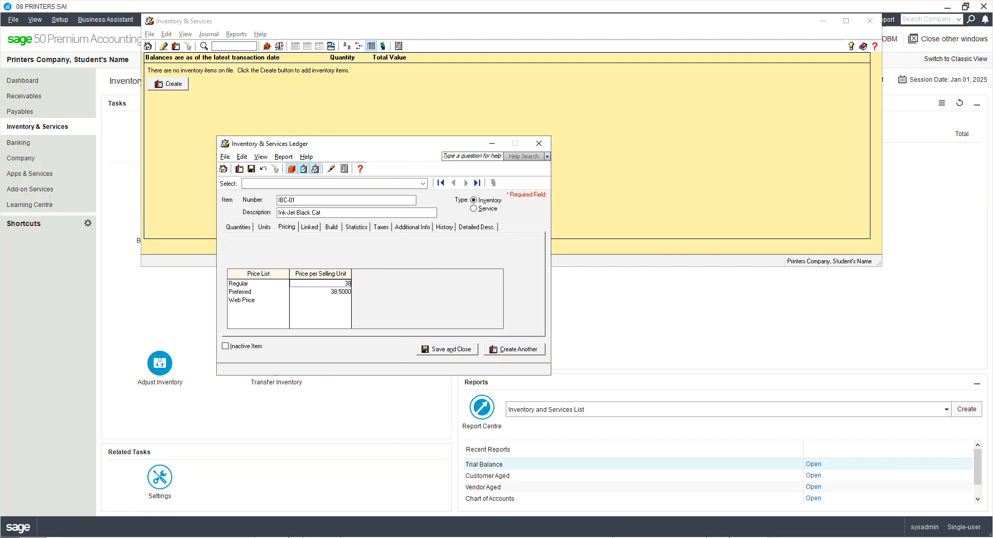
{"action": "key", "text": "Down"}
{"action": "type", "text": "3"}
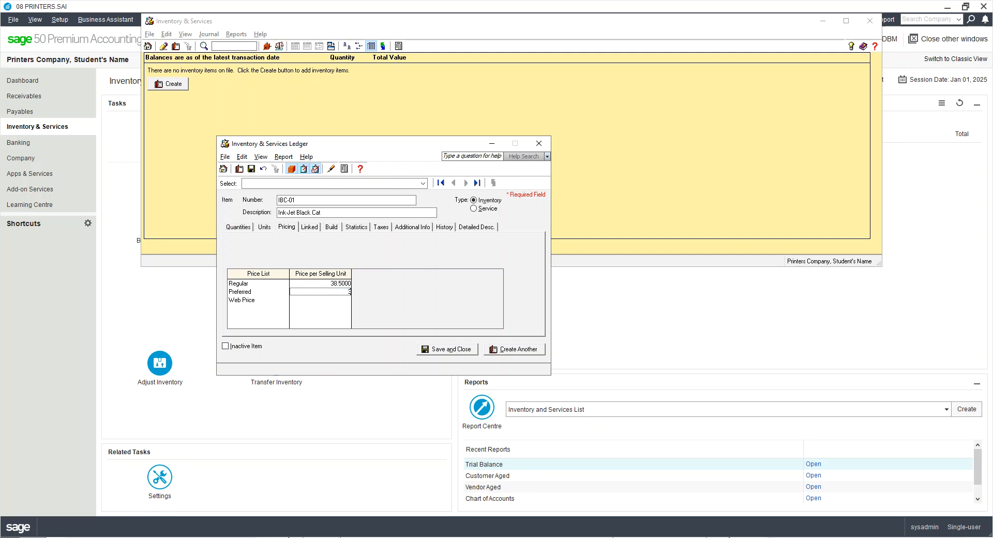
{"action": "key", "text": "Down"}
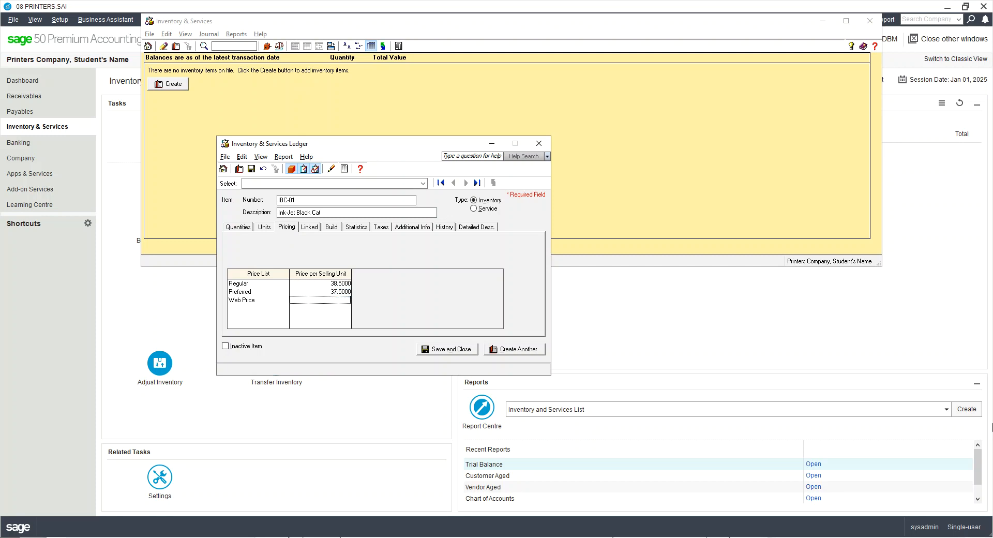
{"action": "key", "text": "Up"}
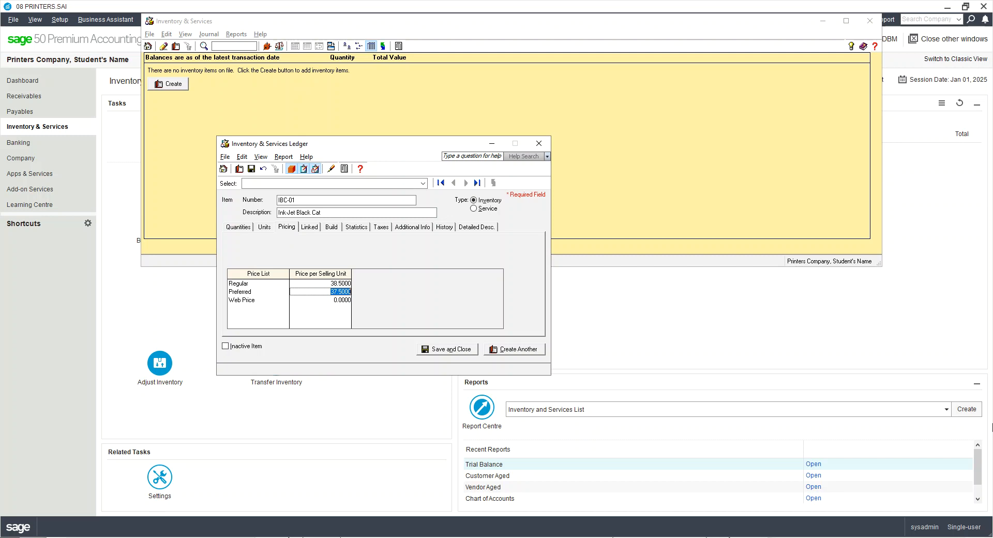
Link the item to asset account 1270 Inventory Ink Cartridges Inkjets, revenue account 4100 Sales InkJets and COGS account 5010 Cost of Goods Sold-InkJets
{"action": "left_click", "coordinate": [313, 228]}
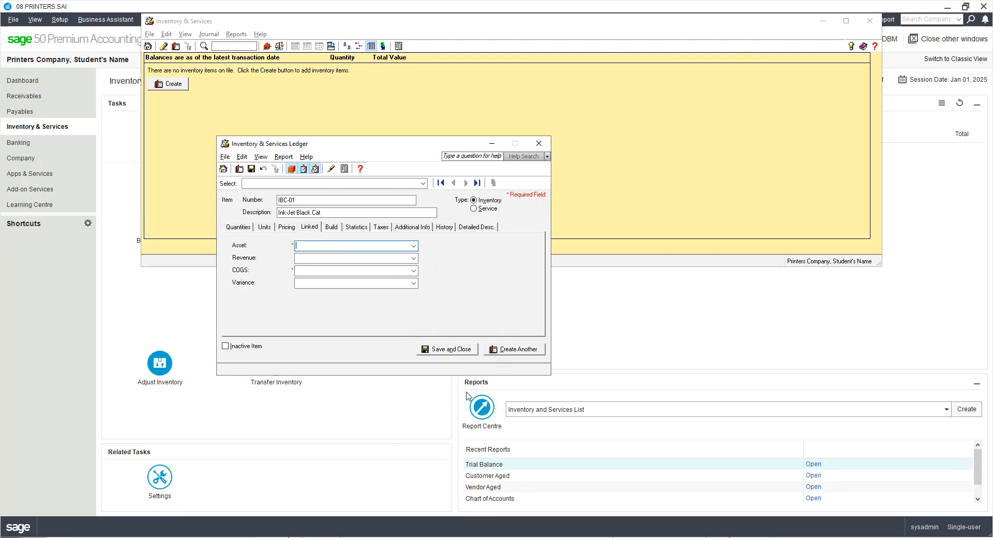
{"action": "key", "text": "Tab"}
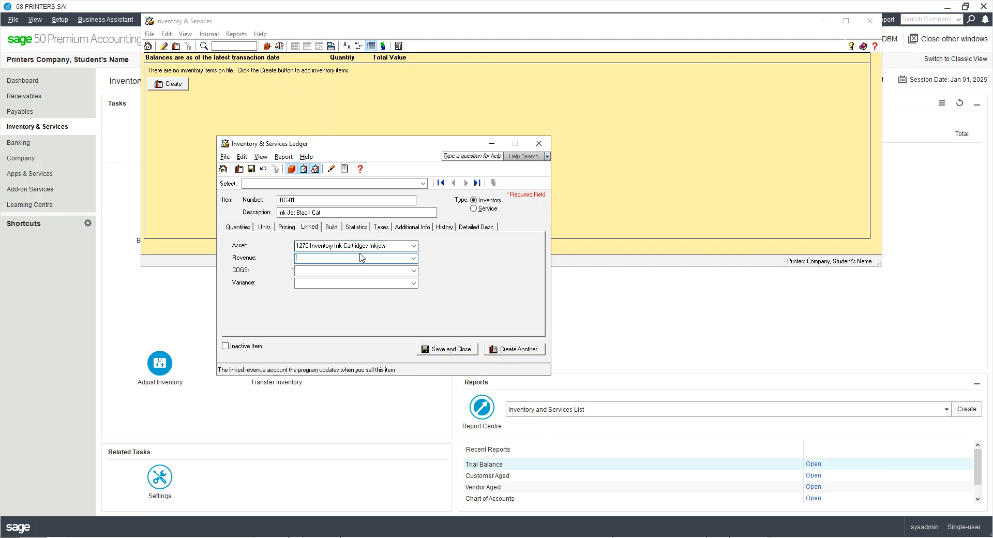
{"action": "type", "text": "4100 Sales InkJets"}
{"action": "key", "text": "Tab"}
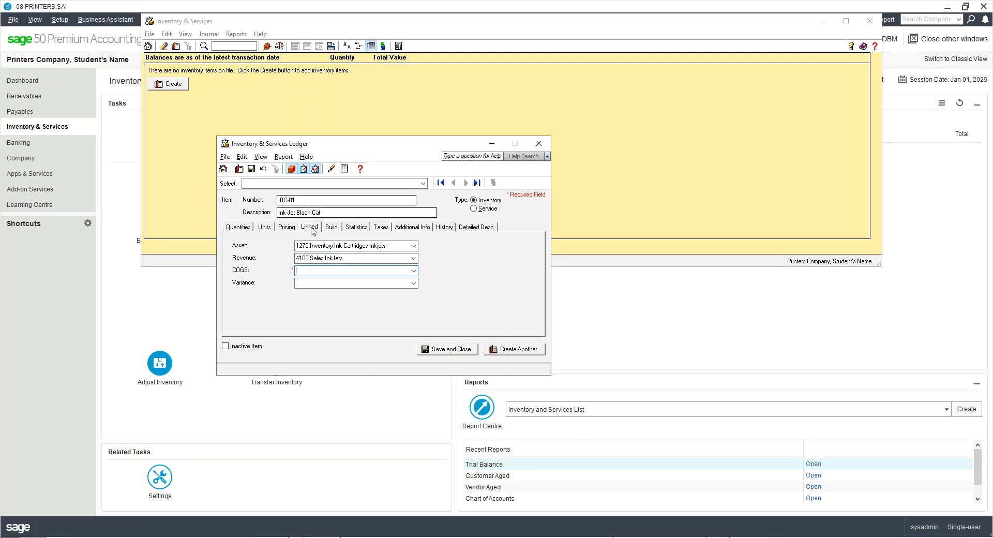
{"action": "type", "text": "4010"}
{"action": "key", "text": "Tab"}
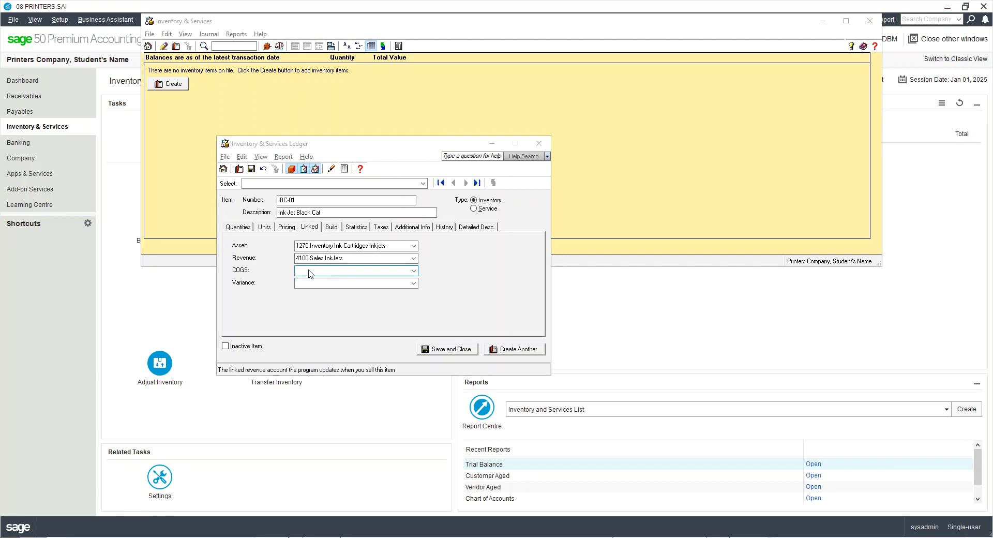
{"action": "left_click", "coordinate": [337, 271]}
{"action": "type", "text": "5010"}
{"action": "key", "text": "Tab"}
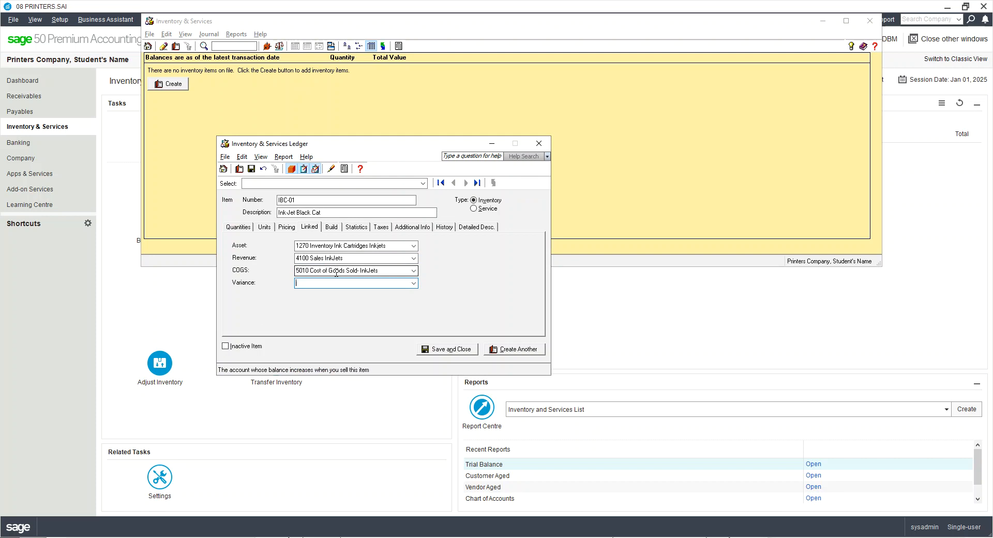
Examine the item's Build, Statistics, Taxes and Additional Info pages
{"action": "left_click", "coordinate": [332, 227]}
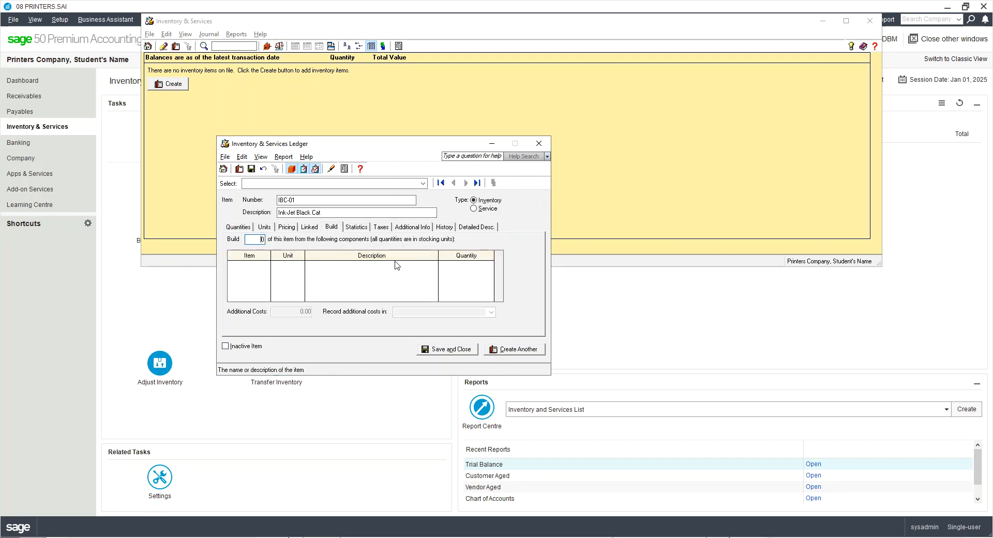
{"action": "left_click", "coordinate": [361, 228]}
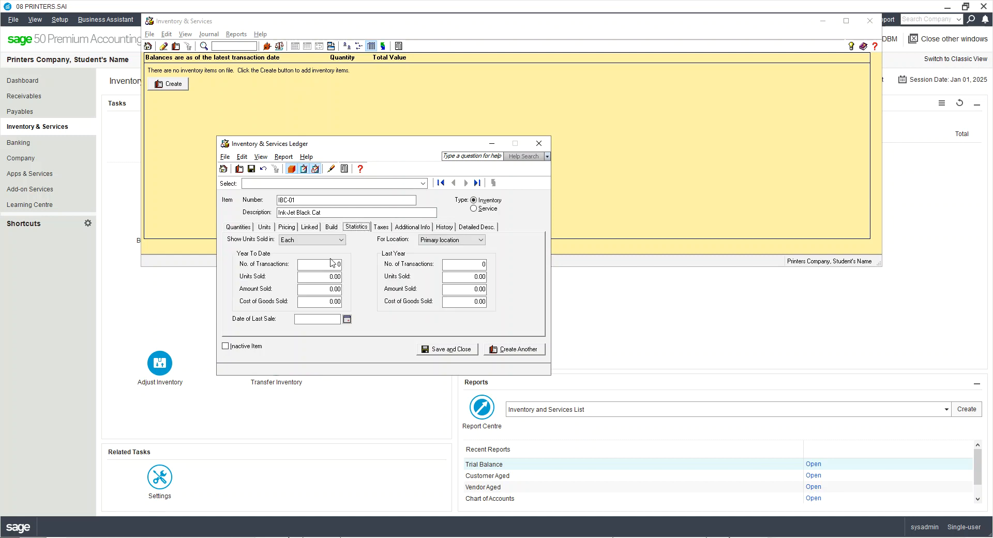
{"action": "left_click", "coordinate": [383, 228]}
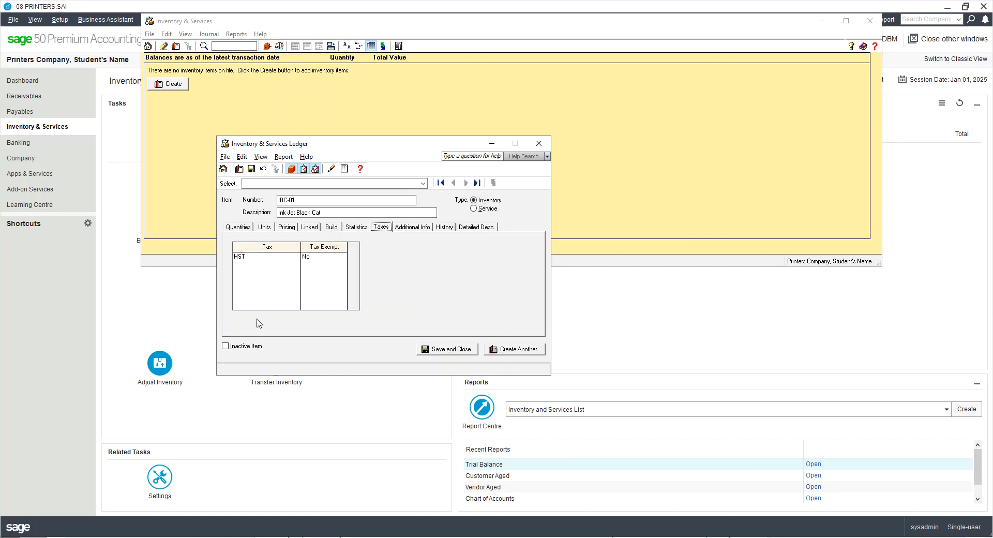
{"action": "left_click", "coordinate": [296, 262]}
{"action": "left_click", "coordinate": [312, 260]}
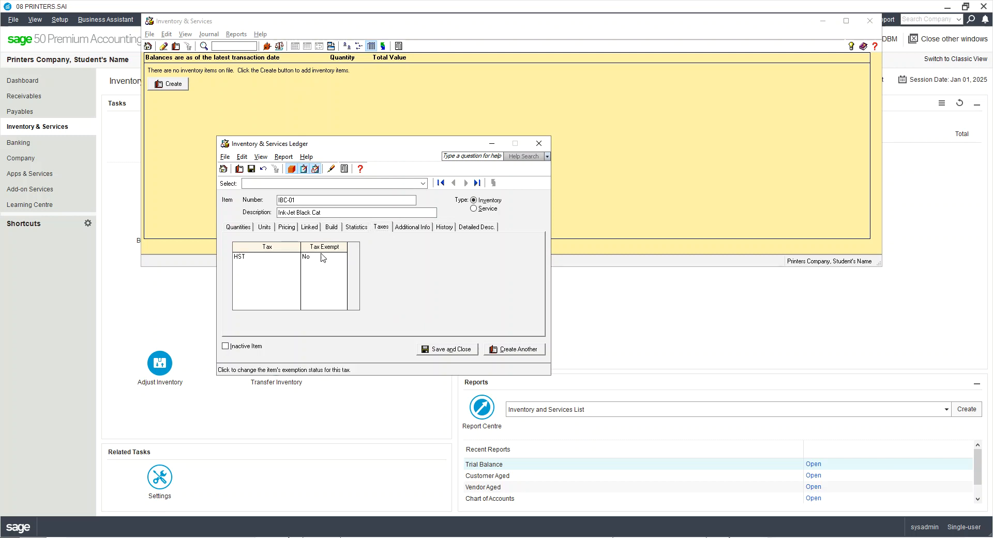
{"action": "left_click", "coordinate": [408, 230]}
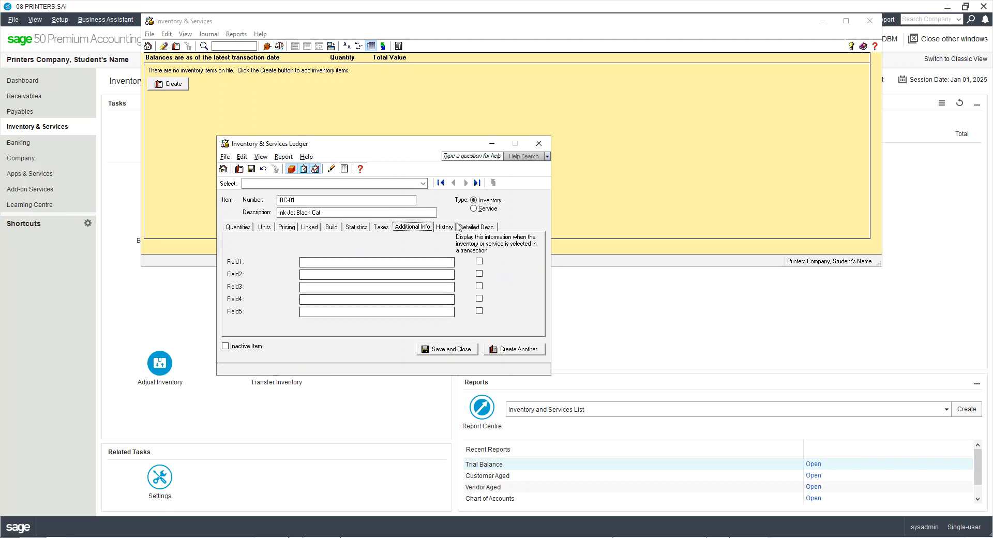
Set the item's opening quantity to 40 and opening value to 800.00, and save it with a new blank item record opened
{"action": "left_click", "coordinate": [455, 229]}
{"action": "left_click", "coordinate": [326, 263]}
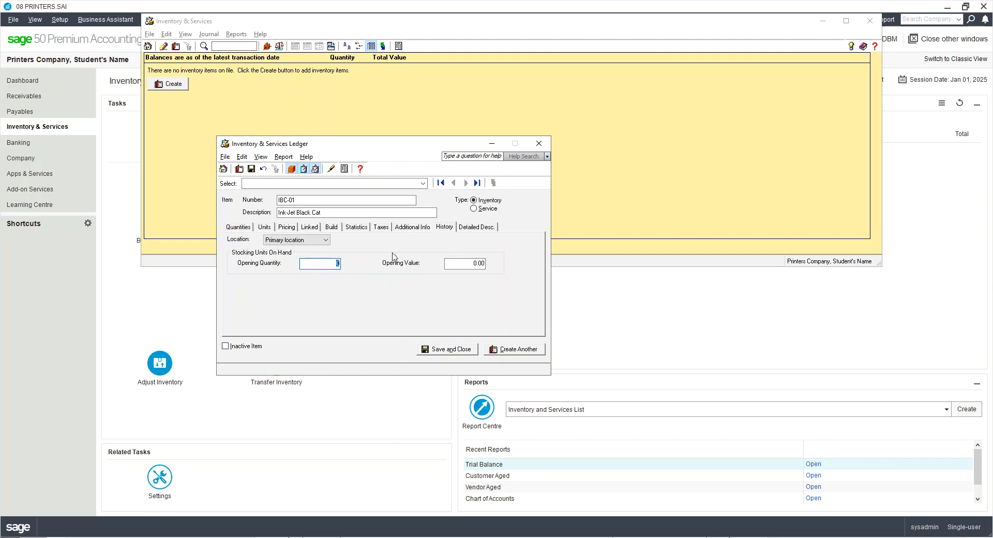
{"action": "key", "text": "Tab"}
{"action": "type", "text": "800"}
{"action": "key", "text": "Tab"}
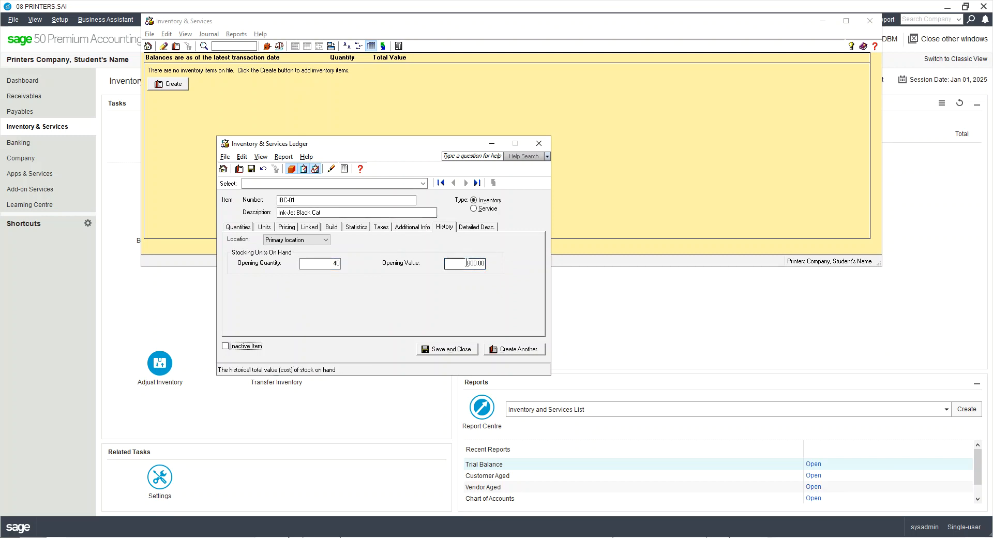
{"action": "left_click", "coordinate": [476, 227]}
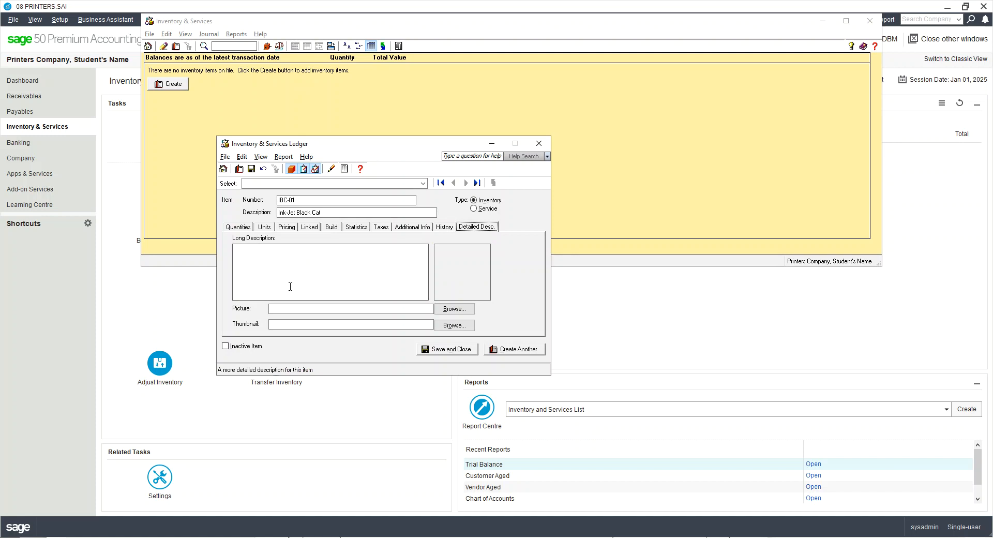
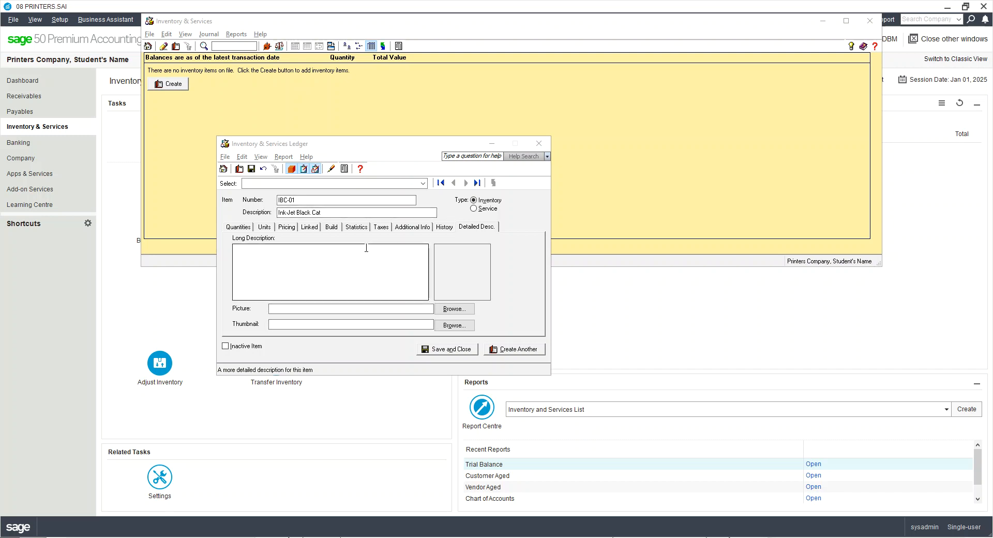
{"action": "left_click", "coordinate": [513, 351]}
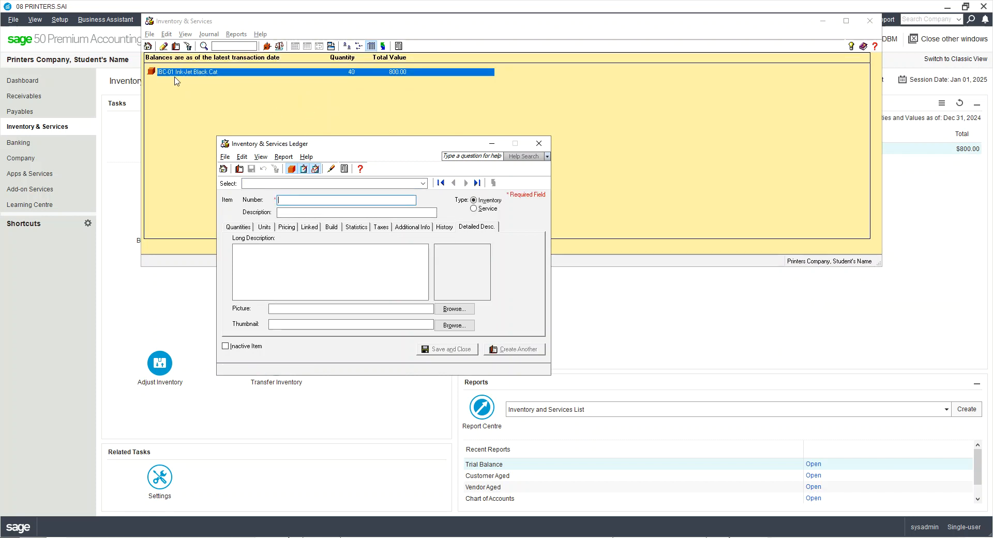
Number the new inventory item IP-001 and set its minimum reorder level to 30
{"action": "left_click_drag", "start_coordinate": [263, 21], "coordinate": [264, 41]}
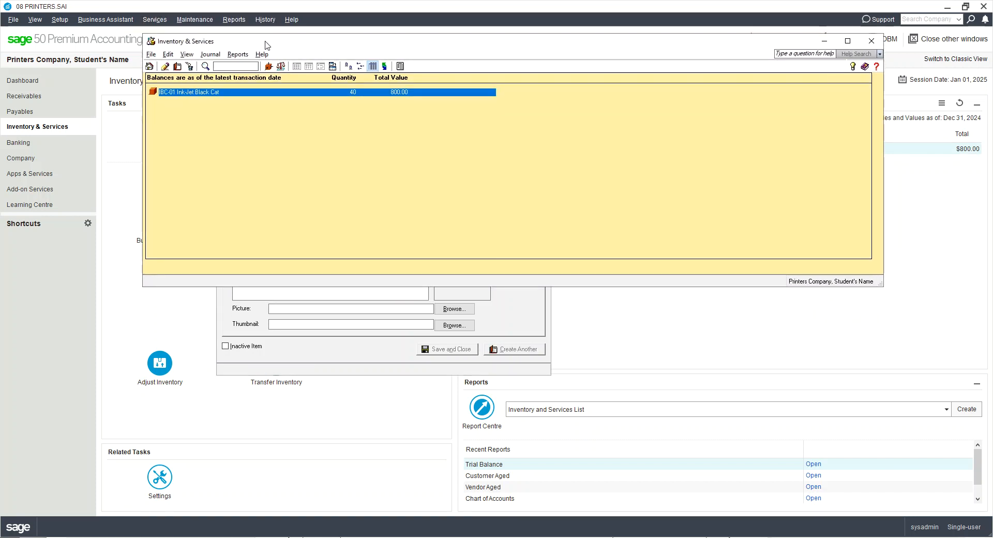
{"action": "left_click", "coordinate": [517, 308]}
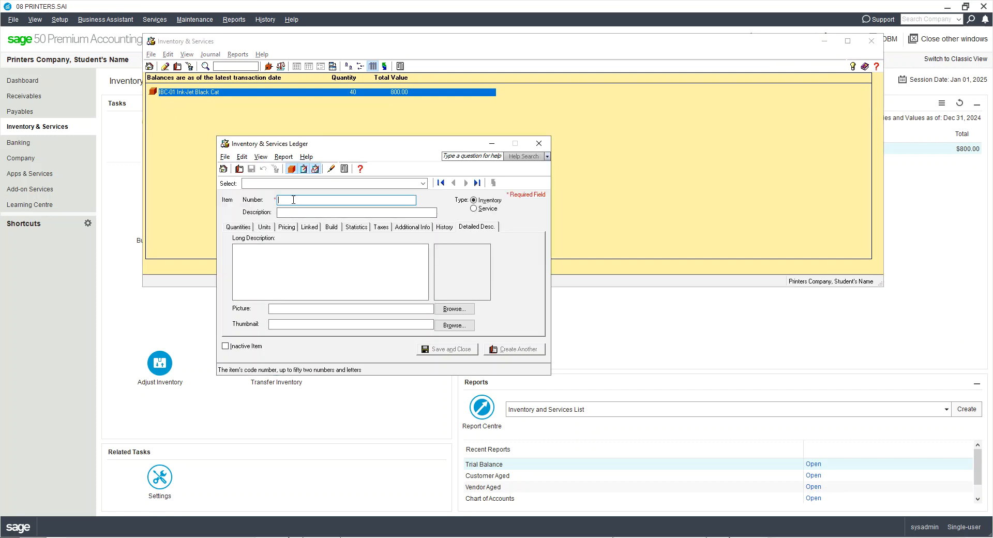
{"action": "type", "text": "Ip"}
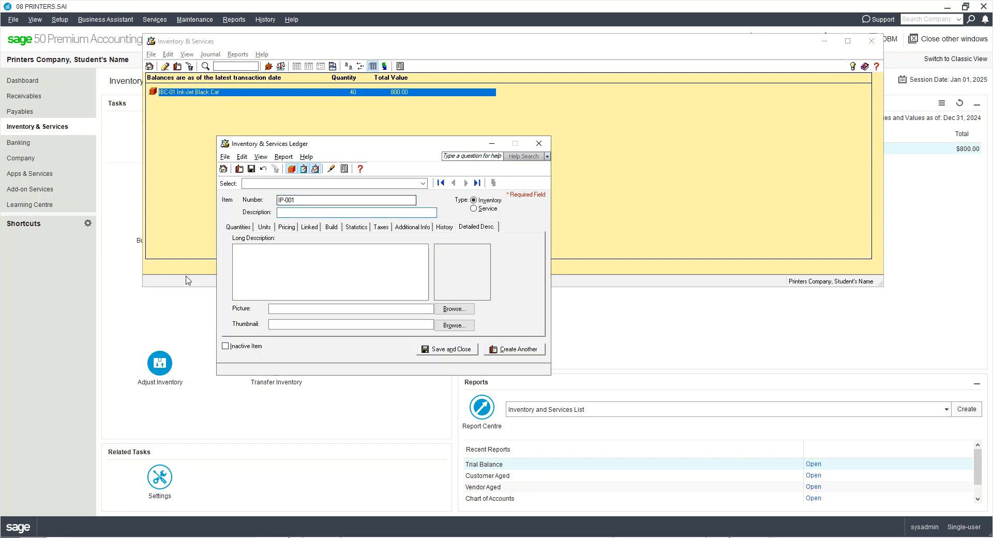
{"action": "left_click", "coordinate": [237, 227]}
{"action": "left_click", "coordinate": [302, 311]}
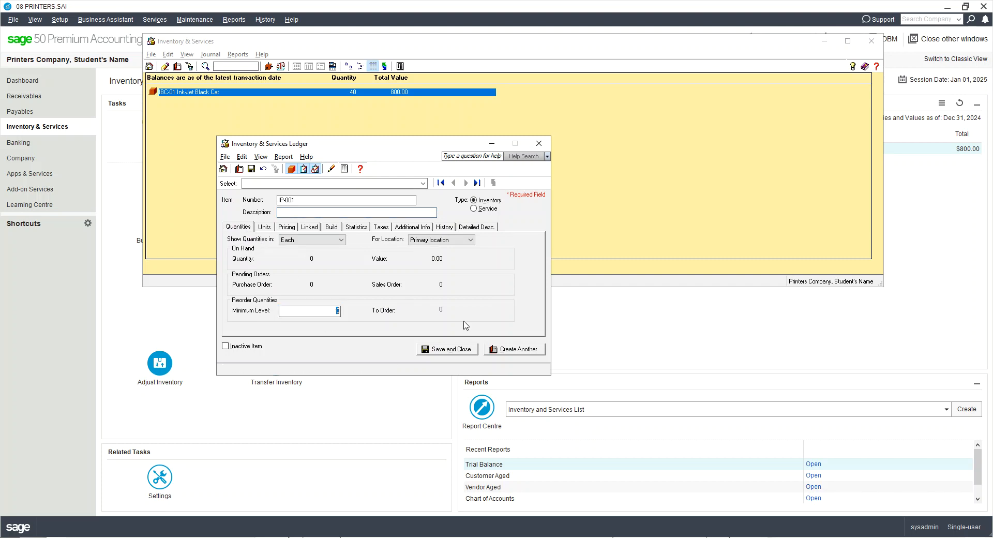
{"action": "key", "text": "Tab"}
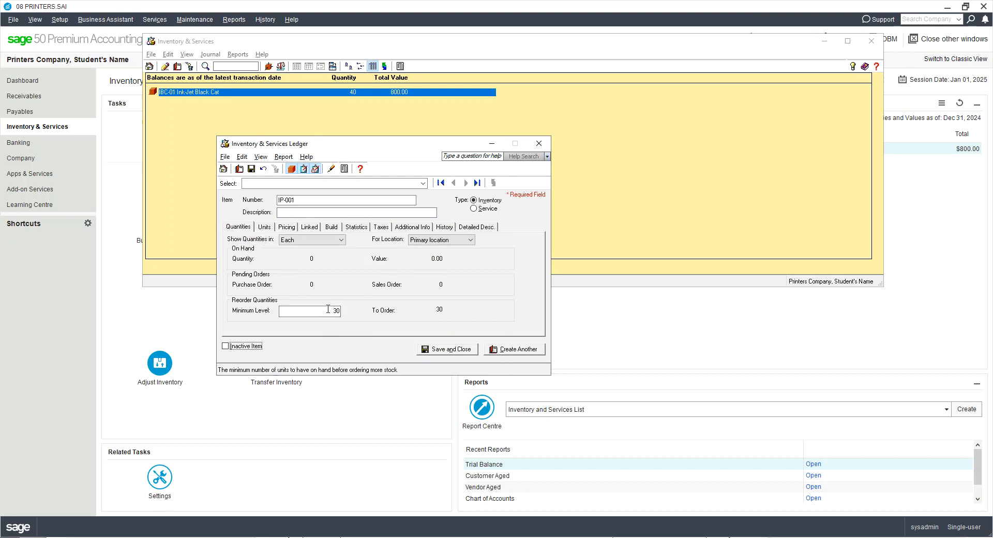
Set the item's selling prices to 245.00 Regular, 235.00 Preferred and 0.00 Web Price
{"action": "left_click", "coordinate": [266, 228]}
{"action": "left_click", "coordinate": [286, 227]}
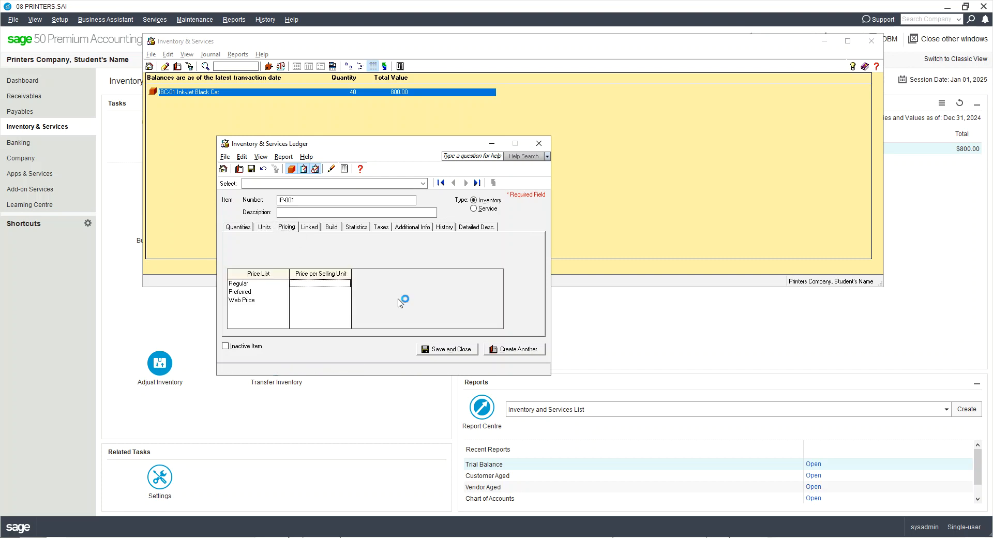
{"action": "type", "text": "245"}
{"action": "key", "text": "Tab"}
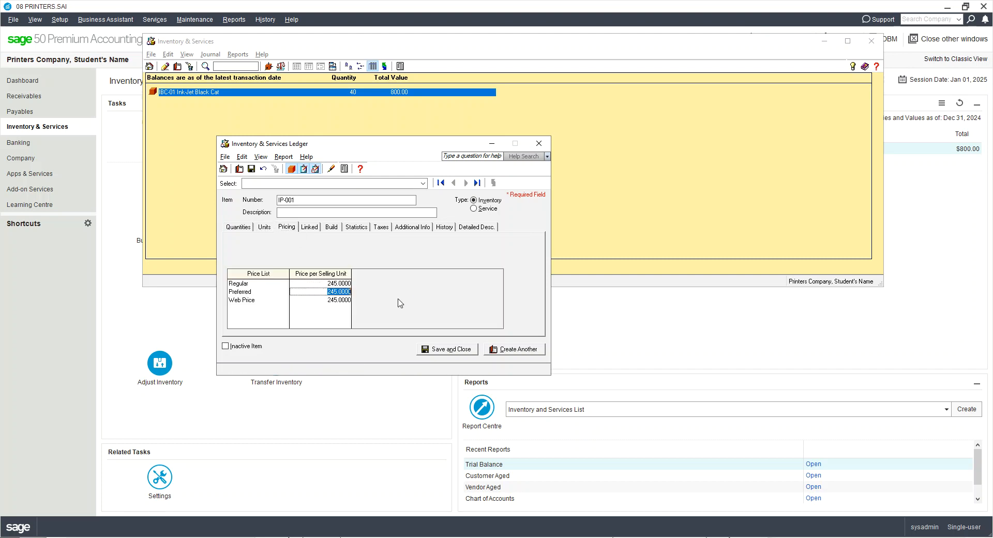
{"action": "type", "text": "235"}
{"action": "key", "text": "Tab"}
{"action": "key", "text": "BackSpace"}
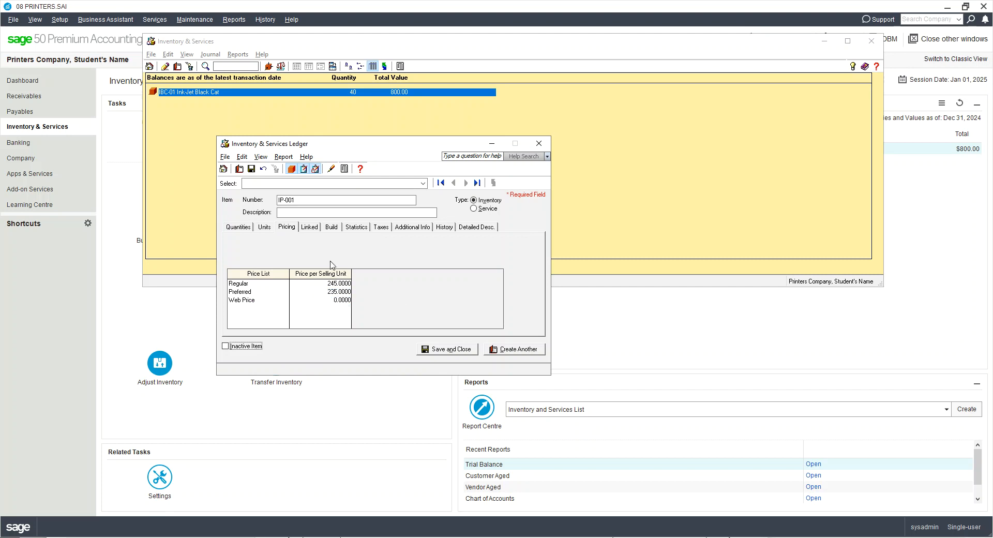
Link the item to asset account 1250 Inventory Inkjet Printers, revenue account 4100 Sales InkJets and COGS account 5010 Cost of Goods Sold-InkJets
{"action": "left_click", "coordinate": [309, 228]}
{"action": "left_click", "coordinate": [312, 246]}
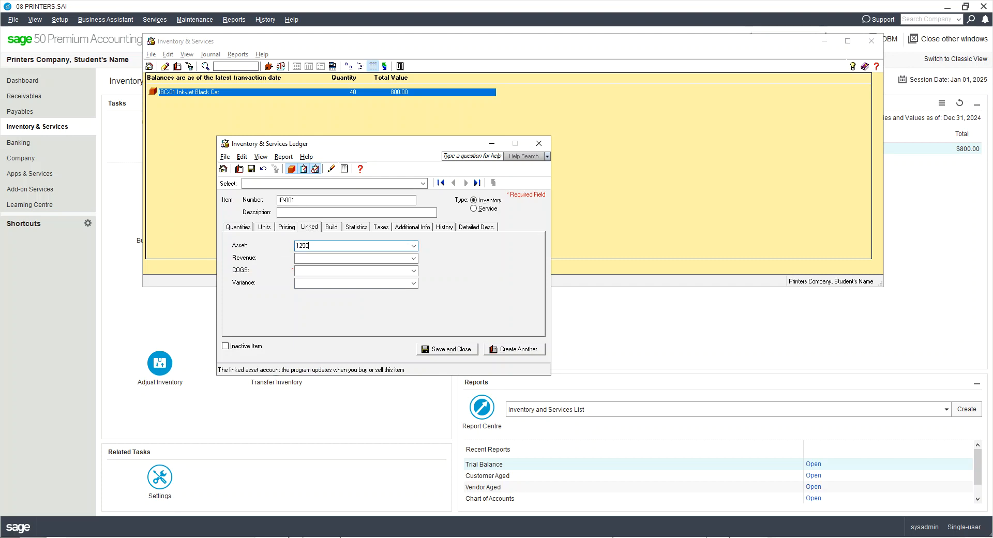
{"action": "key", "text": "Tab"}
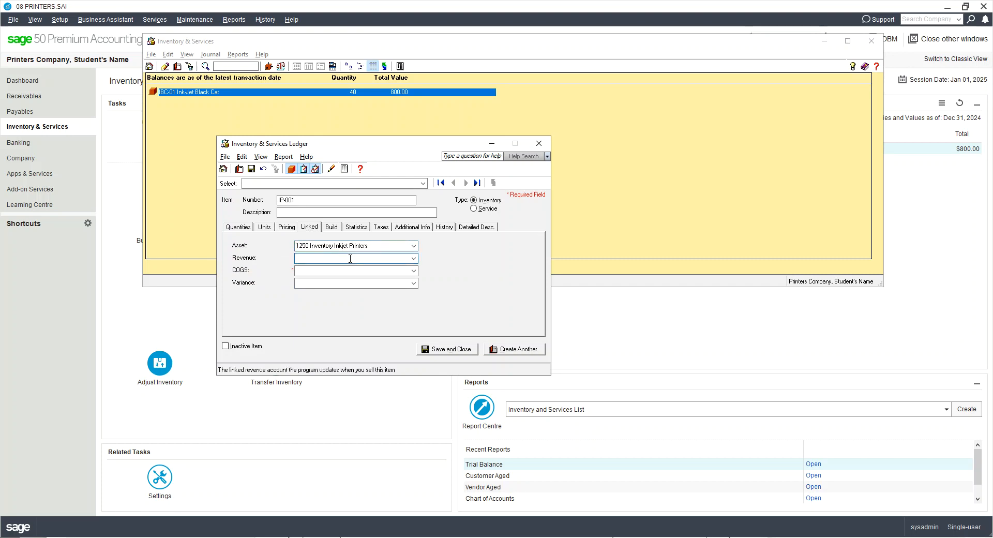
{"action": "type", "text": "4100"}
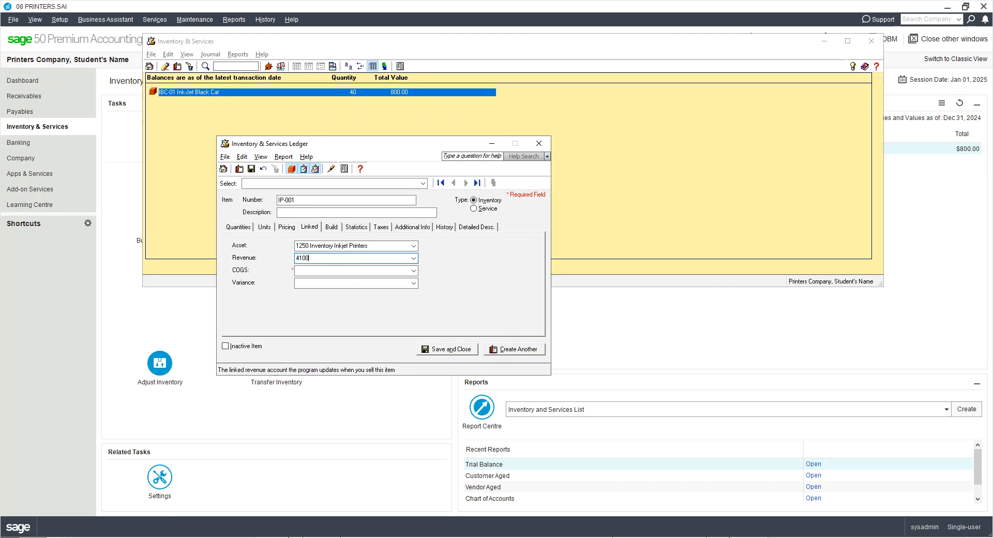
{"action": "left_click", "coordinate": [366, 271]}
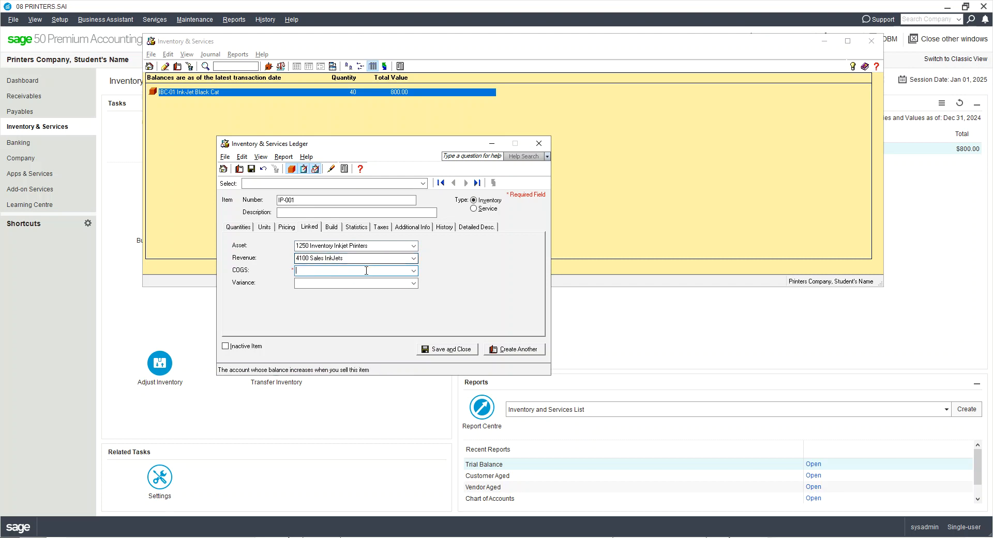
{"action": "type", "text": "5010"}
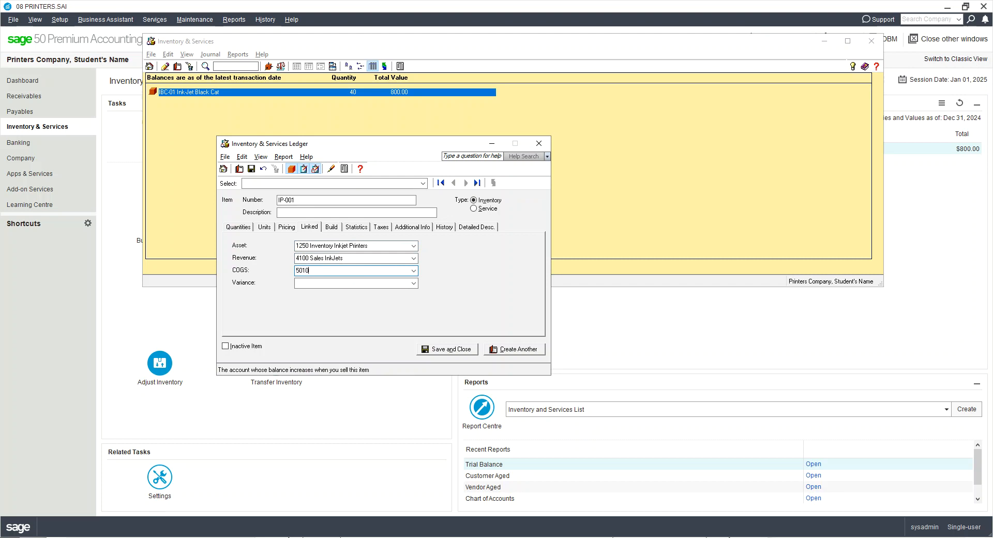
Describe the item as Inkjet Printer 5 in 1 and review its Build, Statistics, Taxes and Additional Info pages
{"action": "left_click", "coordinate": [298, 213]}
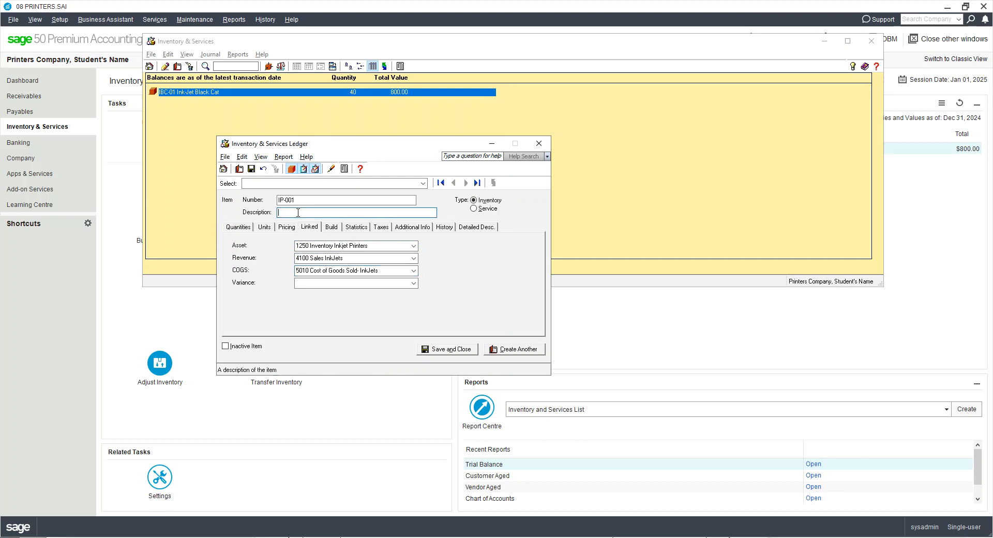
{"action": "type", "text": "Inkjet Printe"}
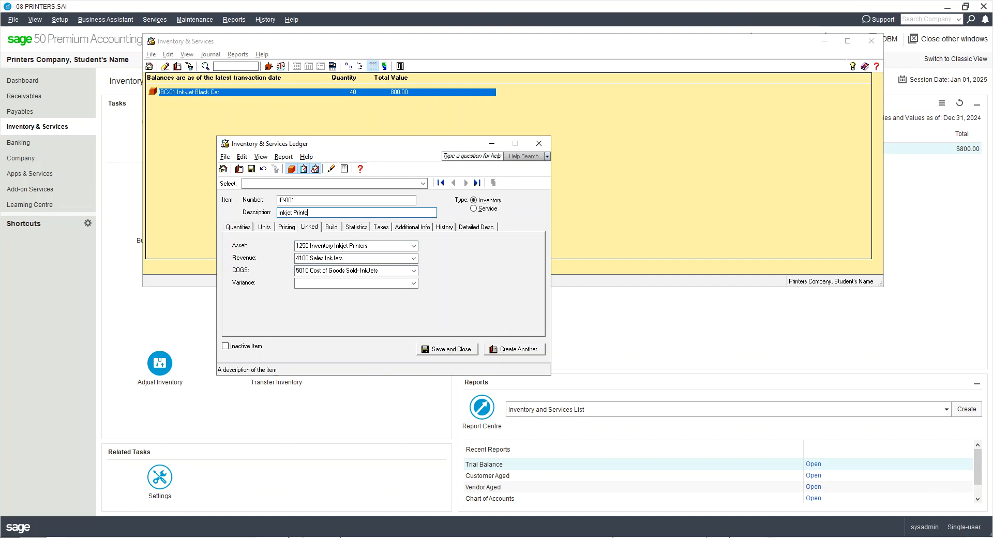
{"action": "type", "text": "r 5 in 1"}
{"action": "left_click", "coordinate": [331, 227]}
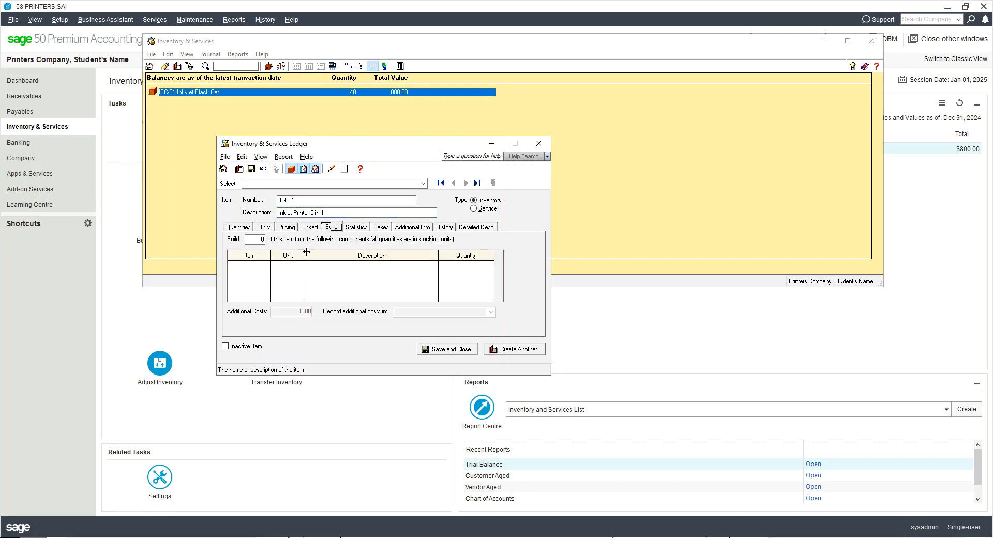
{"action": "left_click", "coordinate": [361, 227]}
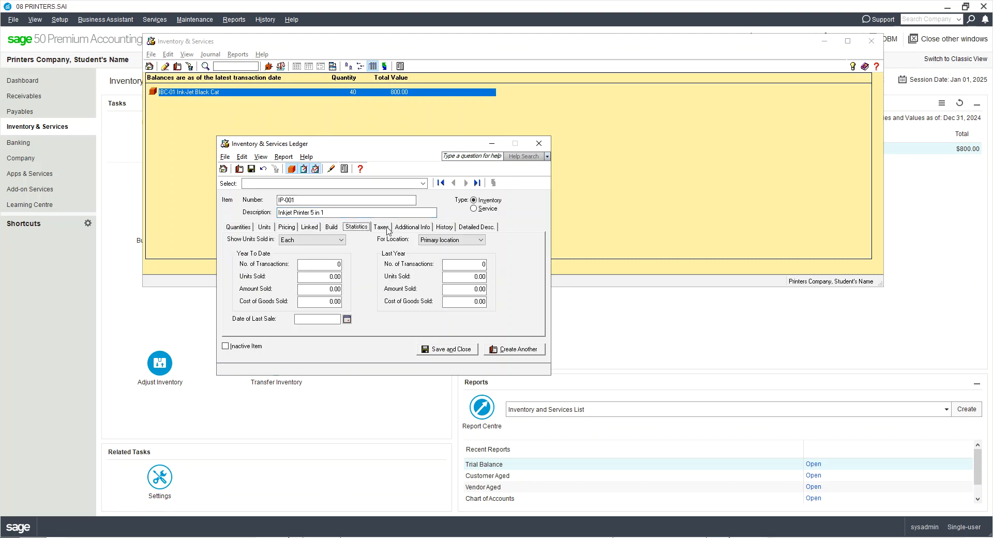
{"action": "left_click", "coordinate": [386, 228]}
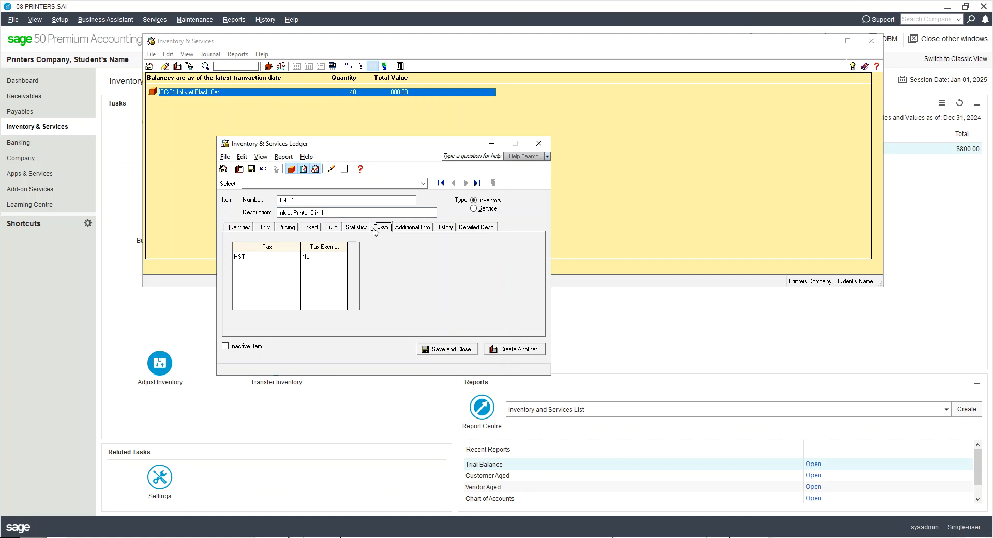
{"action": "left_click", "coordinate": [420, 229]}
Set item IP-001's opening quantity to 53 and opening value to 7,950.00, and save it with a new blank item record opened
{"action": "left_click", "coordinate": [444, 227]}
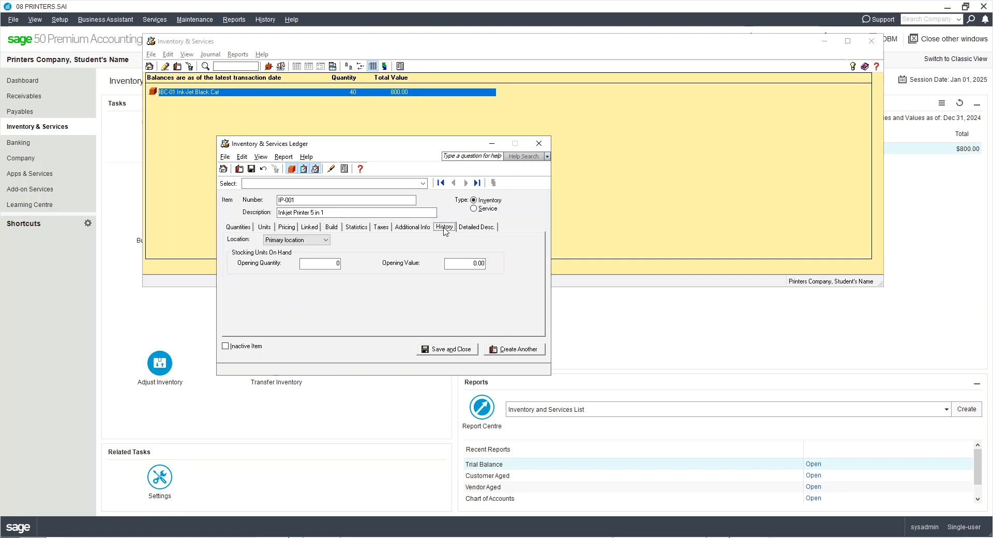
{"action": "left_click", "coordinate": [331, 264]}
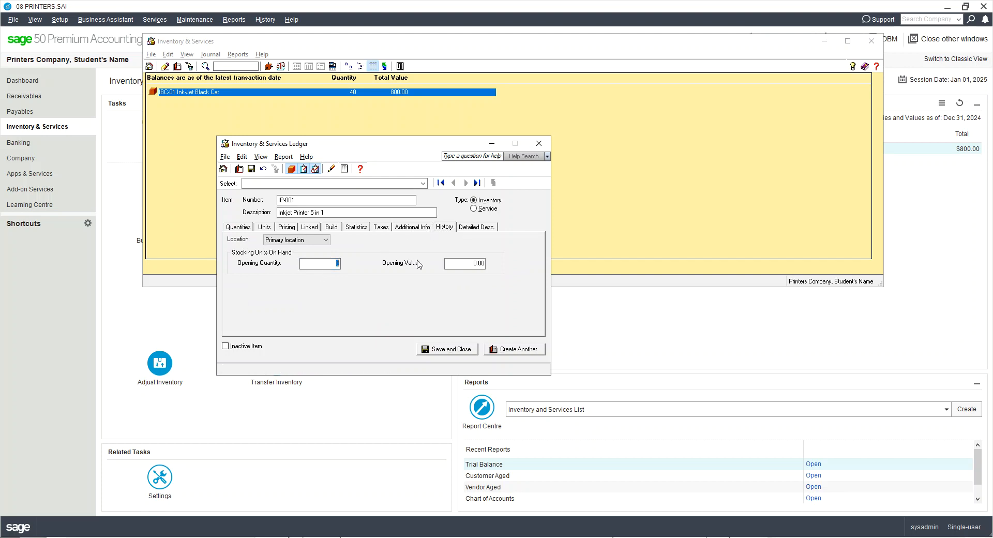
{"action": "type", "text": "53"}
{"action": "key", "text": "Tab"}
{"action": "type", "text": "7"}
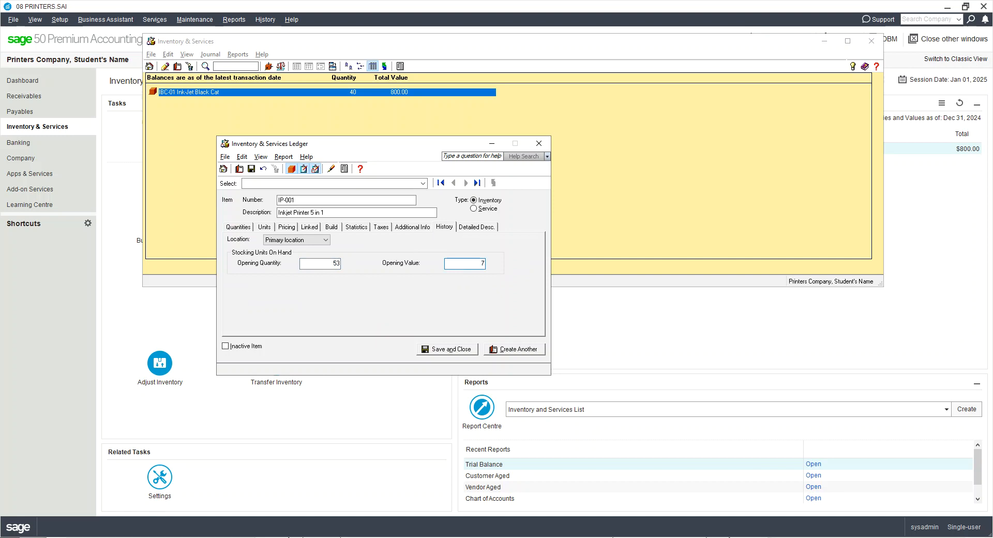
{"action": "type", "text": ",950"}
{"action": "key", "text": "Tab"}
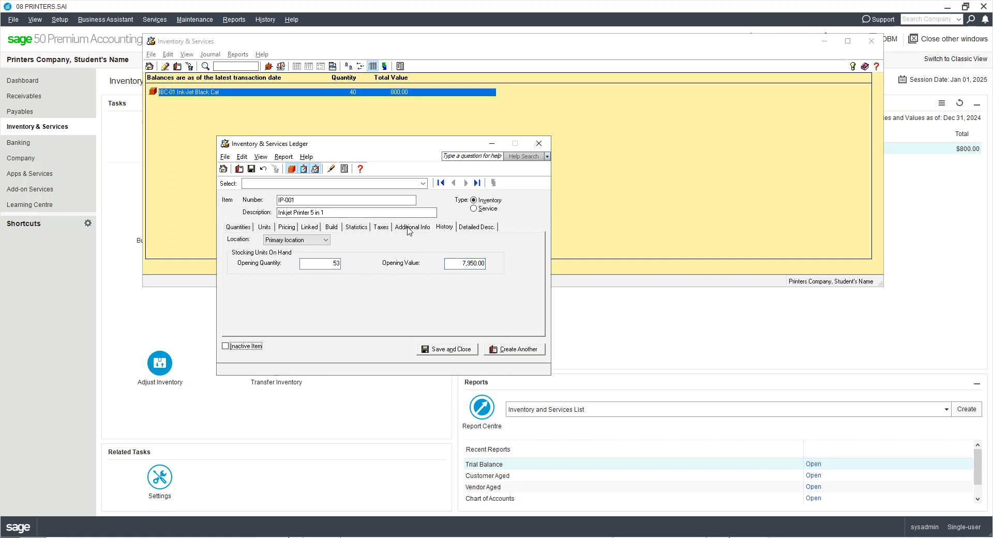
{"action": "left_click", "coordinate": [476, 228]}
{"action": "left_click", "coordinate": [514, 350]}
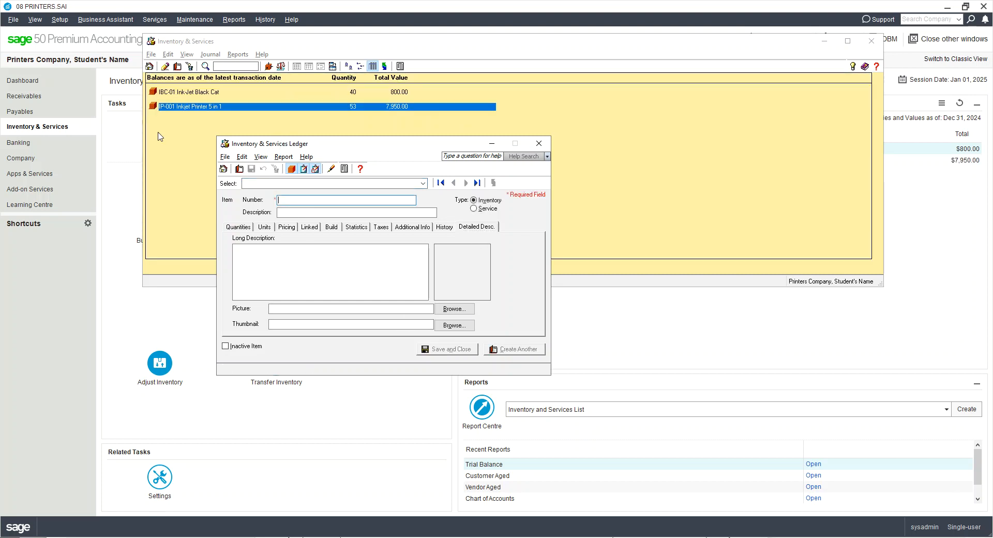
Number the new inventory item LBC-01 and describe it as Laser Black Cat
{"action": "left_click_drag", "start_coordinate": [340, 150], "coordinate": [471, 186]}
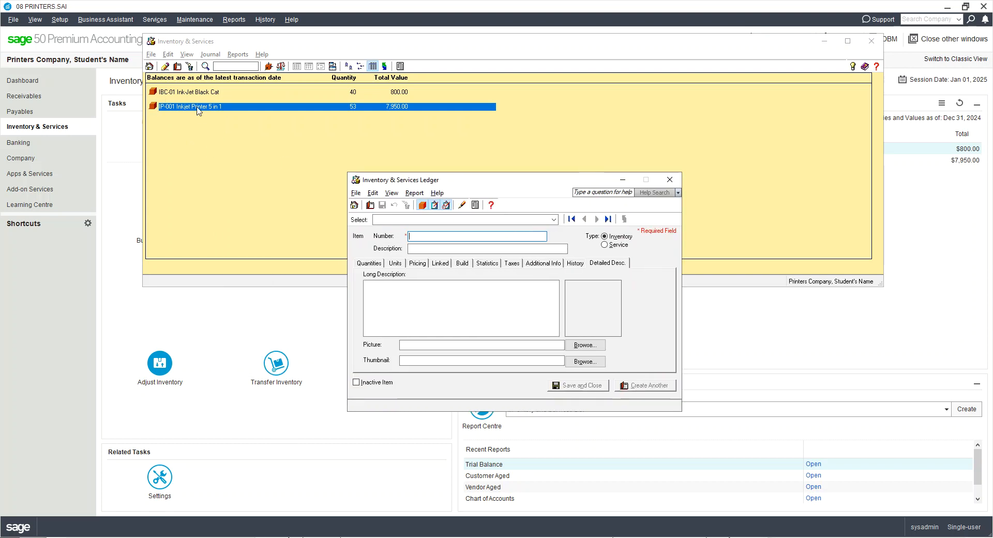
{"action": "left_click", "coordinate": [422, 237]}
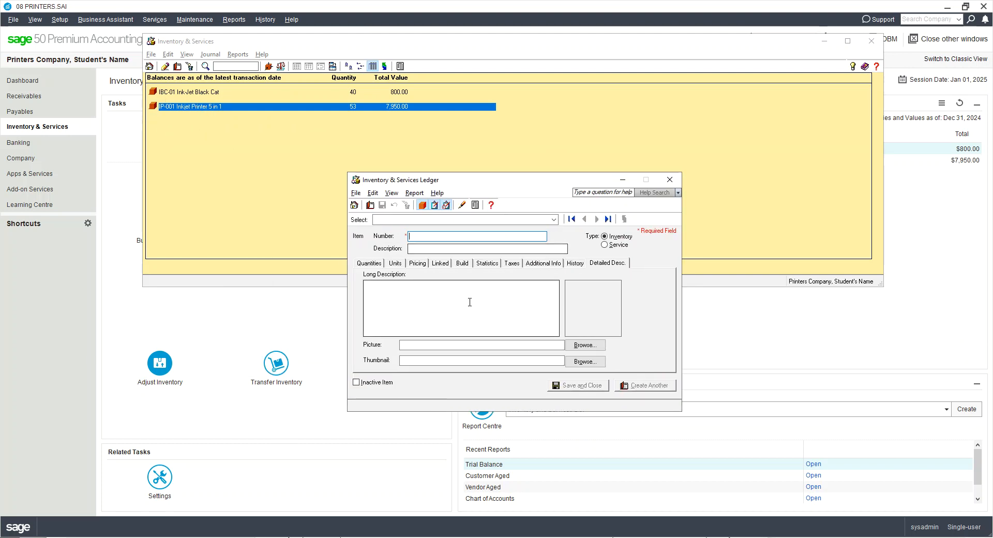
{"action": "type", "text": "LBC-02"}
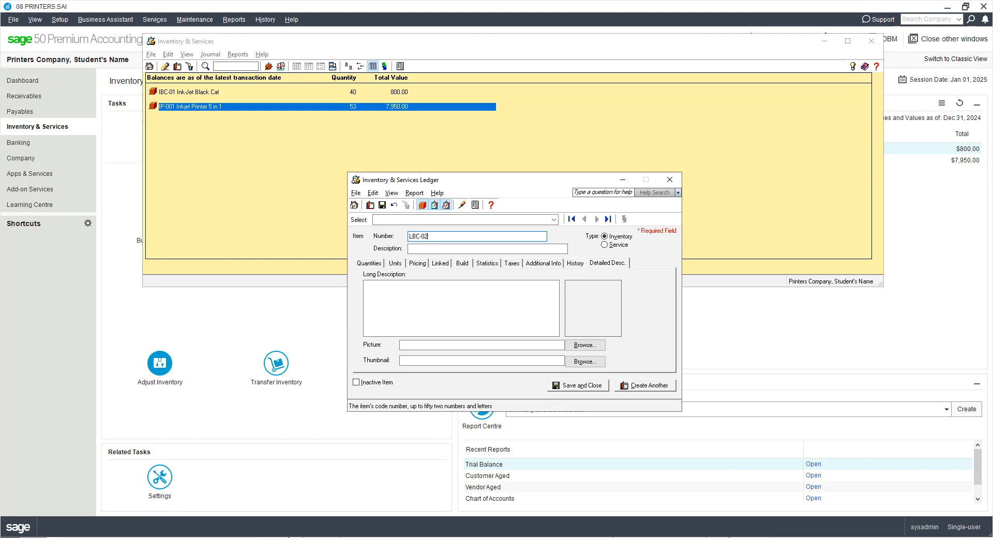
{"action": "key", "text": "BackSpace"}
{"action": "type", "text": "1"}
{"action": "key", "text": "Tab"}
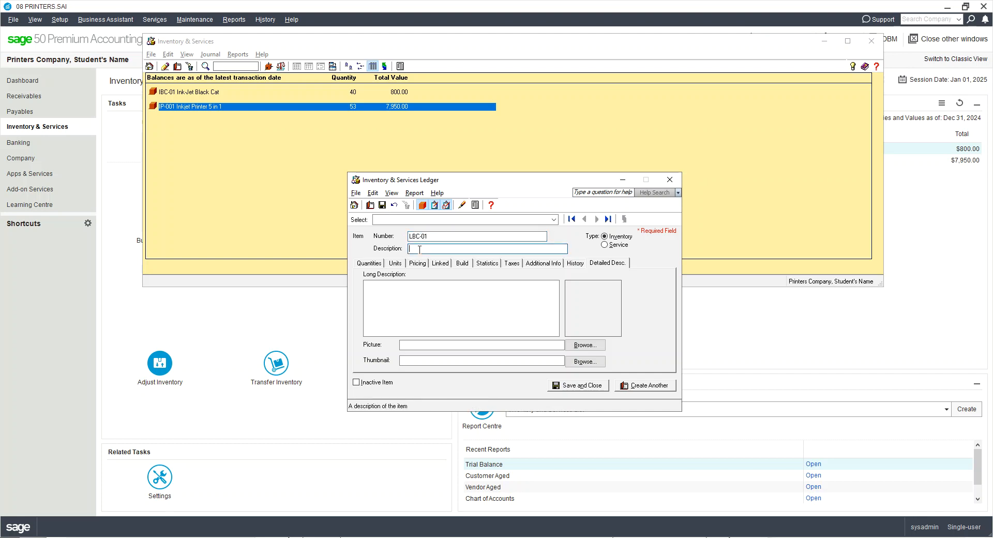
{"action": "type", "text": "Laster"}
{"action": "key", "text": "BackSpace"}
{"action": "key", "text": "BackSpace"}
{"action": "key", "text": "BackSpace"}
{"action": "type", "text": "er Black Cat"}
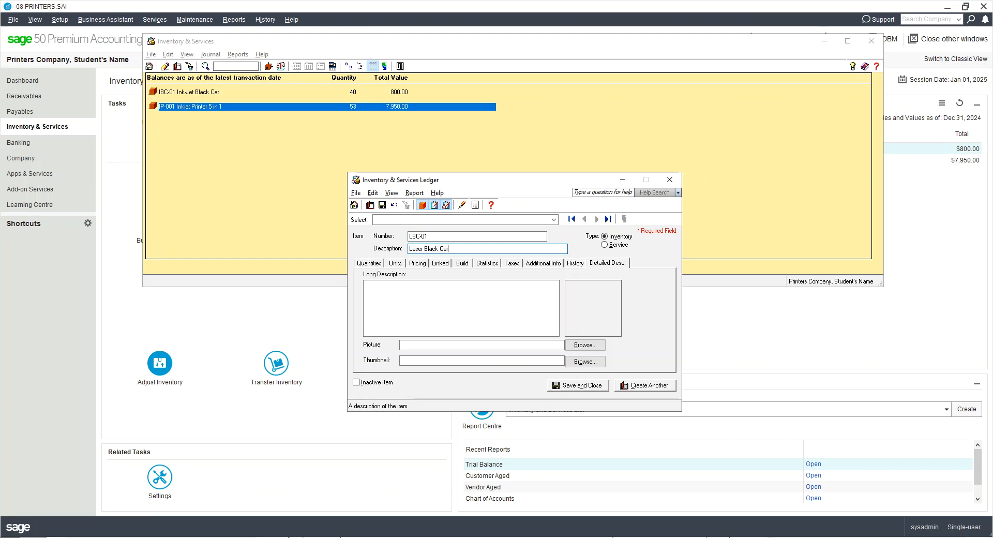
{"action": "key", "text": "BackSpace"}
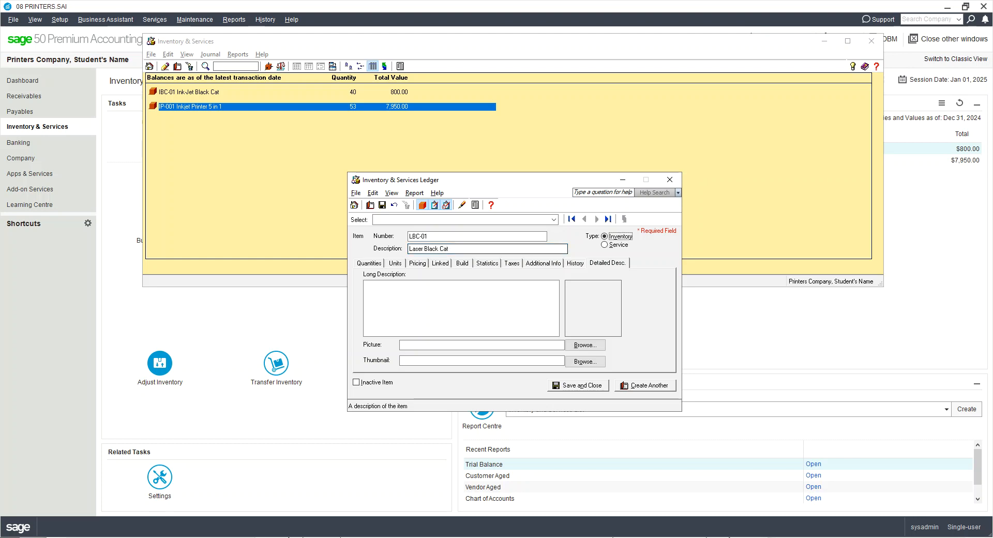
Set the minimum reorder level of item LBC-01 to 10
{"action": "left_click", "coordinate": [376, 264]}
{"action": "left_click", "coordinate": [466, 347]}
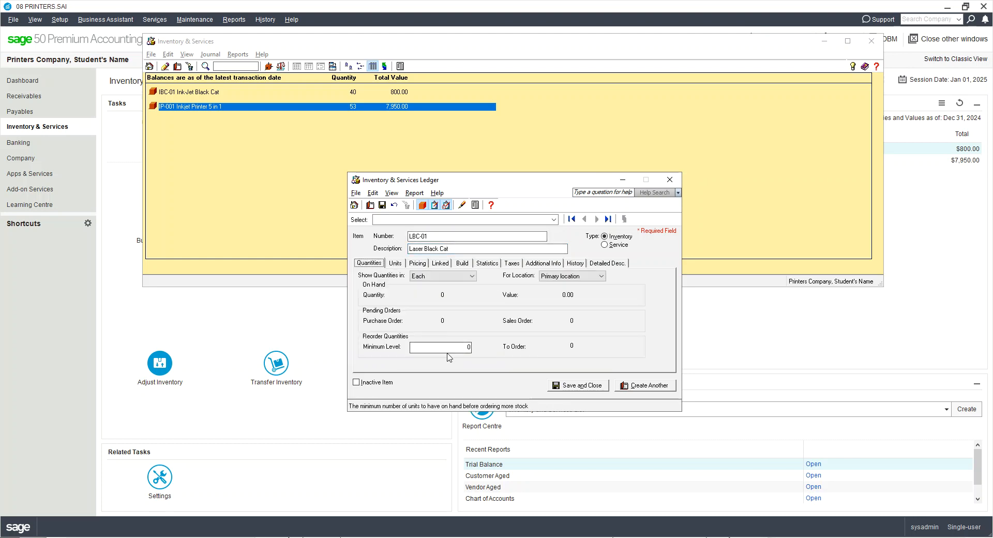
{"action": "type", "text": "10"}
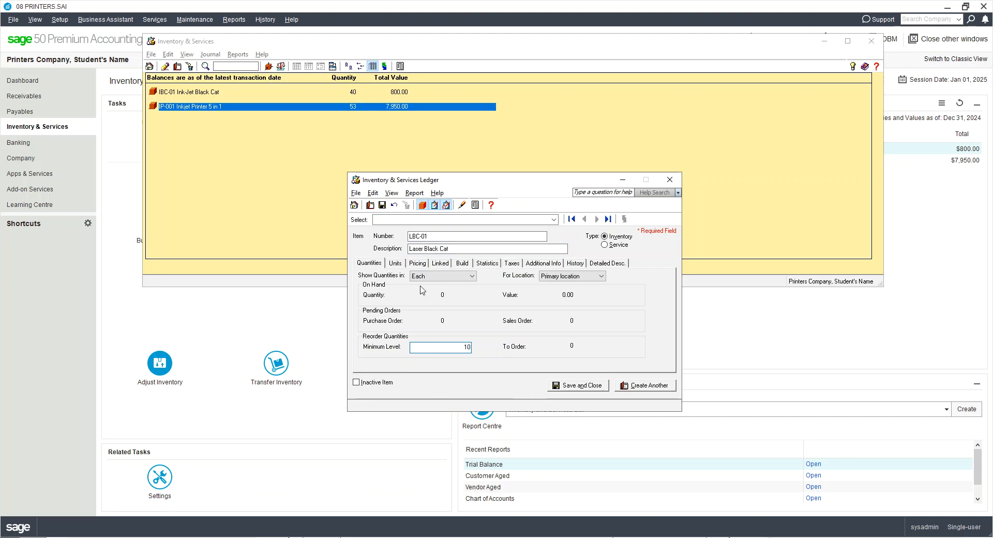
Set the selling prices of item LBC-01 to 99 Regular and 98 Preferred
{"action": "left_click", "coordinate": [396, 264]}
{"action": "left_click", "coordinate": [418, 263]}
{"action": "left_click", "coordinate": [452, 319]}
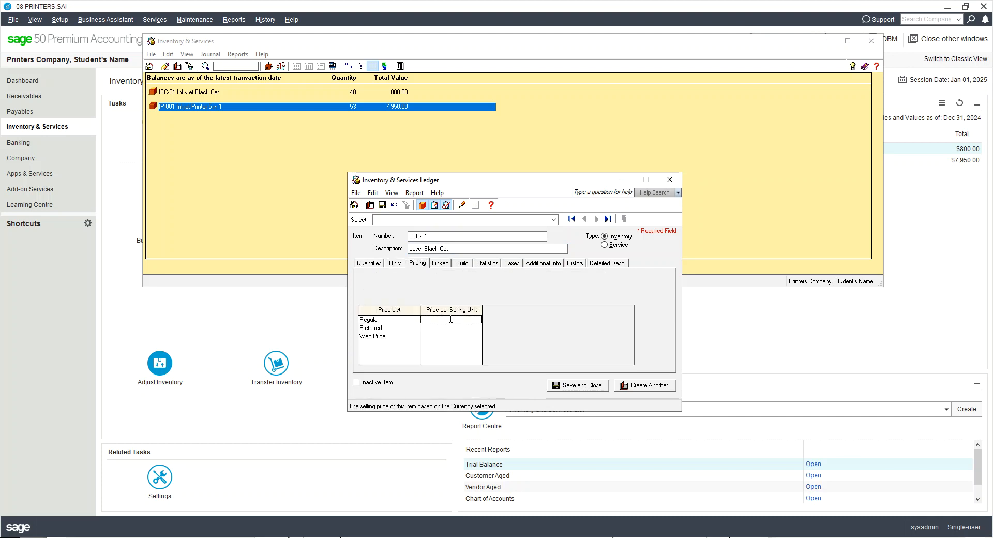
{"action": "type", "text": "98"}
{"action": "key", "text": "Tab"}
{"action": "left_click", "coordinate": [452, 319]}
{"action": "type", "text": "99"}
{"action": "key", "text": "Tab"}
{"action": "type", "text": "98"}
{"action": "key", "text": "Tab"}
Link item LBC-01 to asset account 1280 Inventory Ink Cartridges - Lasers, revenue account 4110 Sales Lasers and COGS account 5020
{"action": "left_click", "coordinate": [440, 262]}
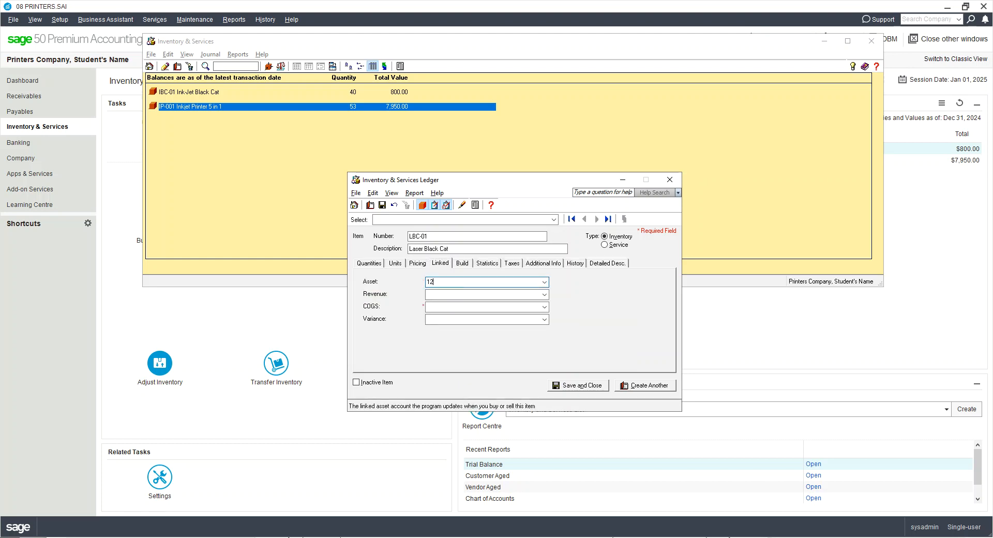
{"action": "left_click", "coordinate": [430, 294]}
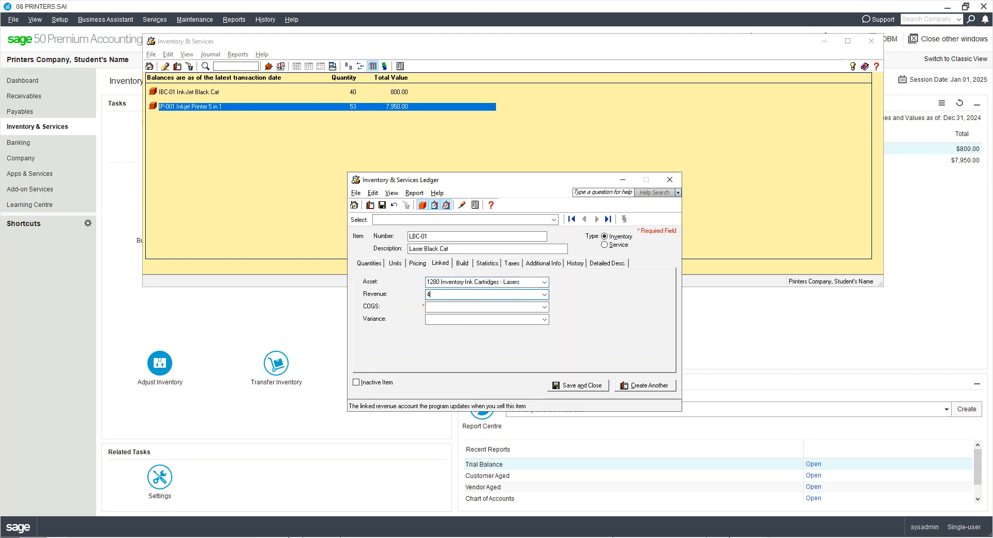
{"action": "key", "text": "Tab"}
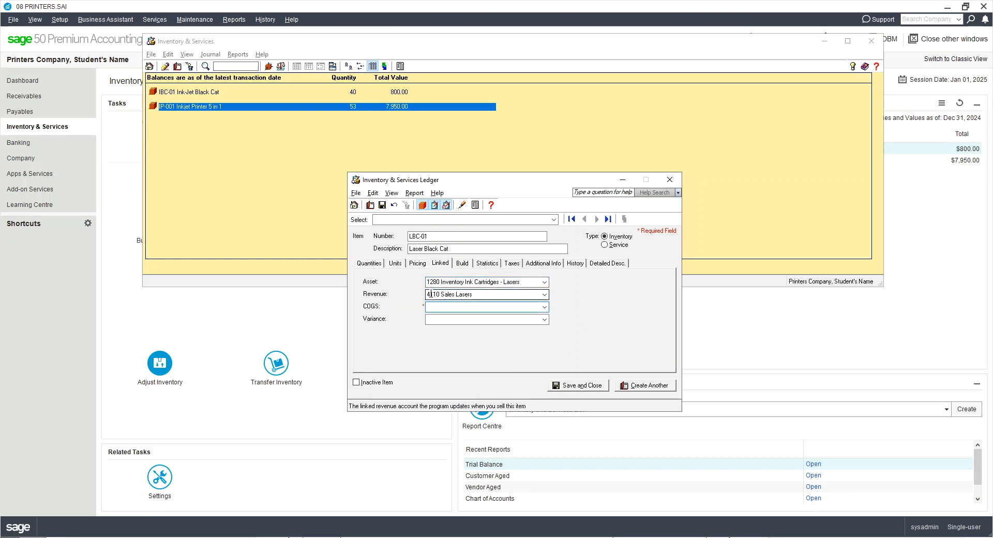
{"action": "type", "text": "5020"}
{"action": "key", "text": "Tab"}
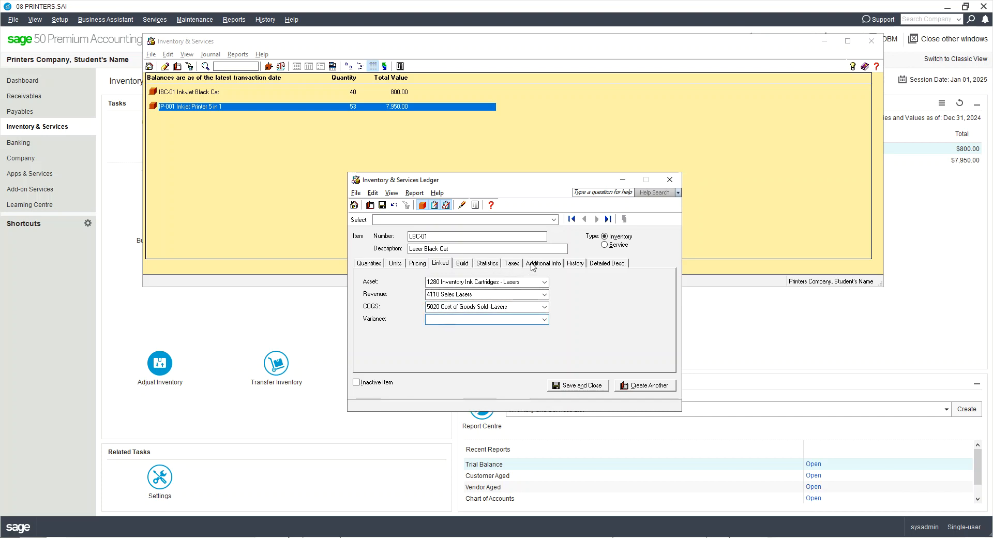
Set item LBC-01's opening quantity to 16 and opening value to 1,056.00, and save it with a new blank item record opened
{"action": "left_click", "coordinate": [579, 264]}
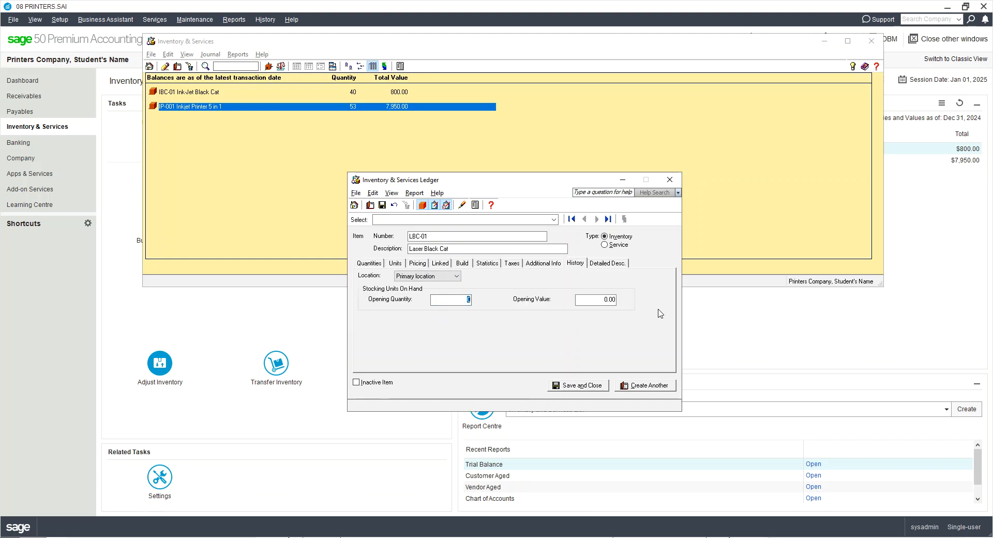
{"action": "key", "text": "Tab"}
{"action": "type", "text": "1056"}
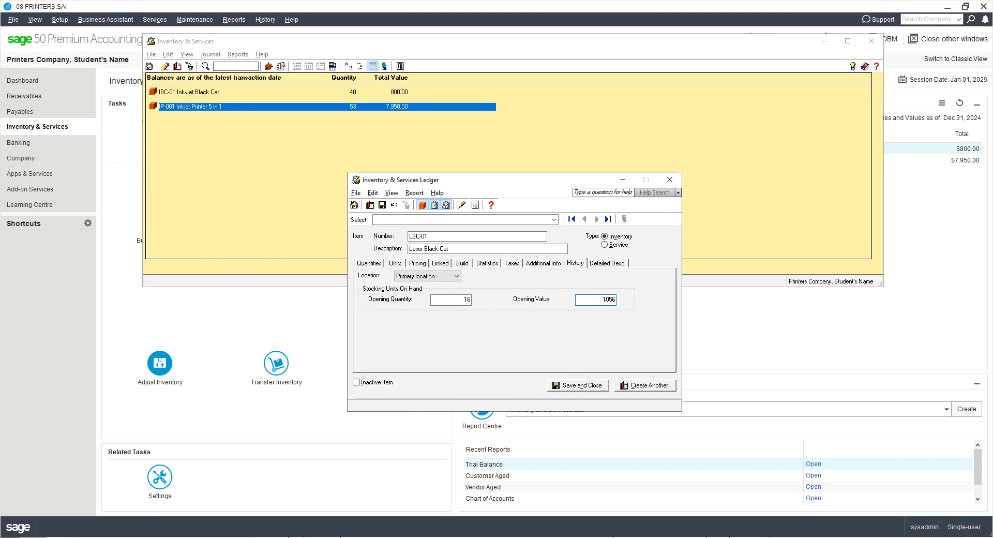
{"action": "left_click", "coordinate": [646, 385]}
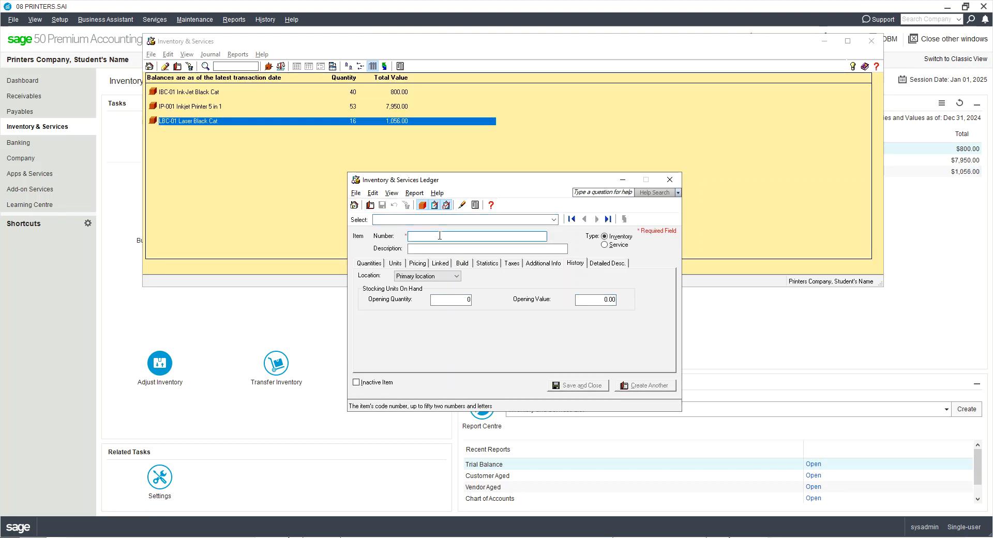
Number the new inventory item LP0001 with the description Laser Printer, and enter its minimum reorder level
{"action": "type", "text": "LP0001"}
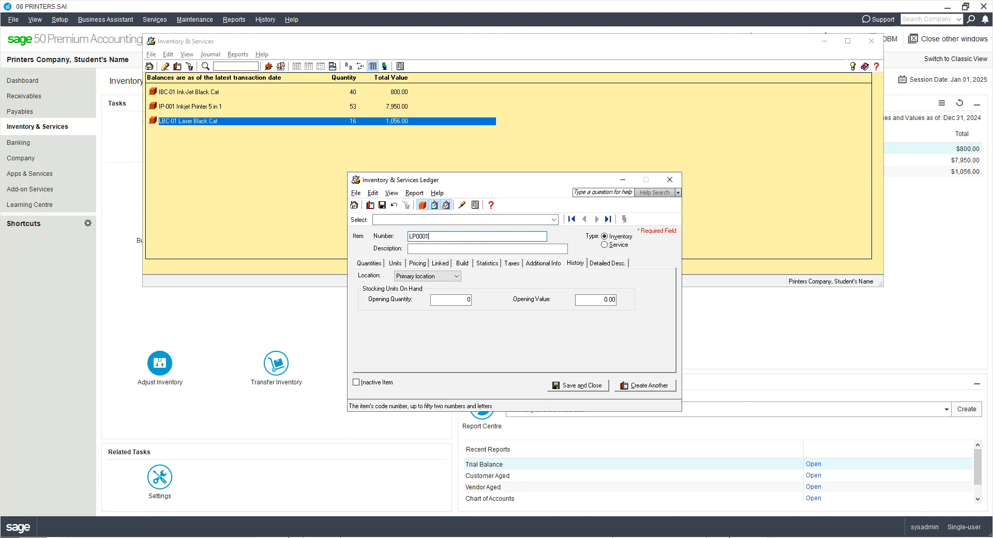
{"action": "left_click", "coordinate": [410, 249]}
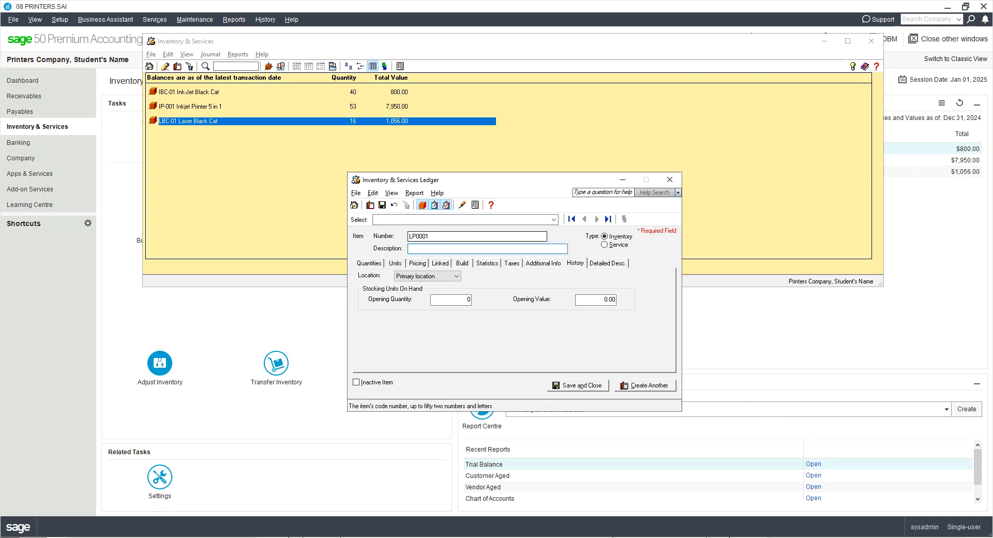
{"action": "type", "text": "Lasert Printer"}
{"action": "key", "text": "Tab"}
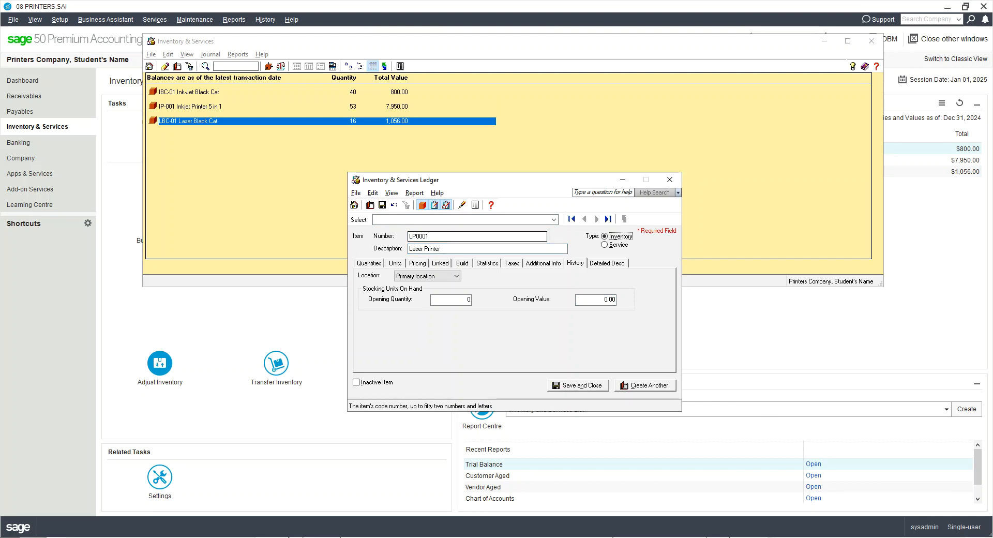
{"action": "left_click", "coordinate": [364, 263]}
{"action": "left_click_drag", "start_coordinate": [435, 345], "coordinate": [478, 349]}
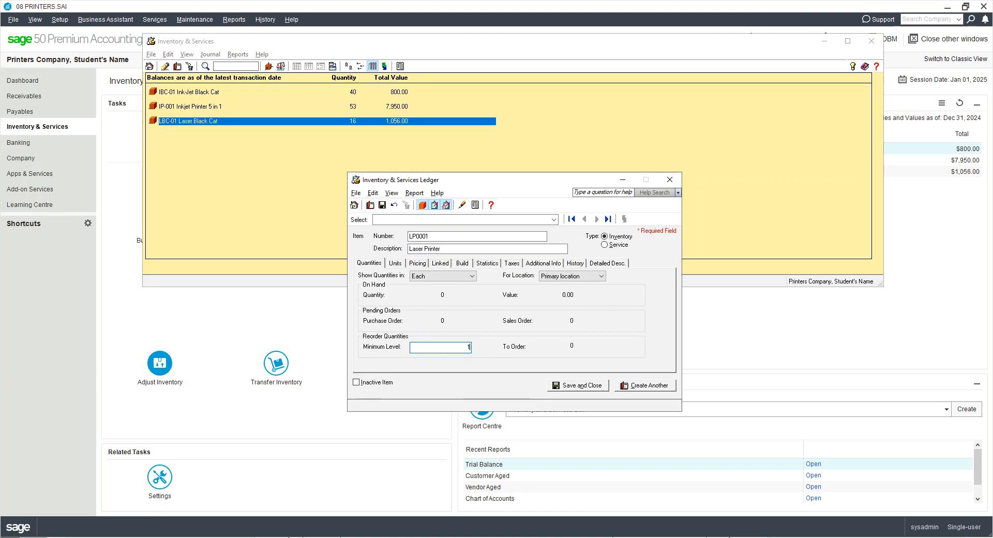
Set the selling prices of item LP0001 to 400 Regular, 385 Preferred and 0 Web Price
{"action": "left_click", "coordinate": [395, 263]}
{"action": "left_click", "coordinate": [418, 263]}
{"action": "left_click", "coordinate": [432, 319]}
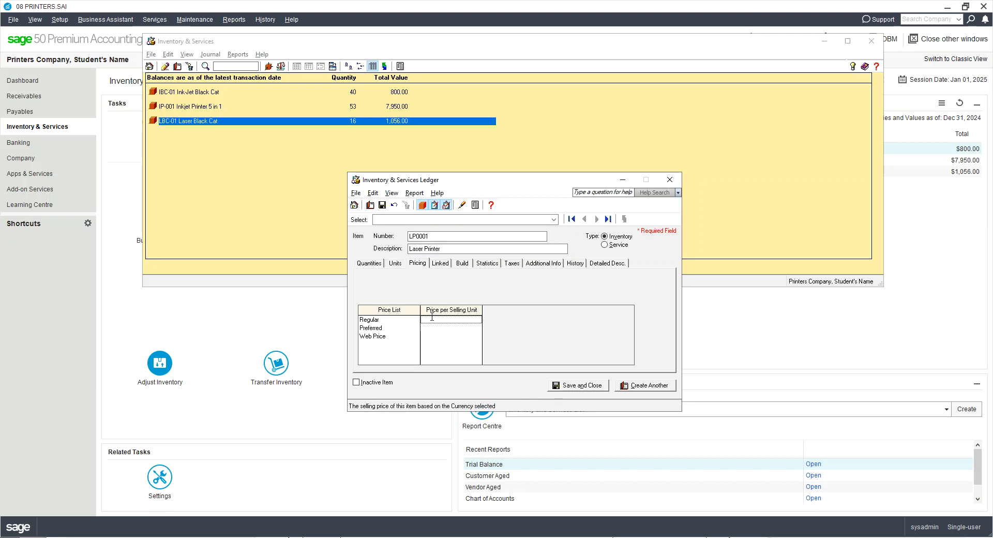
{"action": "type", "text": "400"}
{"action": "key", "text": "Tab"}
{"action": "type", "text": "385"}
{"action": "key", "text": "Tab"}
{"action": "type", "text": "0"}
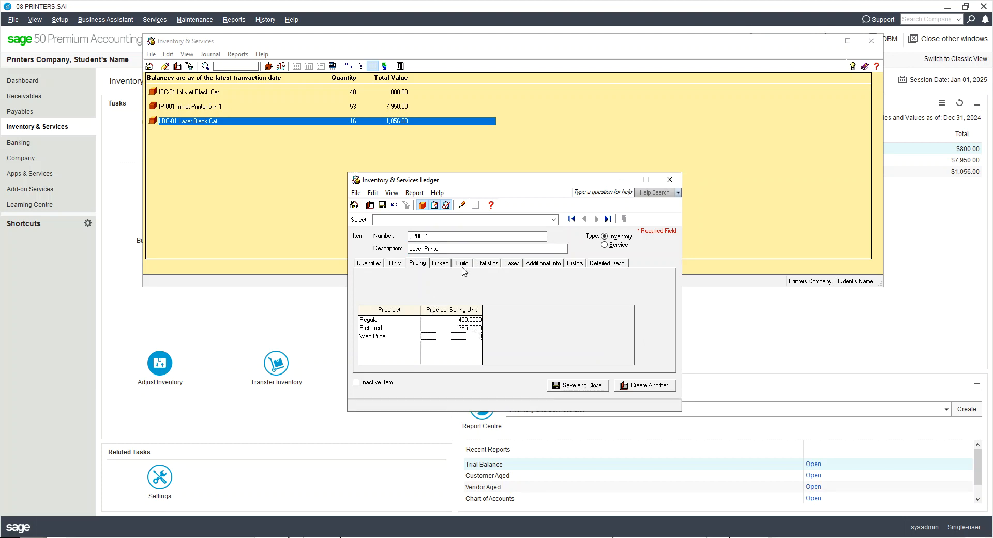
Link item LP0001 to asset account 1260 Inventory Laser Printers, revenue account 4110 Sales Lasers and COGS account 5020
{"action": "left_click", "coordinate": [441, 264]}
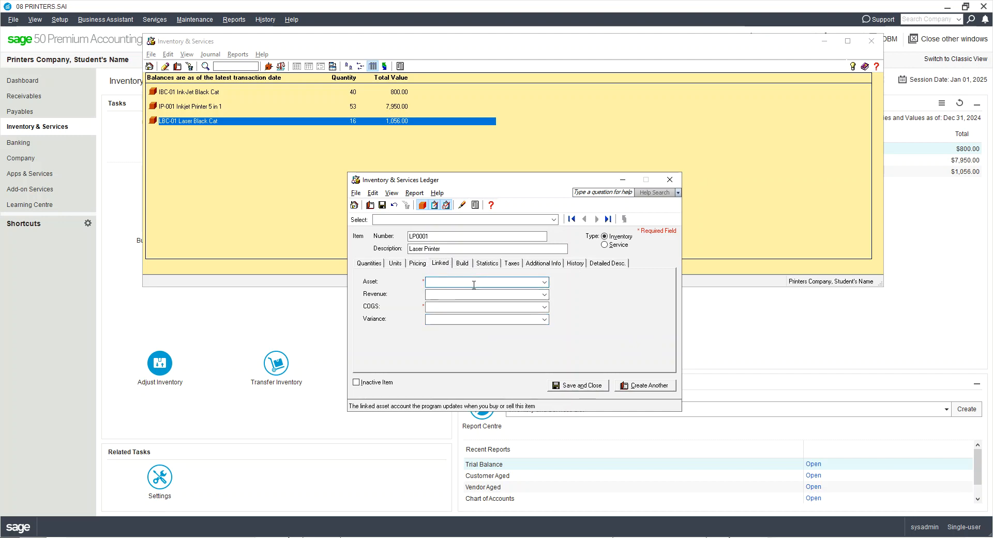
{"action": "type", "text": "1260"}
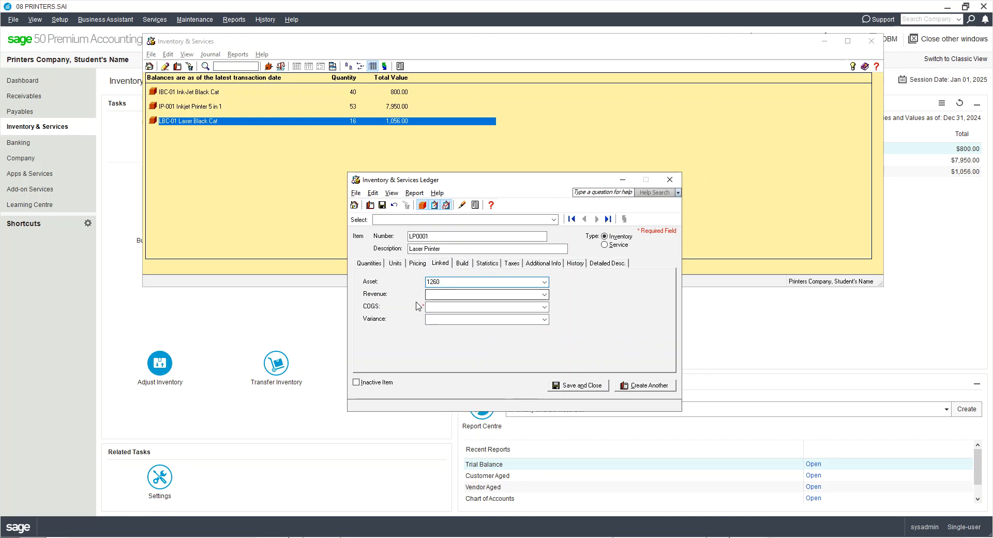
{"action": "left_click", "coordinate": [450, 295]}
{"action": "type", "text": "4110"}
{"action": "left_click", "coordinate": [484, 305]}
{"action": "type", "text": "5020"}
{"action": "key", "text": "Tab"}
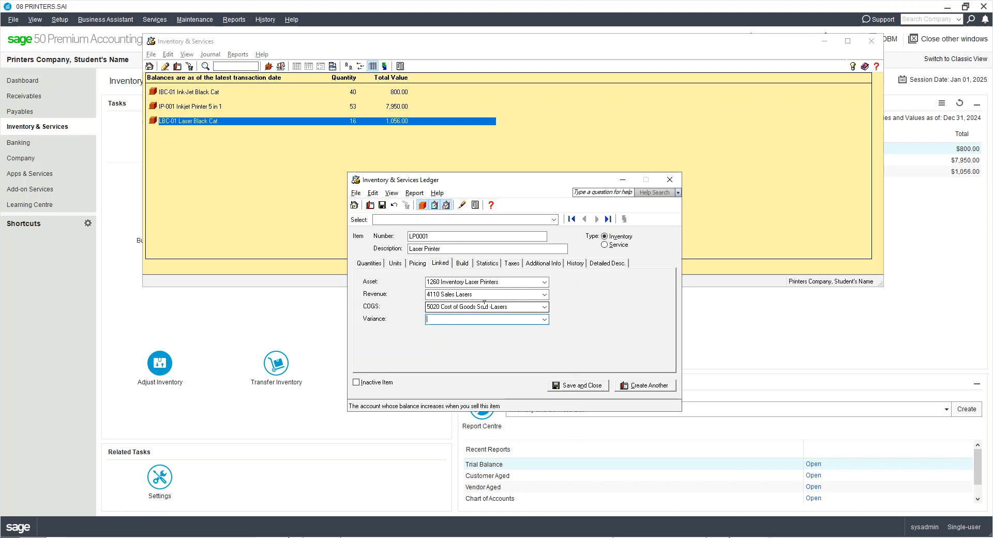
Set item LP0001's opening quantity to 20 and opening value to 5,800.00, and save it with a new blank item record opened
{"action": "left_click", "coordinate": [575, 264]}
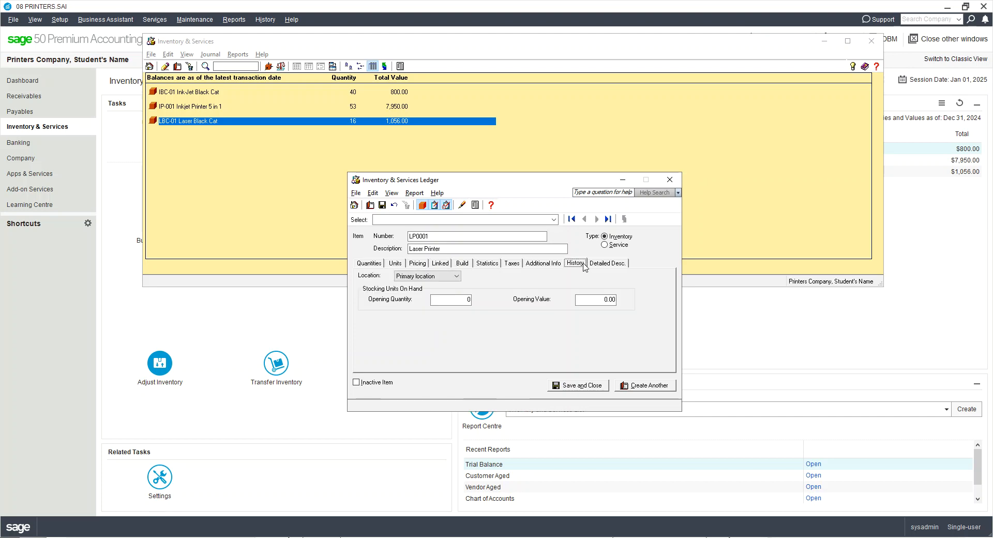
{"action": "left_click", "coordinate": [449, 300]}
{"action": "type", "text": "20"}
{"action": "key", "text": "Tab"}
{"action": "type", "text": "5800"}
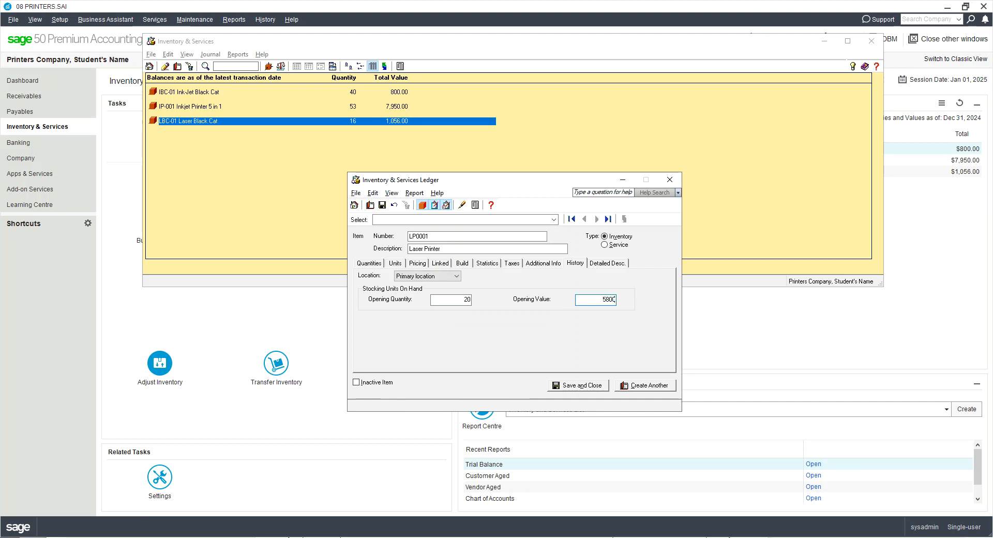
{"action": "key", "text": "Tab"}
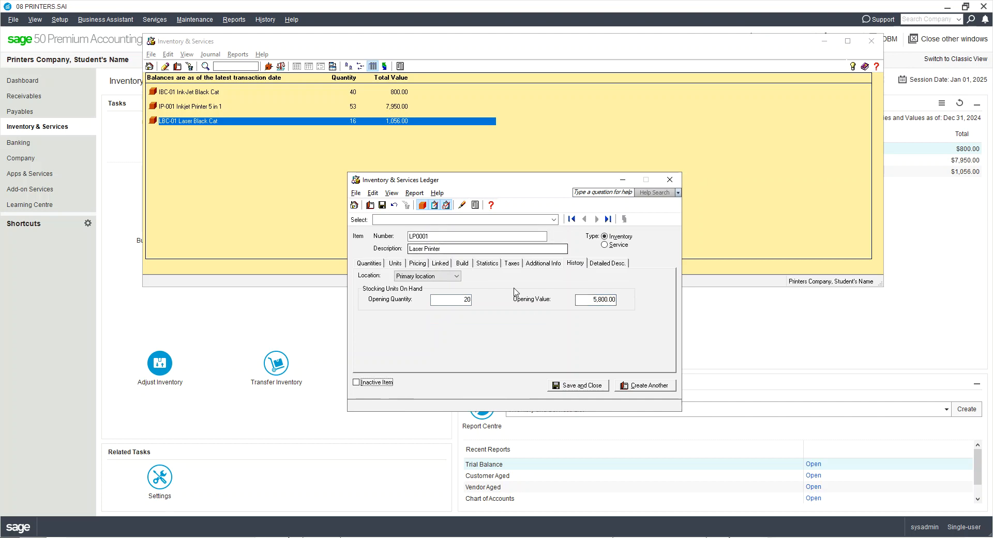
{"action": "key", "text": "Tab"}
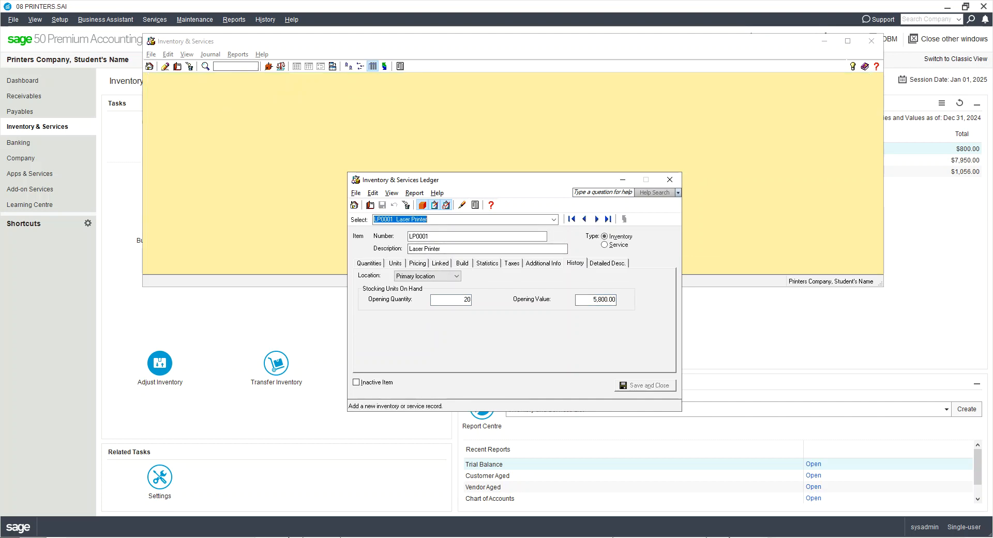
Number the new inventory item C-01 with the description Printer Cable USB, and enter its minimum reorder level
{"action": "type", "text": "C-"}
{"action": "key", "text": "Tab"}
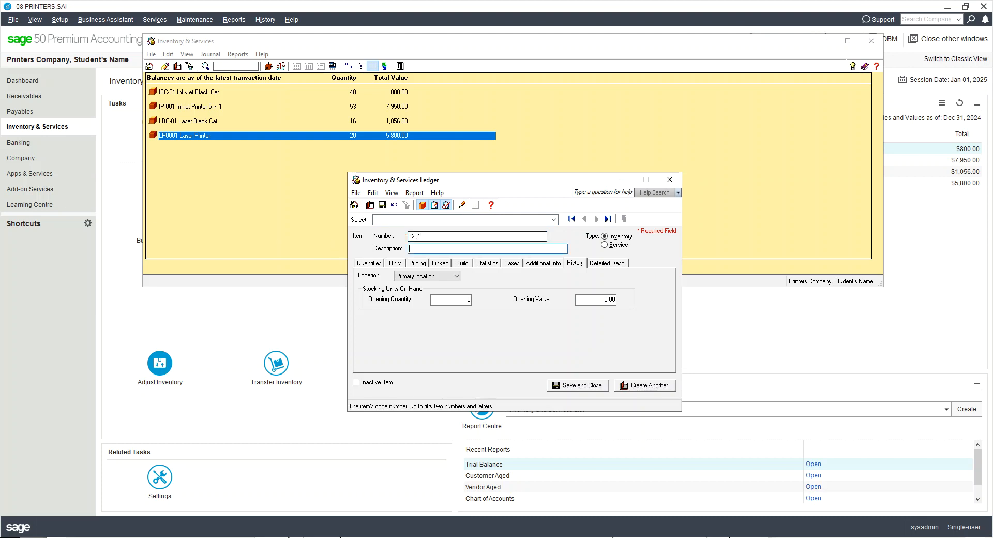
{"action": "type", "text": "Printer Cable USB"}
{"action": "left_click", "coordinate": [372, 263]}
{"action": "left_click", "coordinate": [437, 347]}
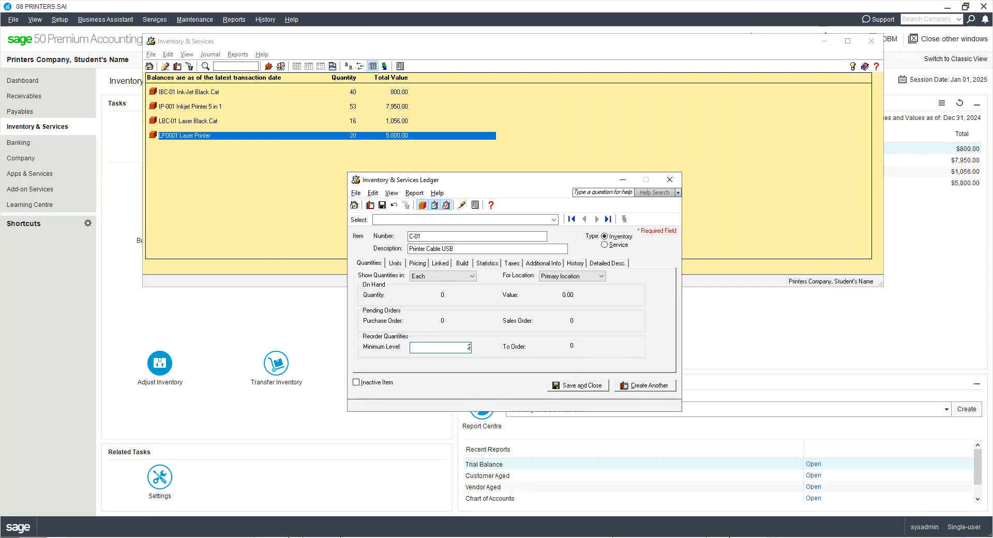
Set the selling prices of item C-01 to 15 Regular, 14.50 Preferred and 0 Web Price
{"action": "left_click", "coordinate": [394, 264]}
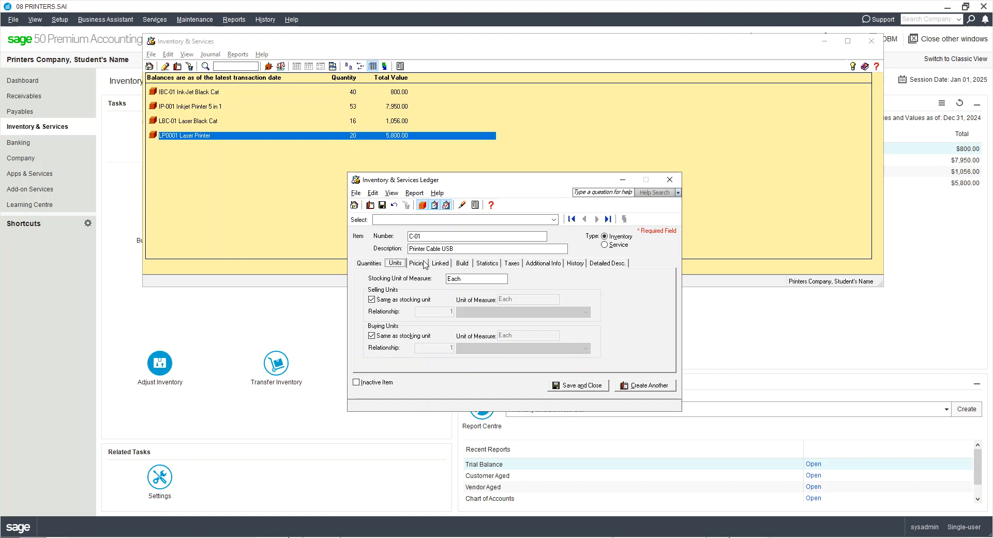
{"action": "left_click", "coordinate": [424, 264]}
{"action": "left_click", "coordinate": [451, 322]}
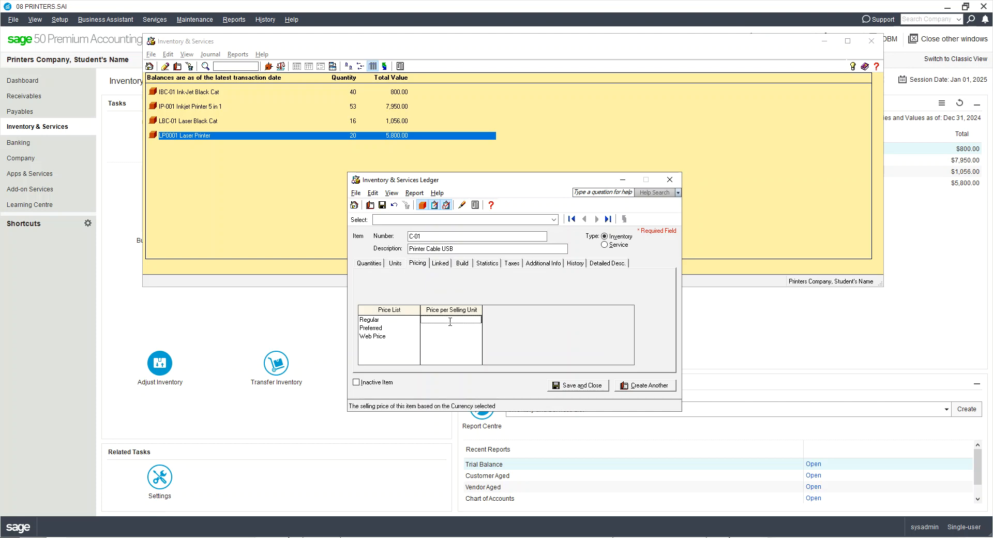
{"action": "type", "text": "15"}
{"action": "key", "text": "Tab"}
{"action": "type", "text": "14.00"}
{"action": "key", "text": "BackSpace"}
{"action": "key", "text": "BackSpace"}
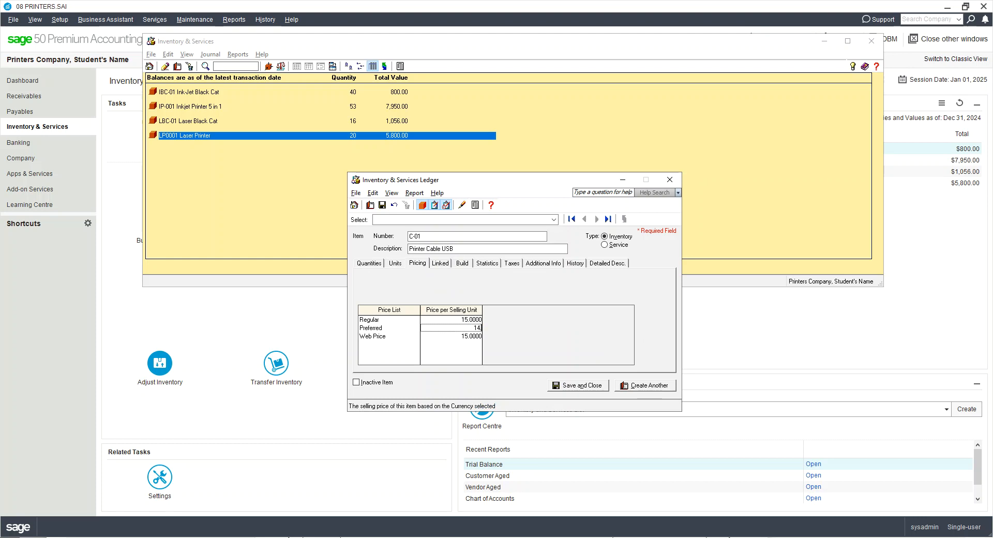
{"action": "type", "text": "50"}
{"action": "key", "text": "Tab"}
{"action": "type", "text": "0"}
{"action": "key", "text": "Tab"}
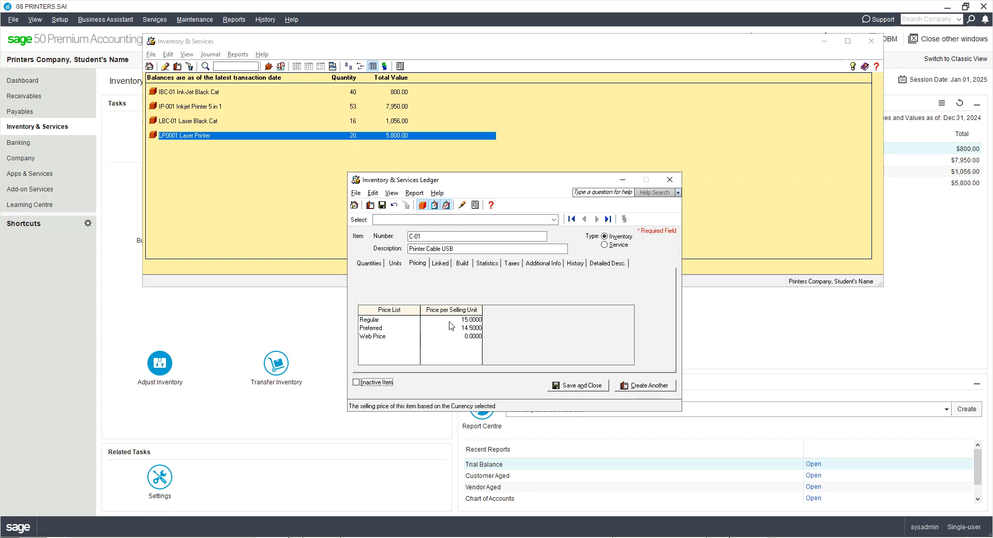
Link item C-01 to asset account 1290 Inventory Printer Cables, revenue account 4120 Sales Cables and COGS account 5030
{"action": "left_click", "coordinate": [440, 262]}
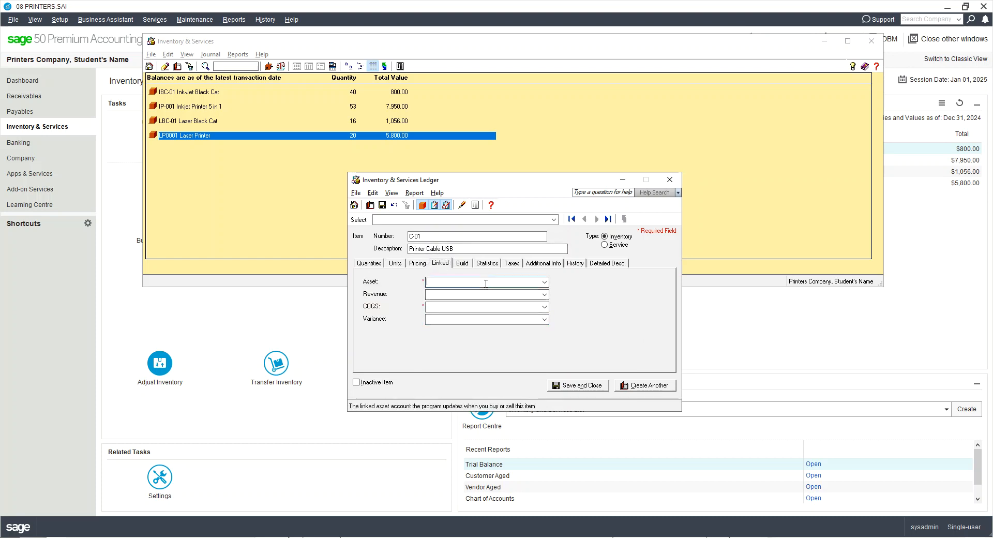
{"action": "type", "text": "1290"}
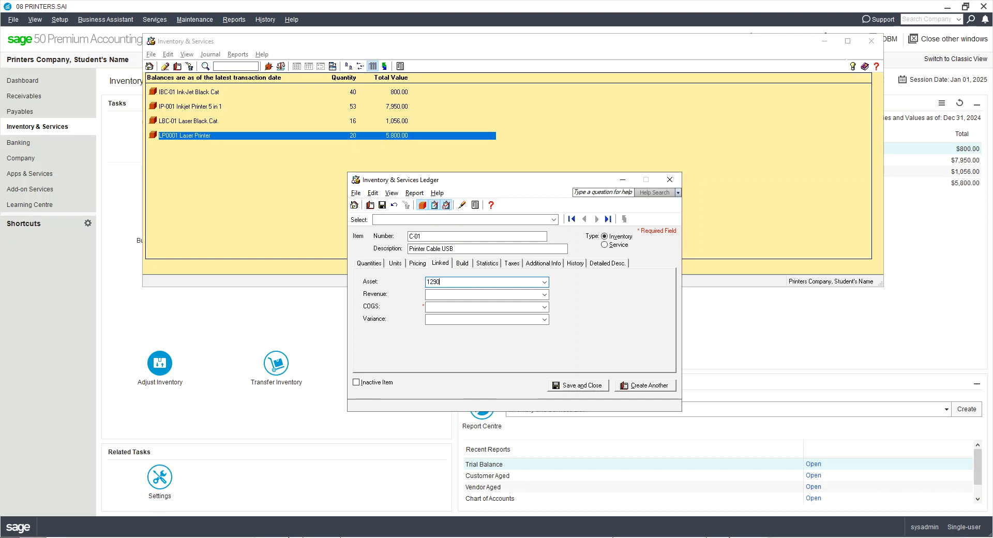
{"action": "left_click", "coordinate": [437, 292]}
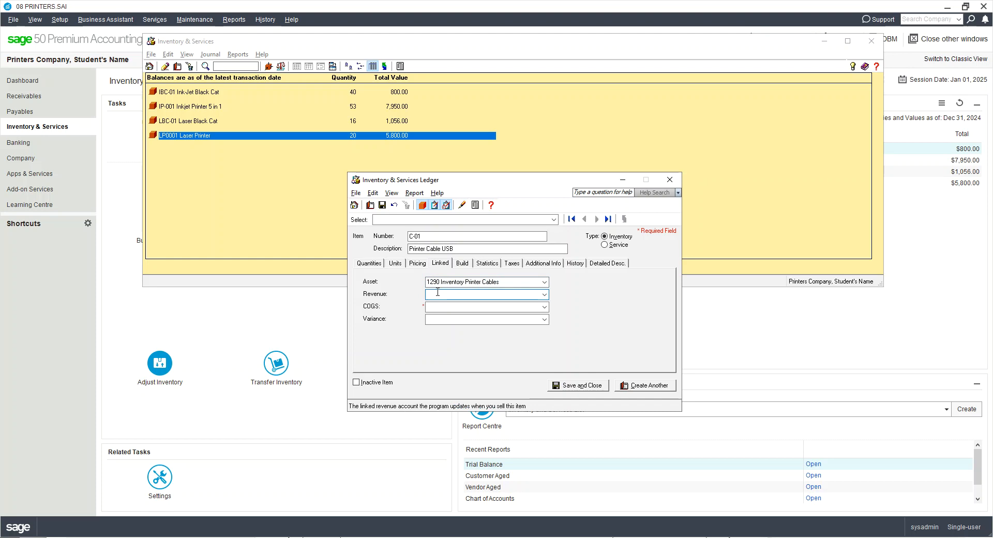
{"action": "type", "text": "4120"}
{"action": "key", "text": "Return"}
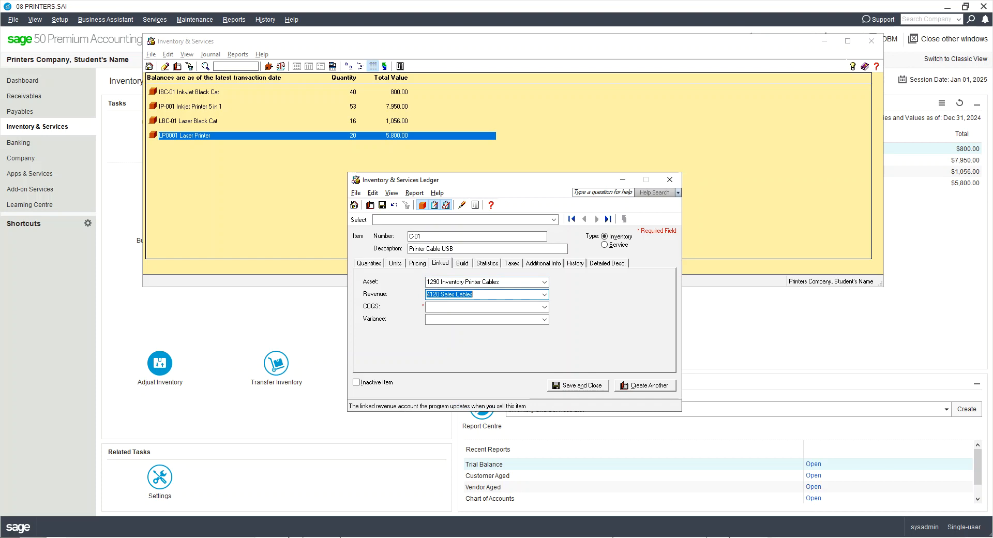
{"action": "left_click", "coordinate": [467, 306]}
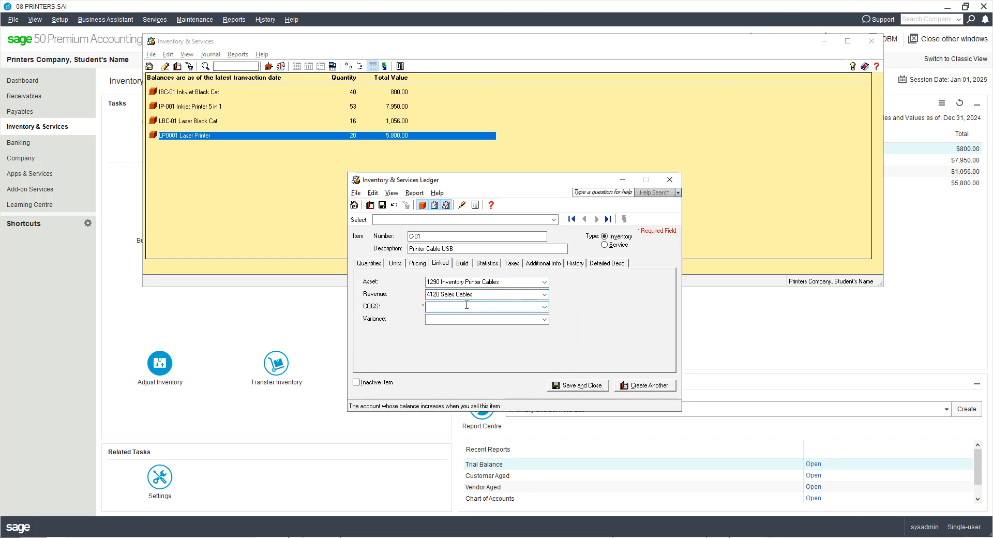
{"action": "type", "text": "5030"}
{"action": "key", "text": "Return"}
Set item C-01's opening quantity to 50 and its opening value to 350.00
{"action": "left_click", "coordinate": [575, 262]}
{"action": "key", "text": "Tab"}
{"action": "type", "text": "50"}
{"action": "key", "text": "Tab"}
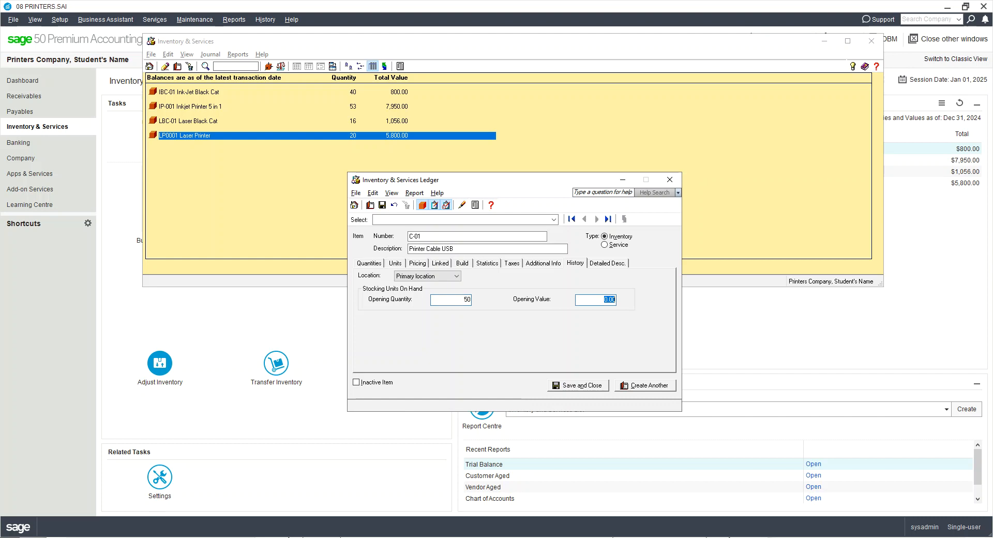
{"action": "type", "text": "350"}
{"action": "key", "text": "Tab"}
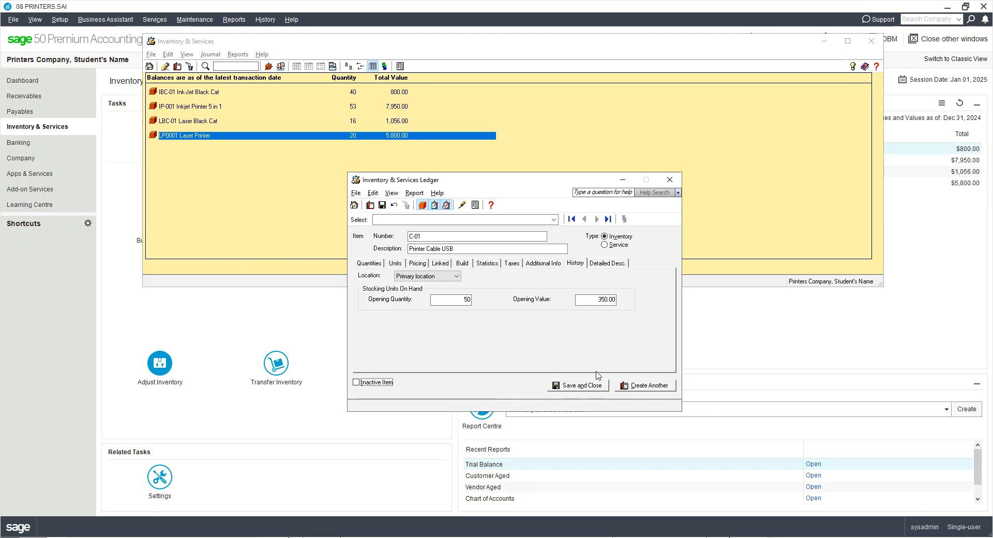
Save and close the C-01 item record, and close the Inventory & Services window
{"action": "left_click", "coordinate": [579, 385]}
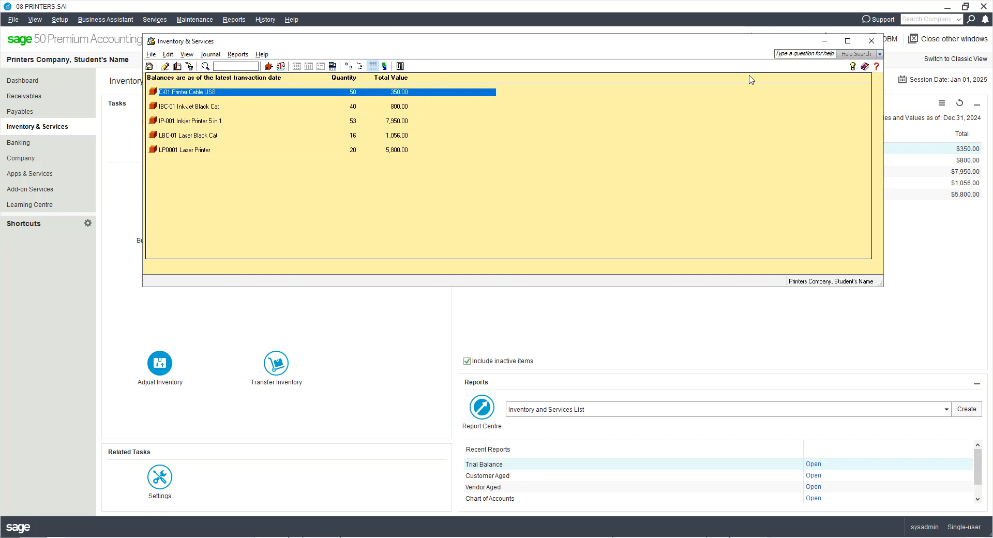
{"action": "left_click", "coordinate": [871, 41]}
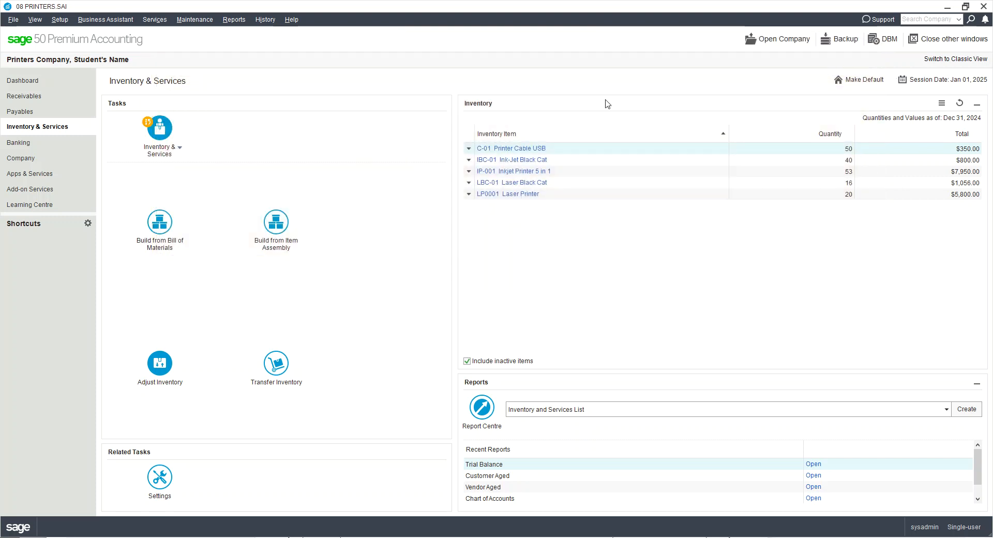
Display the Inventory Summary report for all inventory asset accounts as at Jan 01, 2025, review it and close it
{"action": "left_click", "coordinate": [235, 21]}
{"action": "mouse_move", "coordinate": [294, 147]}
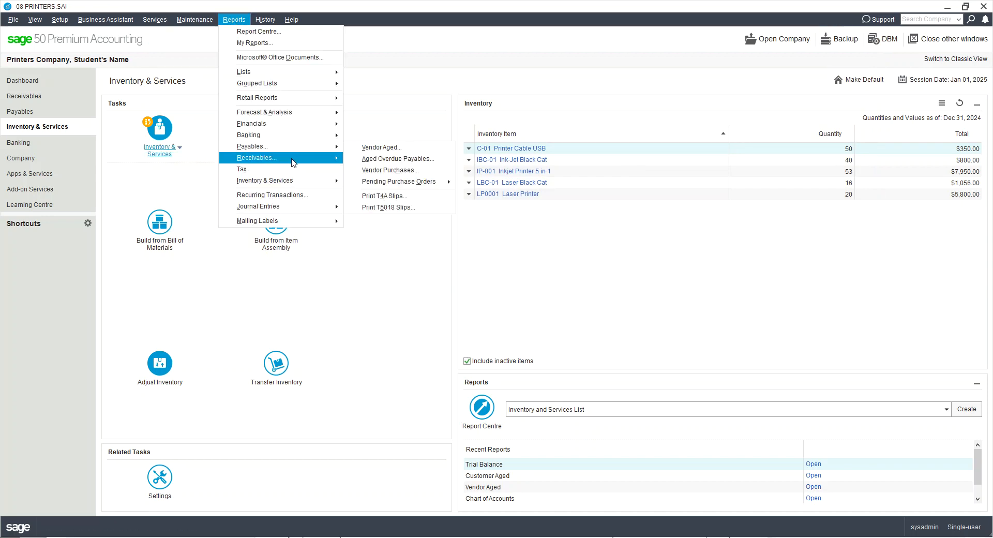
{"action": "left_click", "coordinate": [374, 183]}
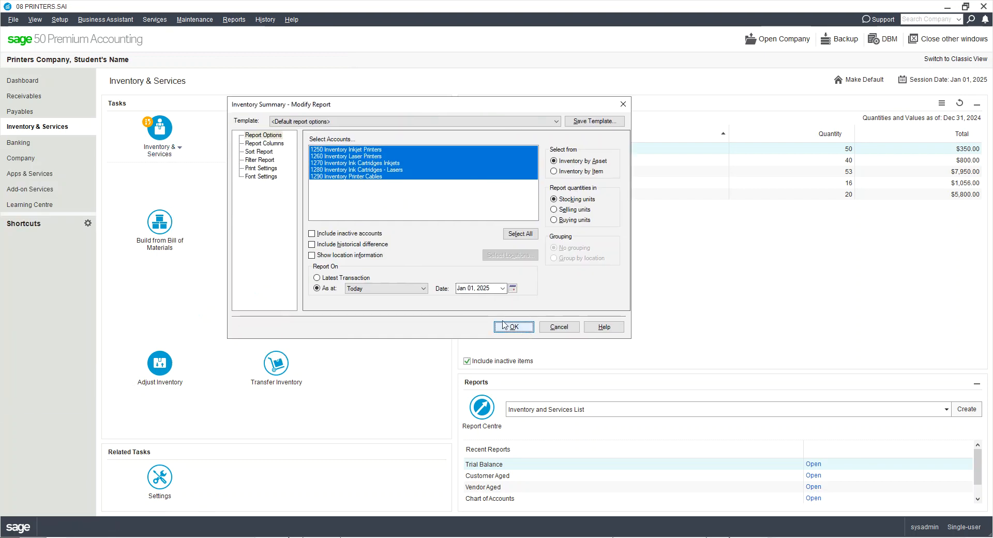
{"action": "left_click", "coordinate": [504, 324]}
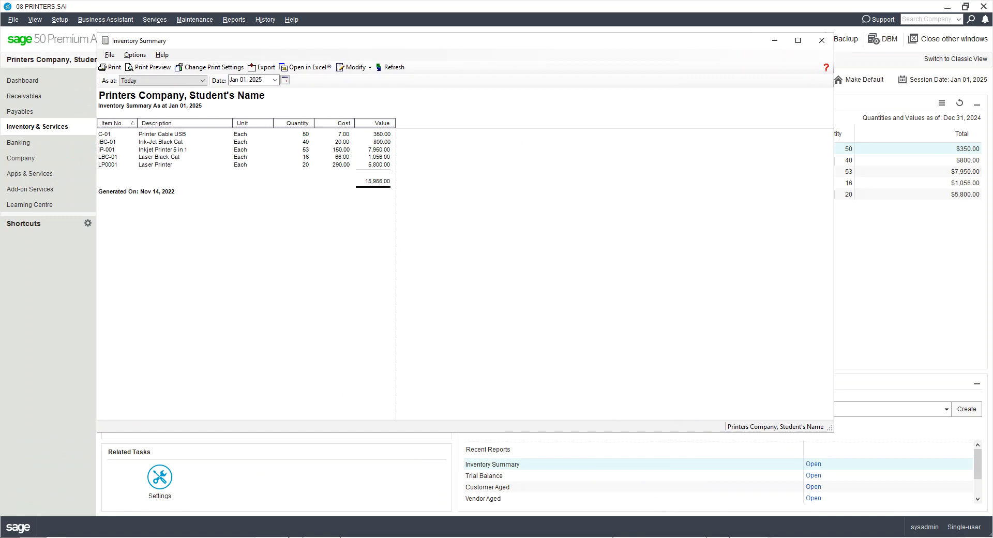
{"action": "left_click", "coordinate": [821, 40]}
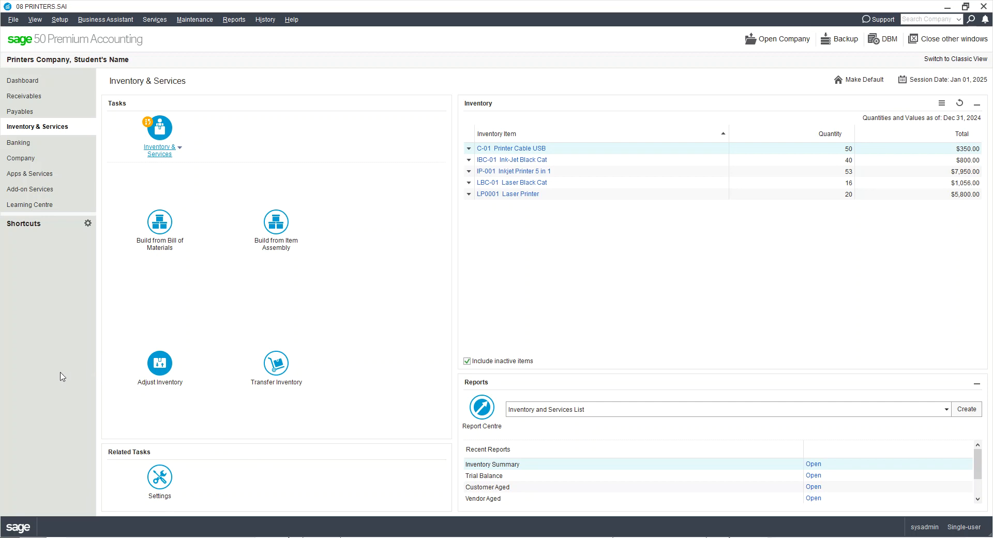
Finish entering historical information for the Inventory & Services module, proceeding without making a backup
{"action": "left_click", "coordinate": [257, 19]}
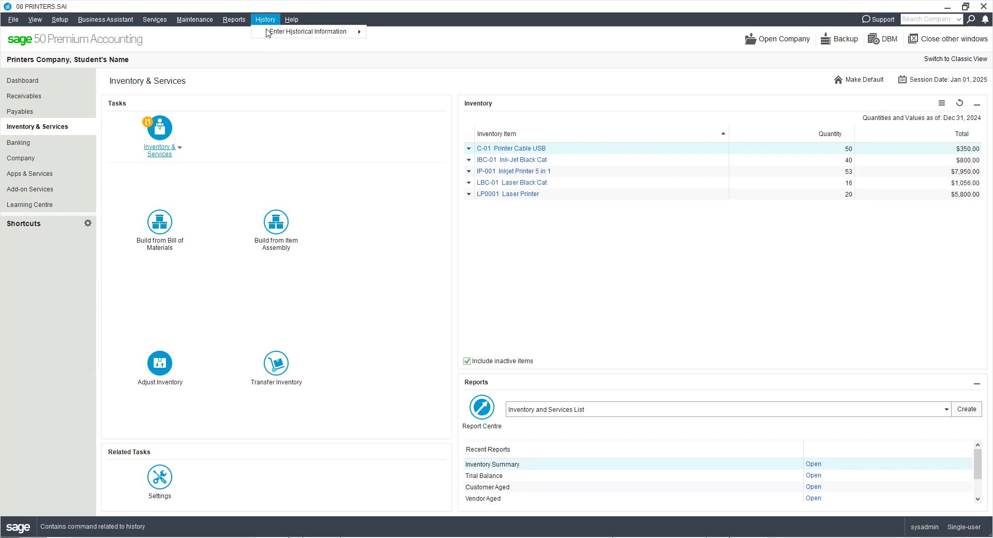
{"action": "mouse_move", "coordinate": [279, 34]}
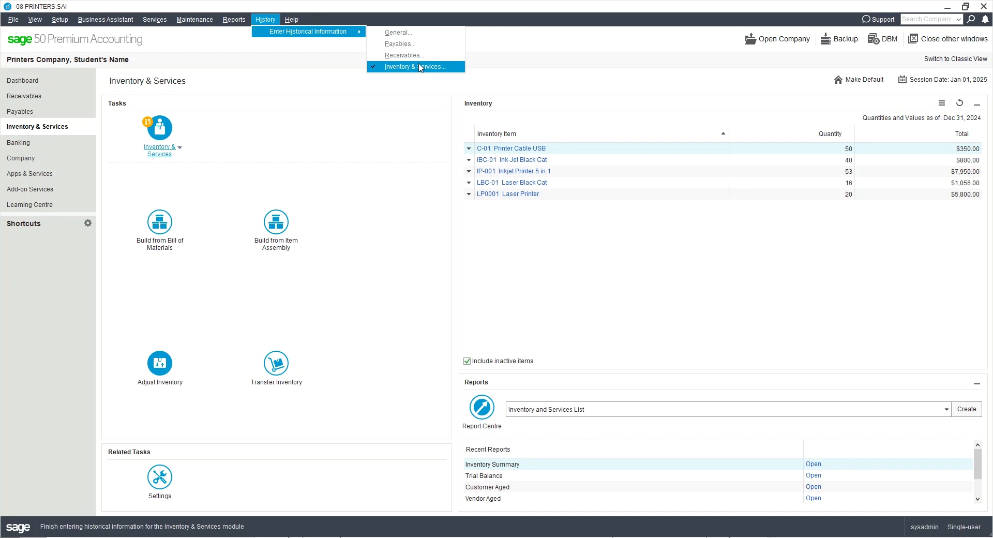
{"action": "left_click", "coordinate": [420, 67]}
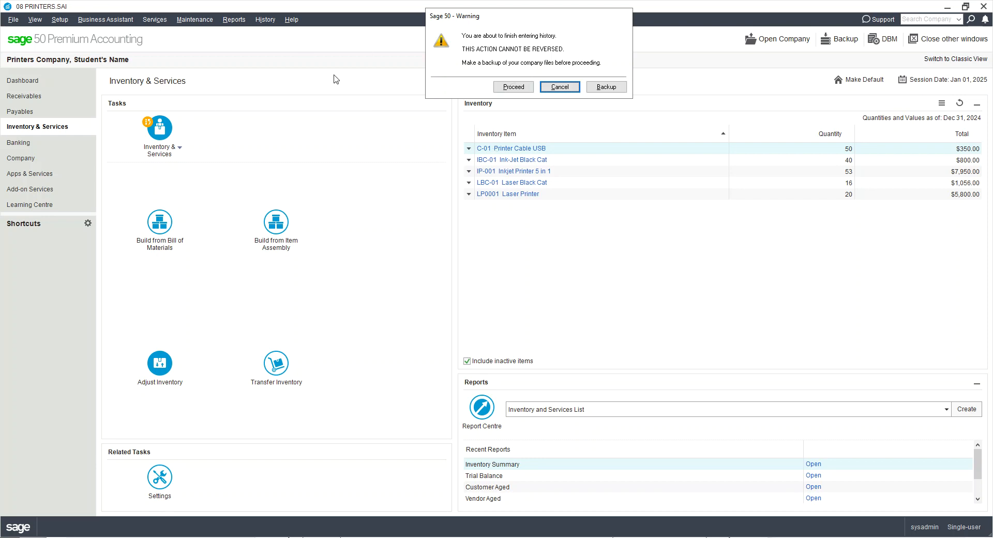
{"action": "left_click", "coordinate": [520, 91]}
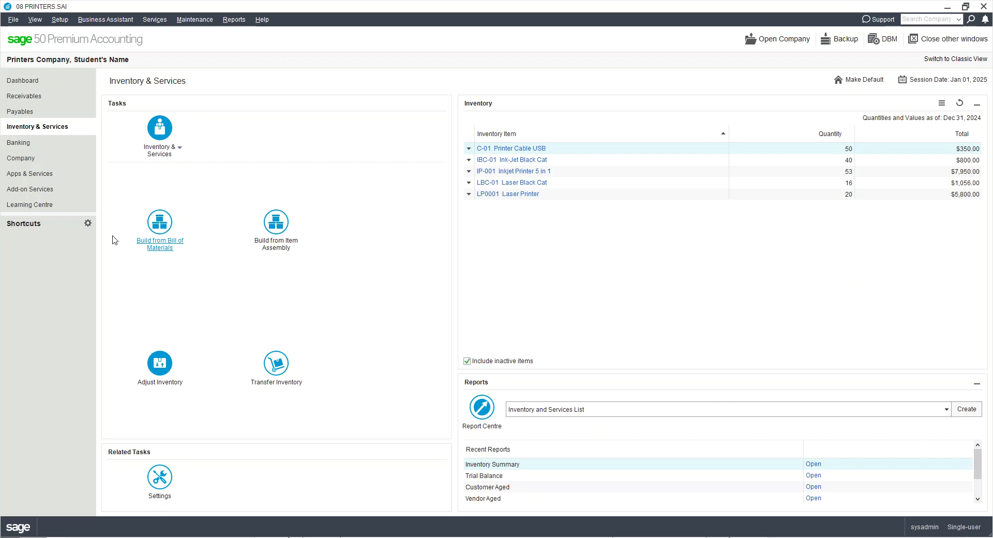
Go to the Receivables module and change the session date to Jan 15, 2025
{"action": "left_click", "coordinate": [42, 97]}
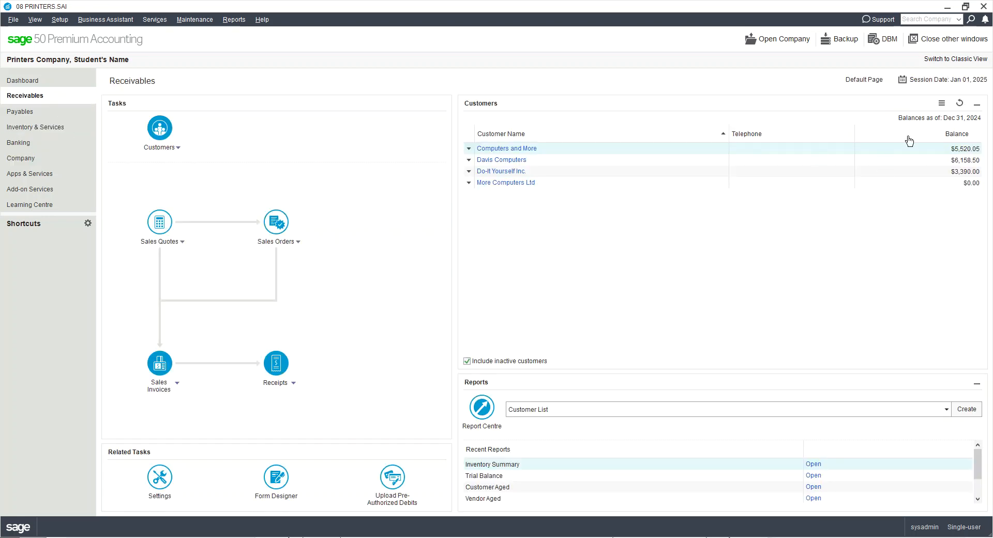
{"action": "left_click", "coordinate": [926, 80]}
{"action": "left_click", "coordinate": [974, 115]}
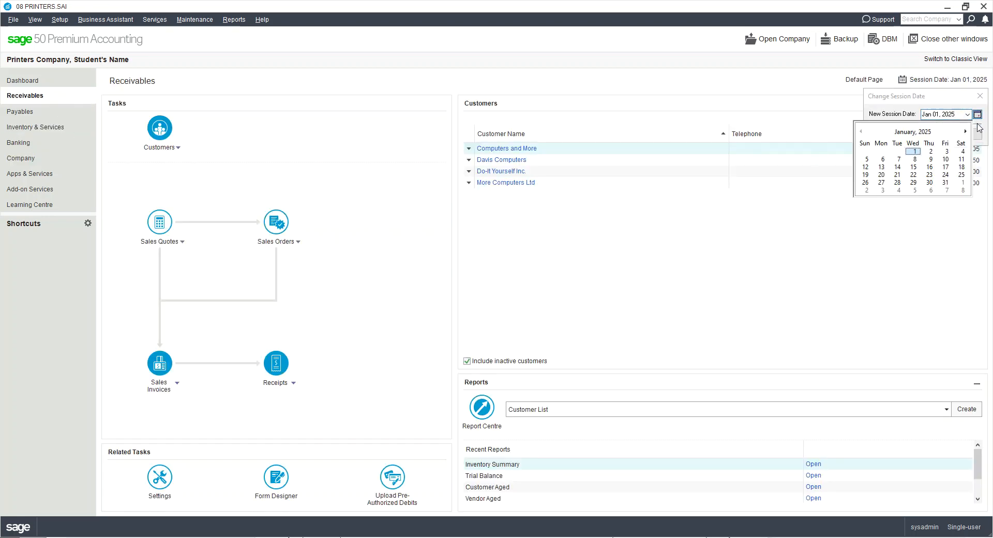
{"action": "left_click", "coordinate": [912, 171]}
{"action": "left_click", "coordinate": [915, 133]}
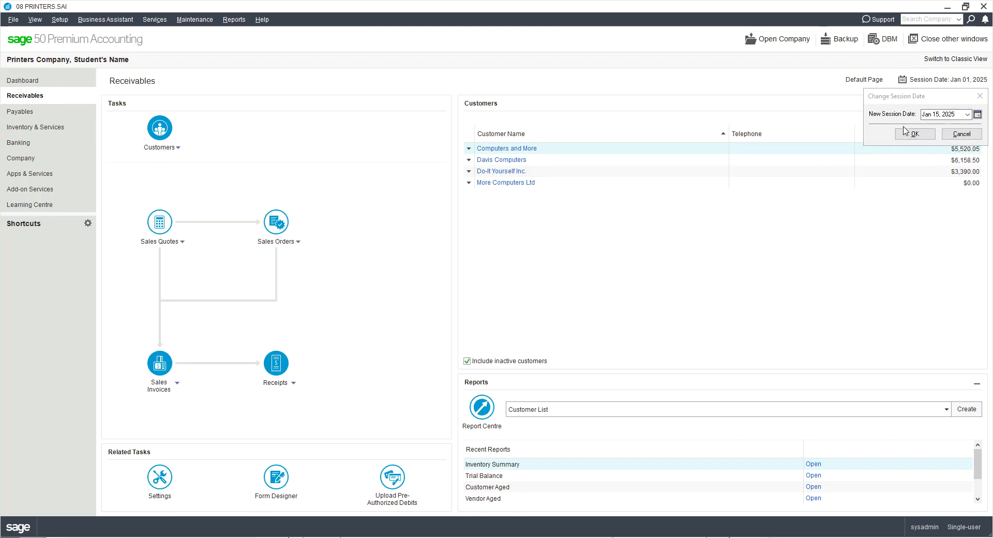
Create a new sales invoice for the customer Do-It Yourself Inc
{"action": "left_click", "coordinate": [176, 388]}
{"action": "left_click", "coordinate": [208, 403]}
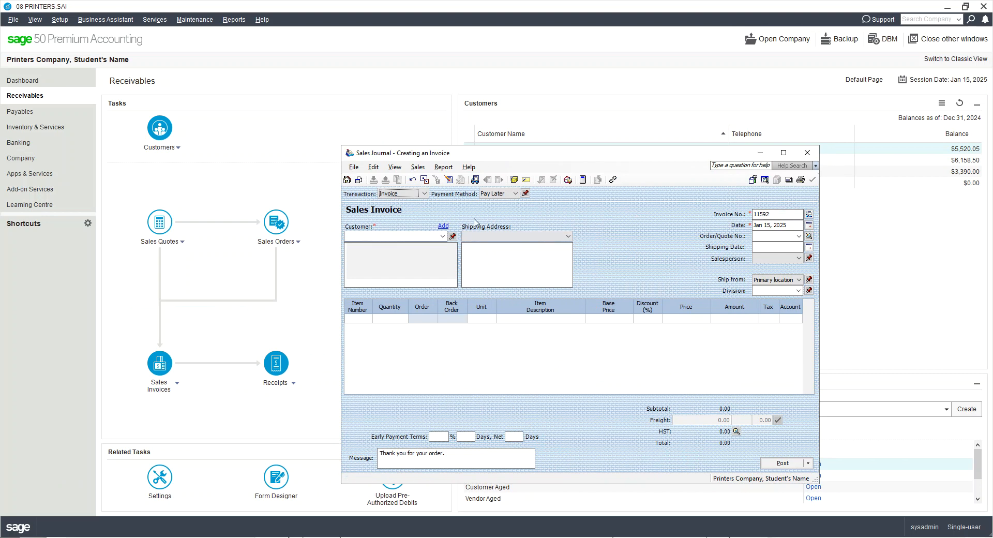
{"action": "left_click", "coordinate": [442, 236]}
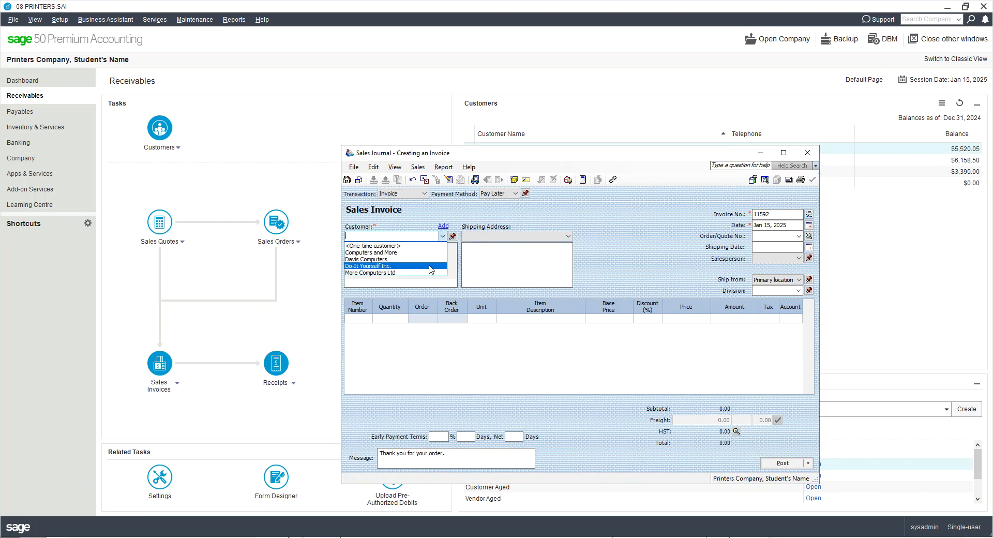
{"action": "left_click", "coordinate": [390, 267]}
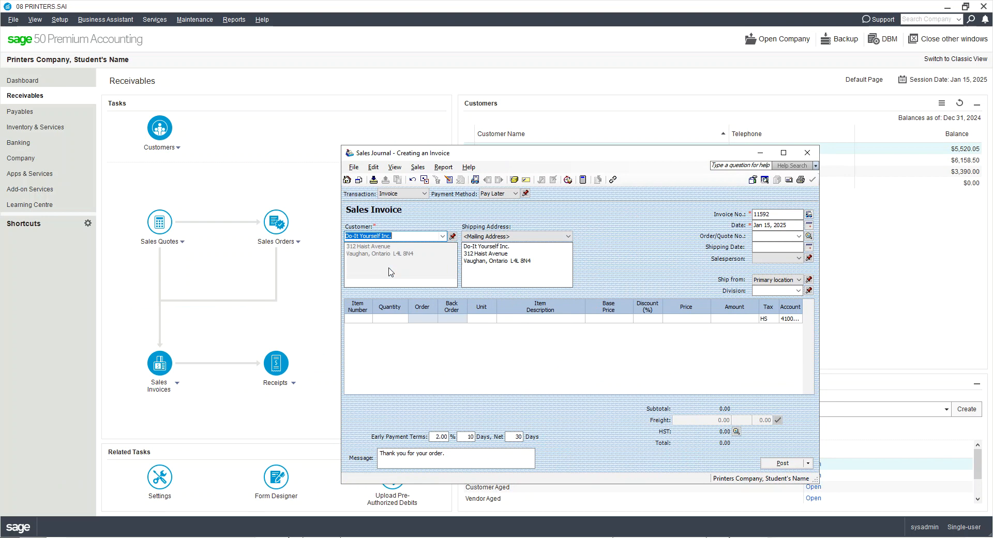
Add item IBC-01 Ink-Jet Black Cat to the first invoice line with a quantity of 10
{"action": "left_click", "coordinate": [366, 318]}
{"action": "double_click", "coordinate": [366, 317]}
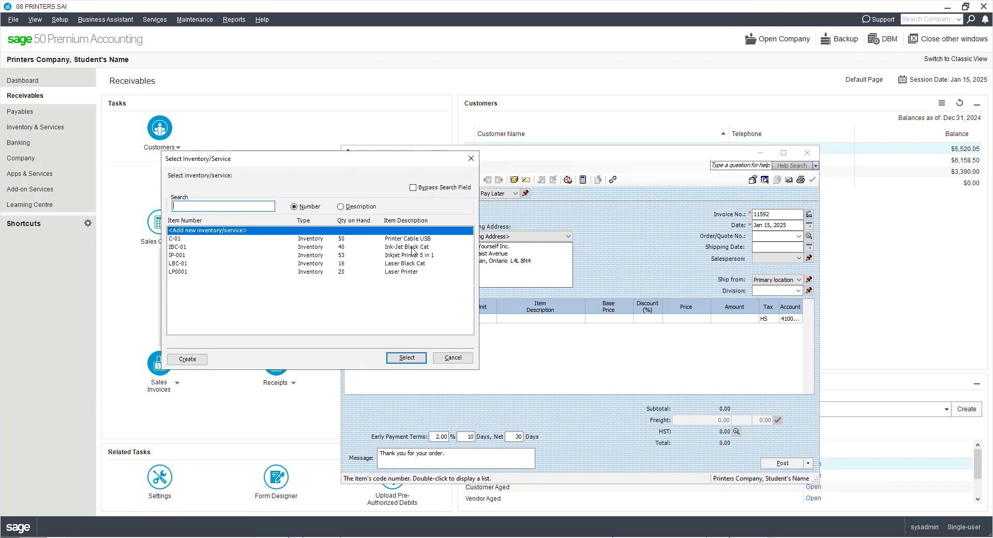
{"action": "double_click", "coordinate": [413, 252]}
{"action": "type", "text": "10"}
Add item IP-001 Inkjet Printer 5 in 1 to the second invoice line with a quantity of 2
{"action": "left_click", "coordinate": [367, 328]}
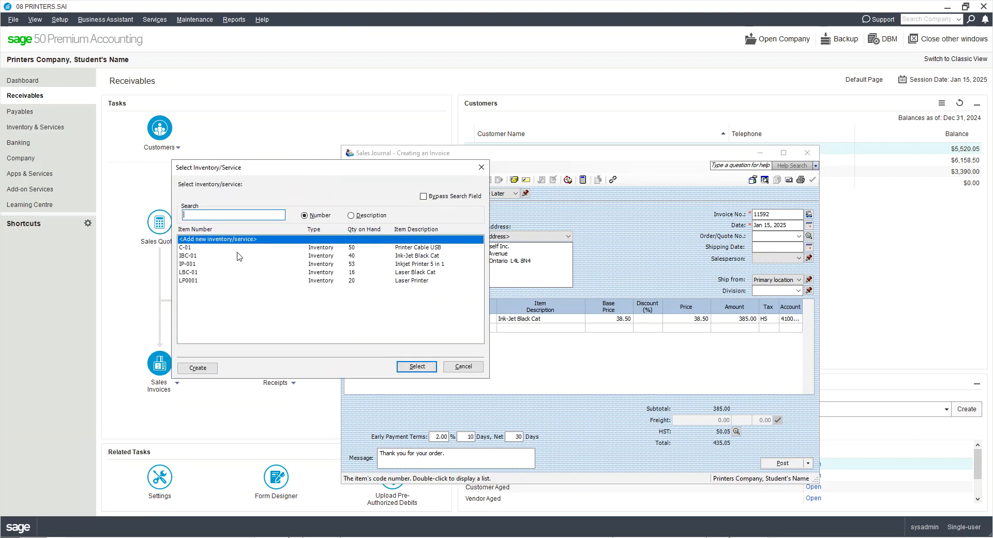
{"action": "left_click", "coordinate": [201, 264]}
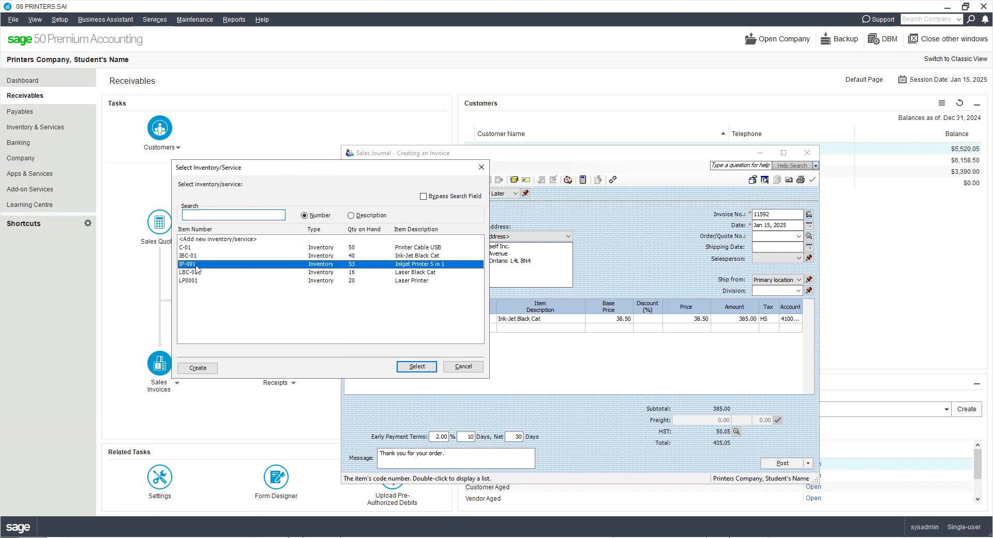
{"action": "double_click", "coordinate": [199, 264]}
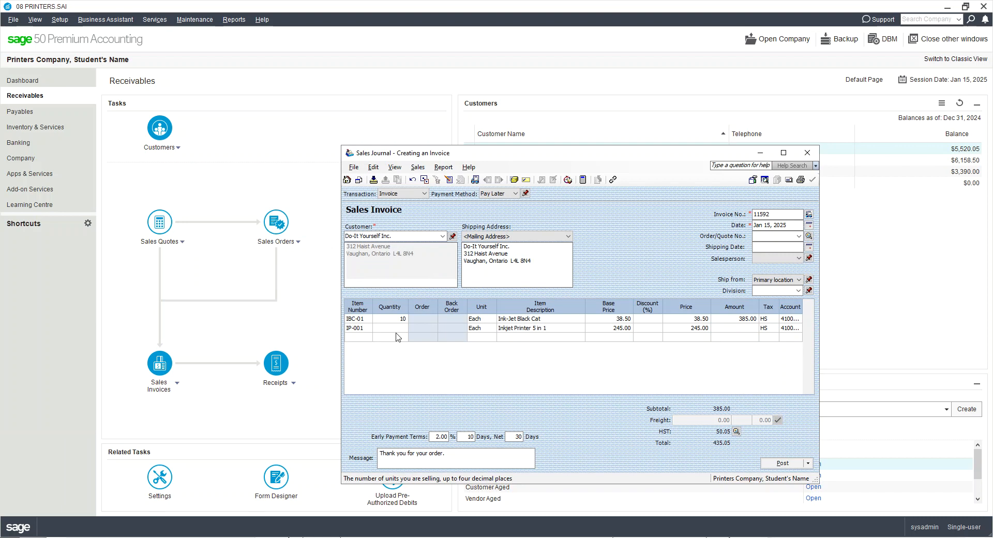
{"action": "type", "text": "2"}
{"action": "key", "text": "Tab"}
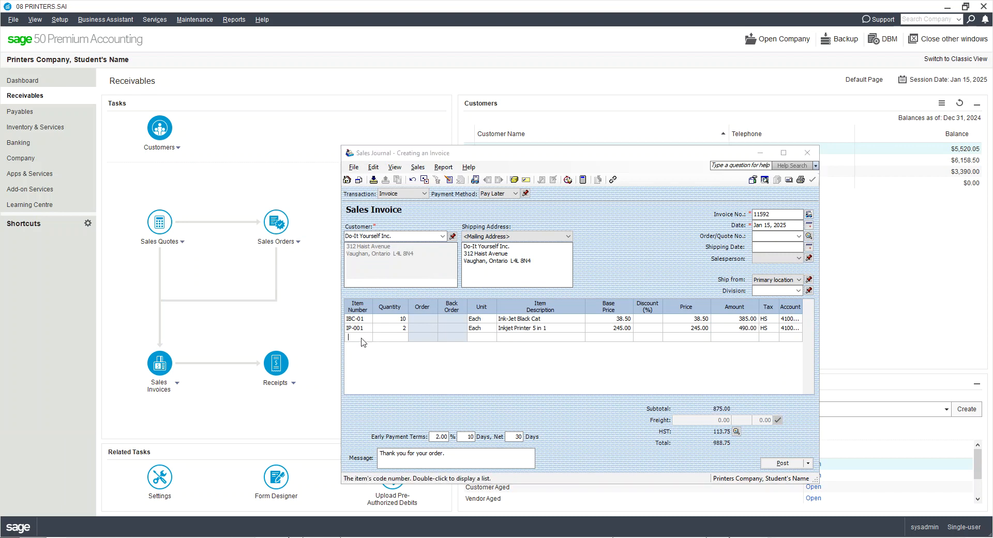
Add item C-01 Printer Cable USB to the third invoice line with a quantity of 12
{"action": "left_click_drag", "start_coordinate": [1, 133], "coordinate": [447, 99]}
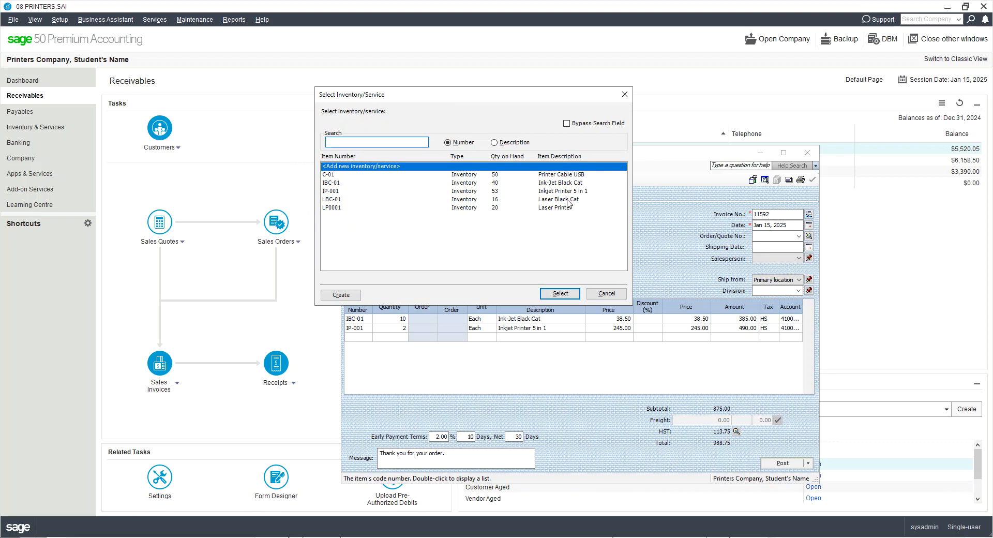
{"action": "double_click", "coordinate": [564, 176]}
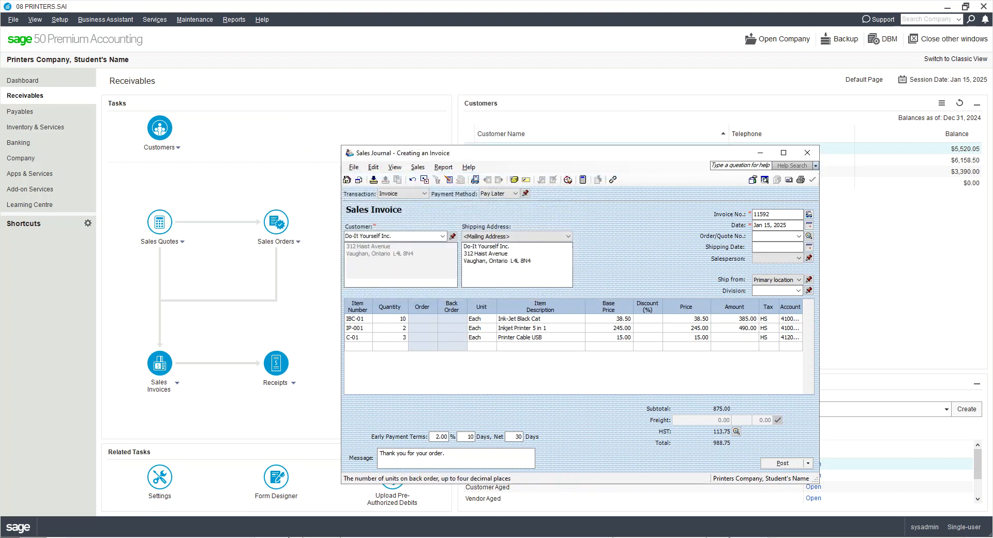
{"action": "key", "text": "BackSpace"}
Change the base prices to the Preferred price on all three invoice lines: 37.50 for IBC-01, 235.00 for IP-001 and 14.50 for C-01
{"action": "left_click", "coordinate": [578, 317]}
{"action": "left_click", "coordinate": [622, 321]}
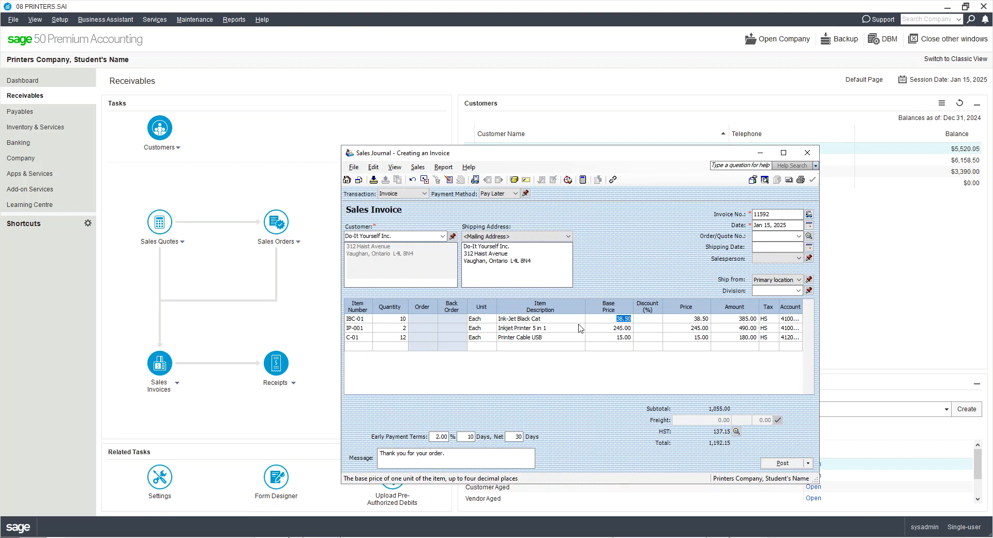
{"action": "double_click", "coordinate": [611, 321]}
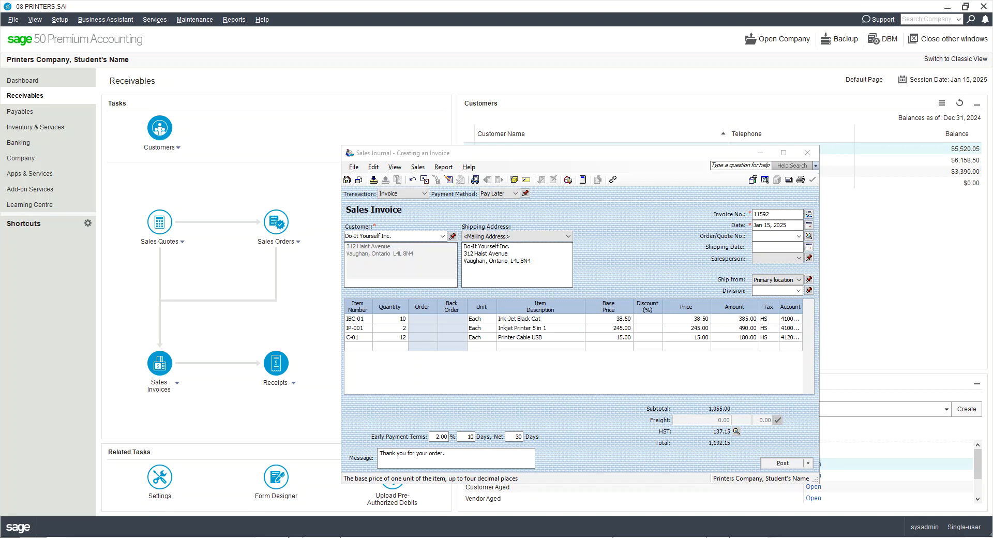
{"action": "double_click", "coordinate": [623, 202]}
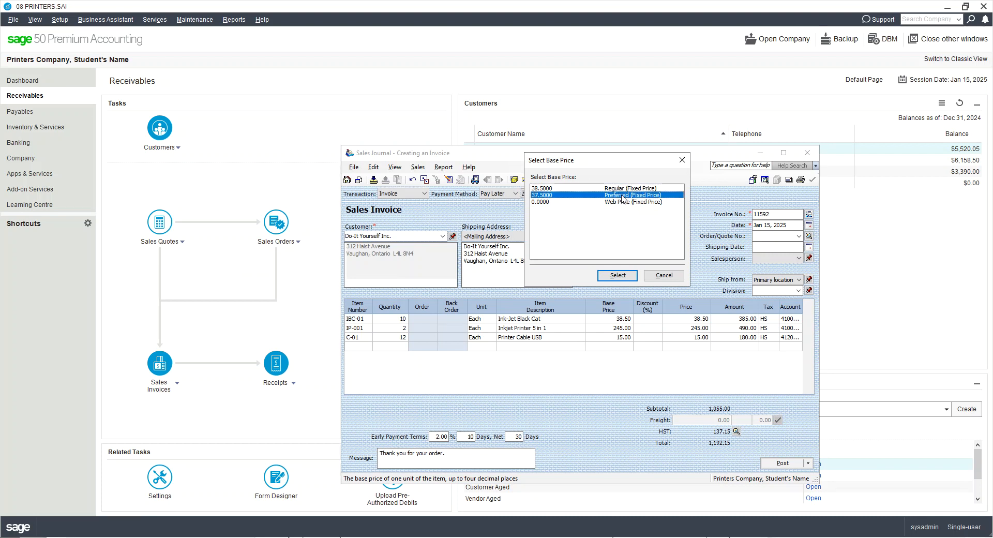
{"action": "double_click", "coordinate": [617, 328]}
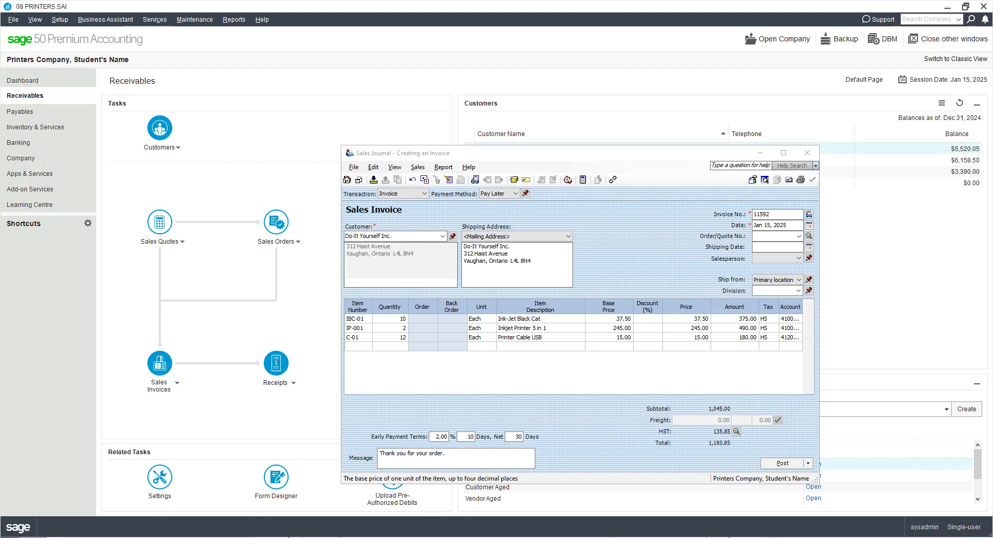
{"action": "double_click", "coordinate": [357, 183]}
{"action": "left_click", "coordinate": [626, 339]}
{"action": "double_click", "coordinate": [626, 340]}
{"action": "double_click", "coordinate": [480, 262]}
{"action": "left_click", "coordinate": [701, 338]}
{"action": "left_click", "coordinate": [623, 319]}
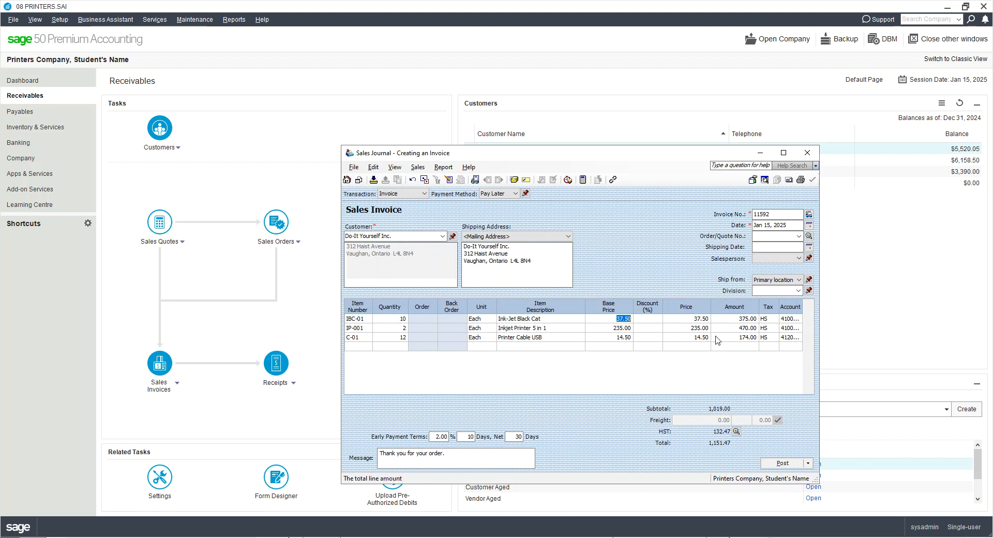
{"action": "left_click", "coordinate": [618, 329]}
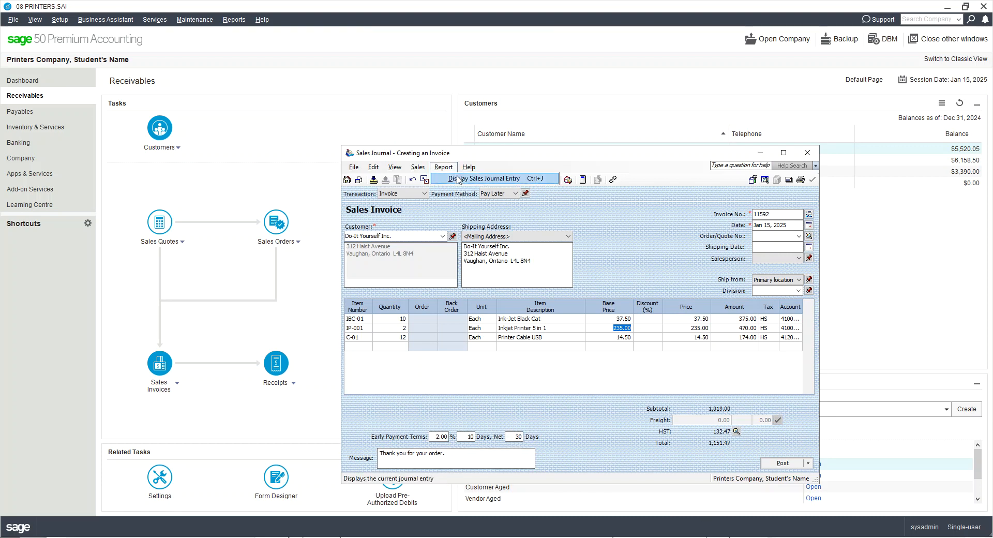
Display the sales journal entry for the invoice, review its debits and credits, and close it
{"action": "left_click", "coordinate": [460, 179]}
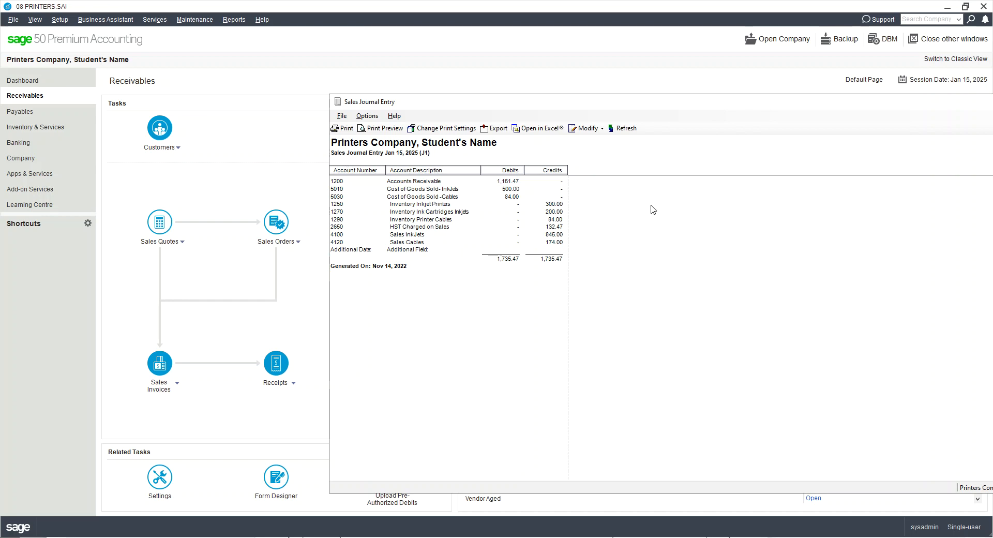
{"action": "left_click_drag", "start_coordinate": [689, 102], "coordinate": [631, 88]}
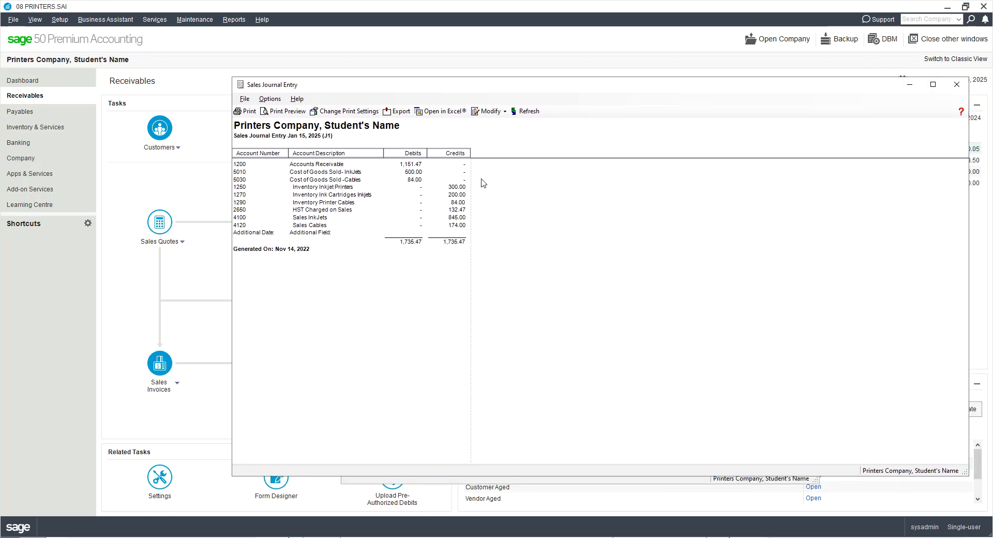
{"action": "left_click", "coordinate": [957, 85]}
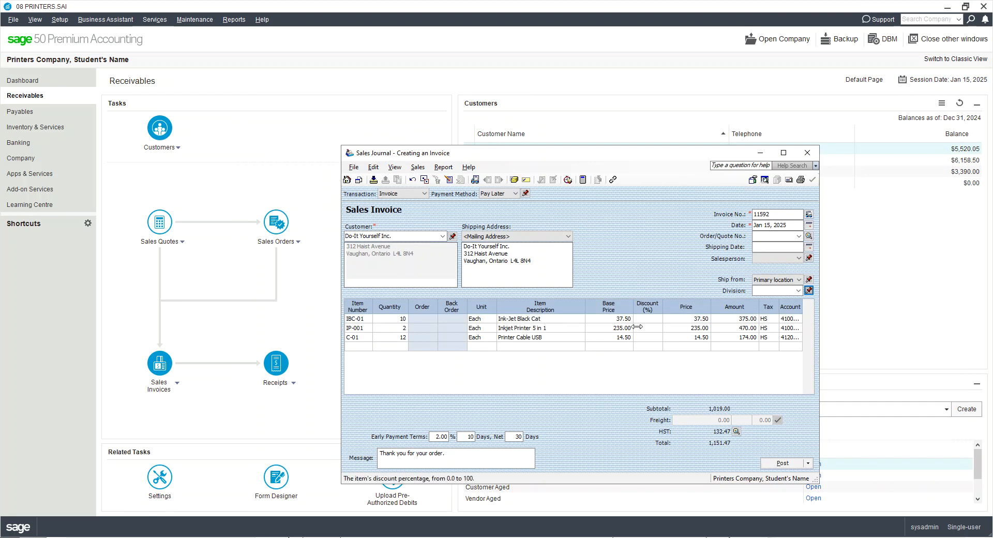
Post the sales invoice, accepting that it exceeds the customer's credit limit, and close the Sales Journal
{"action": "left_click", "coordinate": [782, 463]}
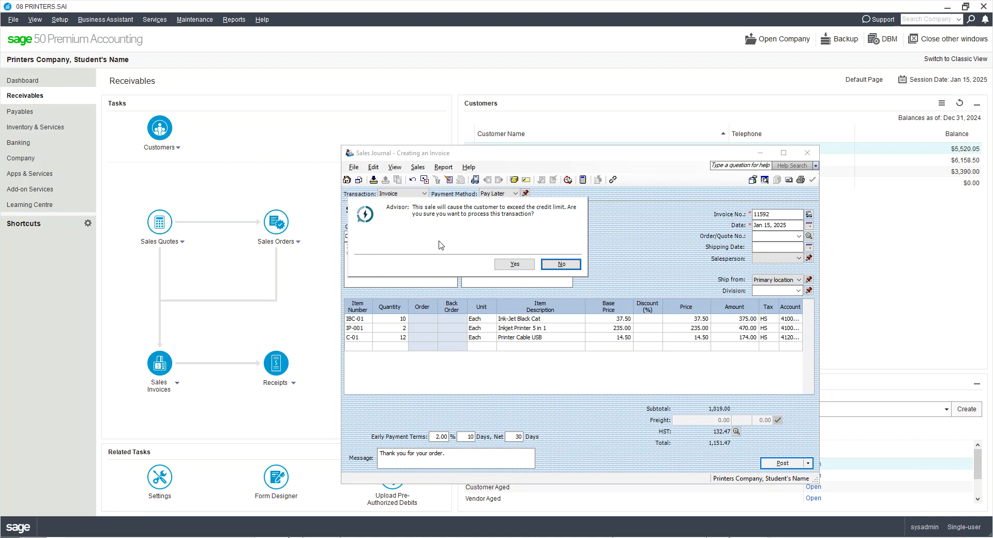
{"action": "left_click", "coordinate": [517, 264]}
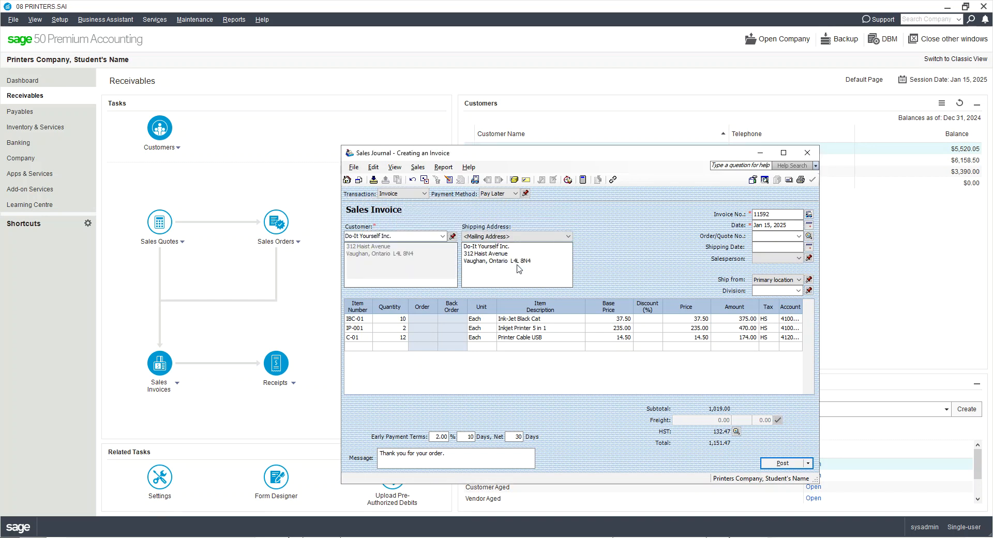
{"action": "left_click", "coordinate": [659, 349]}
{"action": "left_click", "coordinate": [807, 152]}
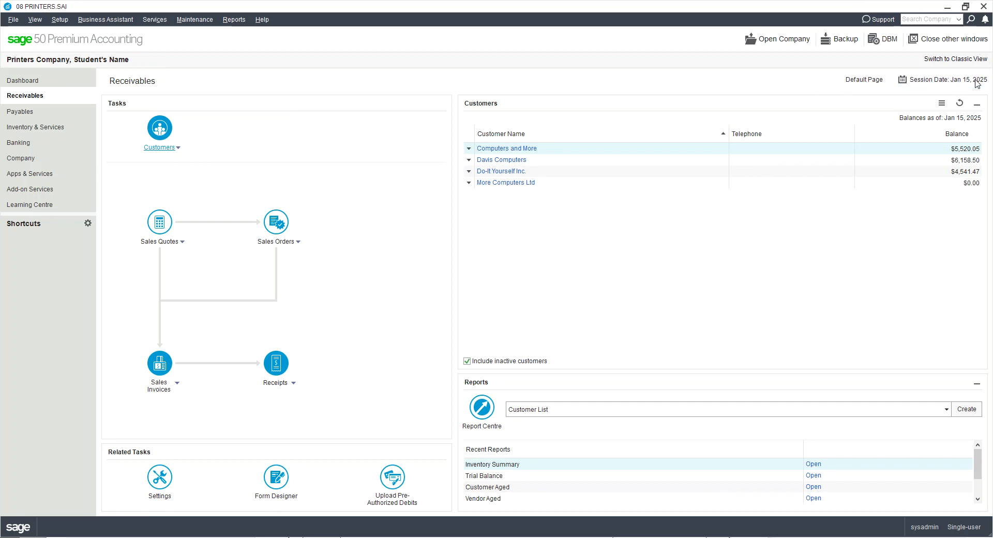
Advance the session date to Jan 31, 2025
{"action": "left_click", "coordinate": [943, 79]}
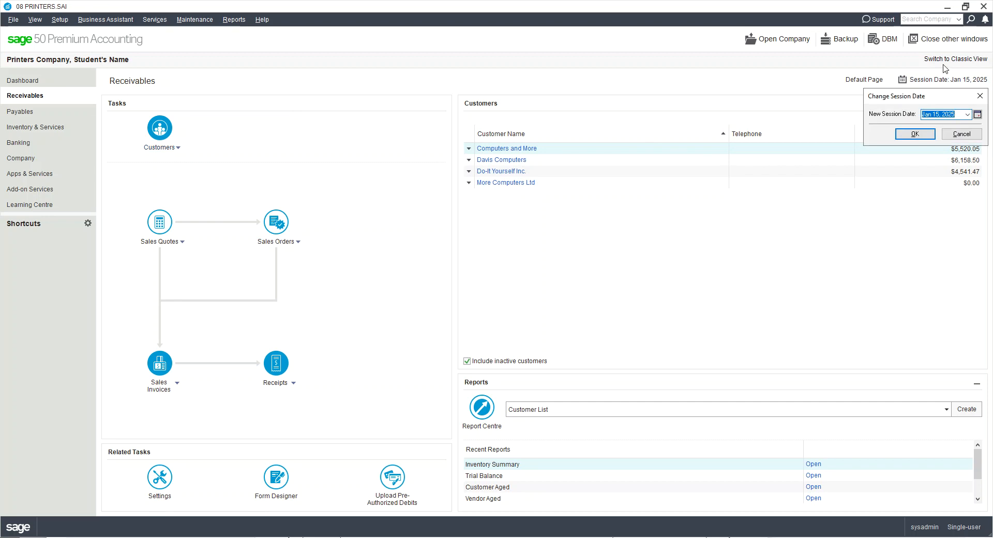
{"action": "left_click", "coordinate": [977, 115]}
{"action": "left_click", "coordinate": [947, 182]}
{"action": "left_click", "coordinate": [915, 135]}
{"action": "key", "text": "Return"}
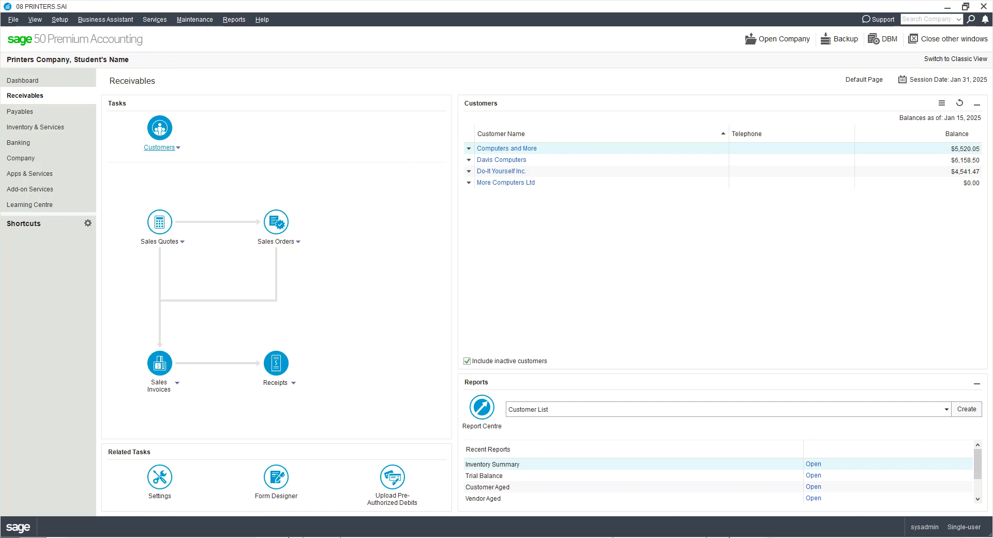
Display the Inventory Summary report by asset for all inventory accounts as at Jan 31, 2025
{"action": "left_click", "coordinate": [237, 20]}
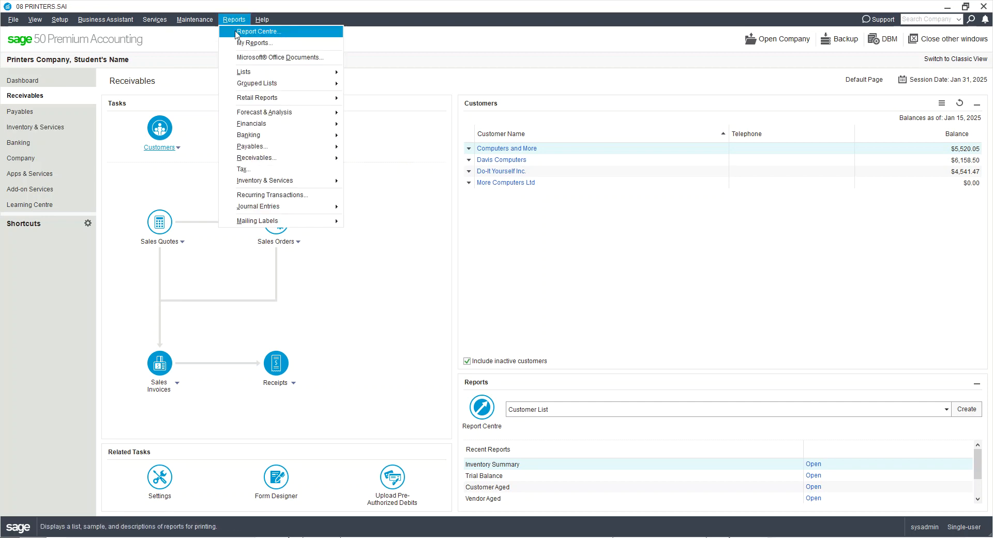
{"action": "mouse_move", "coordinate": [287, 181]}
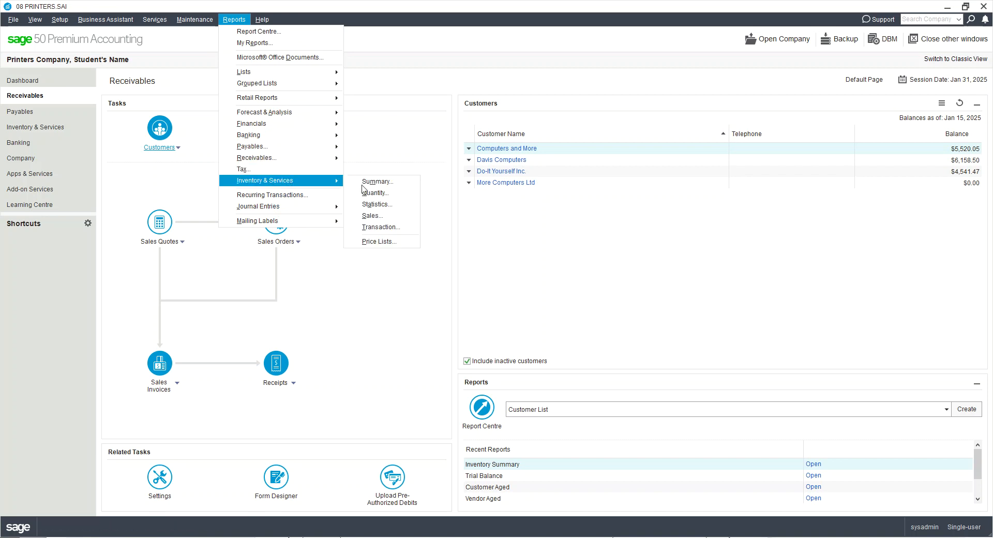
{"action": "left_click", "coordinate": [389, 188]}
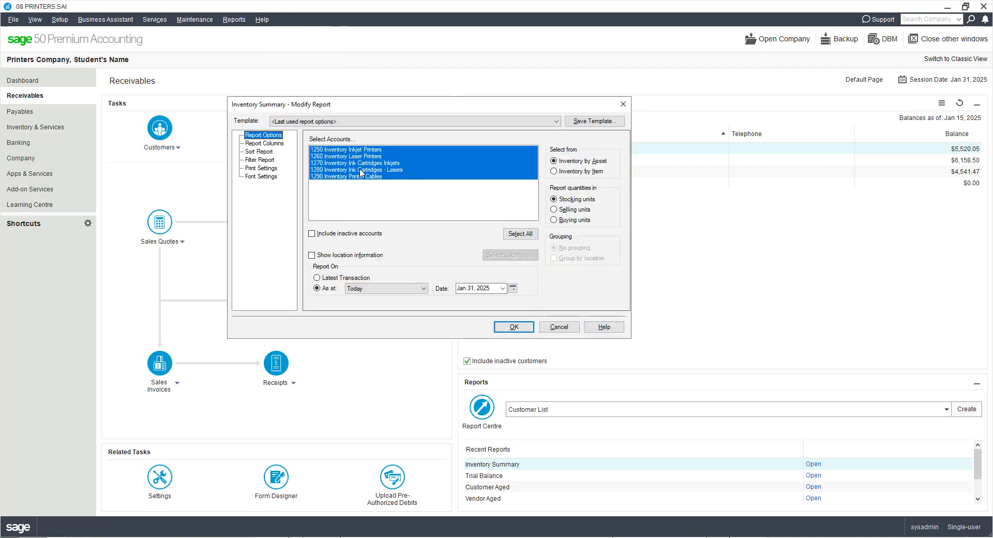
{"action": "left_click", "coordinate": [513, 328]}
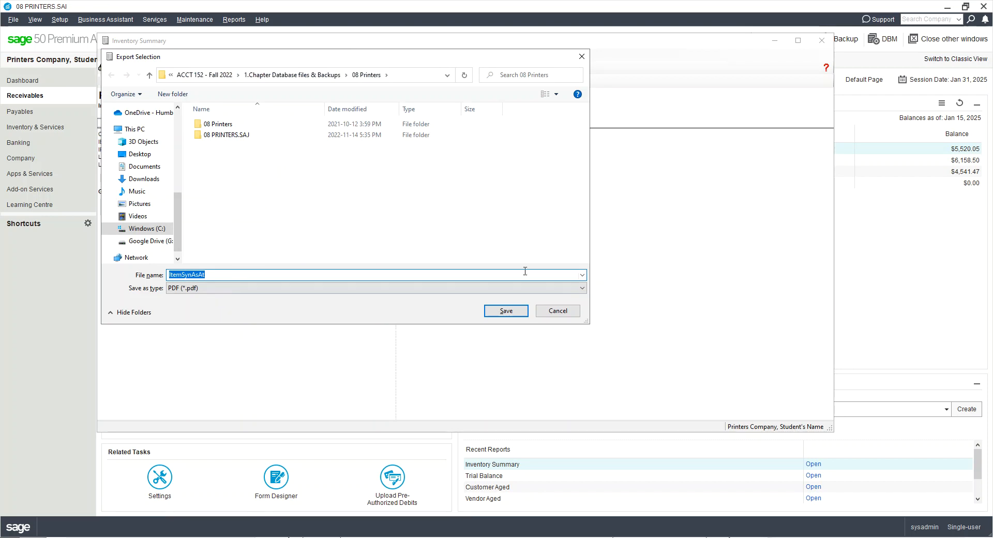
Export the Inventory Summary as the Microsoft Excel file ItemSynAsAt and bring up File Explorer to locate the exported workbook
{"action": "left_click", "coordinate": [367, 289]}
{"action": "left_click", "coordinate": [303, 298]}
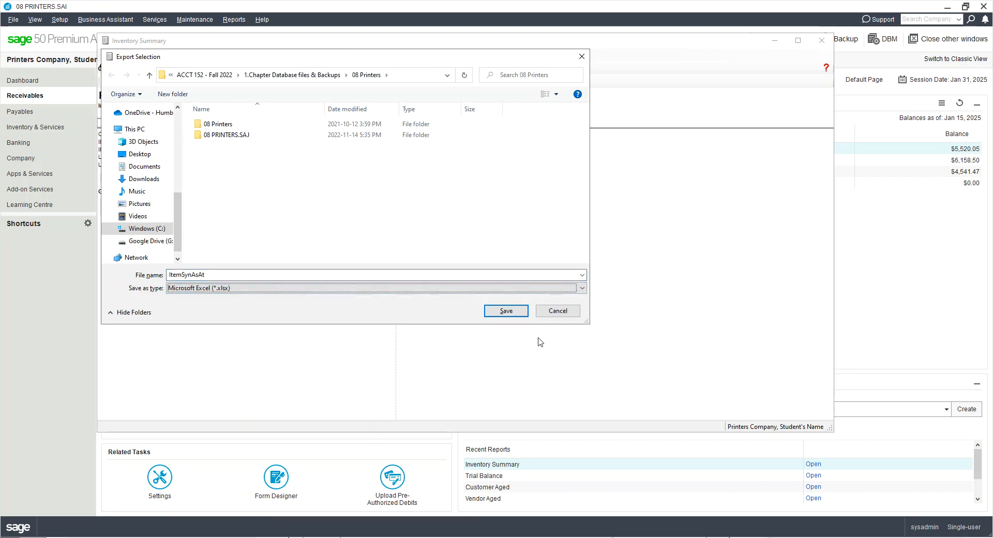
{"action": "left_click", "coordinate": [512, 310]}
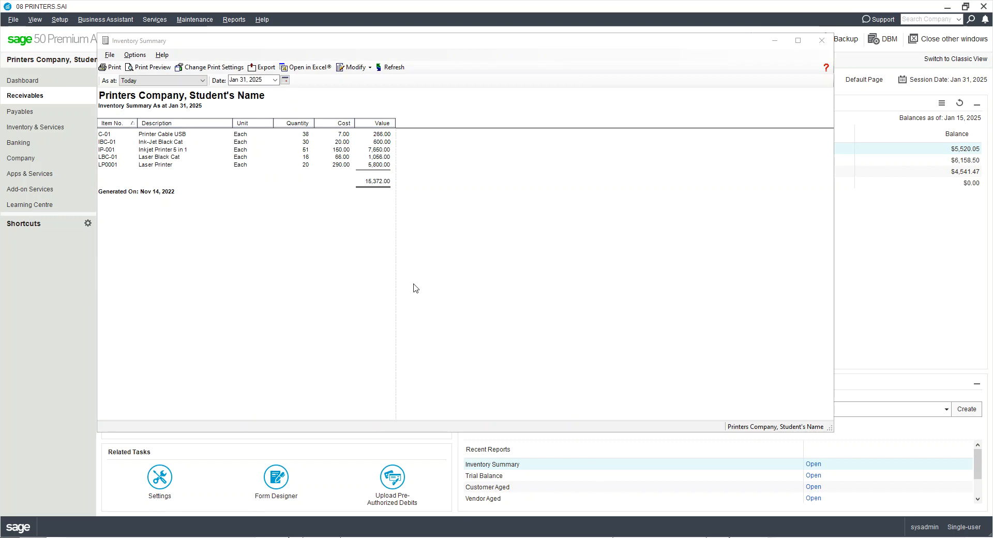
{"action": "left_click", "coordinate": [325, 536]}
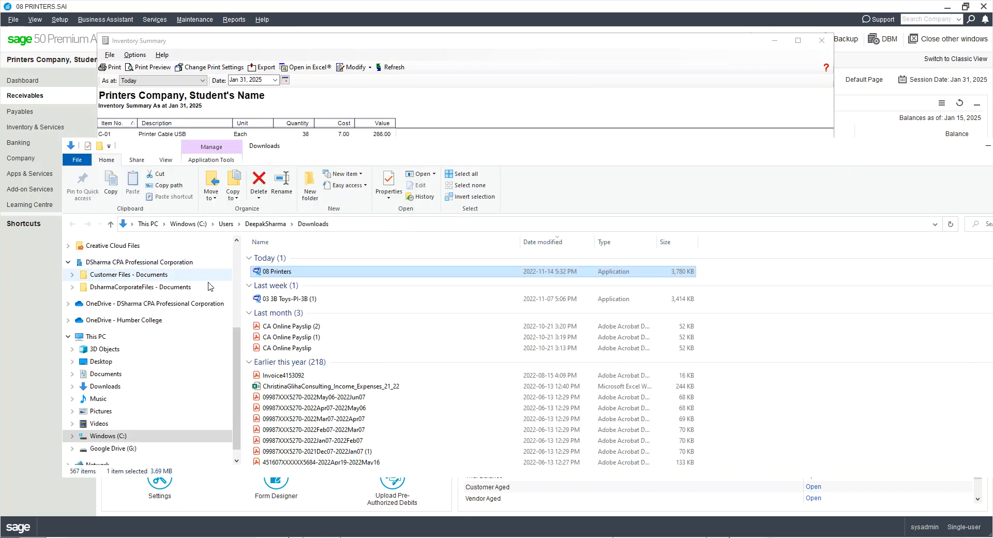
{"action": "left_click_drag", "start_coordinate": [306, 148], "coordinate": [0, 10]}
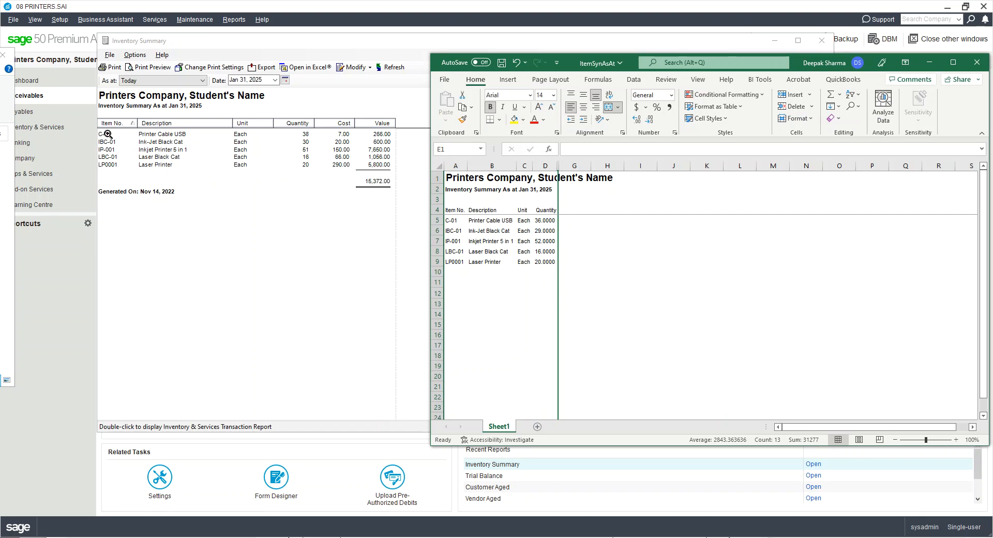
In the exported Excel workbook, enter the count differences -2, -1 and 1 in G5:G7 for C-01, IBC-01 and IP-001
{"action": "left_click", "coordinate": [568, 219]}
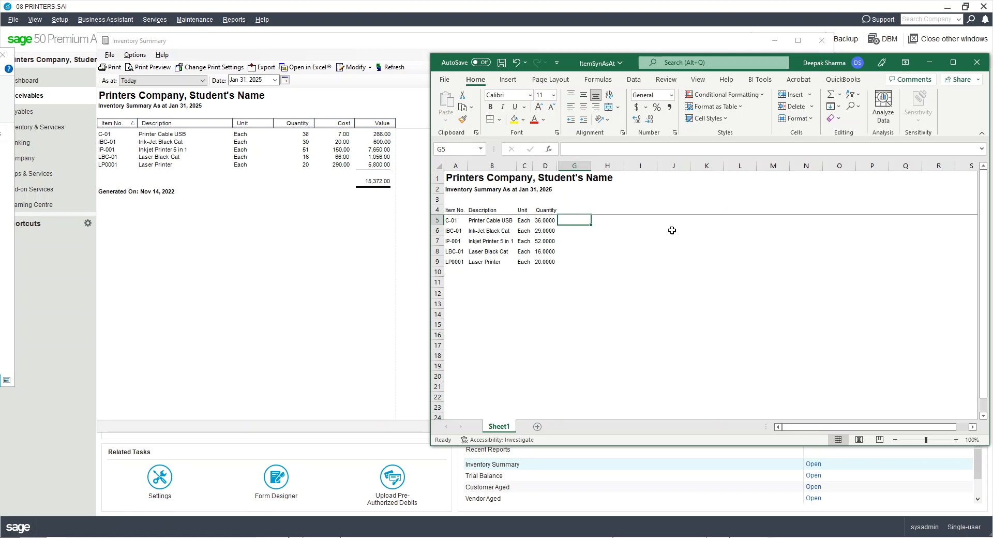
{"action": "key", "text": "Return"}
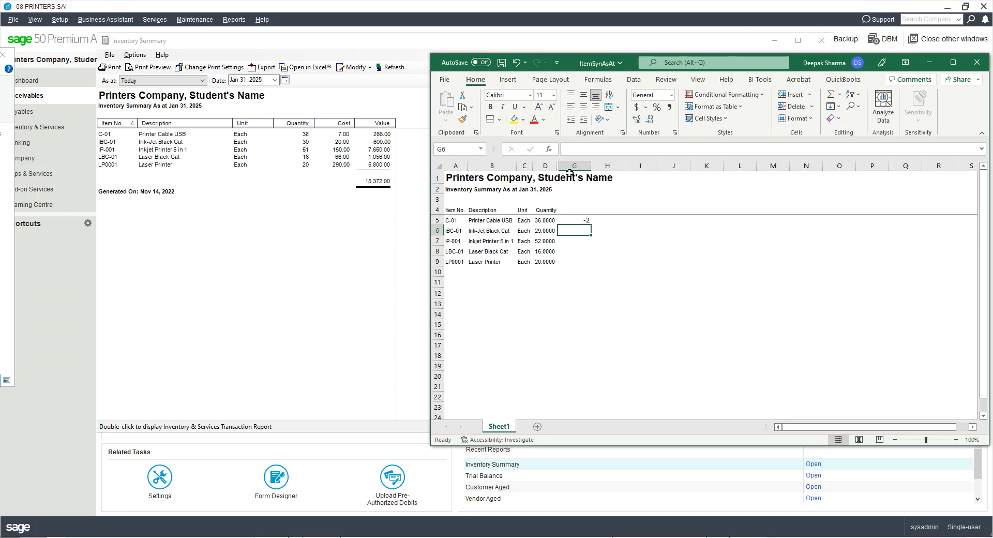
{"action": "type", "text": "-1"}
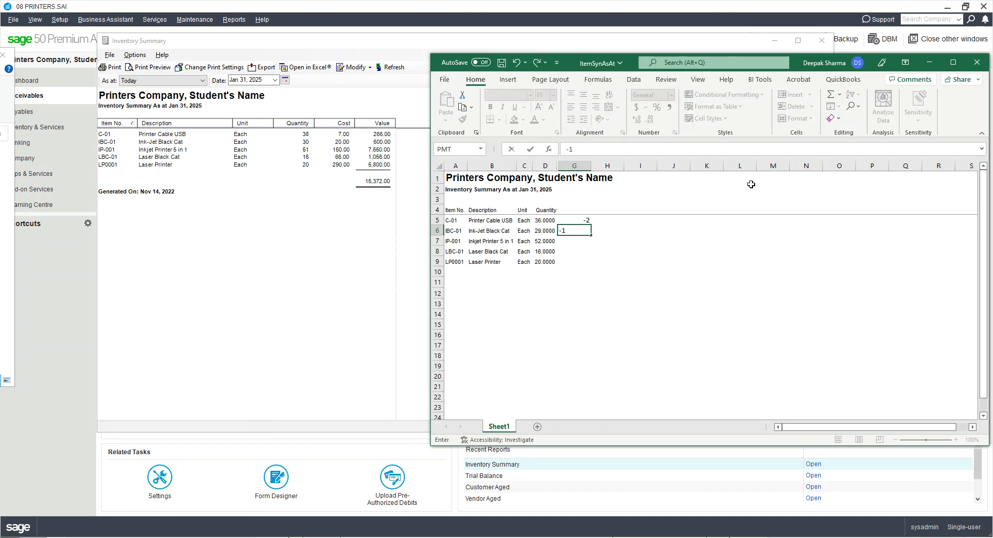
{"action": "key", "text": "Return"}
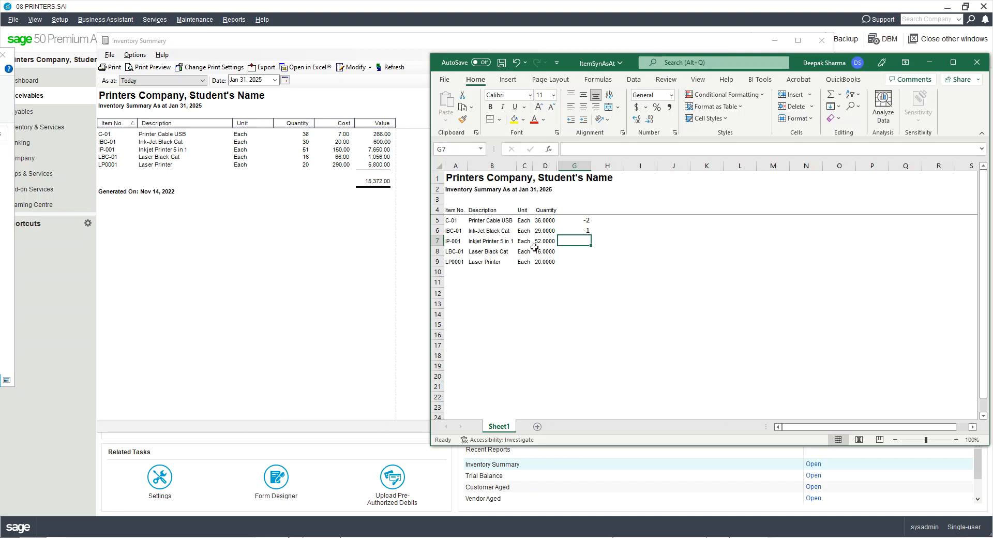
{"action": "type", "text": "1"}
{"action": "key", "text": "Return"}
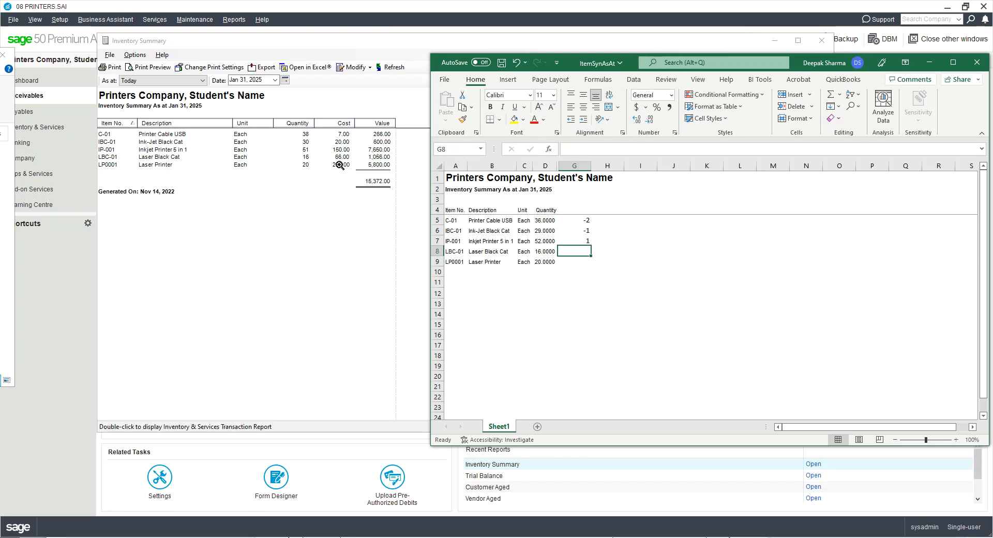
Compare the remaining counts with the Inventory Summary and enter 0 in G8 and G9 for LBC-01 and LP0001
{"action": "left_click", "coordinate": [547, 252]}
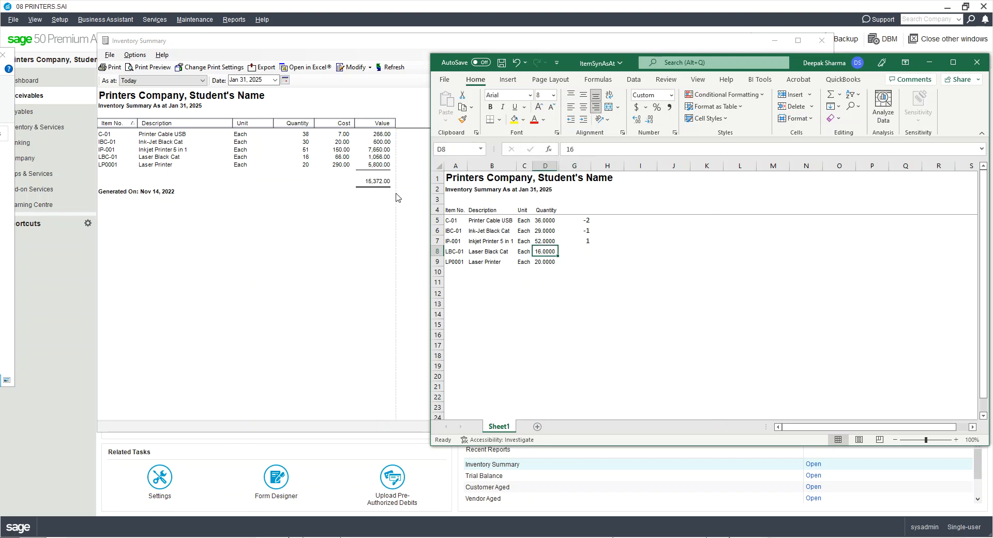
{"action": "left_click", "coordinate": [339, 162]}
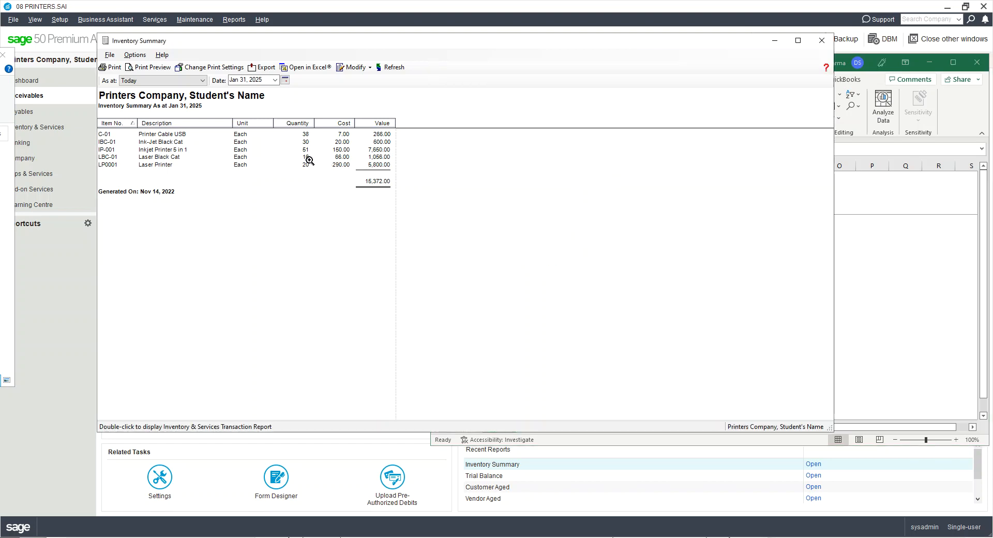
{"action": "key", "text": "alt+Tab"}
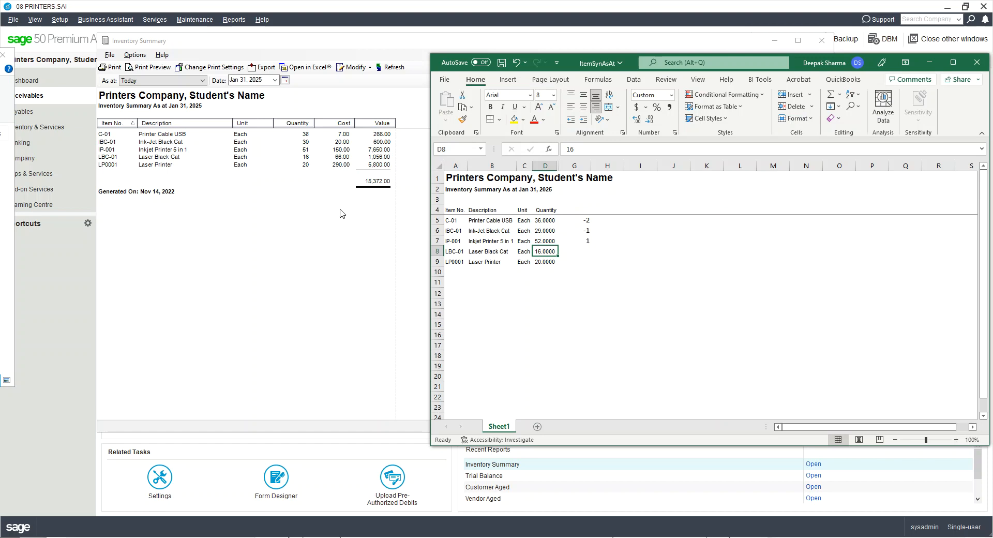
{"action": "left_click", "coordinate": [588, 249]}
{"action": "type", "text": "0"}
{"action": "key", "text": "Return"}
{"action": "type", "text": "0"}
{"action": "key", "text": "Return"}
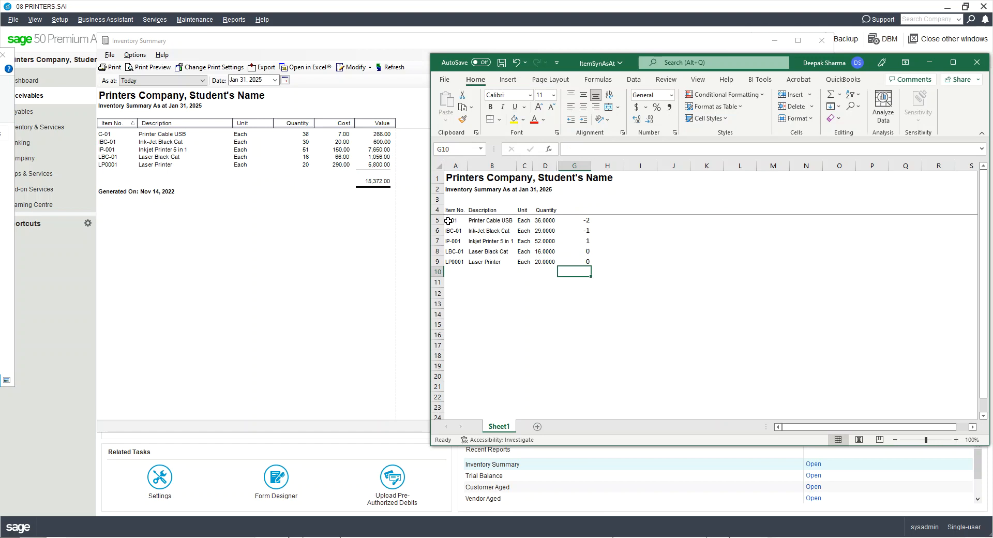
Review the IP-001 row in the worksheet, close the Inventory Summary report and return to the Sage 50 home window
{"action": "left_click_drag", "start_coordinate": [459, 223], "coordinate": [455, 231]}
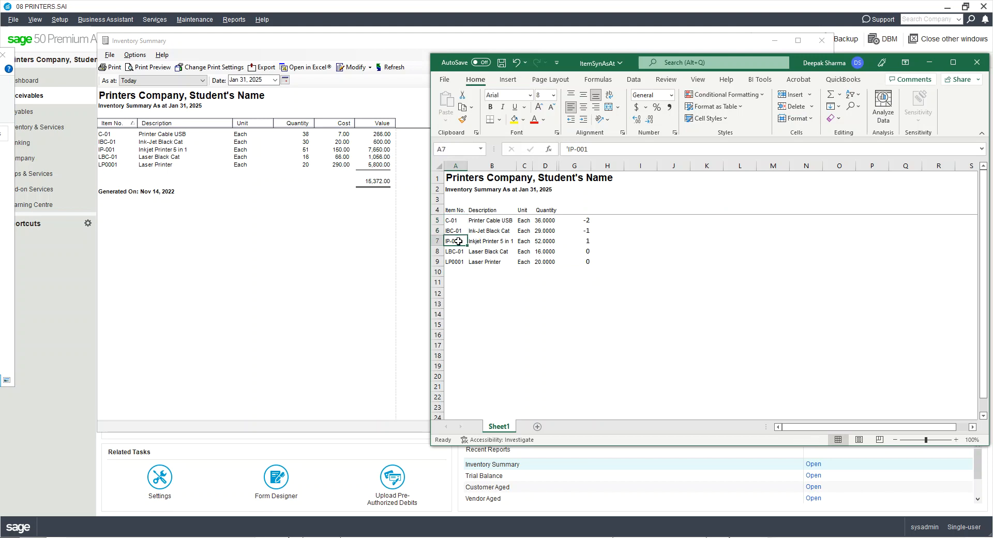
{"action": "left_click", "coordinate": [576, 244]}
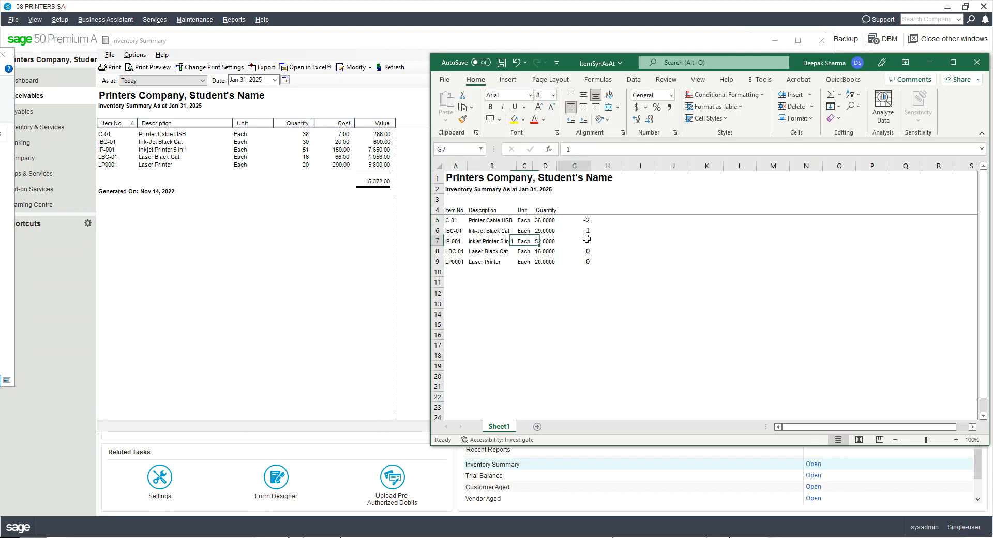
{"action": "left_click", "coordinate": [821, 40]}
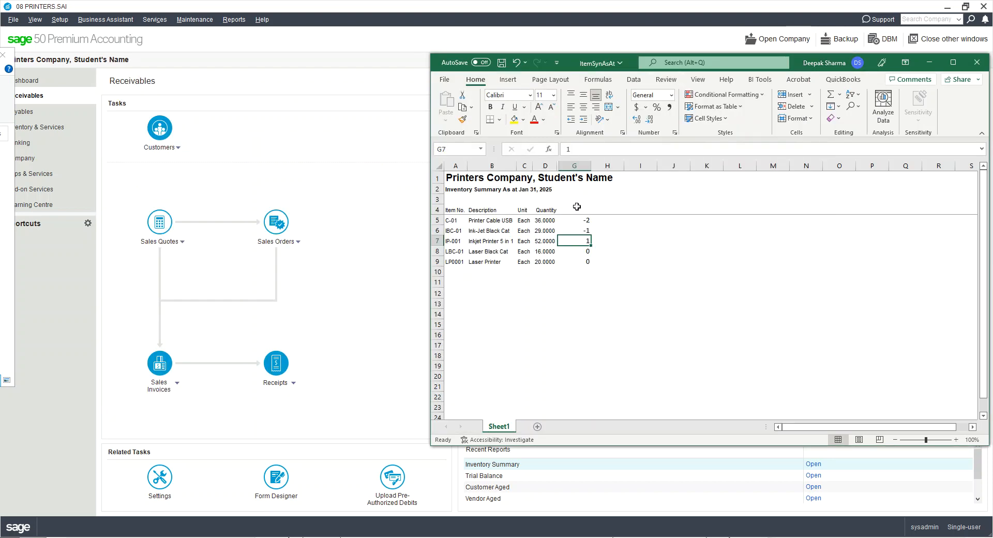
{"action": "left_click", "coordinate": [362, 186]}
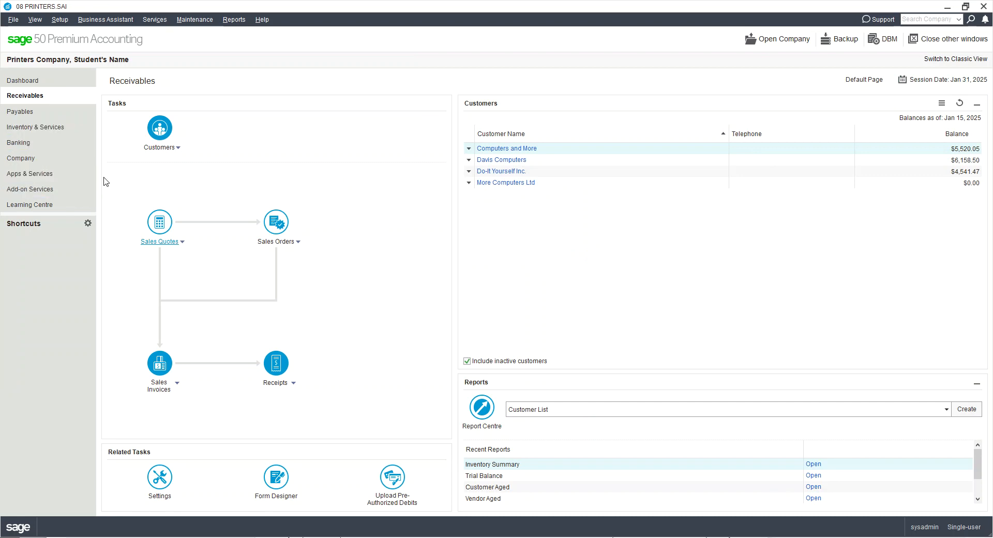
Start an inventory adjustment in the Inventory & Services module with Memo-Inv Adj as its source
{"action": "left_click", "coordinate": [66, 133]}
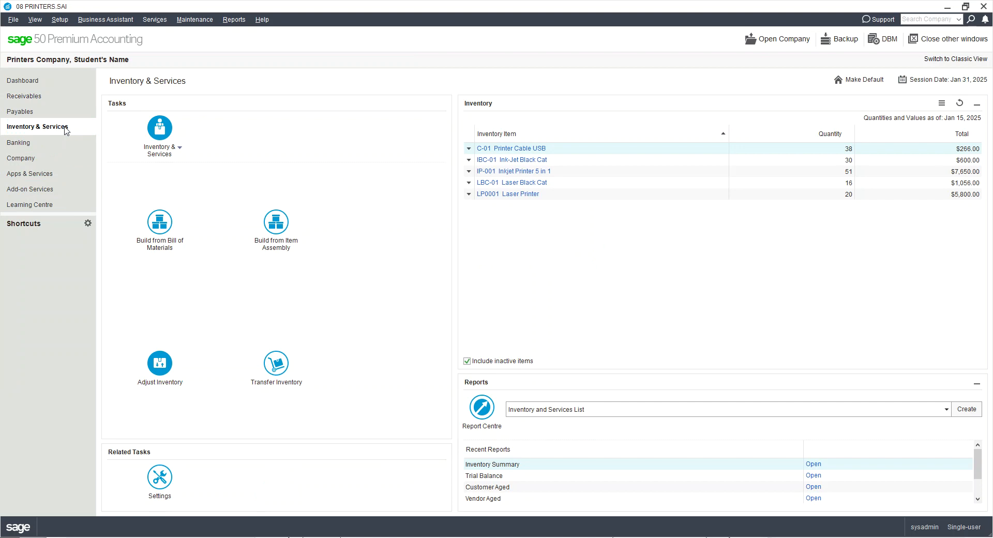
{"action": "left_click", "coordinate": [151, 359]}
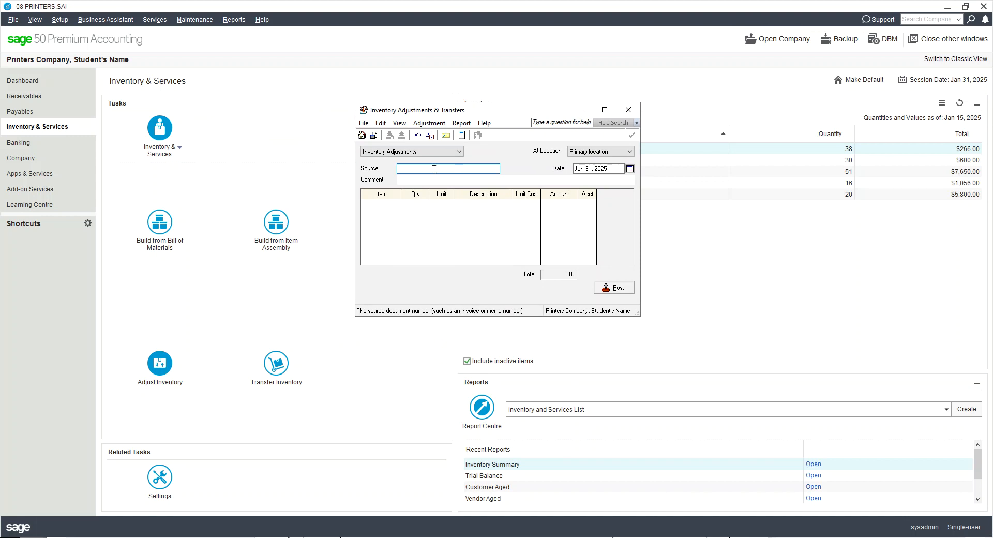
{"action": "type", "text": "Memo-Inv Ad"}
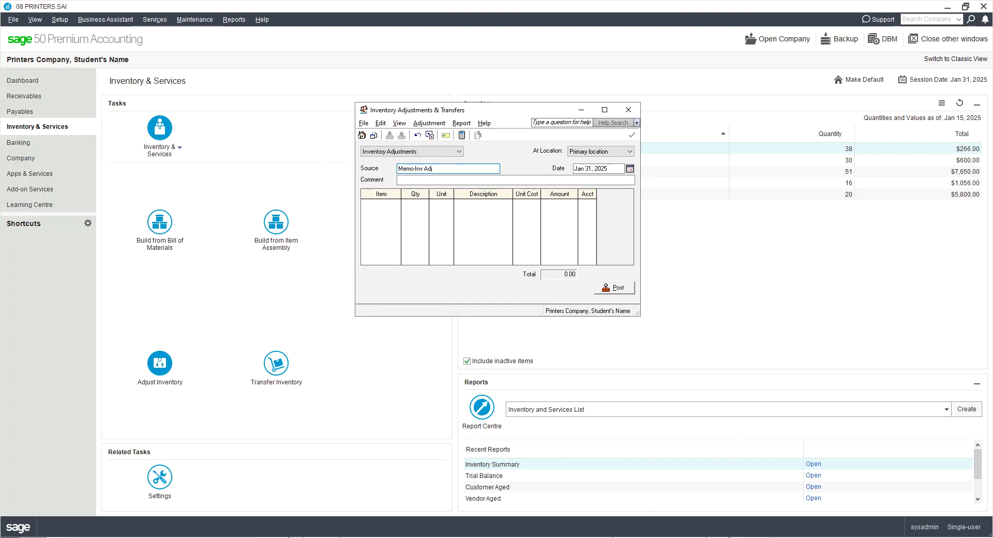
{"action": "type", "text": "j"}
{"action": "key", "text": "Tab"}
{"action": "key", "text": "Tab"}
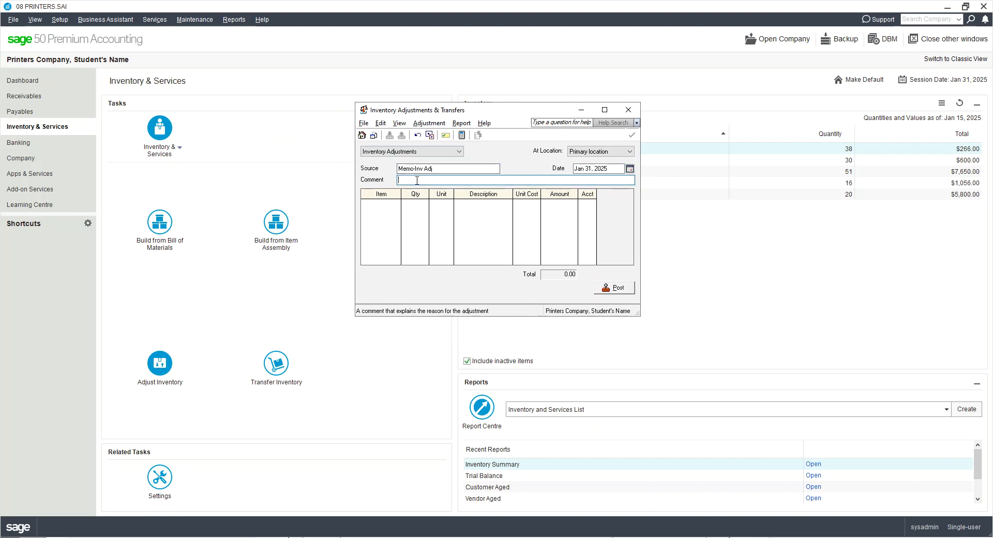
Enter the adjustment comment "Inventory Adjustment based on actual Count on Jan 31, 2025"
{"action": "type", "text": "Ine"}
{"action": "type", "text": "y A"}
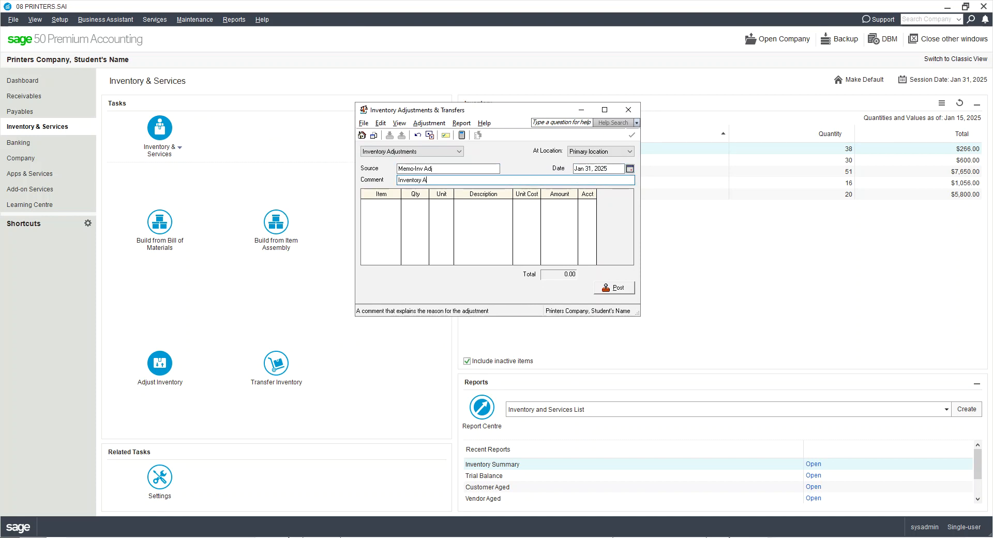
{"action": "type", "text": "djustment base don "}
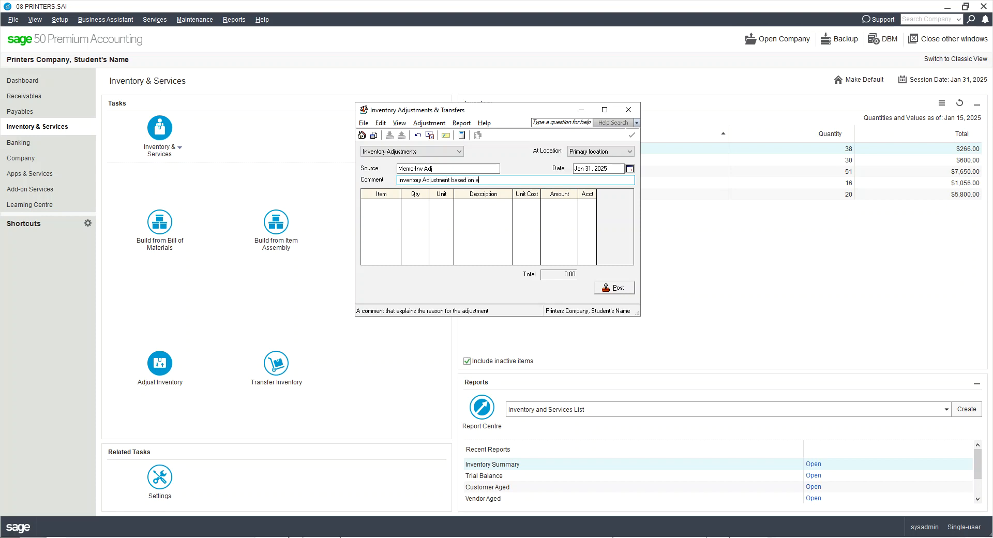
{"action": "type", "text": "actual Count on Jan 31, 2025"}
{"action": "key", "text": "Tab"}
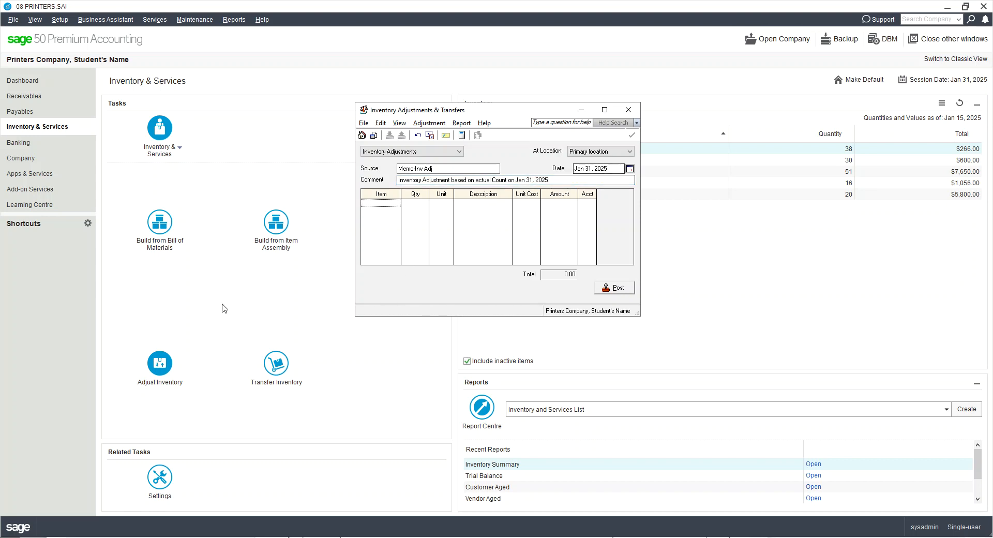
Add item C-01 to the adjustment with a quantity of -2, checking the difference in the Excel worksheet
{"action": "double_click", "coordinate": [386, 202]}
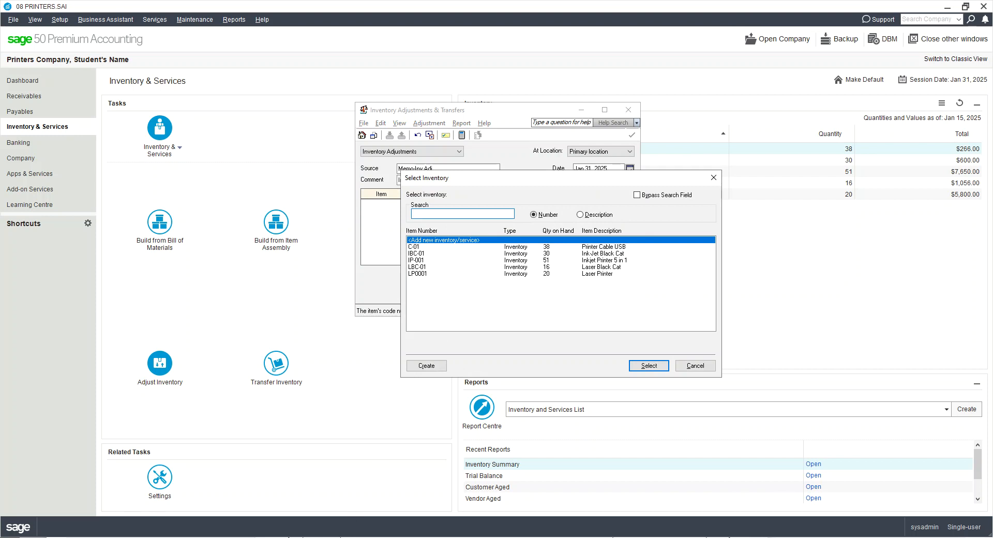
{"action": "key", "text": "alt+Tab"}
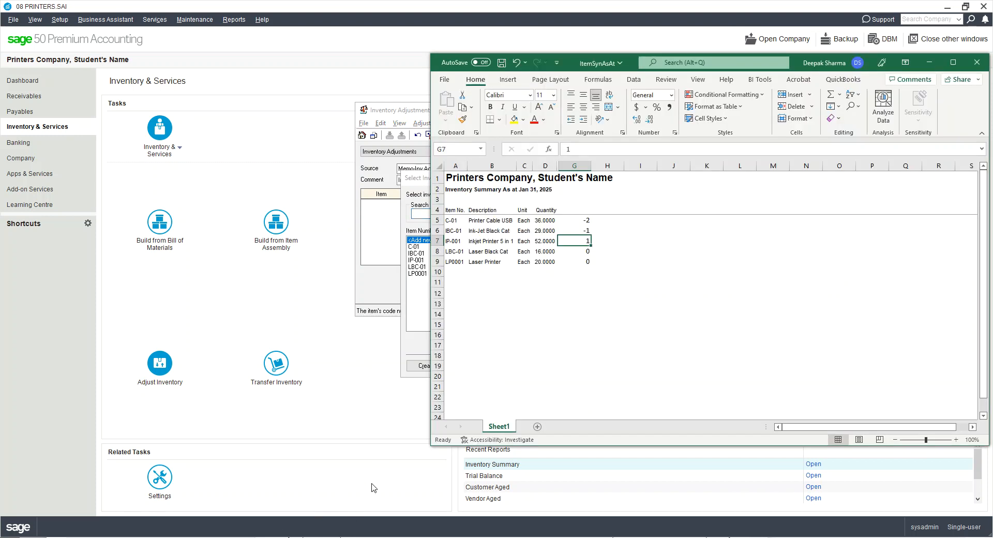
{"action": "double_click", "coordinate": [424, 247]}
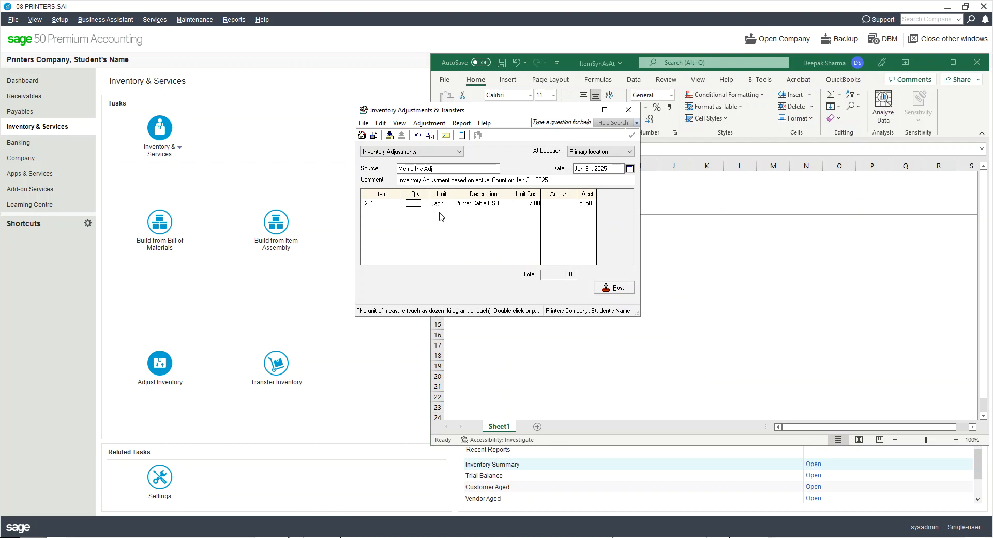
{"action": "type", "text": "-2"}
{"action": "key", "text": "Tab"}
{"action": "left_click", "coordinate": [417, 206]}
{"action": "left_click", "coordinate": [383, 205]}
{"action": "left_click", "coordinate": [391, 212]}
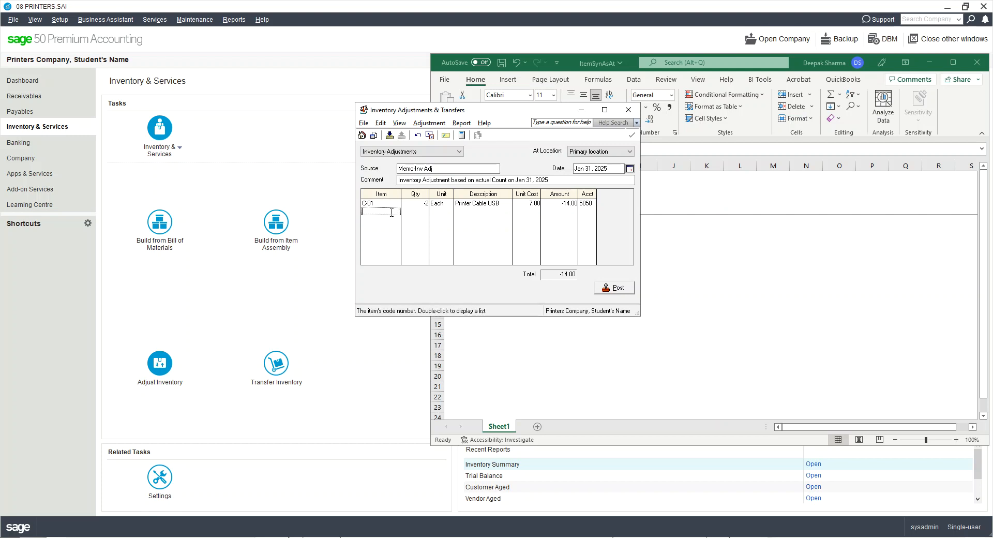
Add item IBC-01 to the inventory adjustment with a quantity of -1, checking the difference in the Excel worksheet
{"action": "key", "text": "alt+Tab"}
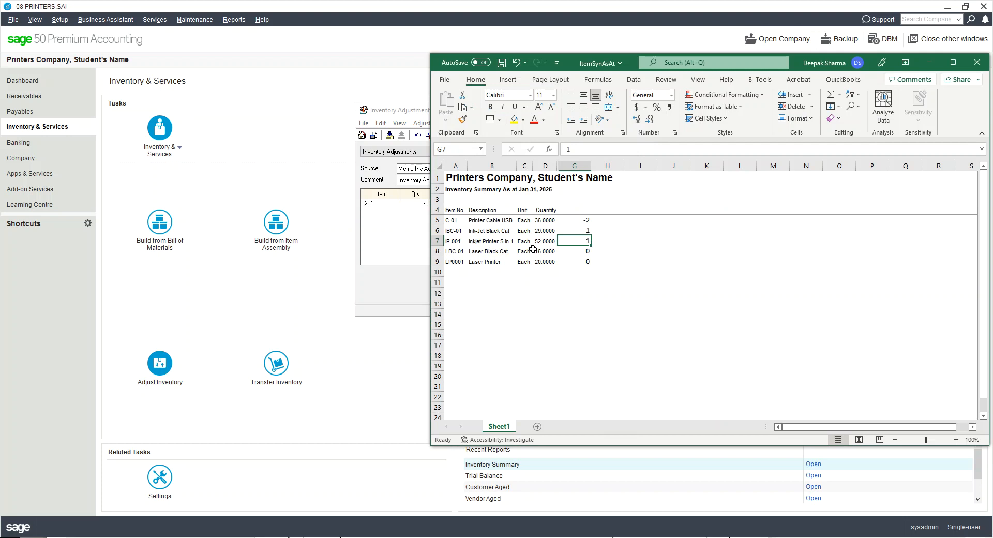
{"action": "key", "text": "alt+Tab"}
{"action": "double_click", "coordinate": [383, 211]}
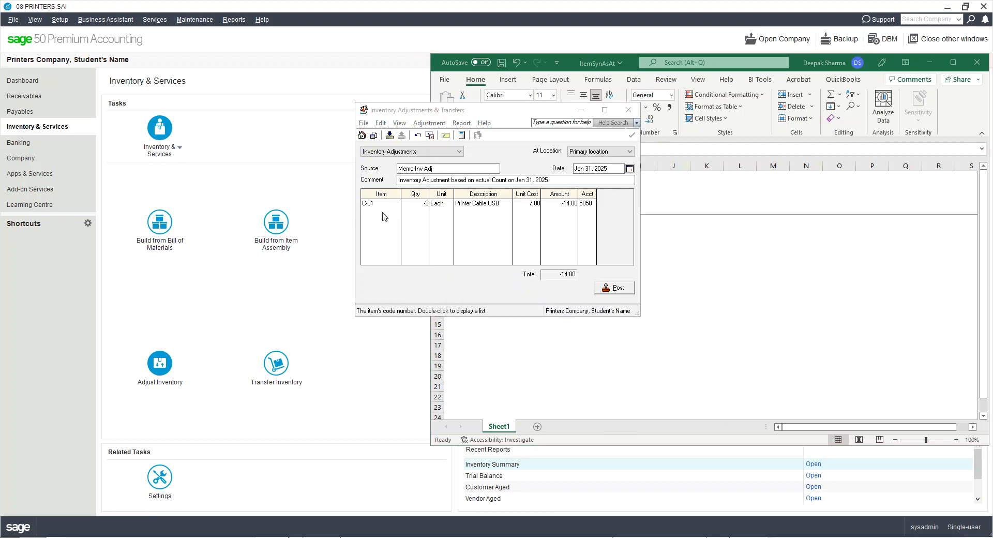
{"action": "double_click", "coordinate": [429, 254]}
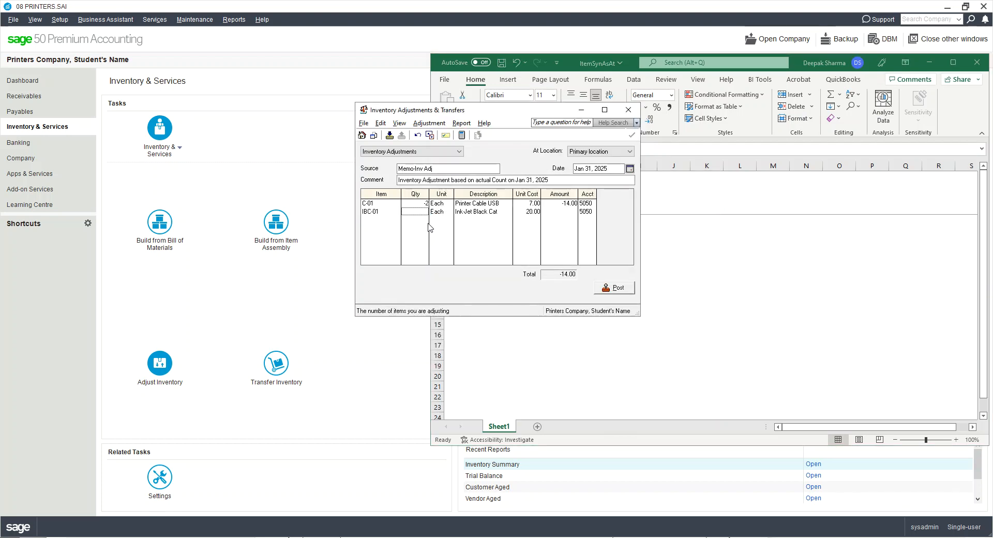
{"action": "type", "text": "-1"}
Add item IP-001 to the inventory adjustment with a quantity of 1, checking the difference in the Excel worksheet
{"action": "left_click", "coordinate": [379, 219]}
{"action": "double_click", "coordinate": [379, 219]}
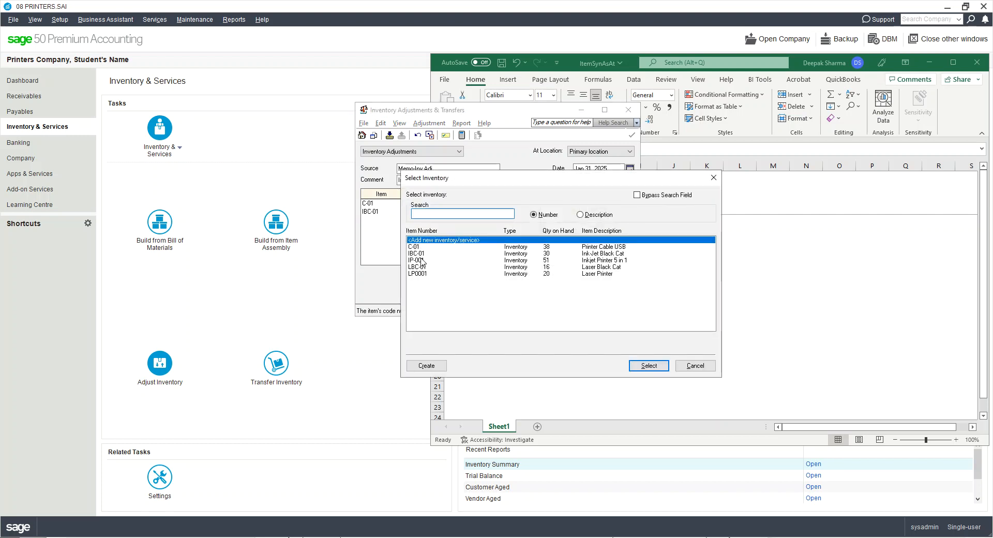
{"action": "left_click", "coordinate": [783, 383]}
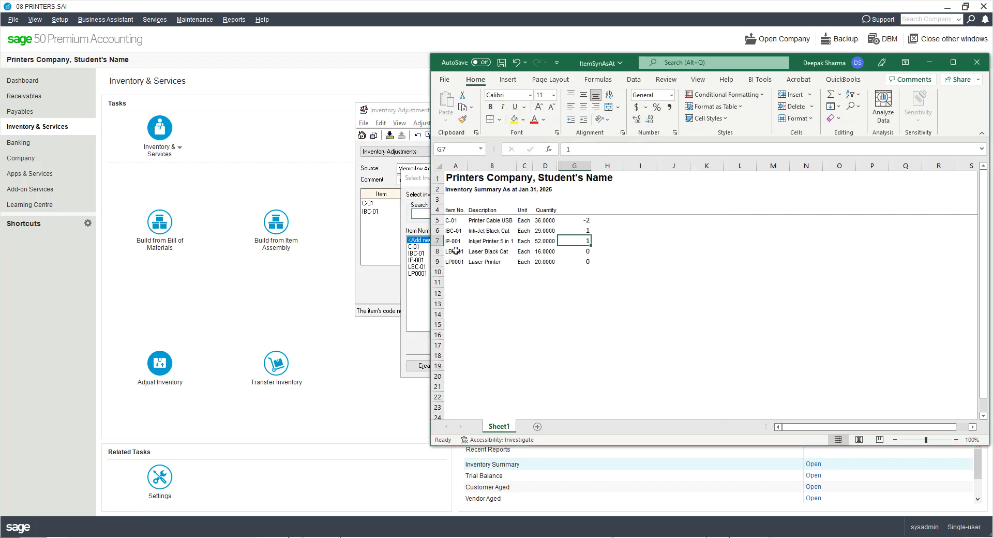
{"action": "key", "text": "alt+Tab"}
{"action": "double_click", "coordinate": [425, 260]}
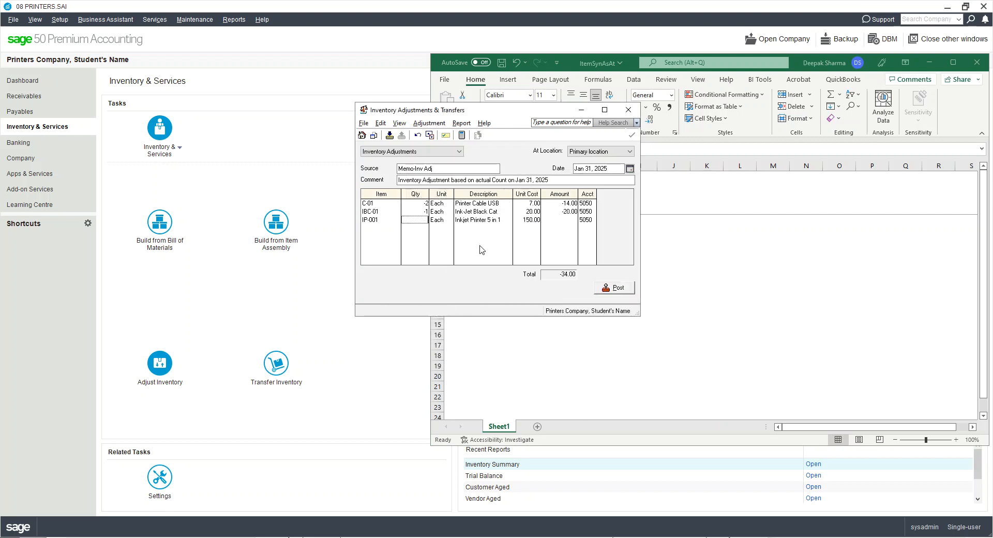
{"action": "type", "text": "1"}
{"action": "key", "text": "Tab"}
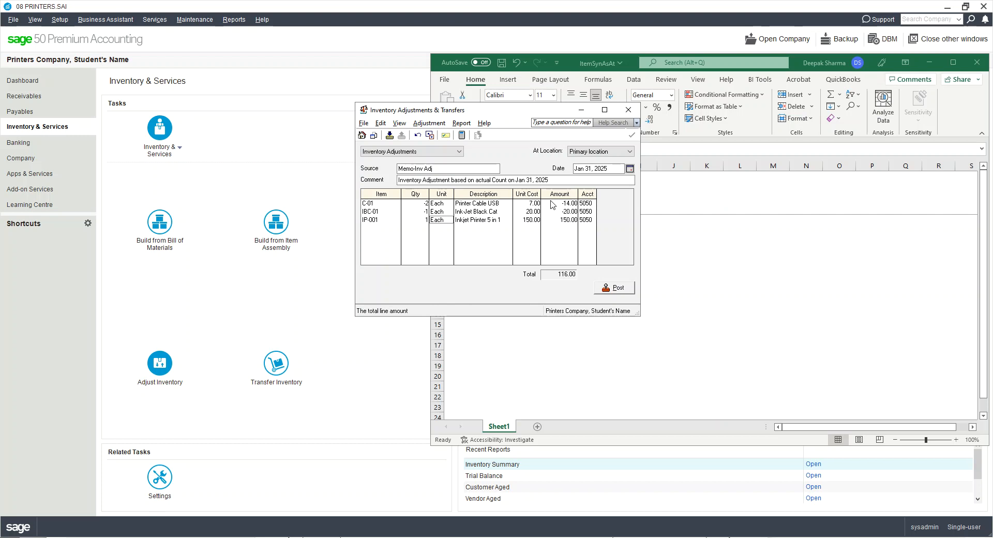
Review the journal entry for the inventory adjustment and close it
{"action": "left_click", "coordinate": [462, 123]}
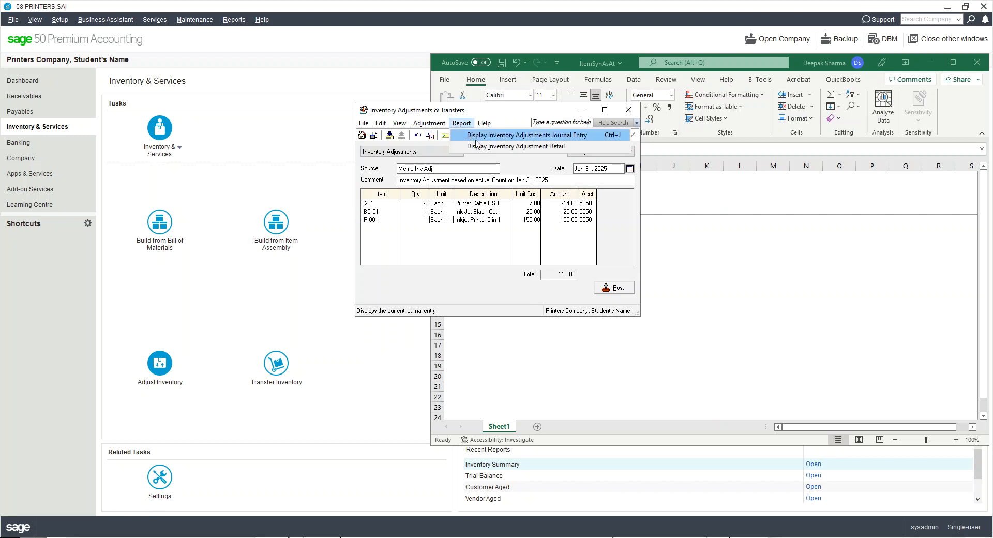
{"action": "left_click", "coordinate": [477, 138]}
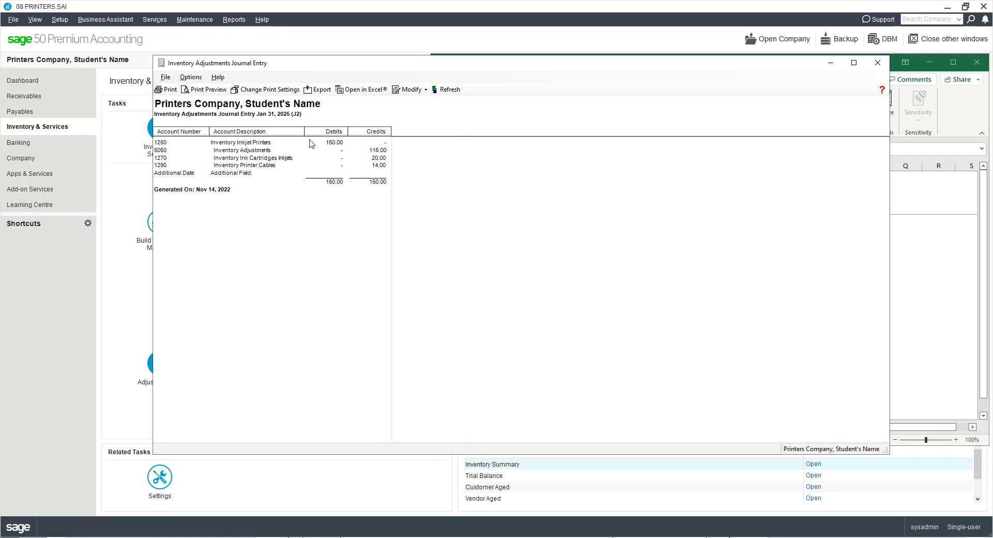
{"action": "left_click", "coordinate": [878, 63]}
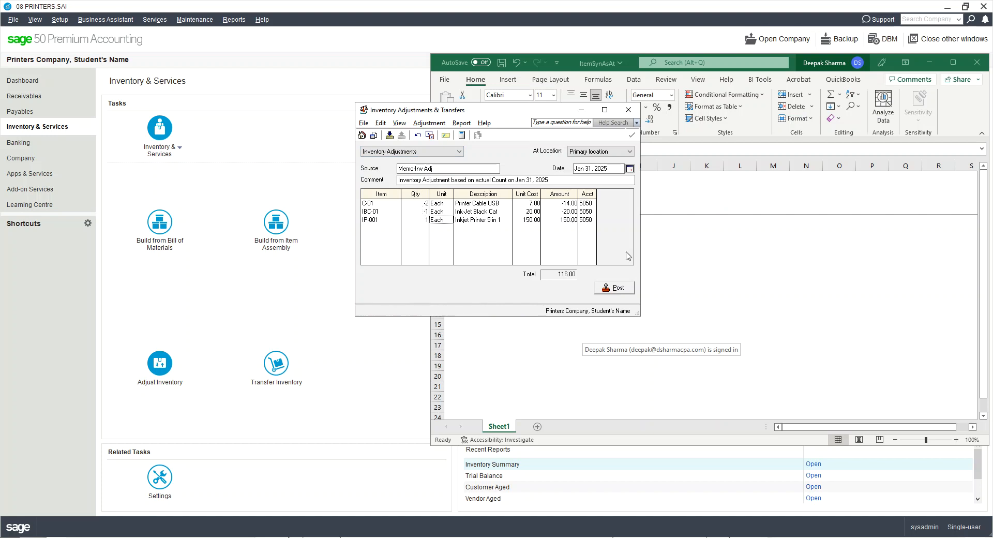
Post the inventory adjustment, close its window and return to the Inventory & Services home page
{"action": "left_click", "coordinate": [617, 287]}
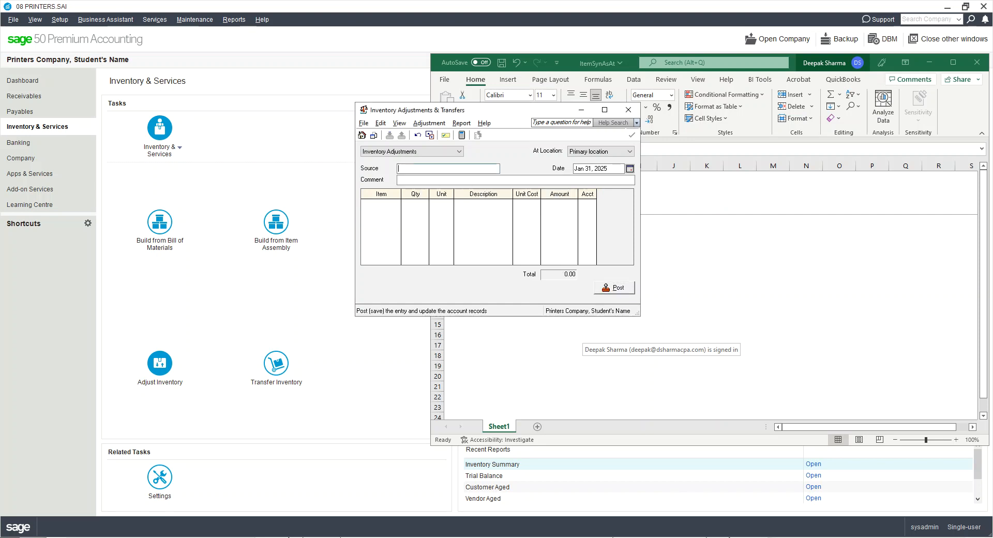
{"action": "left_click", "coordinate": [629, 109]}
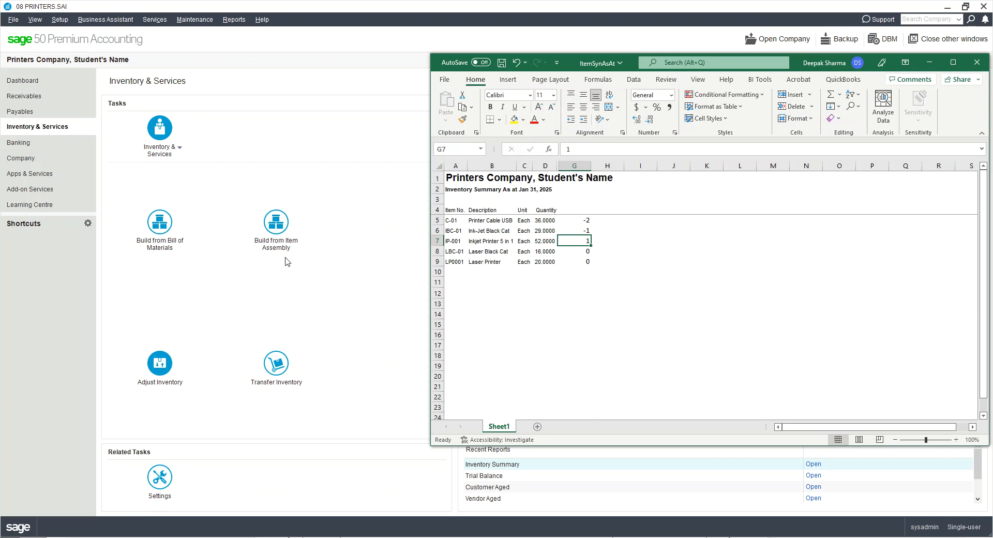
{"action": "left_click", "coordinate": [355, 182]}
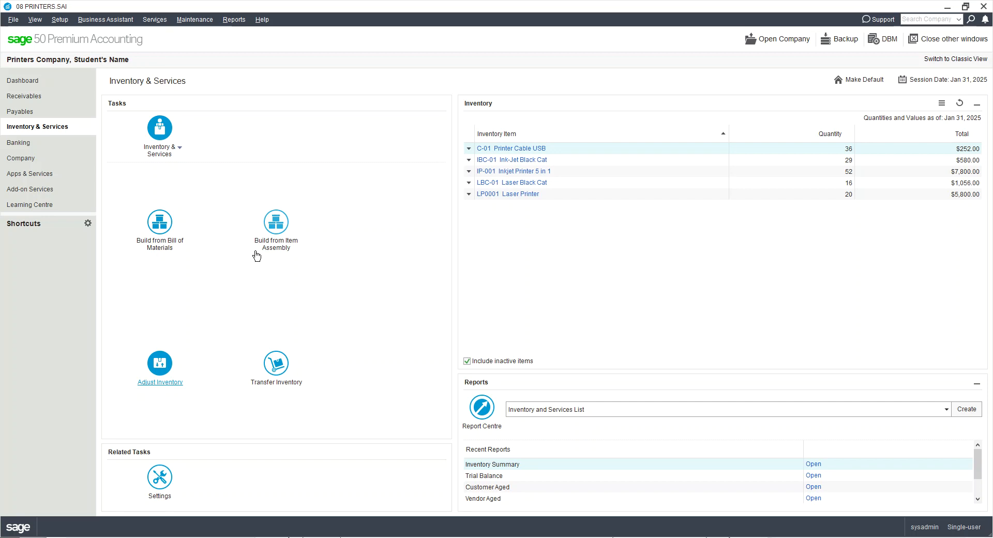
Start a new general ledger account in the Company module with number 1292 and name InkJet Package Deal
{"action": "left_click", "coordinate": [50, 165]}
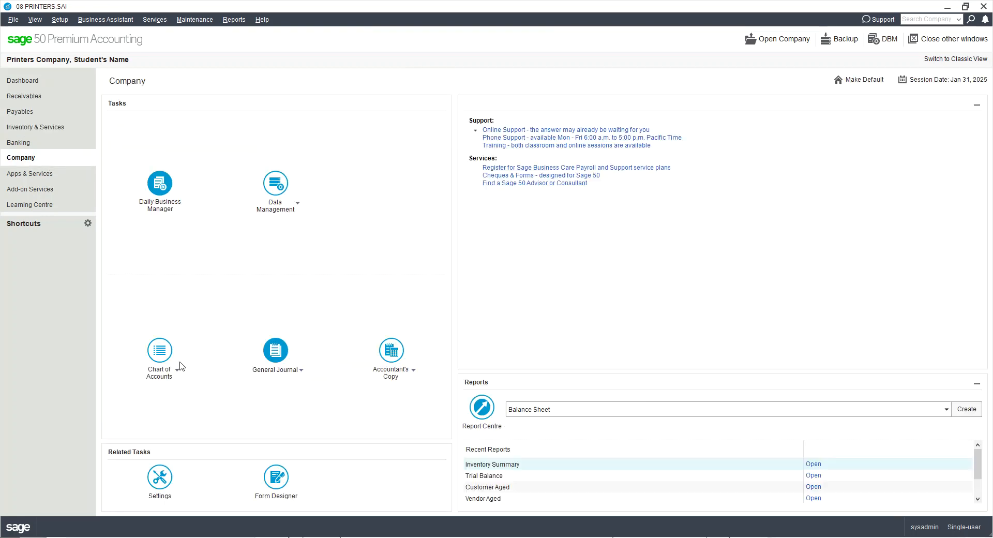
{"action": "left_click", "coordinate": [177, 371]}
{"action": "left_click", "coordinate": [173, 394]}
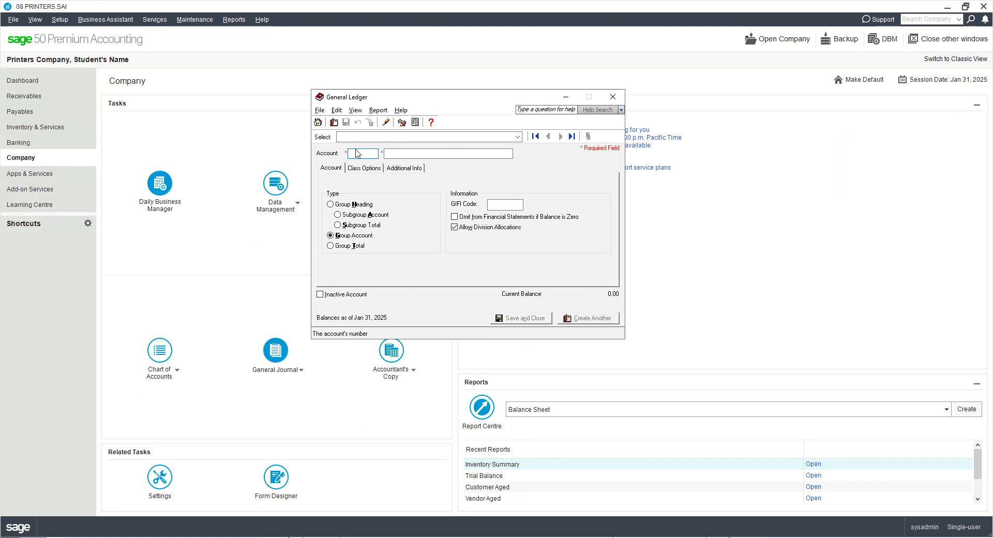
{"action": "type", "text": "123"}
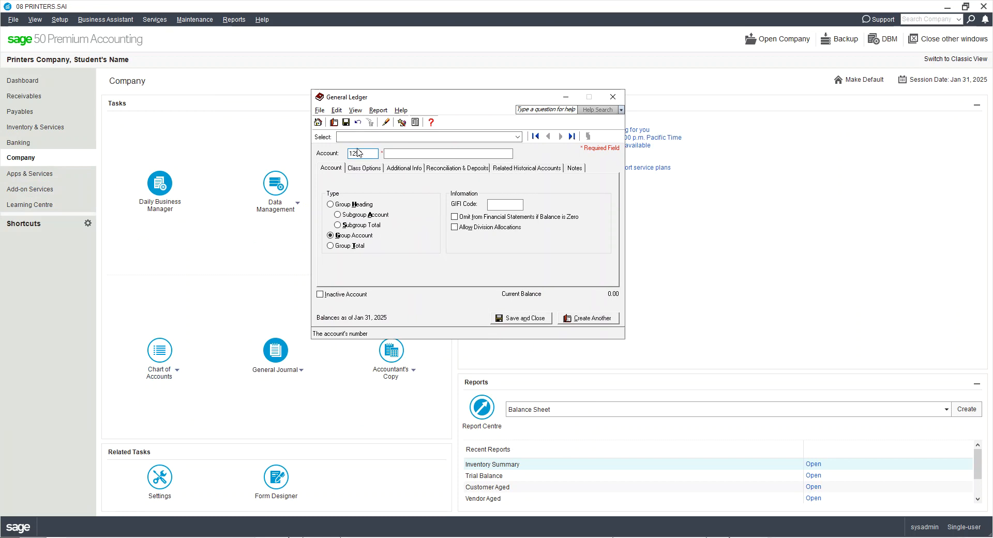
{"action": "left_click", "coordinate": [433, 152]}
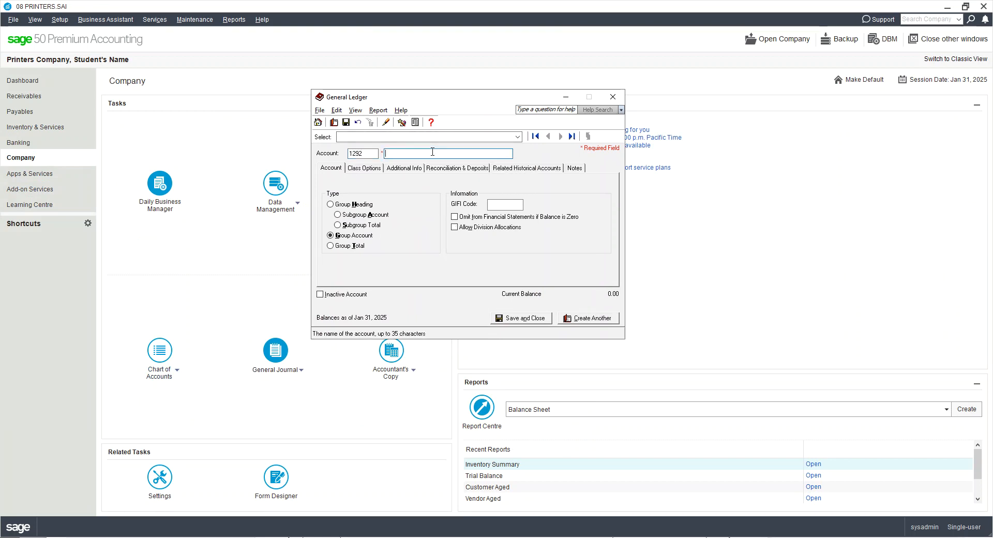
{"action": "type", "text": "InkJet Packa"}
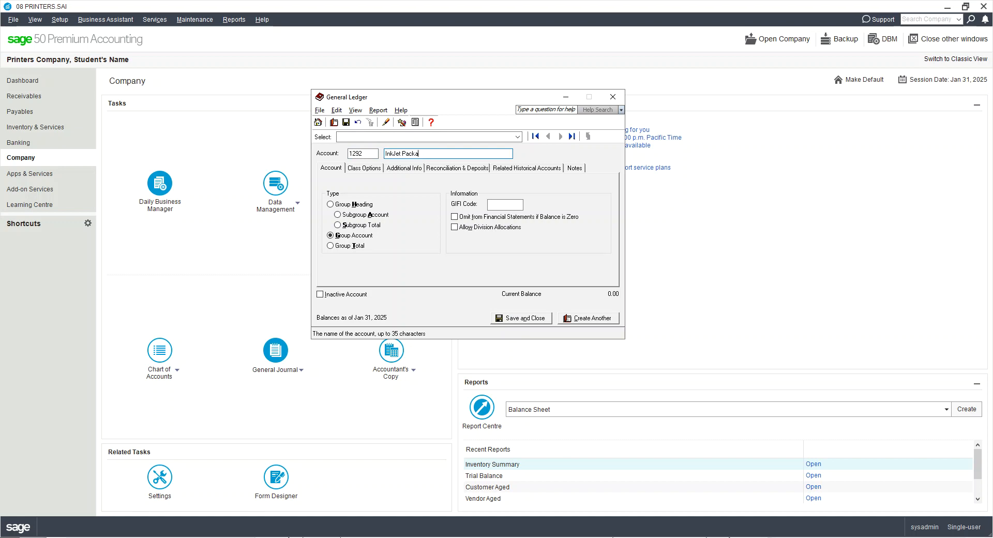
{"action": "type", "text": "l"}
{"action": "key", "text": "Tab"}
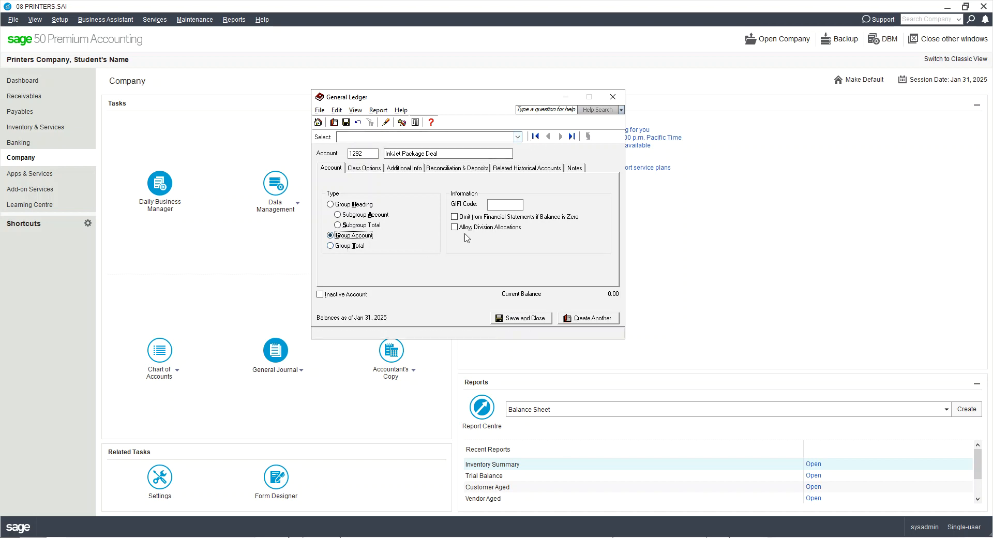
Set the class of account 1292 to Inventory and save the new account
{"action": "left_click", "coordinate": [363, 169]}
{"action": "left_click", "coordinate": [409, 195]}
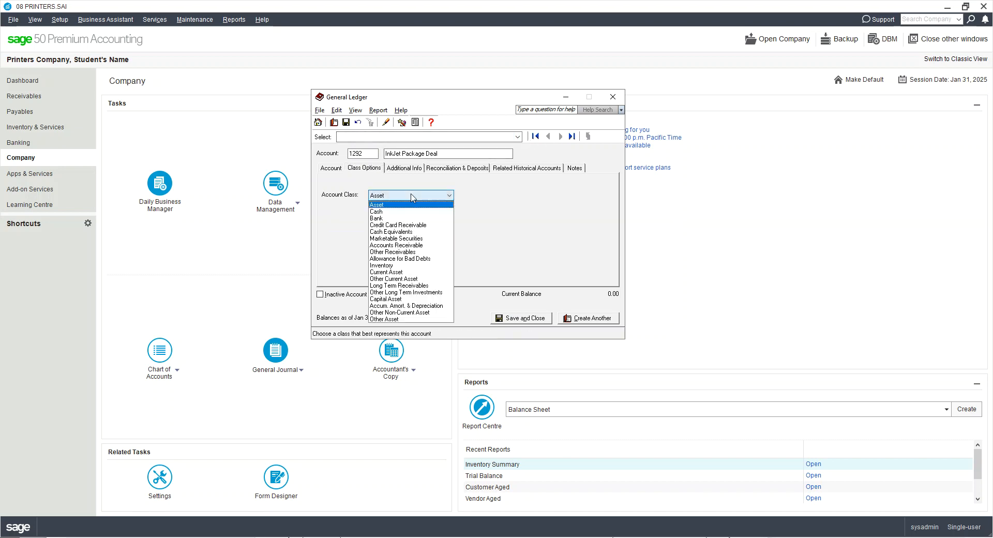
{"action": "left_click", "coordinate": [398, 266]}
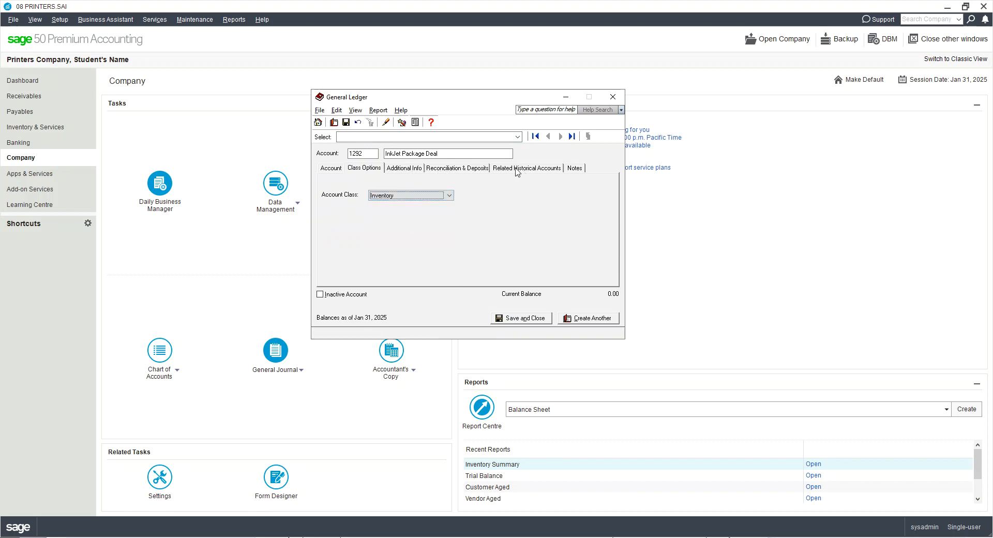
{"action": "left_click", "coordinate": [396, 168]}
{"action": "left_click", "coordinate": [446, 168]}
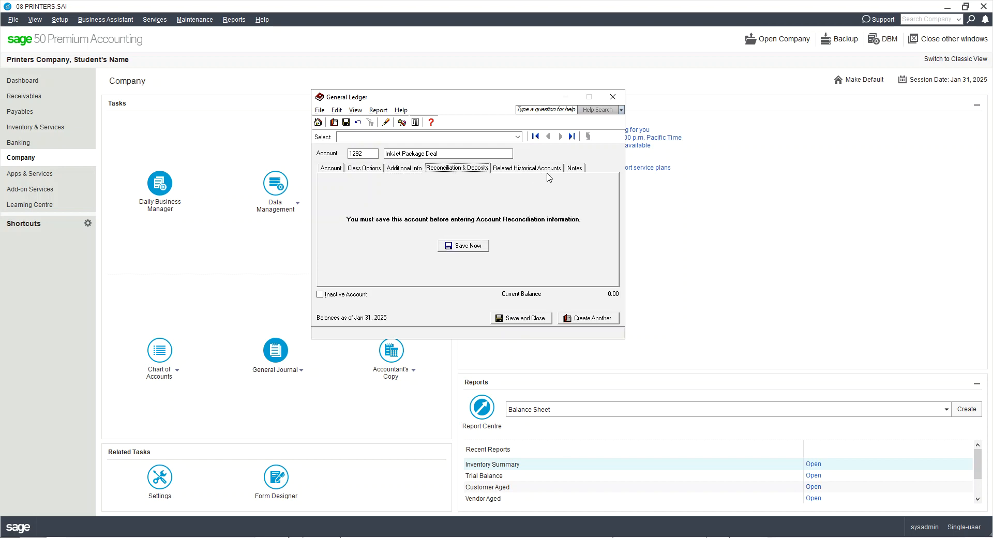
{"action": "left_click", "coordinate": [526, 318]}
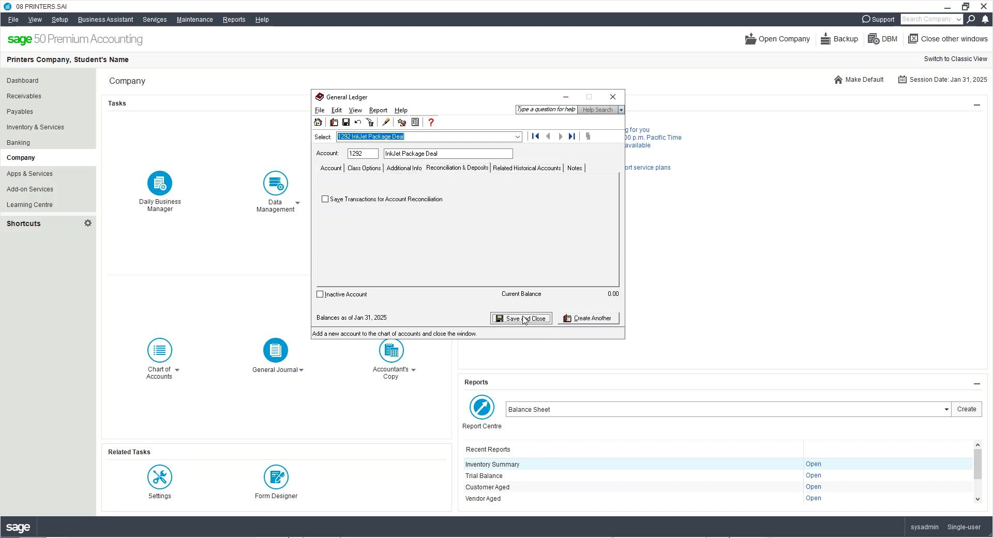
Open account 1292 InkJet Package Deal from the chart of accounts, change its type to Subgroup Account and save it
{"action": "left_click", "coordinate": [172, 376]}
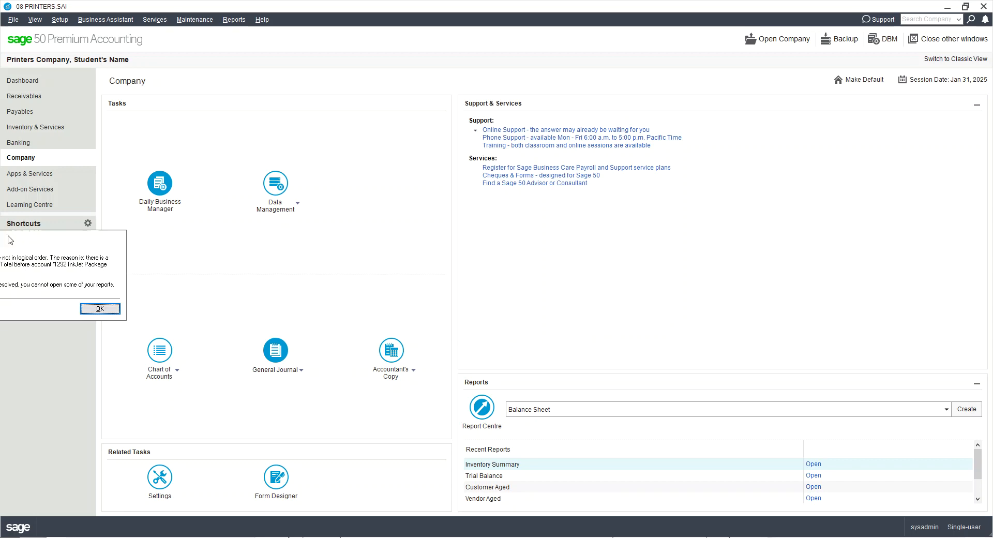
{"action": "left_click", "coordinate": [589, 257]}
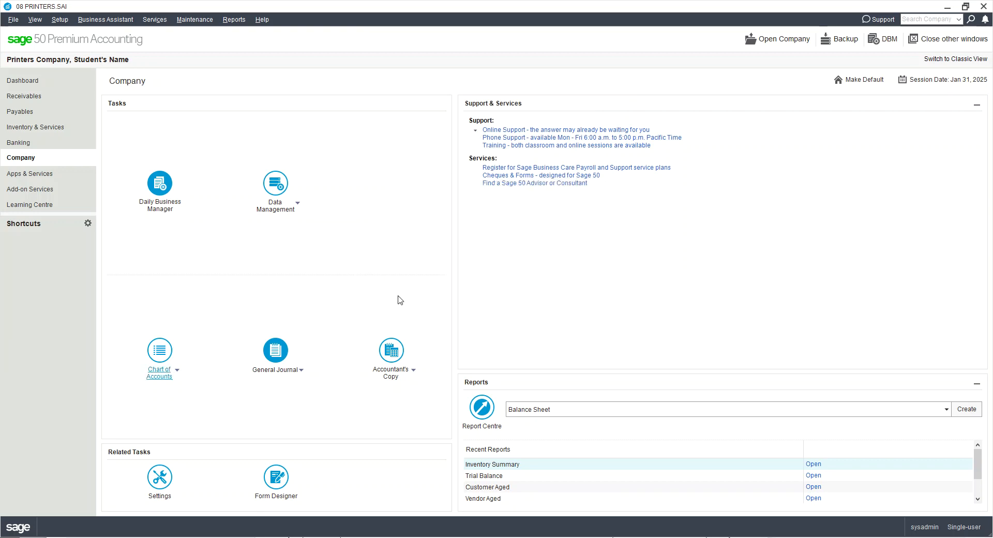
{"action": "left_click", "coordinate": [166, 382]}
{"action": "left_click", "coordinate": [172, 395]}
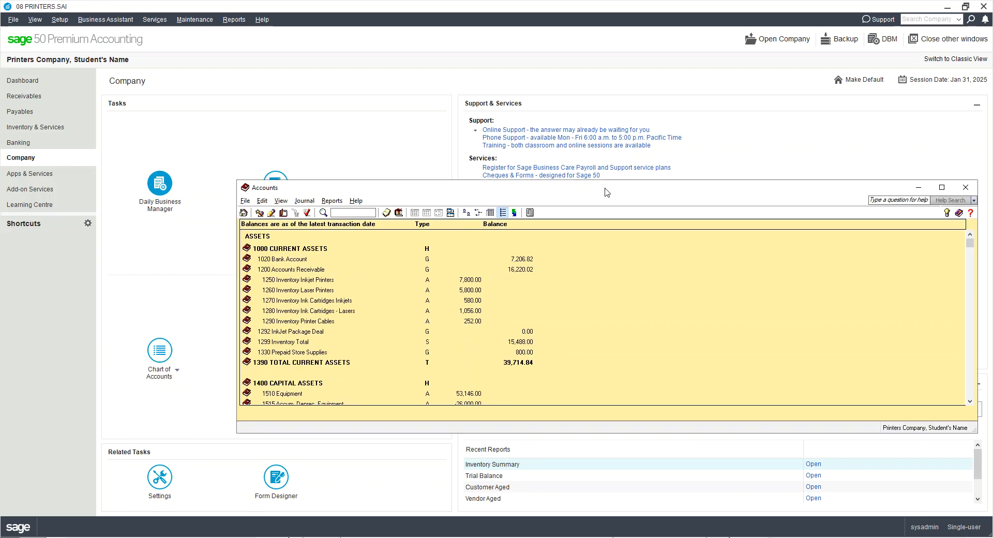
{"action": "left_click", "coordinate": [454, 299]}
{"action": "left_click", "coordinate": [442, 321]}
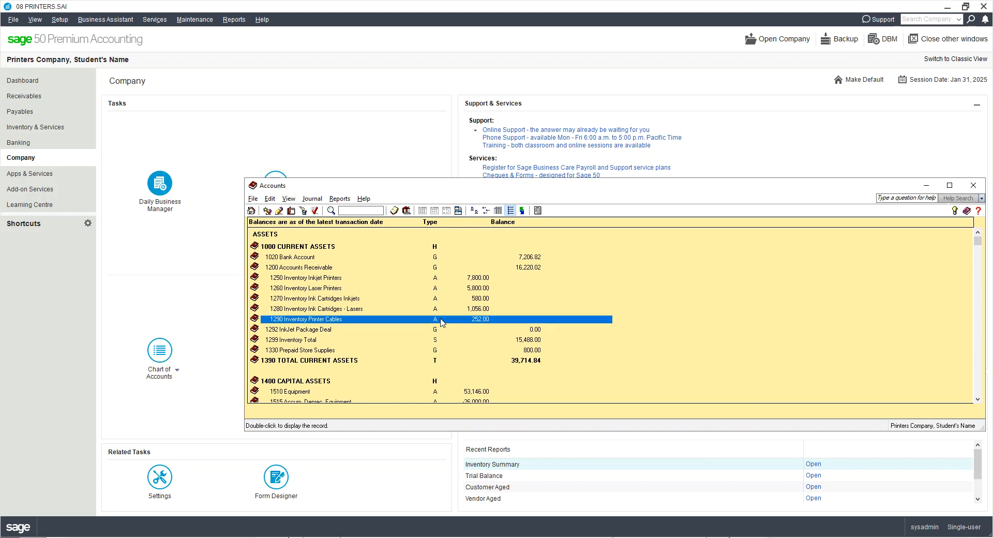
{"action": "left_click", "coordinate": [435, 331]}
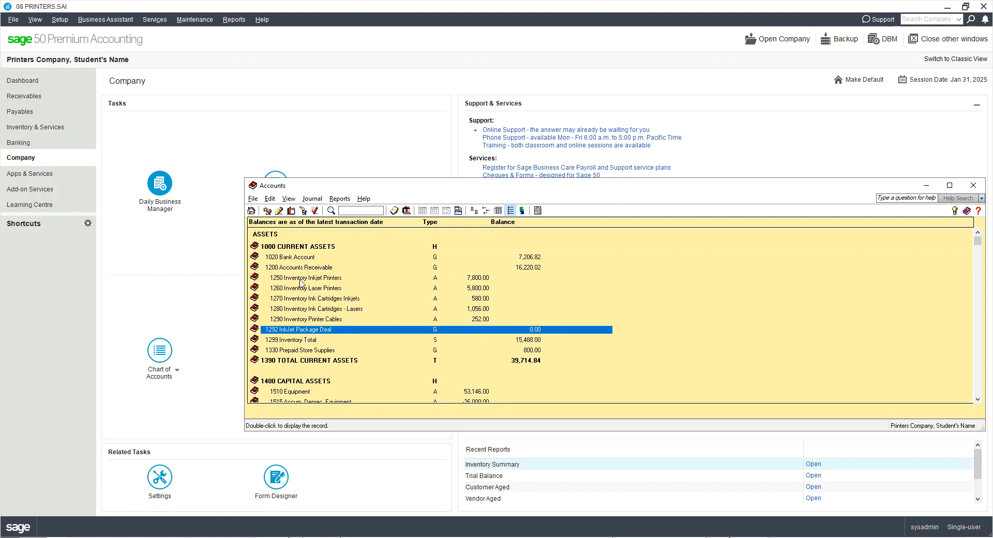
{"action": "double_click", "coordinate": [431, 331]}
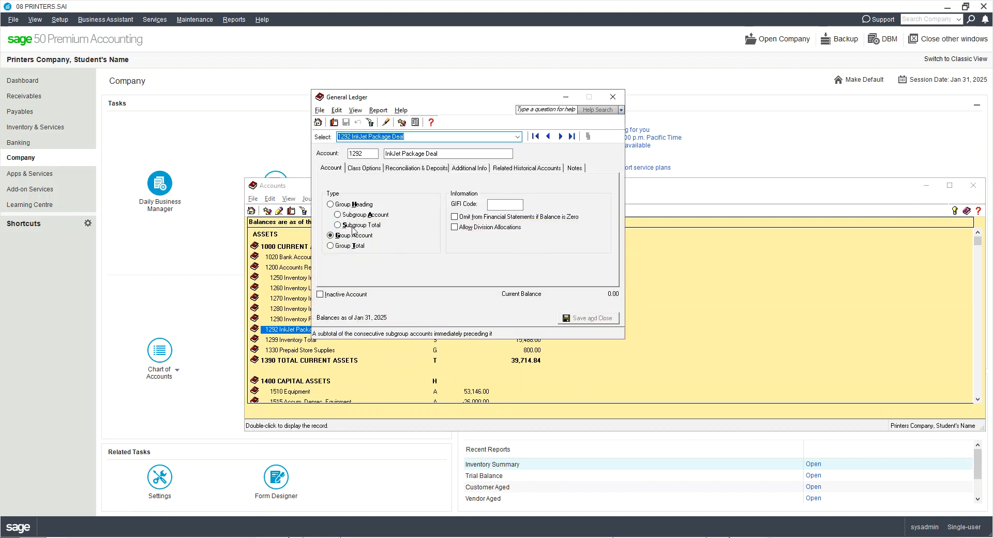
{"action": "left_click", "coordinate": [362, 215]}
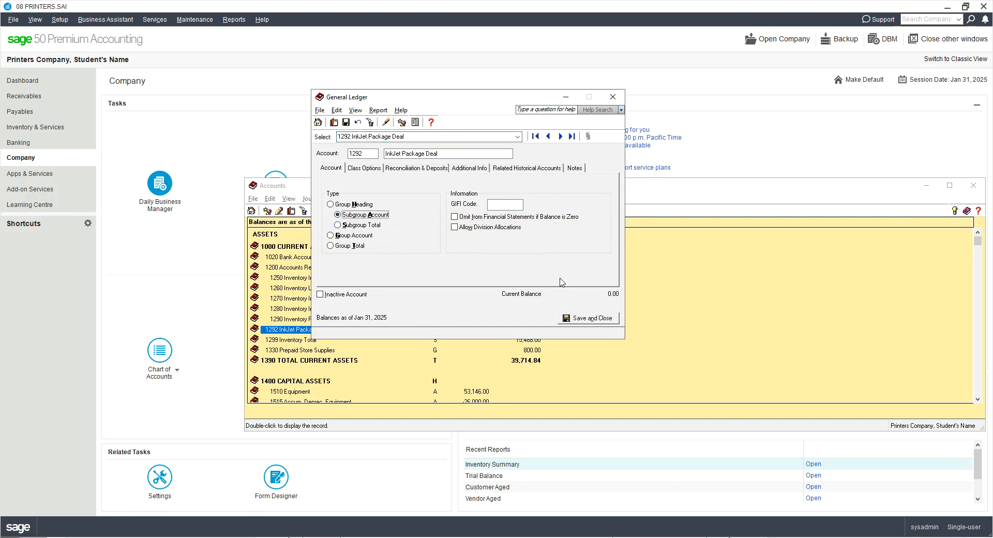
{"action": "left_click", "coordinate": [575, 318]}
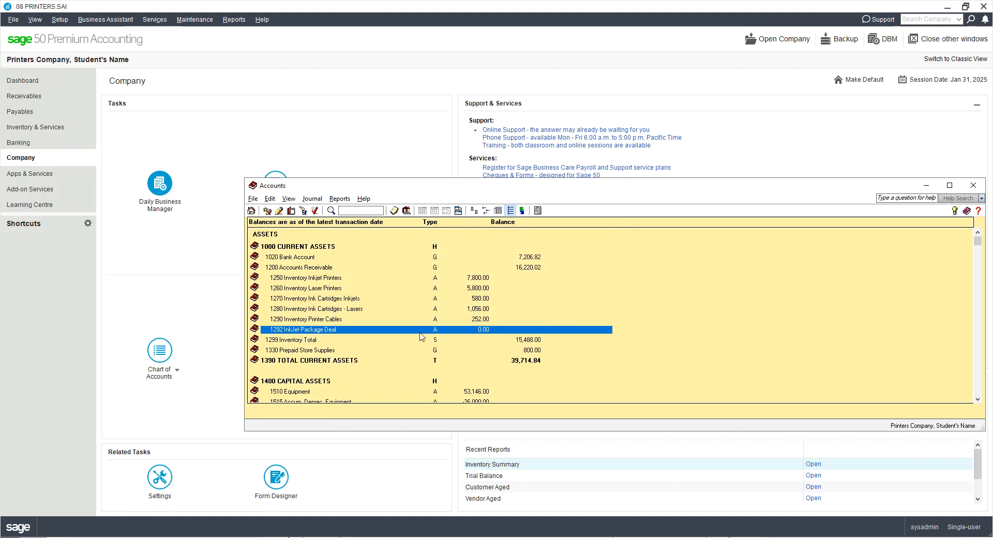
Check the inventory subgroup accounts from 1250 to the Inventory Total, close the chart of accounts and return to Inventory & Services
{"action": "left_click", "coordinate": [438, 279]}
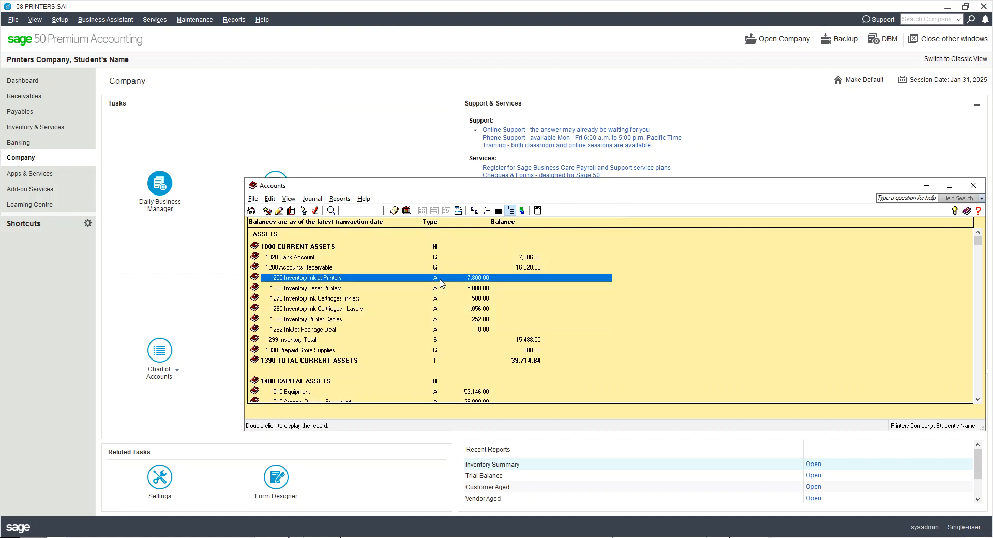
{"action": "left_click", "coordinate": [439, 341]}
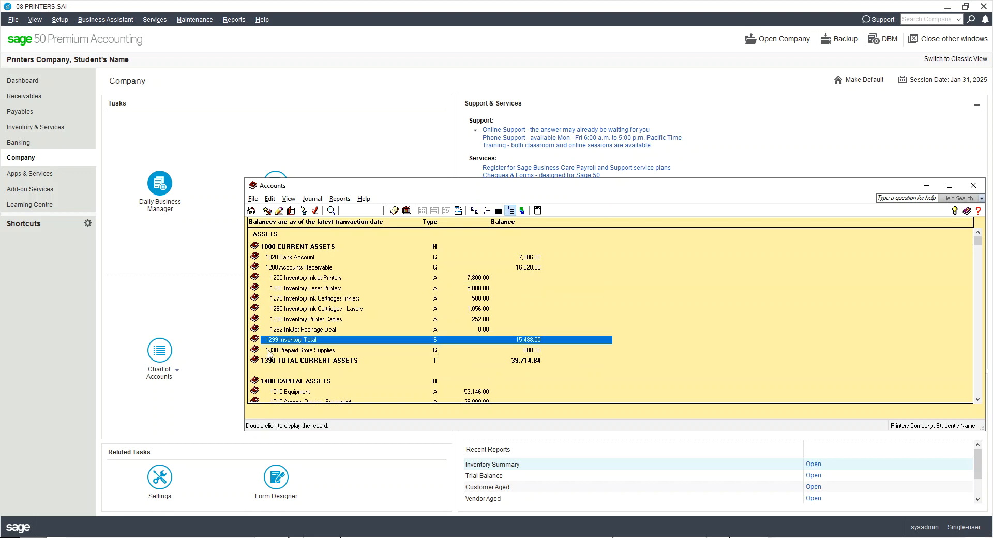
{"action": "left_click", "coordinate": [976, 185]}
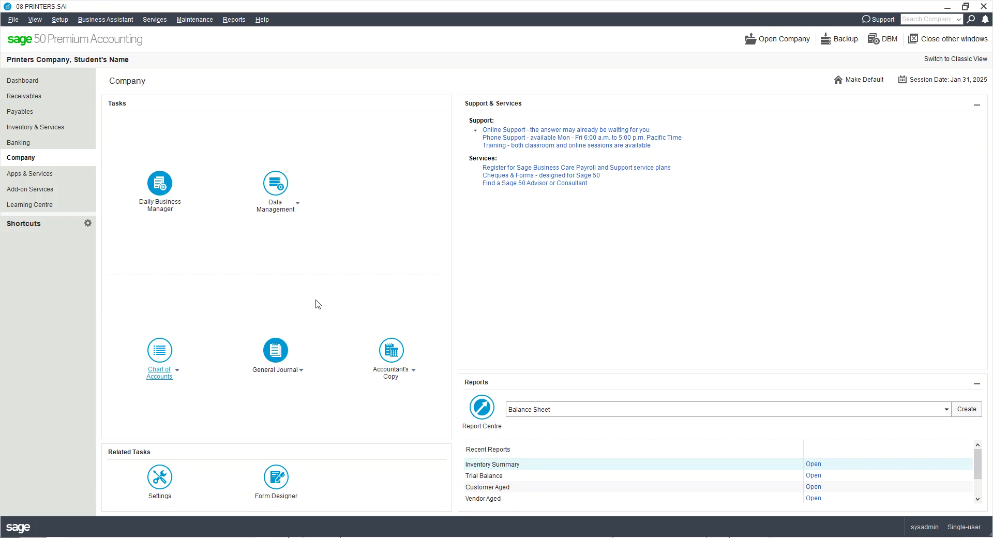
{"action": "left_click", "coordinate": [35, 127]}
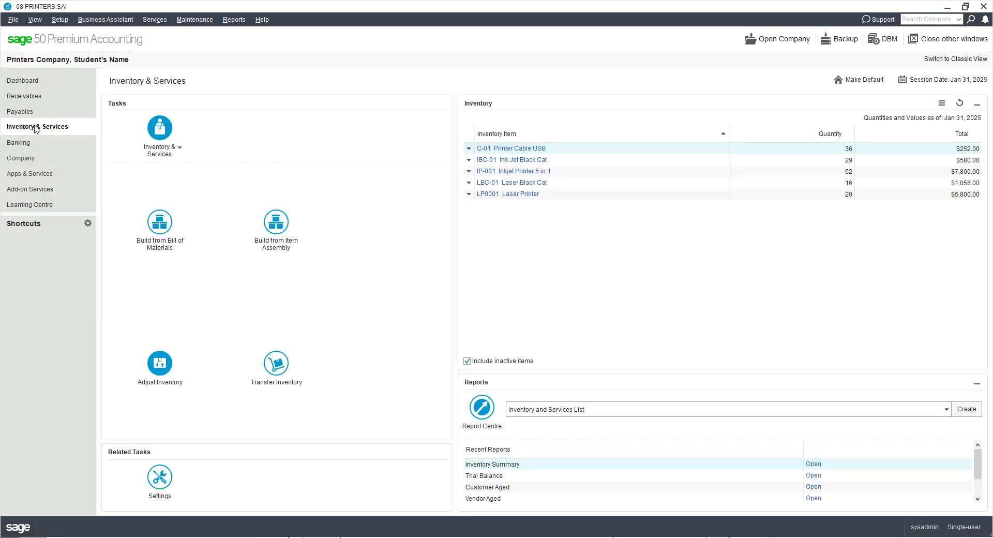
Start a new inventory item numbered IJP-01, described as InkJet Package Deal, with a minimum level of 2
{"action": "left_click", "coordinate": [168, 154]}
{"action": "left_click", "coordinate": [187, 181]}
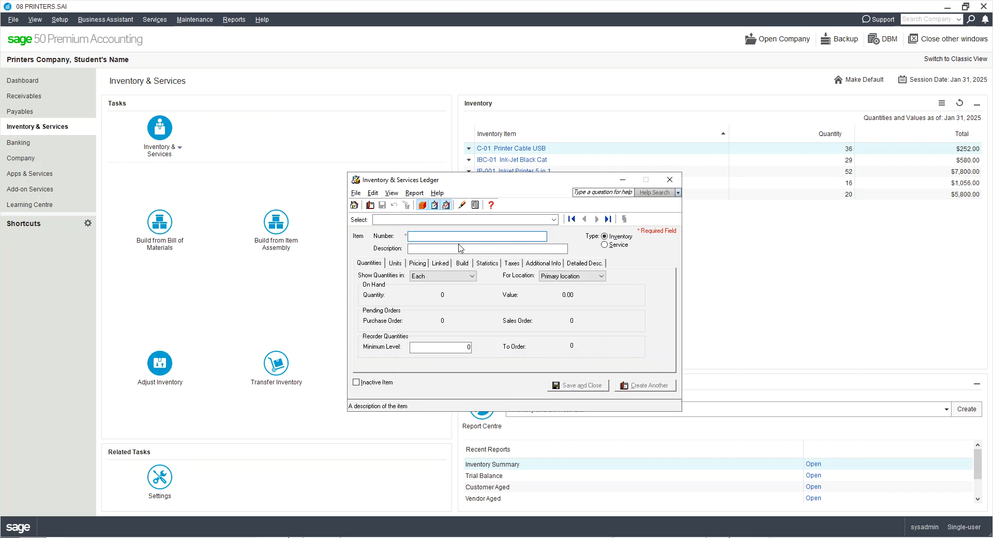
{"action": "type", "text": "IJP-01"}
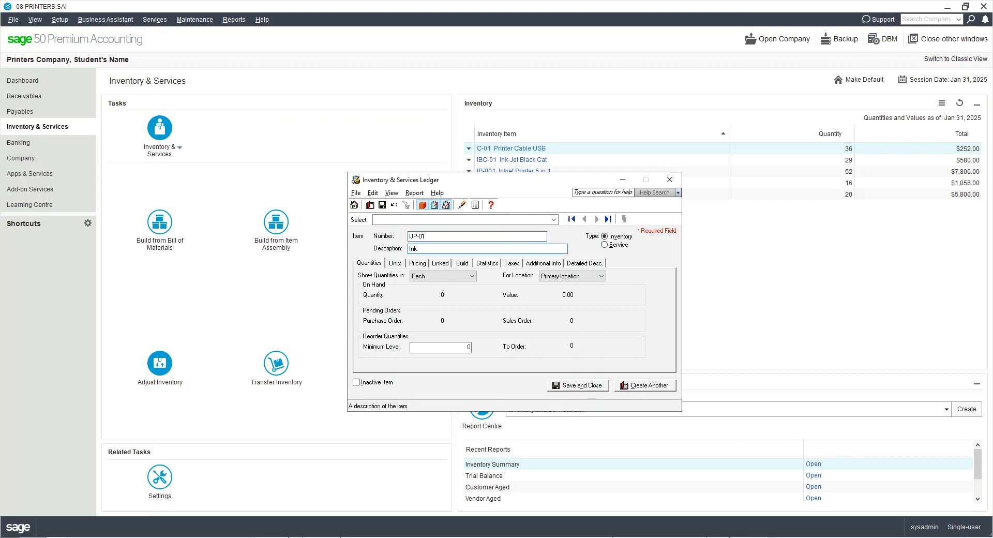
{"action": "type", "text": "InkJet Package Deal"}
{"action": "key", "text": "Tab"}
{"action": "left_click", "coordinate": [462, 347]}
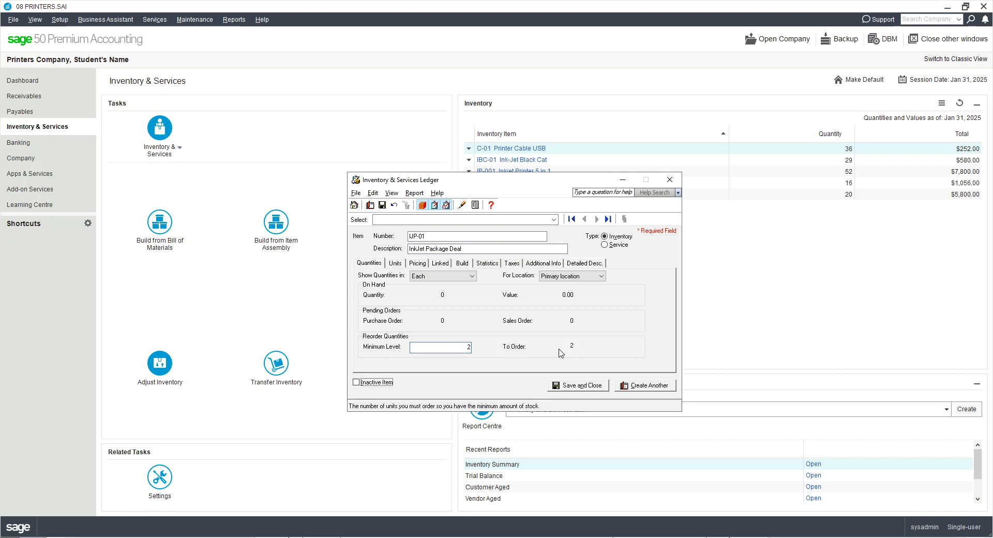
Set the selling prices of IJP-01 to 294 for Regular and 284 for Preferred, keeping Each as the unit
{"action": "left_click", "coordinate": [395, 264]}
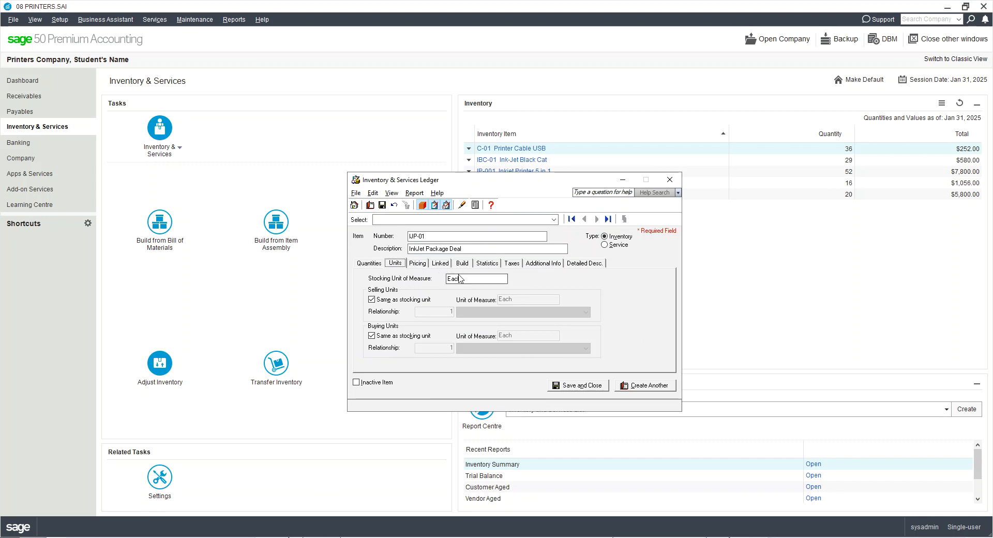
{"action": "left_click", "coordinate": [420, 263]}
{"action": "left_click", "coordinate": [471, 321]}
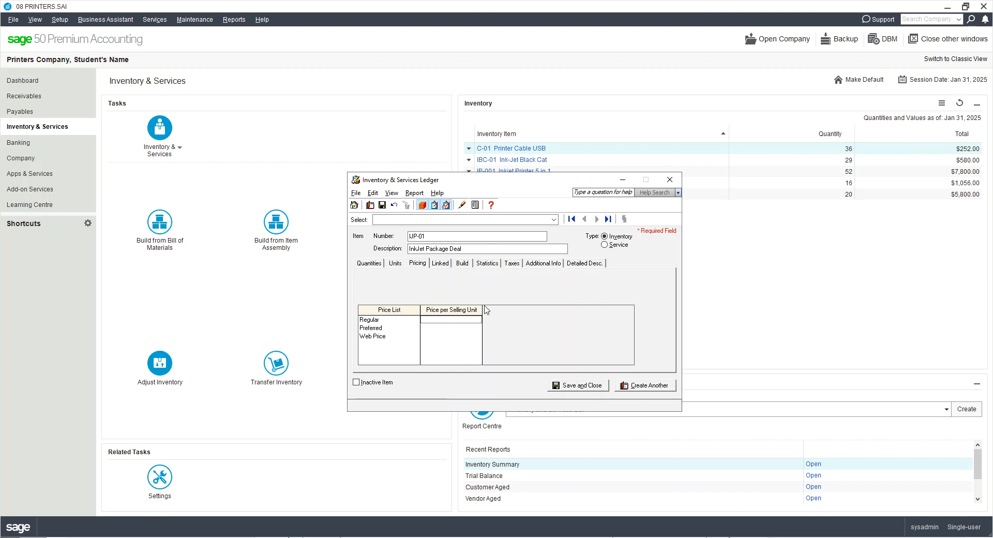
{"action": "type", "text": "219"}
{"action": "key", "text": "BackSpace"}
{"action": "type", "text": "94"}
{"action": "left_click", "coordinate": [459, 329]}
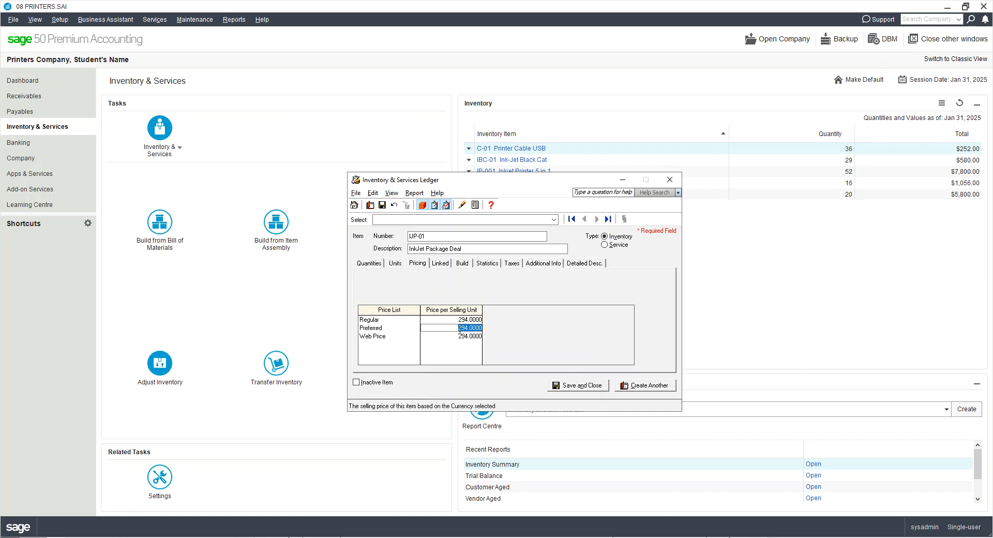
{"action": "type", "text": "284"}
{"action": "left_click", "coordinate": [459, 336]}
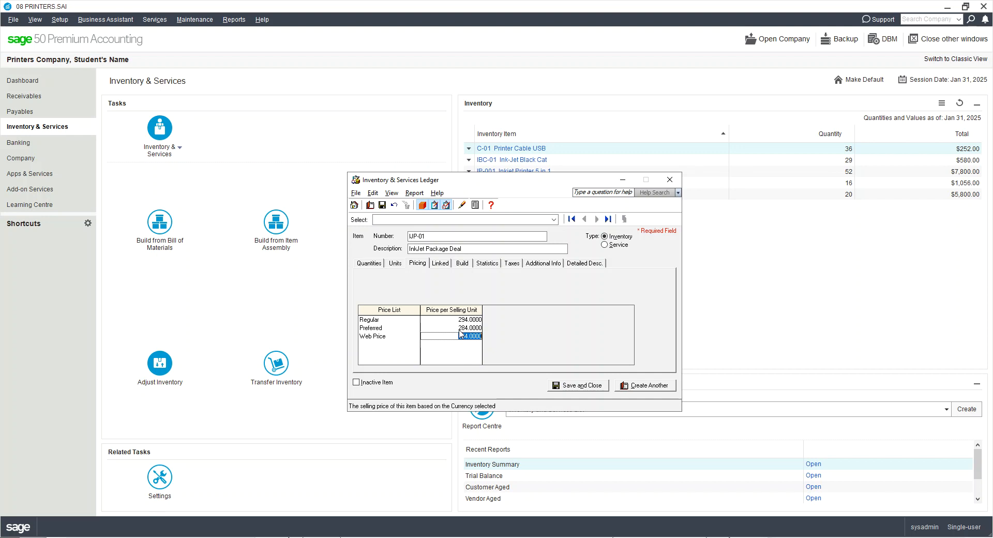
Link IJP-01 to asset account 1292 InkJet Package Deal, revenue account 4100 Sales InkJets and COGS account 5010
{"action": "left_click", "coordinate": [445, 262]}
{"action": "left_click", "coordinate": [457, 280]}
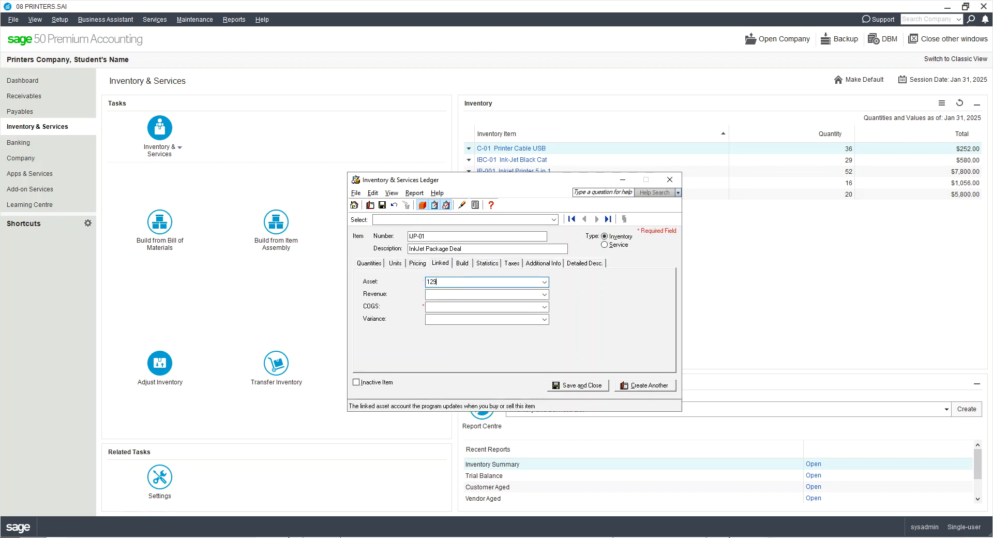
{"action": "left_click", "coordinate": [453, 295]}
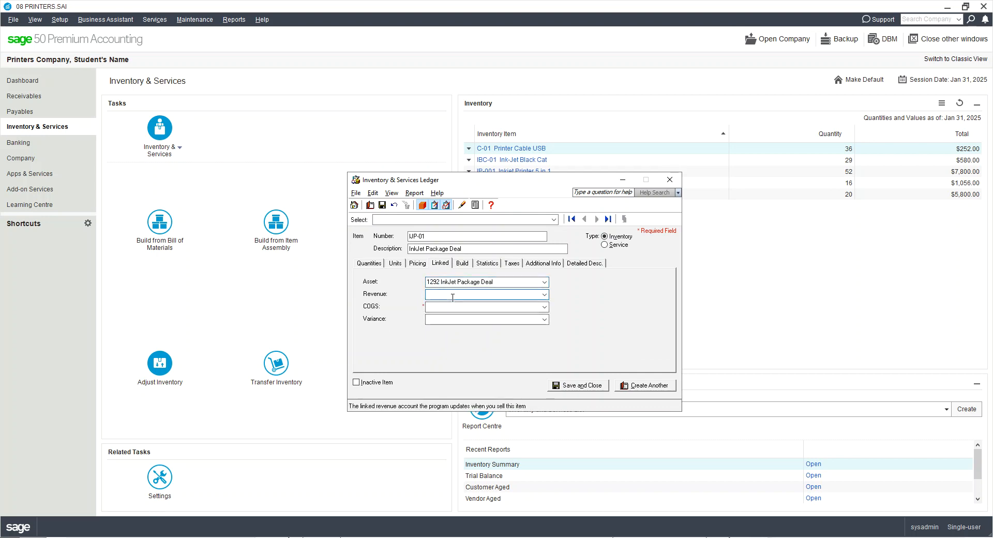
{"action": "left_click", "coordinate": [473, 307]}
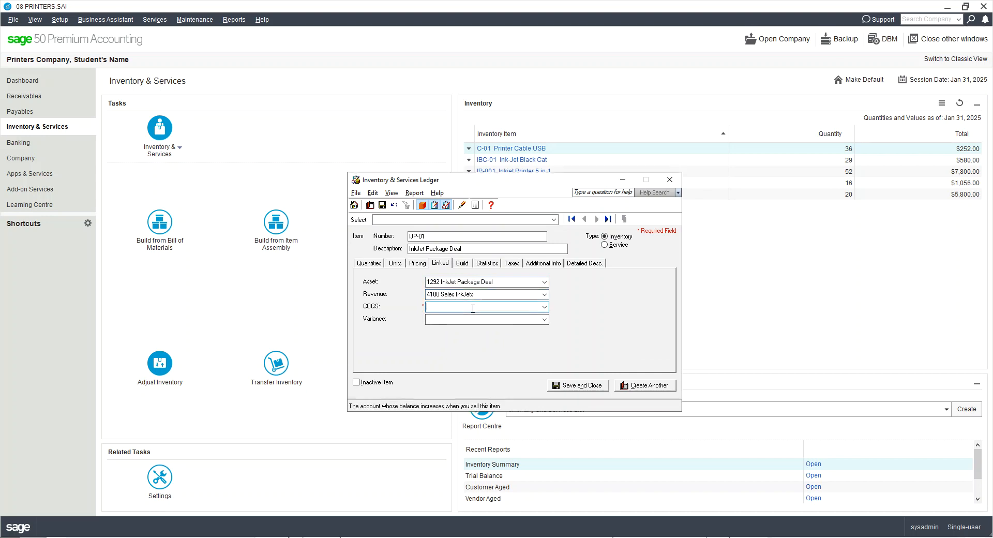
{"action": "type", "text": "5010"}
{"action": "key", "text": "Tab"}
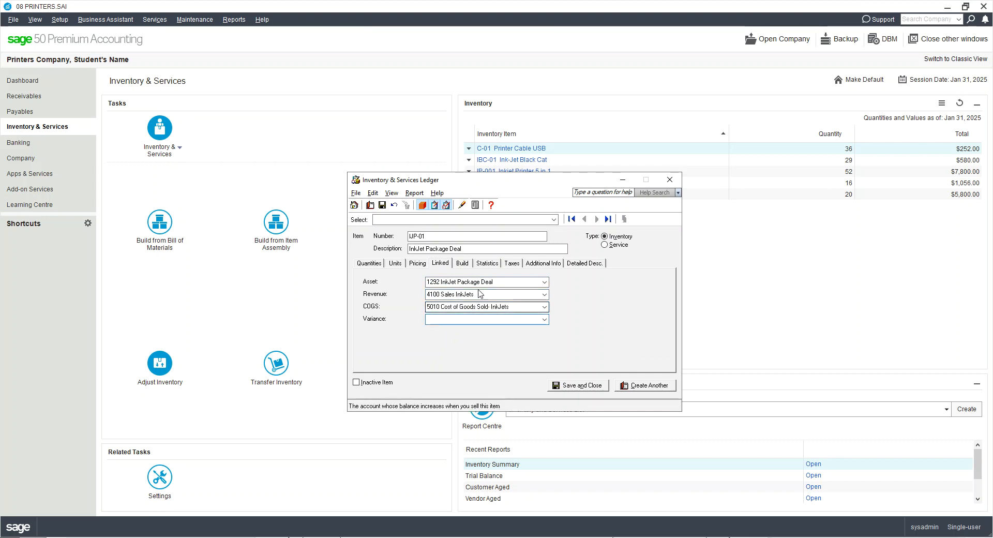
Define the build of 1 InkJet Package Deal from one each of IP-001, IBC-01 and C-01
{"action": "left_click", "coordinate": [462, 263]}
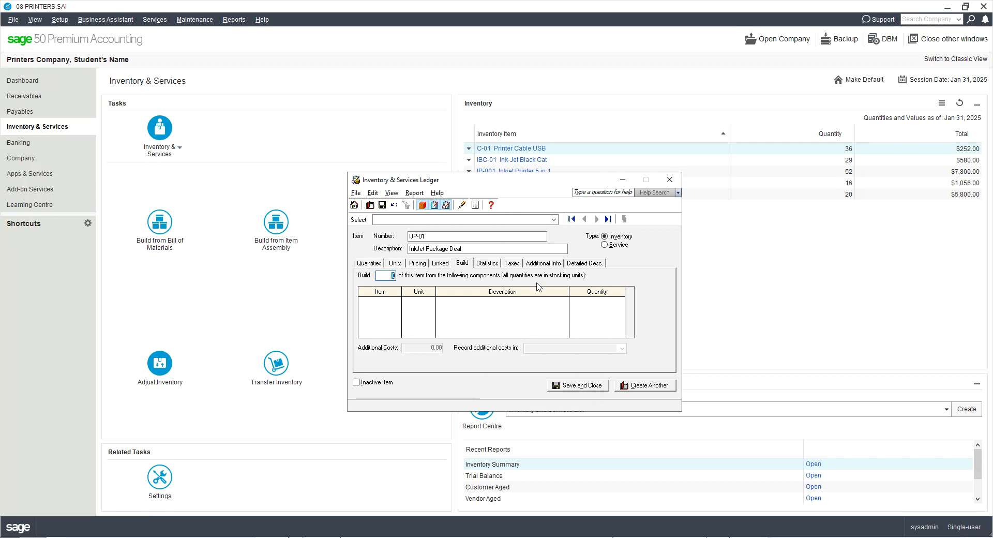
{"action": "key", "text": "Tab"}
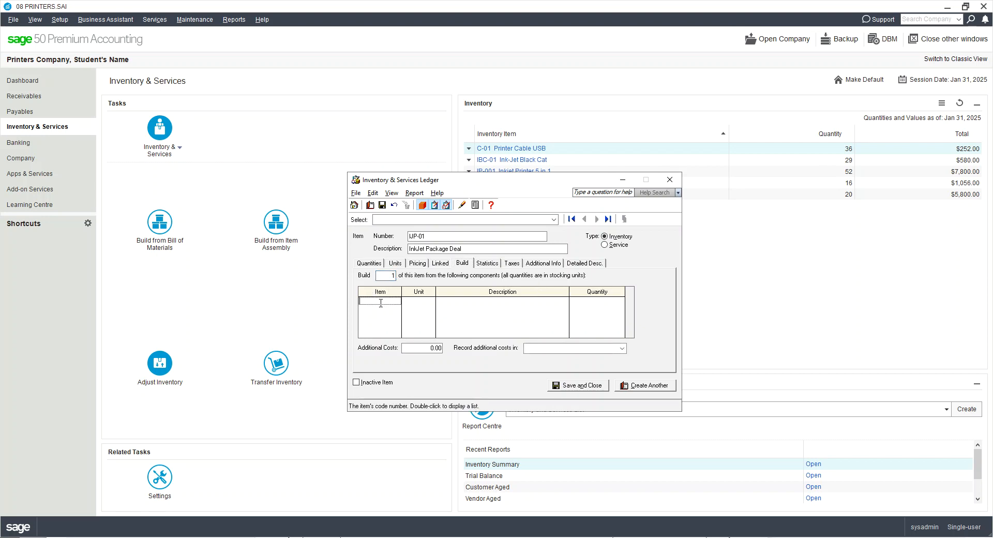
{"action": "double_click", "coordinate": [380, 301]}
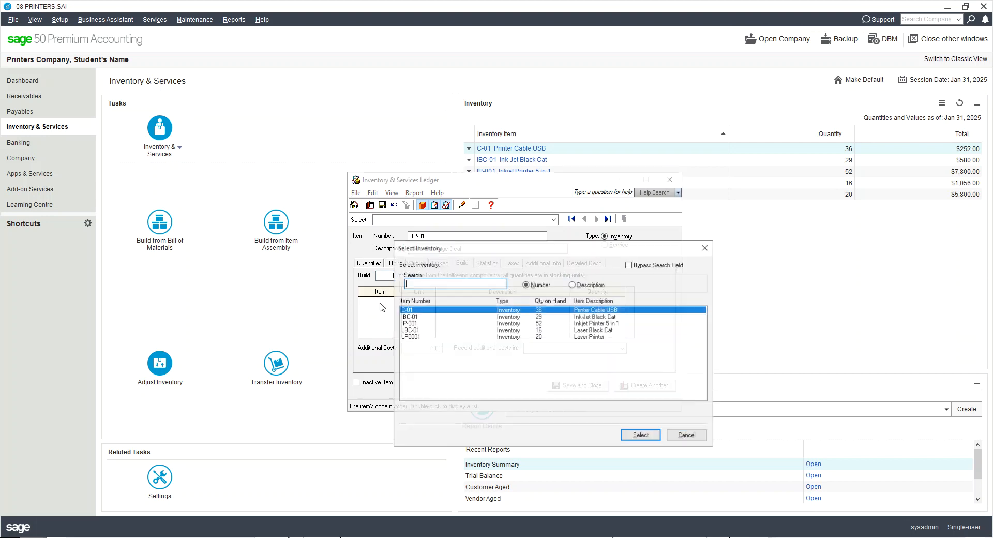
{"action": "double_click", "coordinate": [409, 323]}
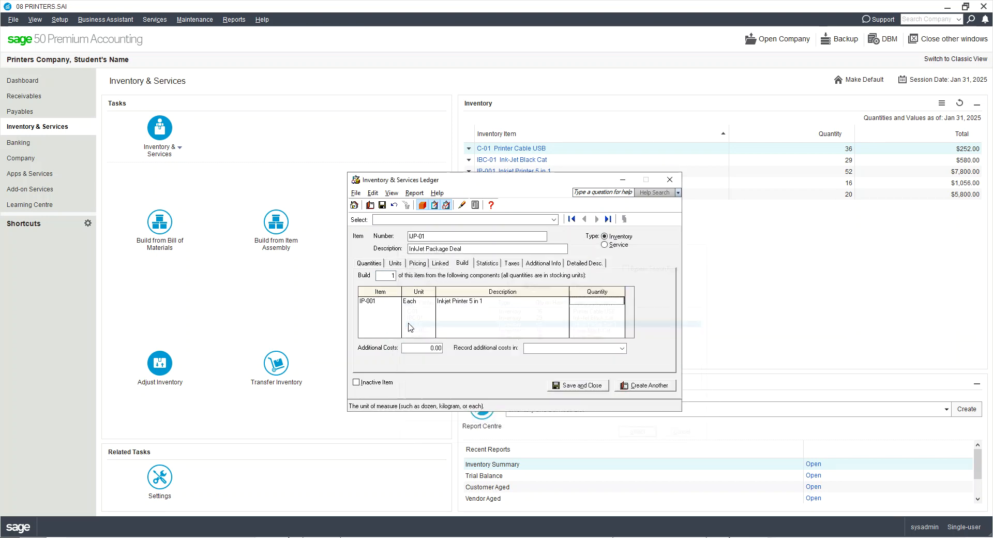
{"action": "left_click", "coordinate": [373, 308]}
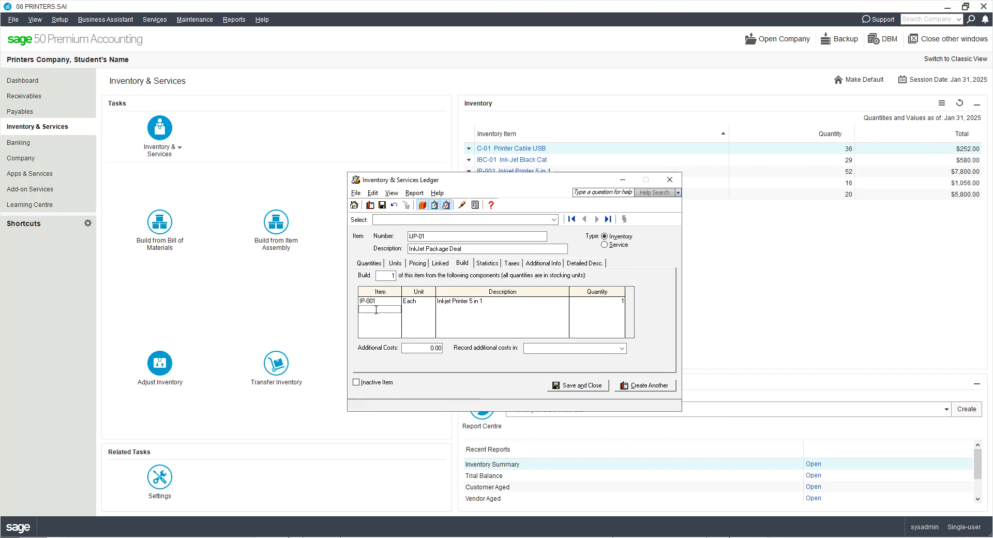
{"action": "double_click", "coordinate": [378, 308]}
{"action": "double_click", "coordinate": [412, 316]}
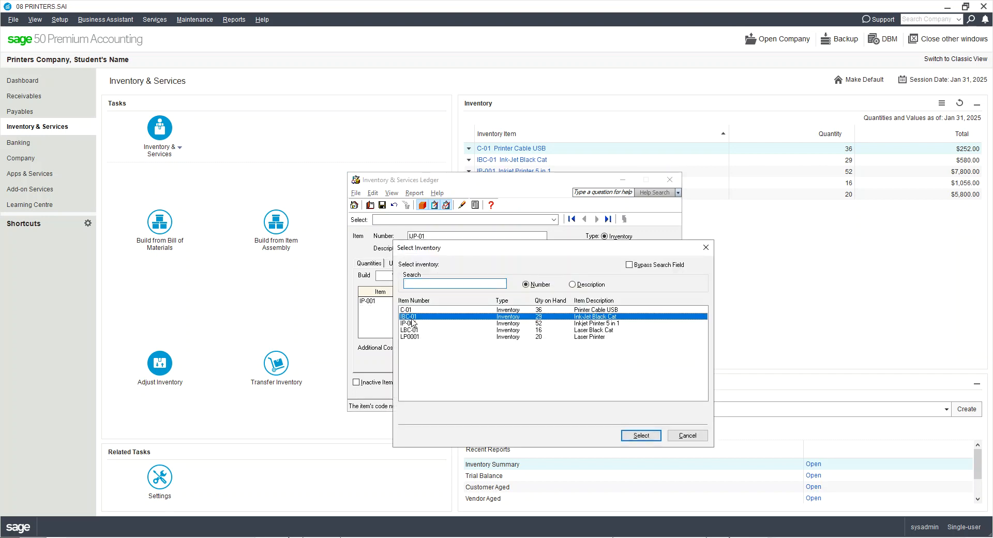
{"action": "left_click", "coordinate": [370, 317]}
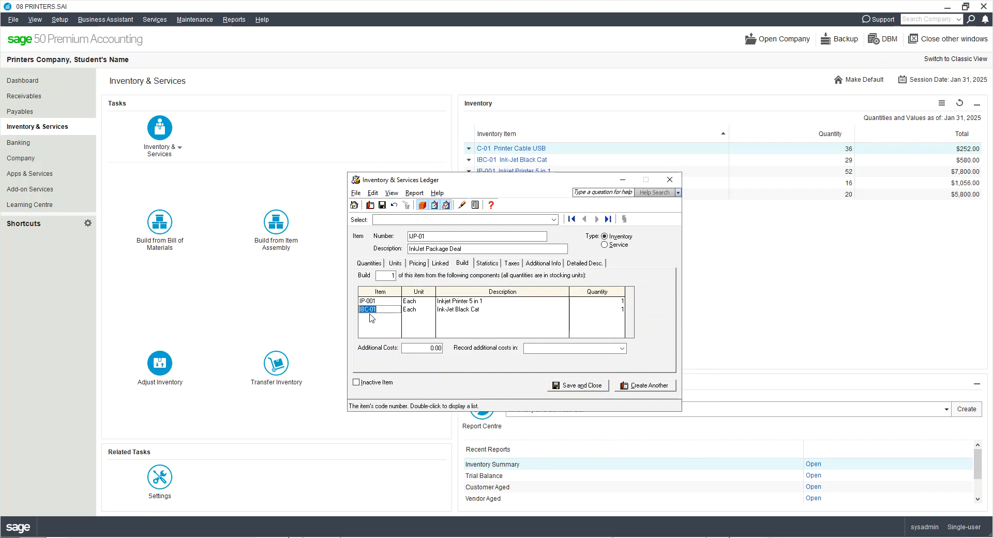
{"action": "double_click", "coordinate": [370, 317]}
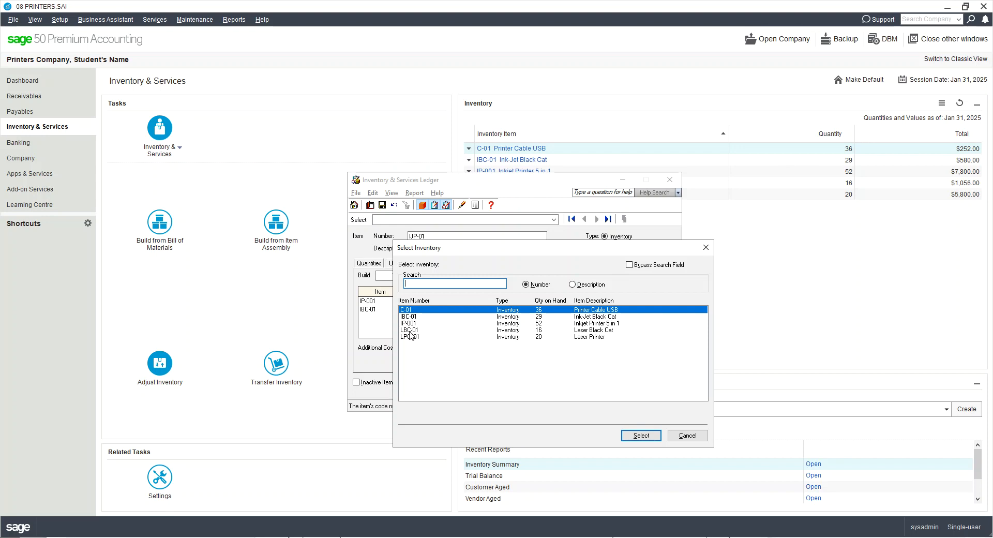
{"action": "double_click", "coordinate": [410, 310]}
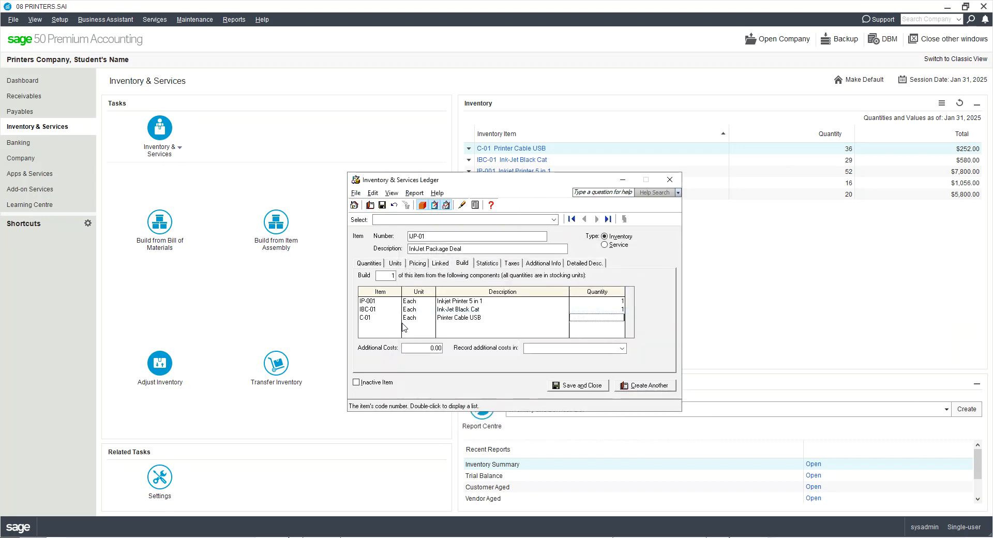
{"action": "type", "text": "1"}
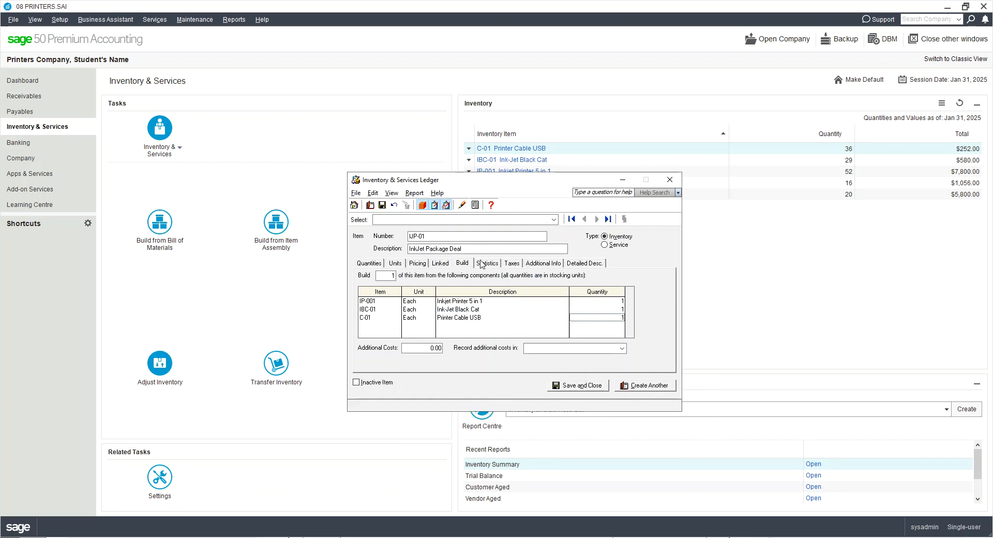
Check the statistics, taxes, additional information and detailed description of IJP-01, and save the new item
{"action": "left_click", "coordinate": [494, 265]}
{"action": "left_click", "coordinate": [511, 264]}
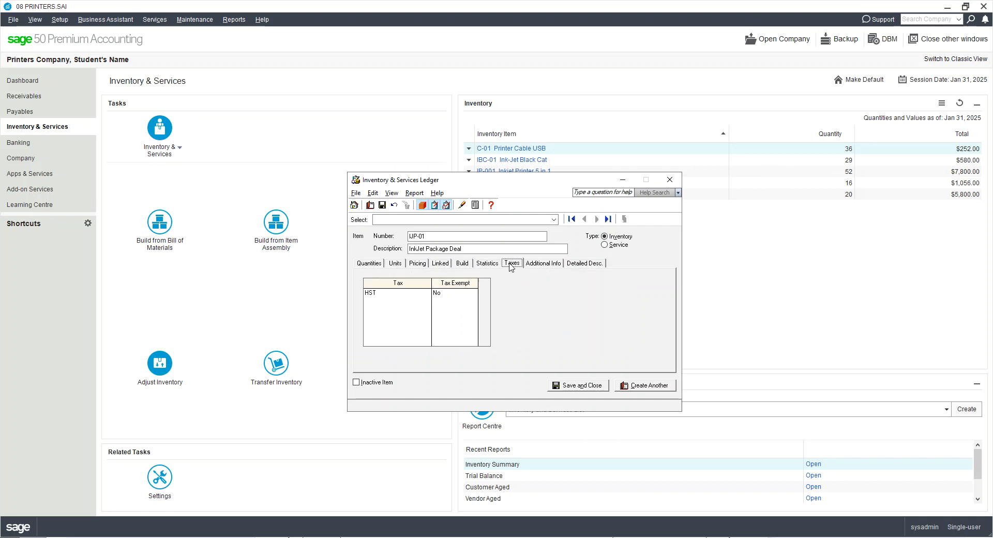
{"action": "left_click", "coordinate": [562, 265]}
{"action": "left_click", "coordinate": [588, 264]}
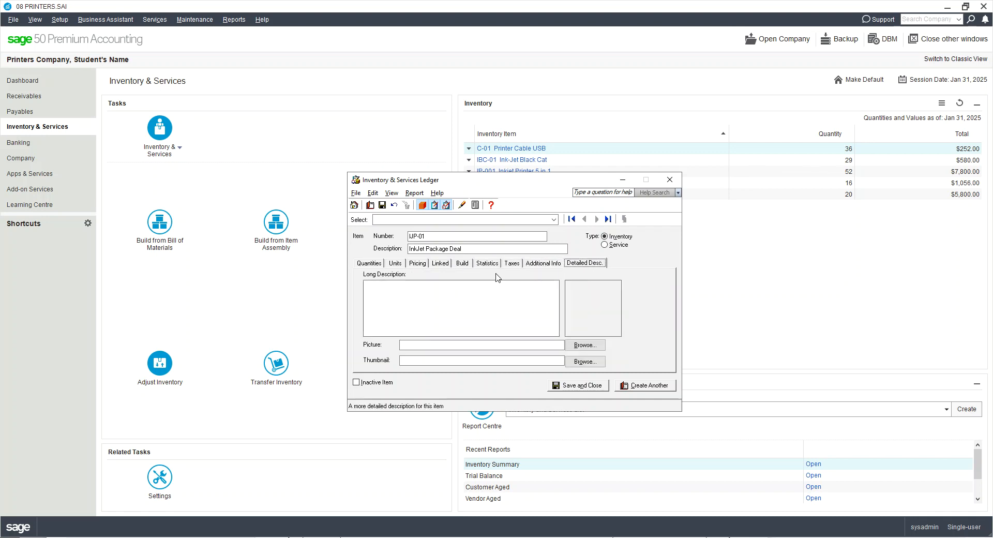
{"action": "left_click", "coordinate": [579, 385]}
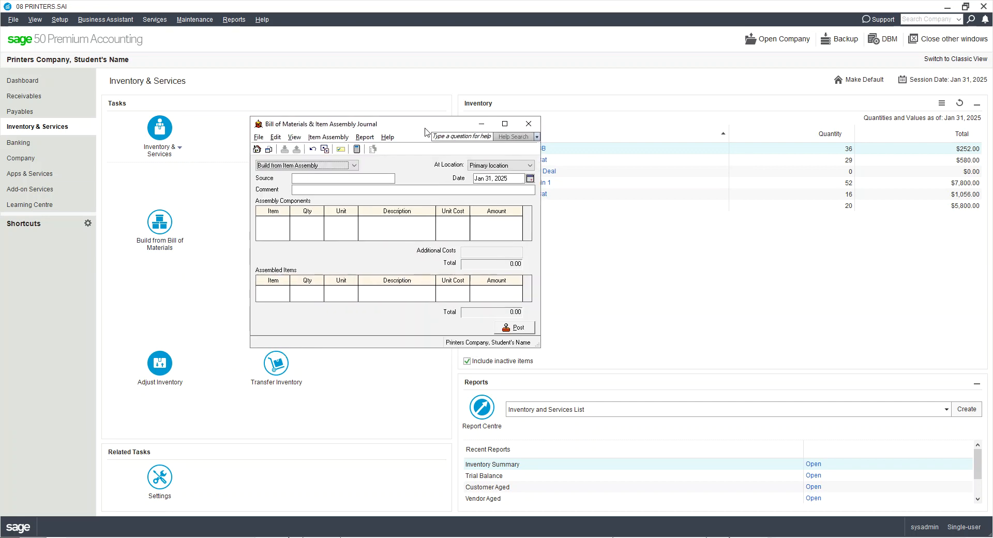
{"action": "left_click", "coordinate": [323, 176]}
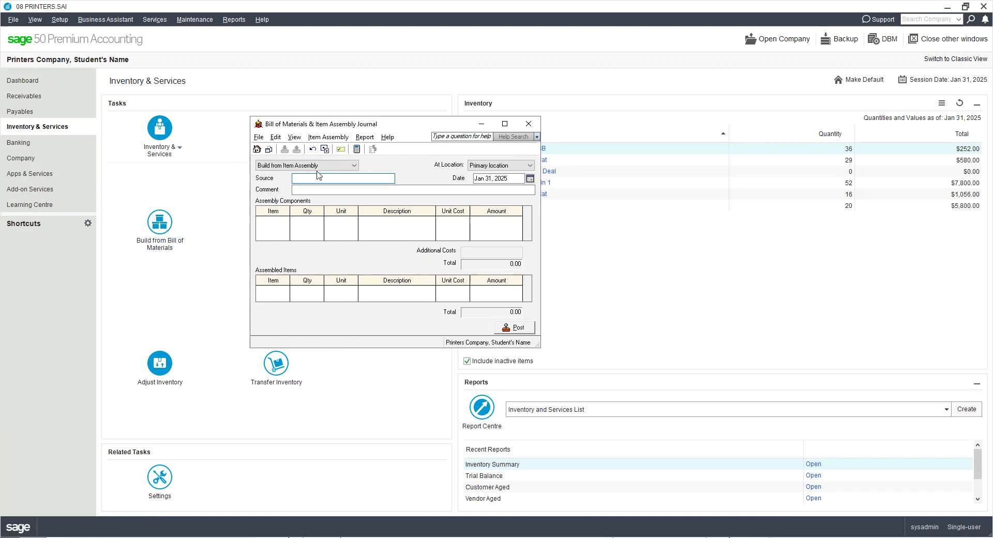
{"action": "type", "text": "Memo 02"}
{"action": "key", "text": "Tab"}
{"action": "key", "text": "Tab"}
{"action": "type", "text": "C"}
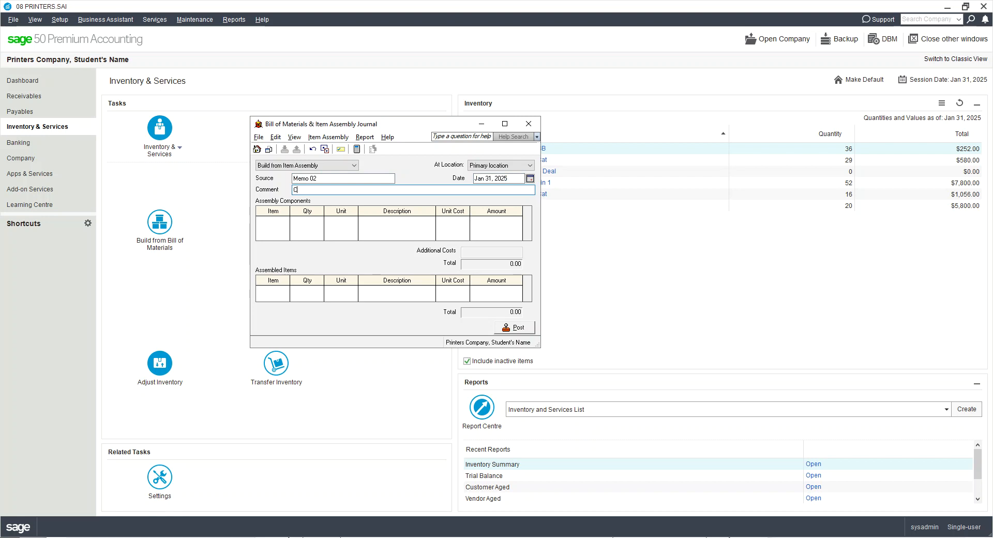
{"action": "type", "text": "ing Package"}
{"action": "key", "text": "Tab"}
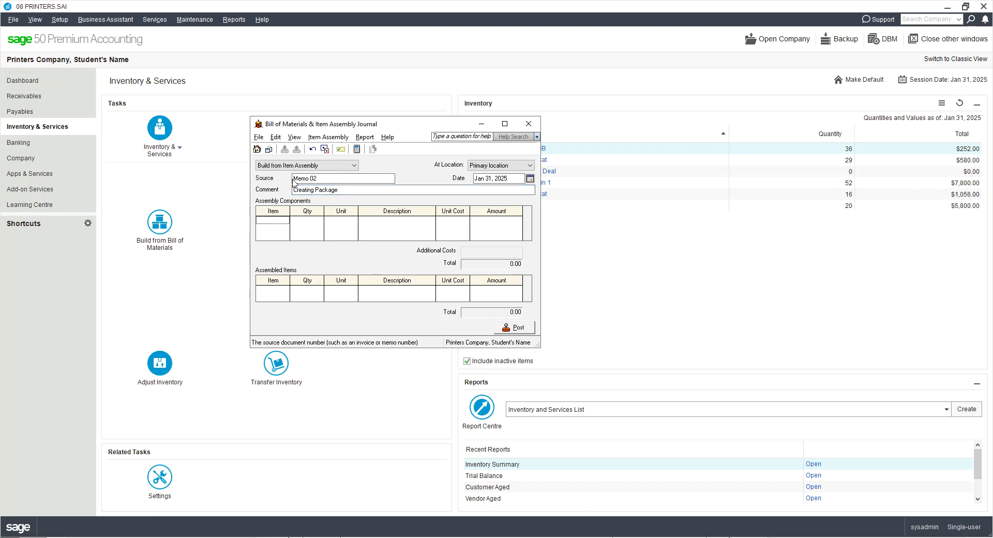
{"action": "double_click", "coordinate": [279, 225]}
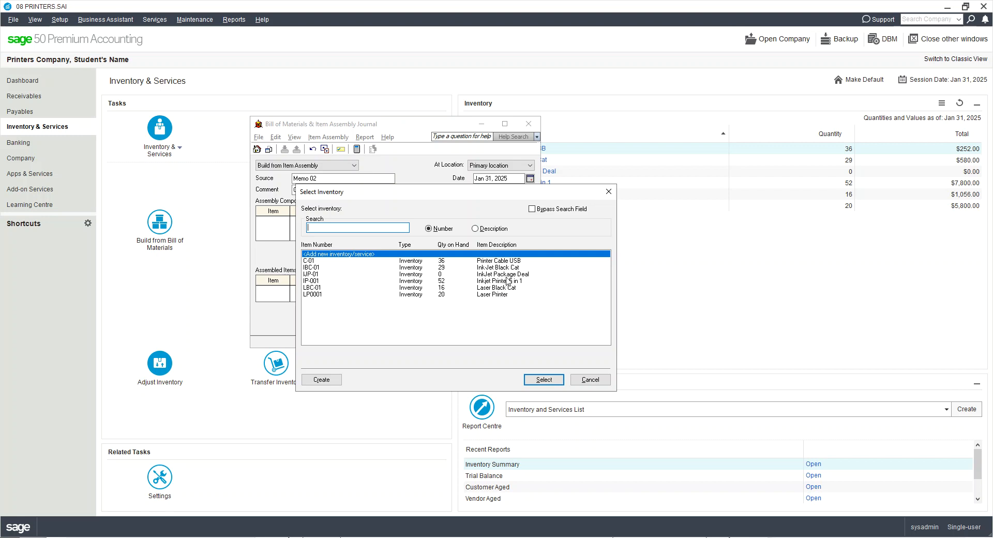
{"action": "double_click", "coordinate": [524, 275]}
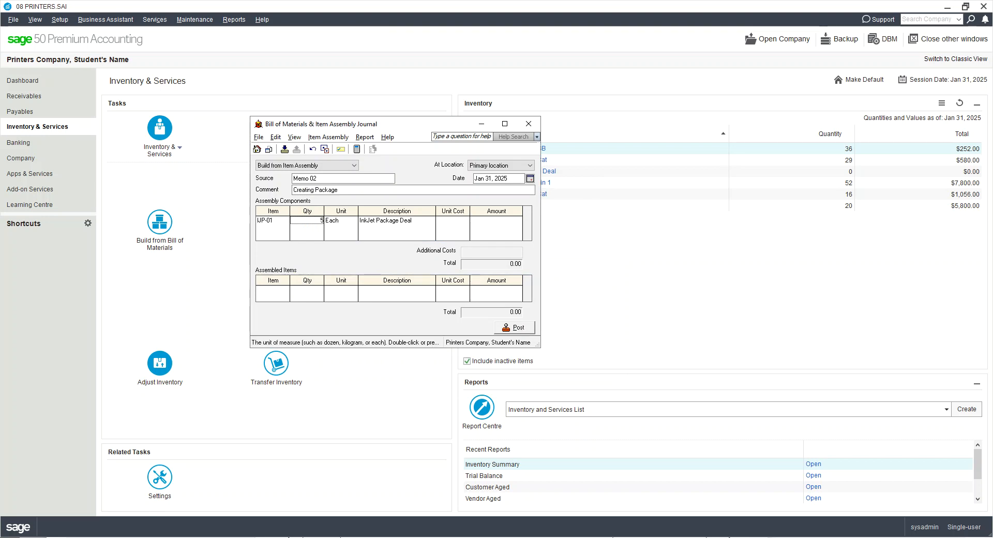
{"action": "key", "text": "Tab"}
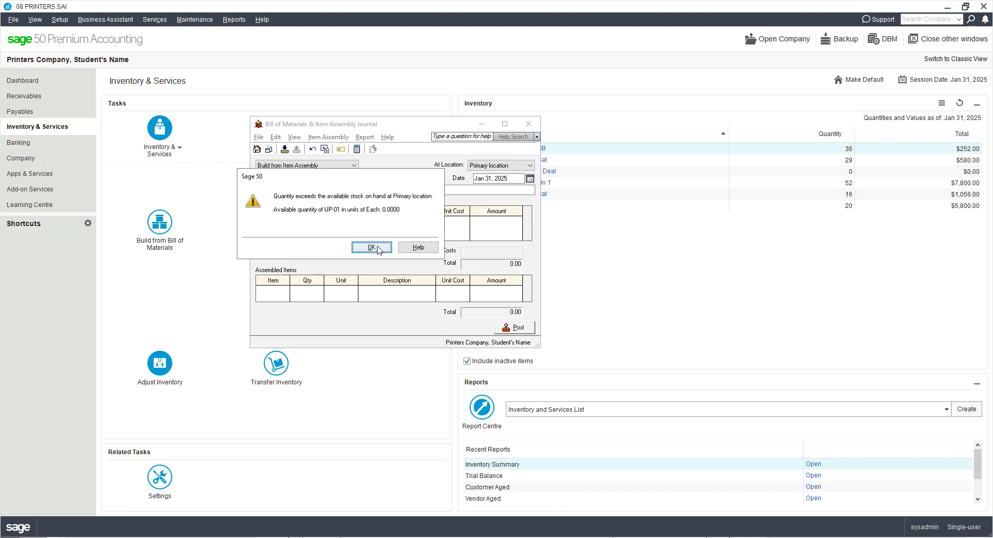
{"action": "left_click", "coordinate": [371, 248]}
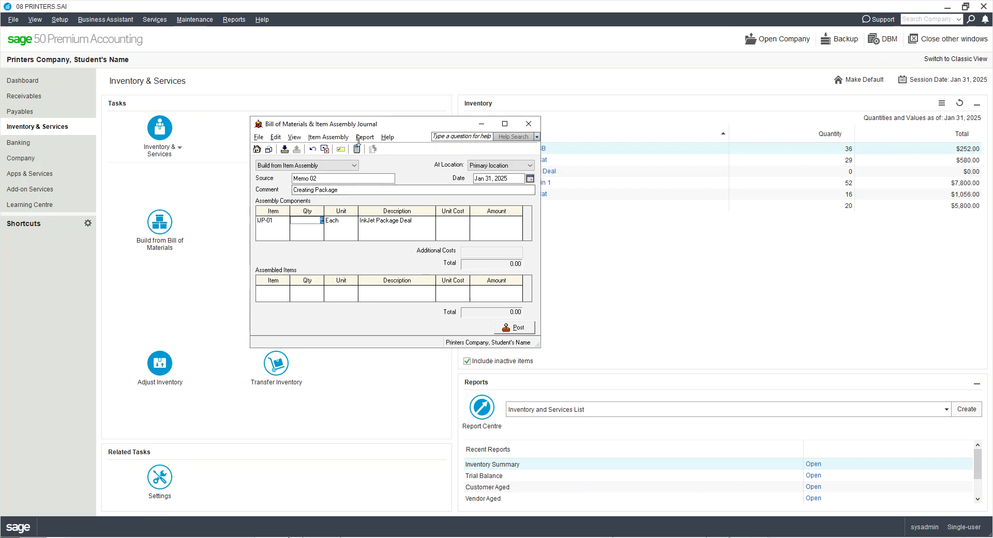
{"action": "left_click", "coordinate": [528, 124]}
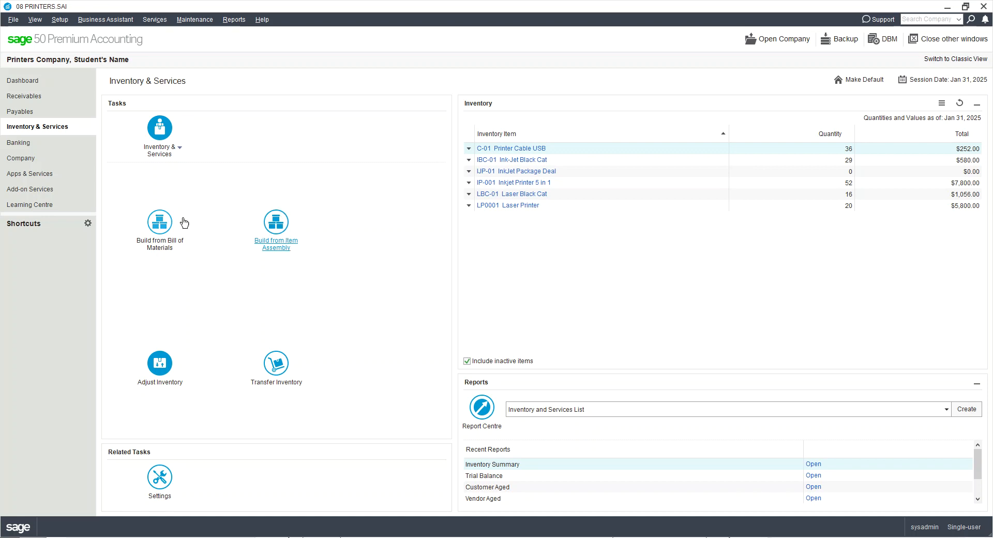
Start a Build from Bill of Materials entry with source Memo 1 and comment "Creating new Inventory deak"
{"action": "left_click", "coordinate": [155, 221]}
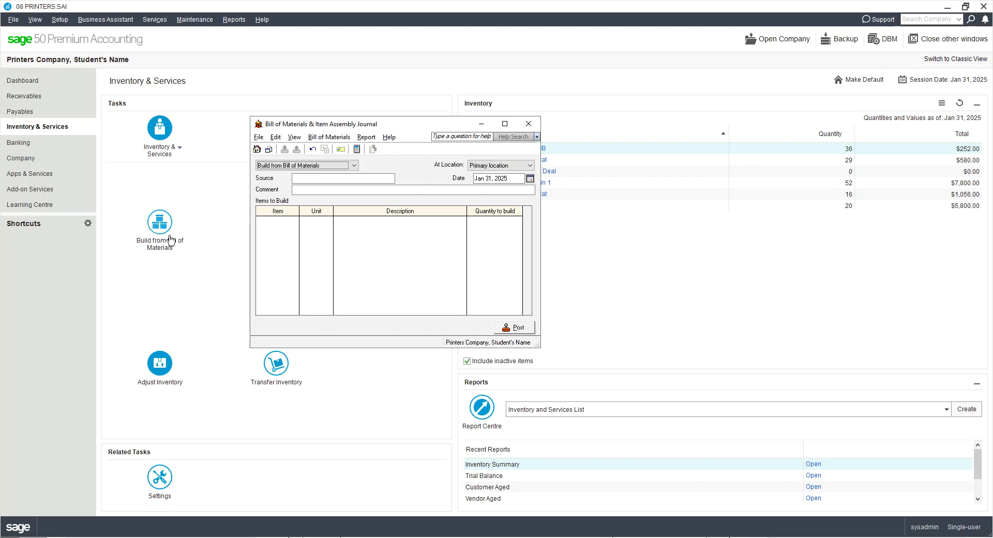
{"action": "left_click", "coordinate": [310, 178]}
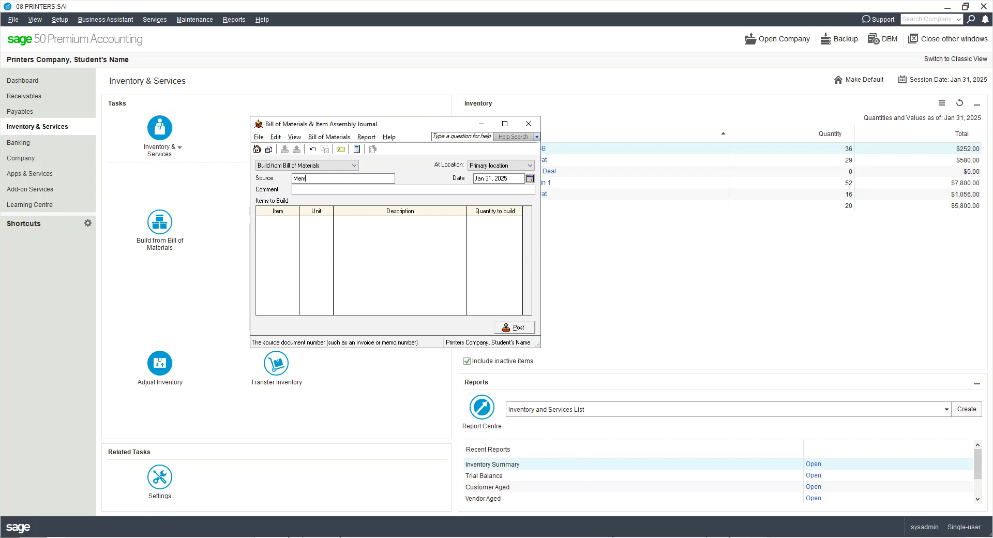
{"action": "type", "text": "Memo 1"}
{"action": "key", "text": "Tab"}
{"action": "type", "text": "Creating new Invetory deak"}
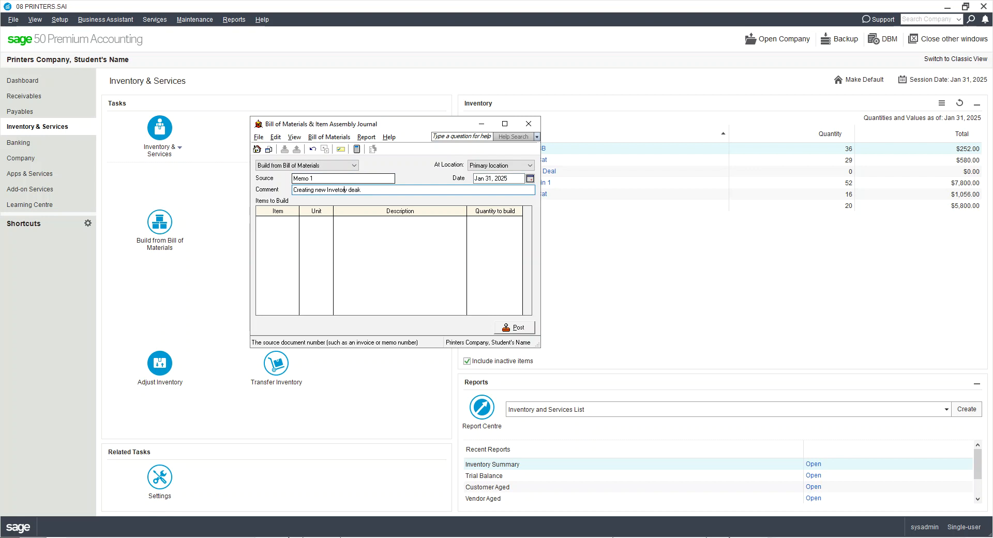
{"action": "type", "text": "n"}
Add IJP-01 InkJet Package Deal as the item to build, with a quantity of 5
{"action": "left_click", "coordinate": [284, 229]}
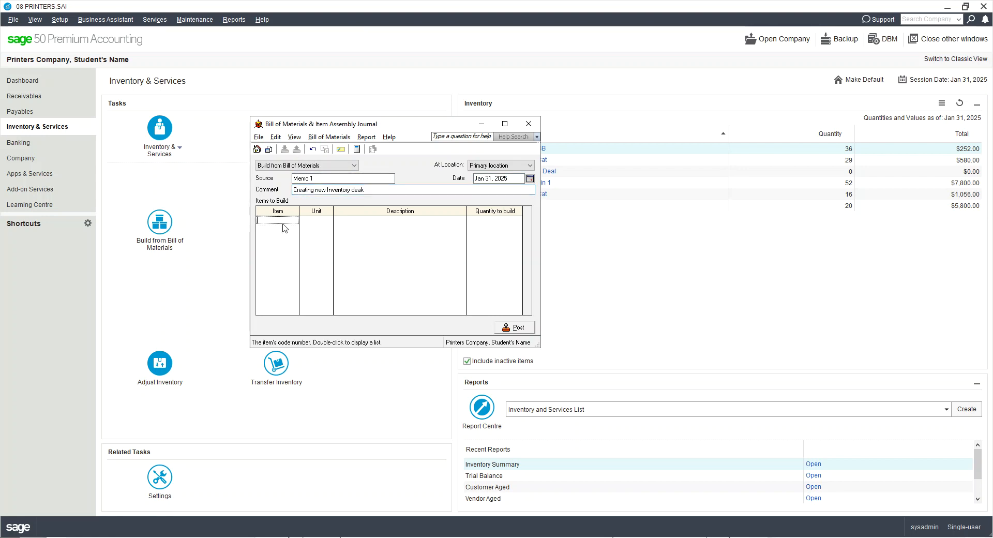
{"action": "double_click", "coordinate": [277, 220]}
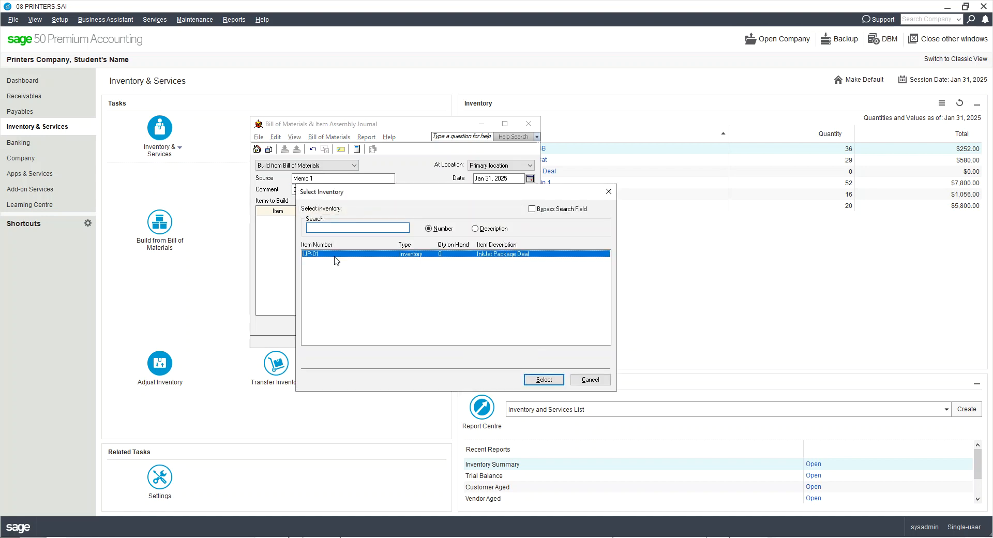
{"action": "key", "text": "Escape"}
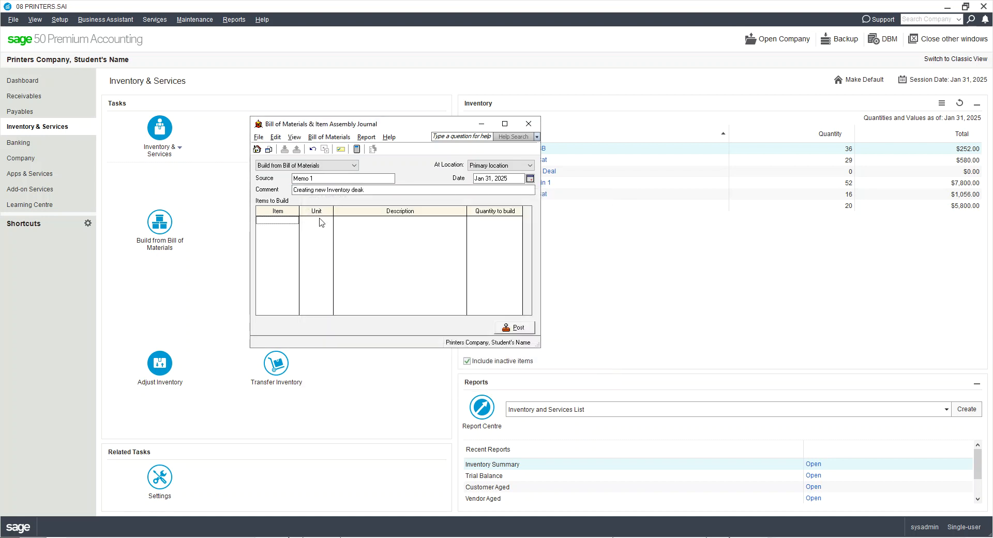
{"action": "left_click", "coordinate": [510, 222]}
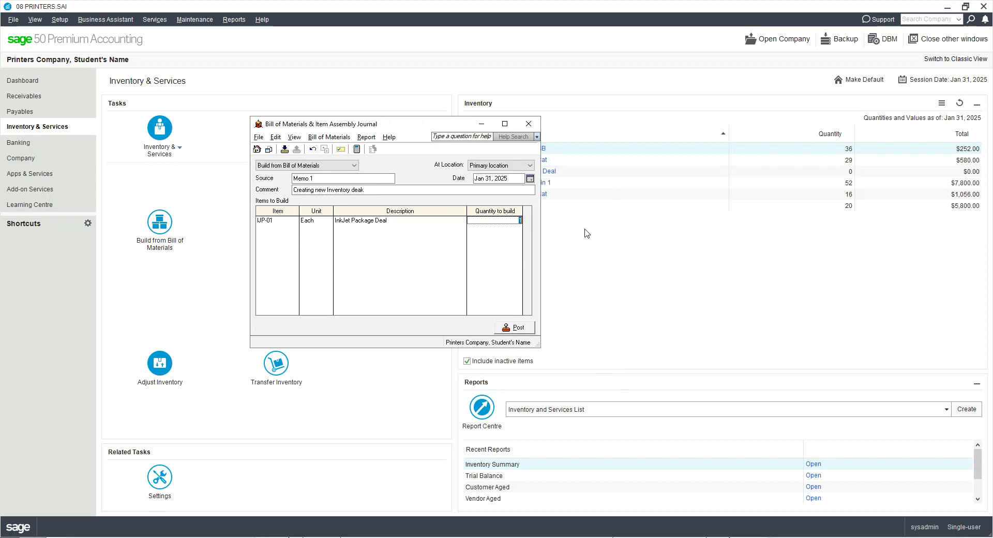
{"action": "type", "text": "5"}
Review the journal entry for the package deal build, post the build and close the journal
{"action": "left_click", "coordinate": [367, 138]}
{"action": "left_click", "coordinate": [391, 153]}
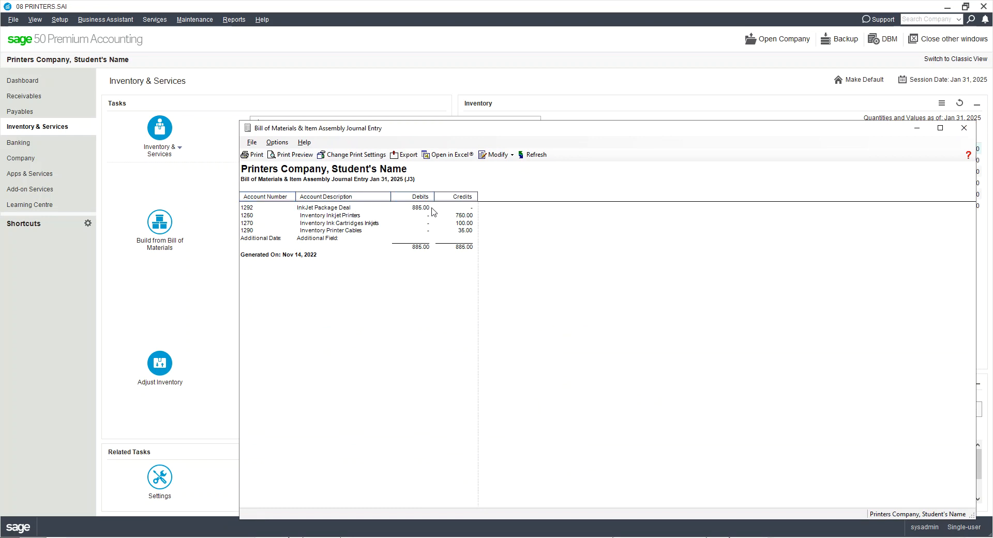
{"action": "left_click", "coordinate": [961, 127]}
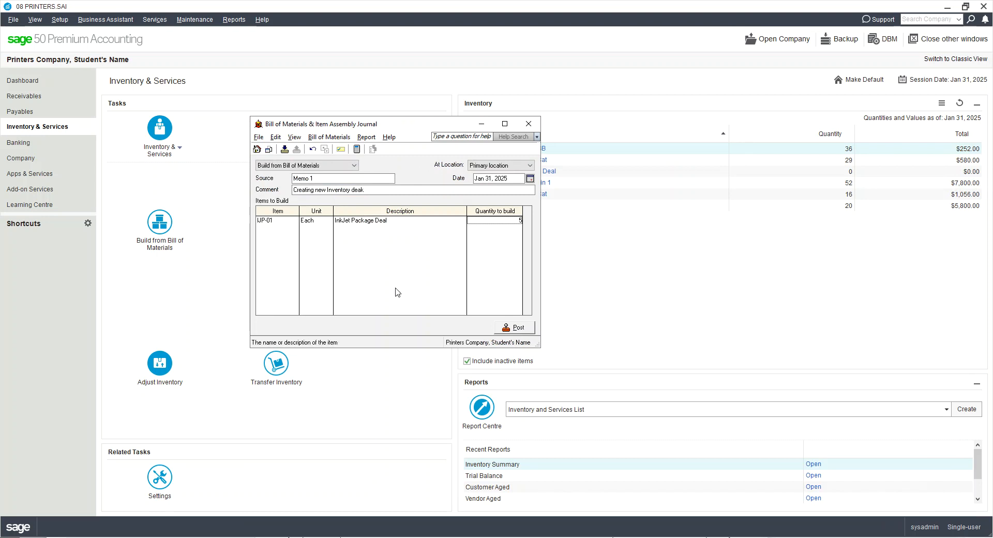
{"action": "left_click", "coordinate": [522, 328]}
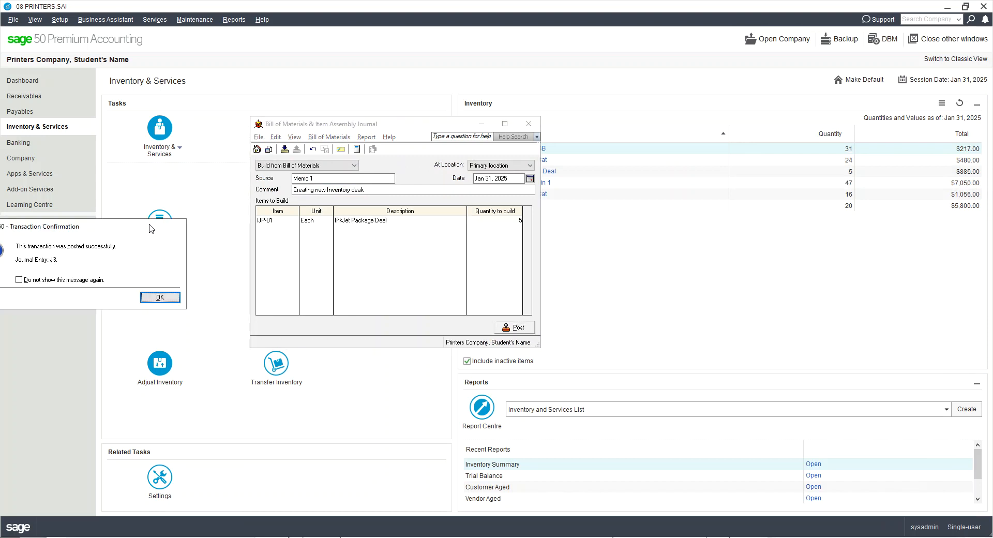
{"action": "left_click", "coordinate": [575, 235]}
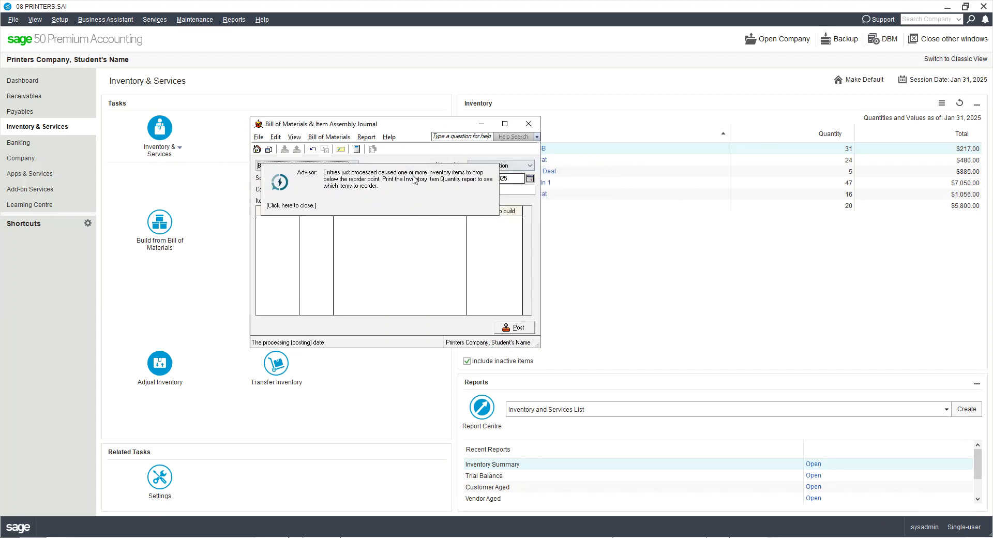
{"action": "left_click", "coordinate": [424, 181]}
{"action": "left_click", "coordinate": [528, 124]}
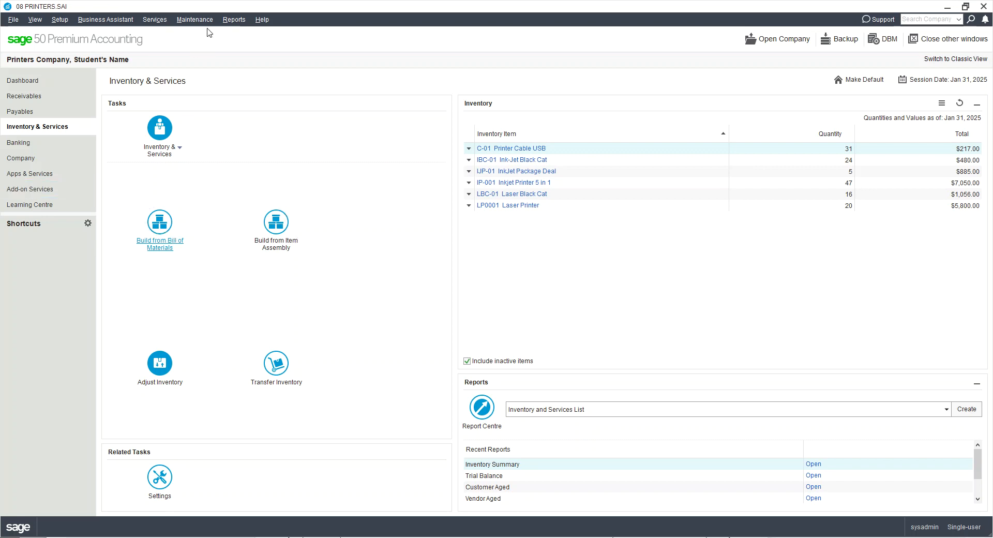
Display the Inventory Summary report for all inventory asset accounts as at Jan 31, 2025, check it and close it
{"action": "left_click", "coordinate": [234, 19]}
{"action": "mouse_move", "coordinate": [282, 124]}
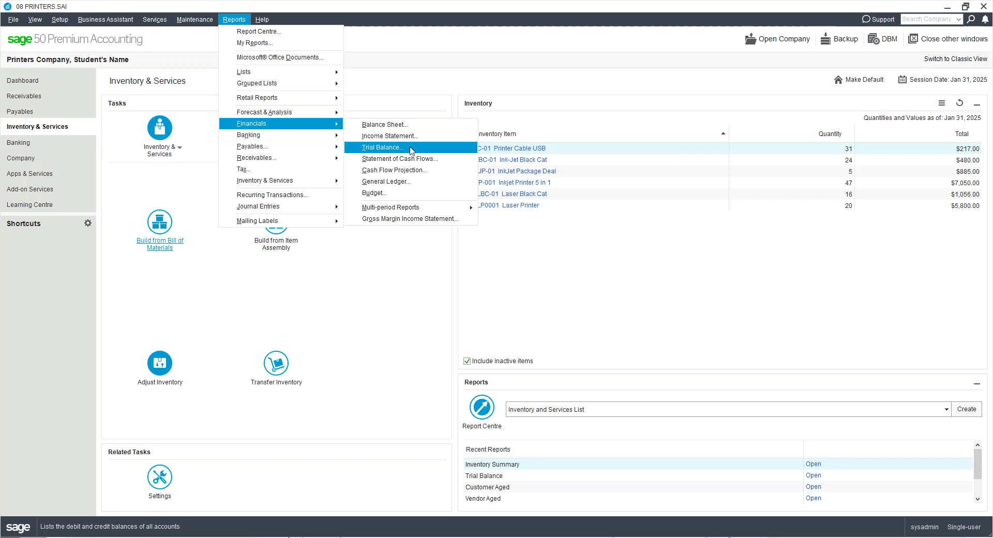
{"action": "mouse_move", "coordinate": [326, 180]}
{"action": "left_click", "coordinate": [385, 186]}
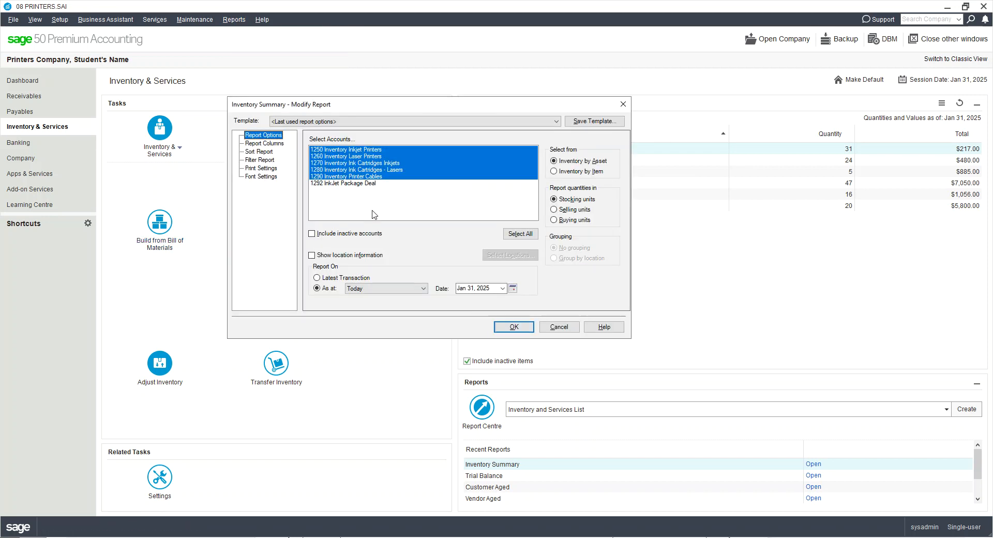
{"action": "left_click", "coordinate": [517, 233]}
{"action": "left_click", "coordinate": [506, 327]}
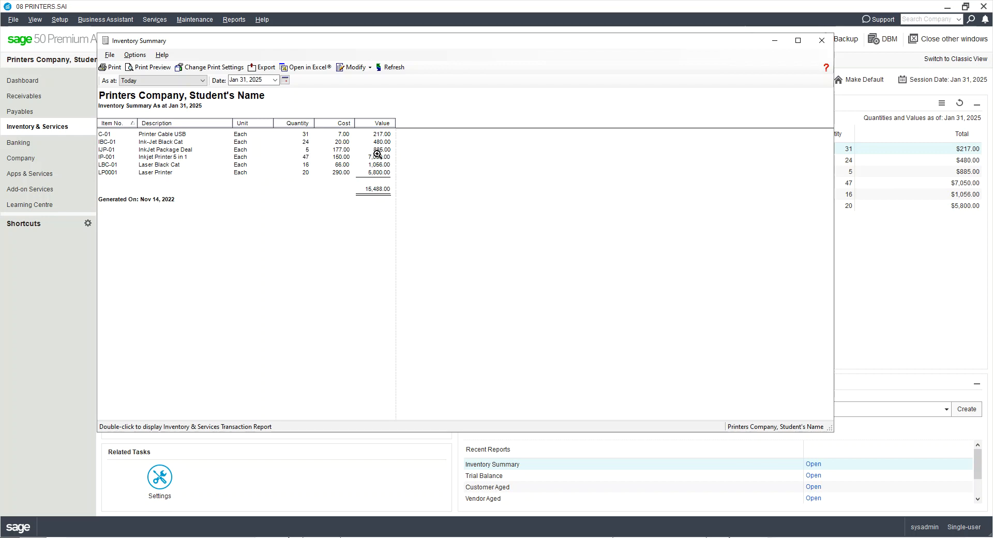
{"action": "left_click", "coordinate": [826, 40]}
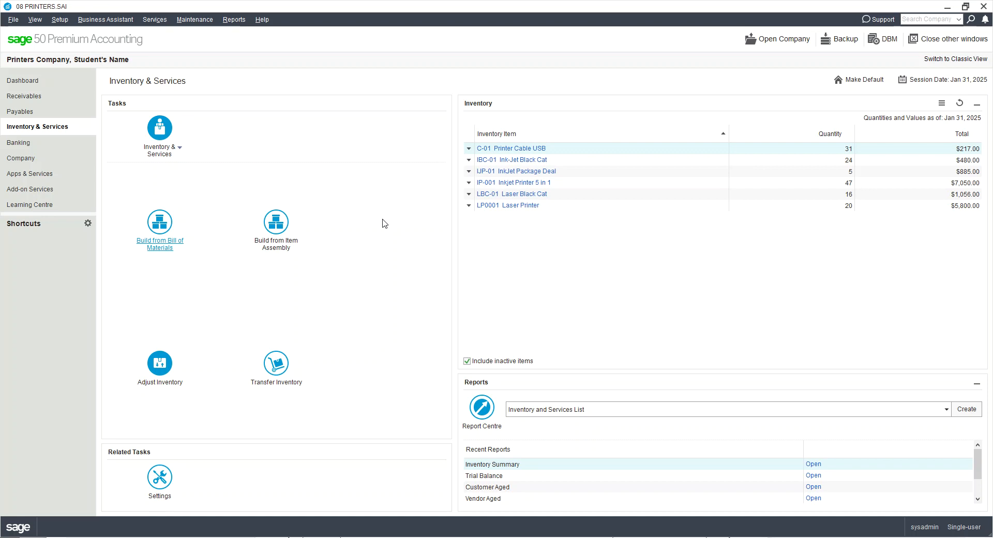
Open the Company module
{"action": "left_click", "coordinate": [64, 160]}
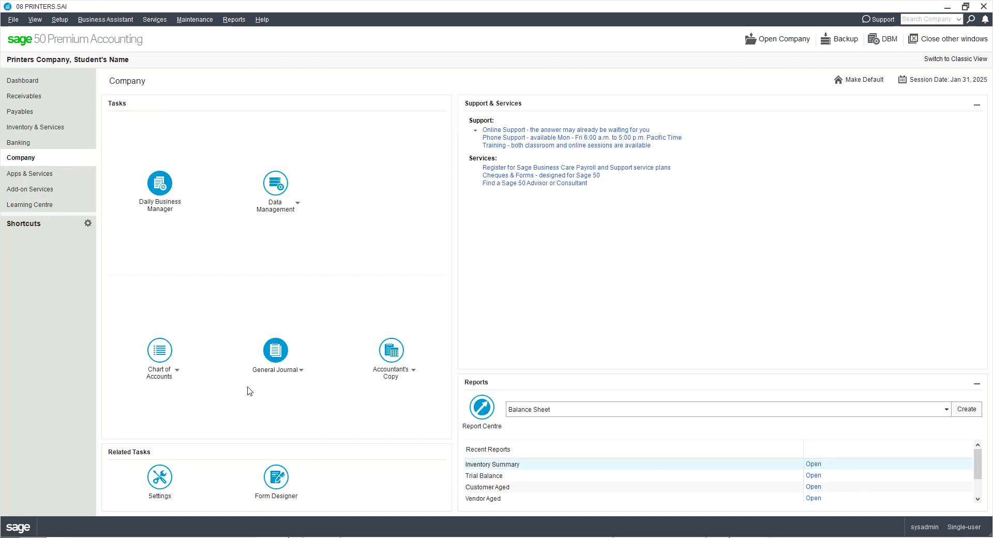